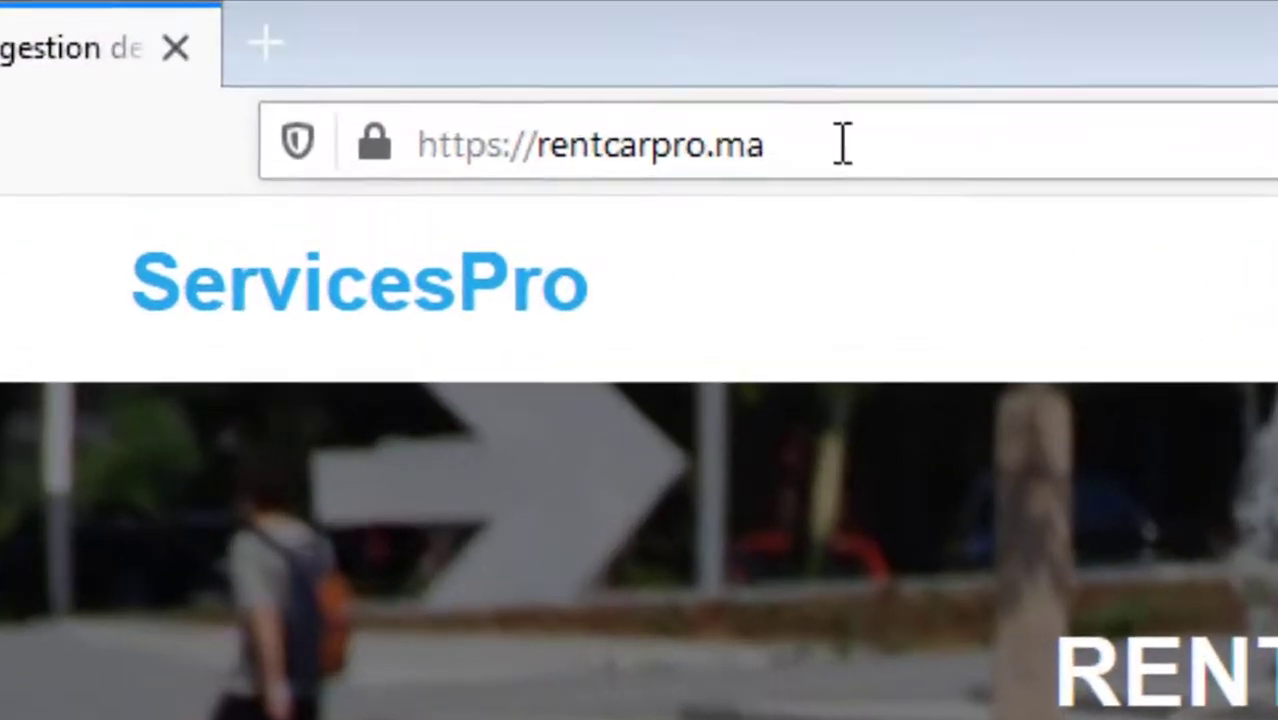
# Step: Go to rentcarpro.ma and bring up the '30 JOURS GRATUIT' trial request form
pyautogui.click(425, 50)
pyautogui.moveTo(378, 147); pyautogui.dragTo(394, 87)
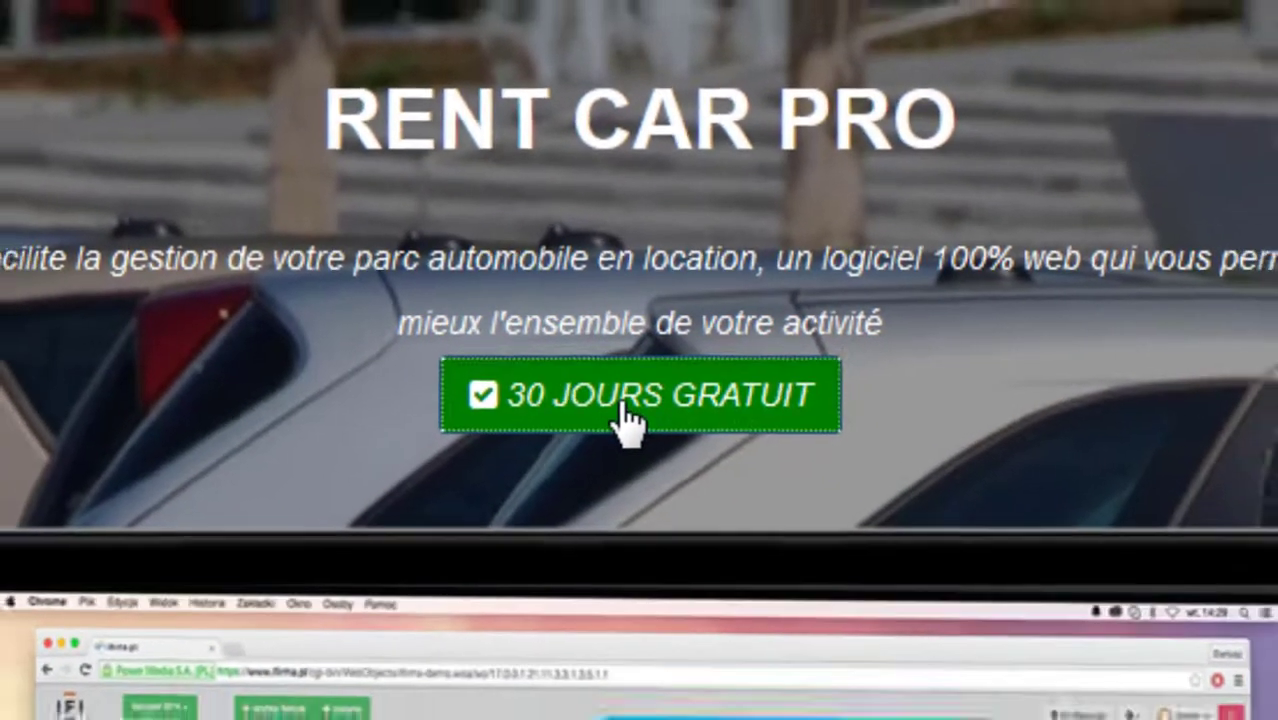
pyautogui.click(610, 430)
# Step: Fill the trial form with company Casa Cars, the contact's full name, e-mail, password and phone, and submit it
pyautogui.click(428, 166)
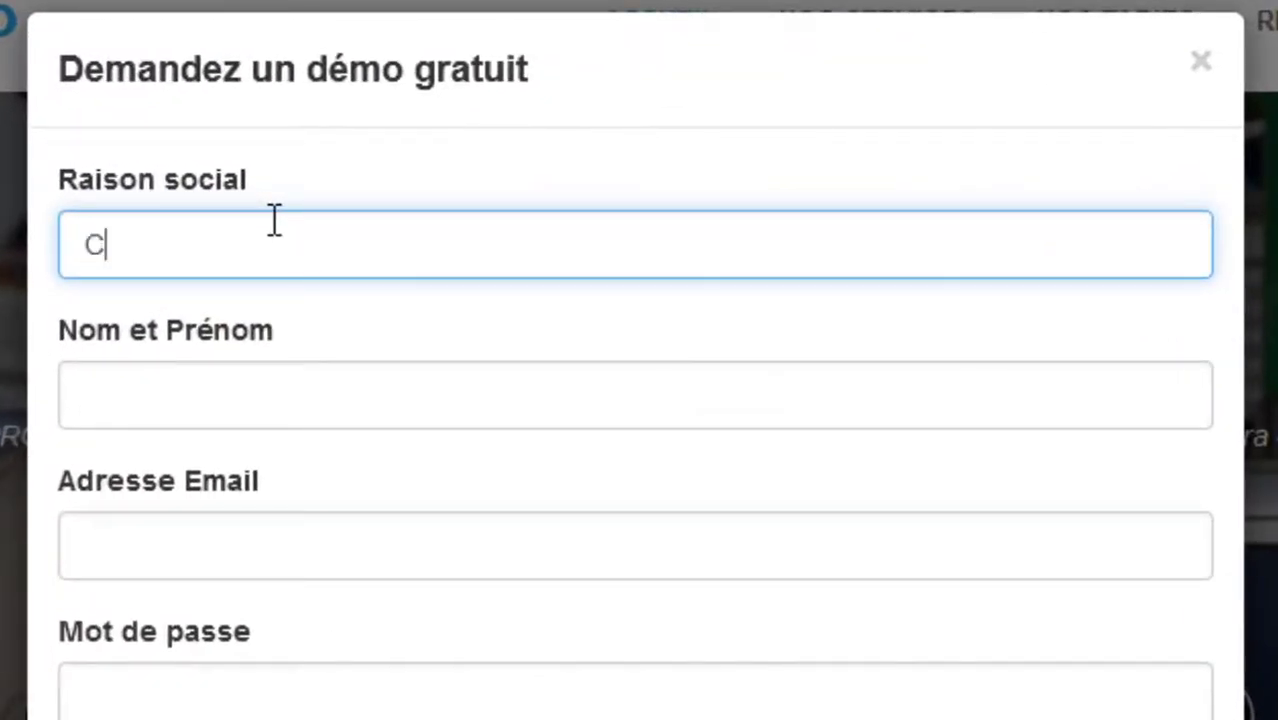
pyautogui.write('sa Cars')
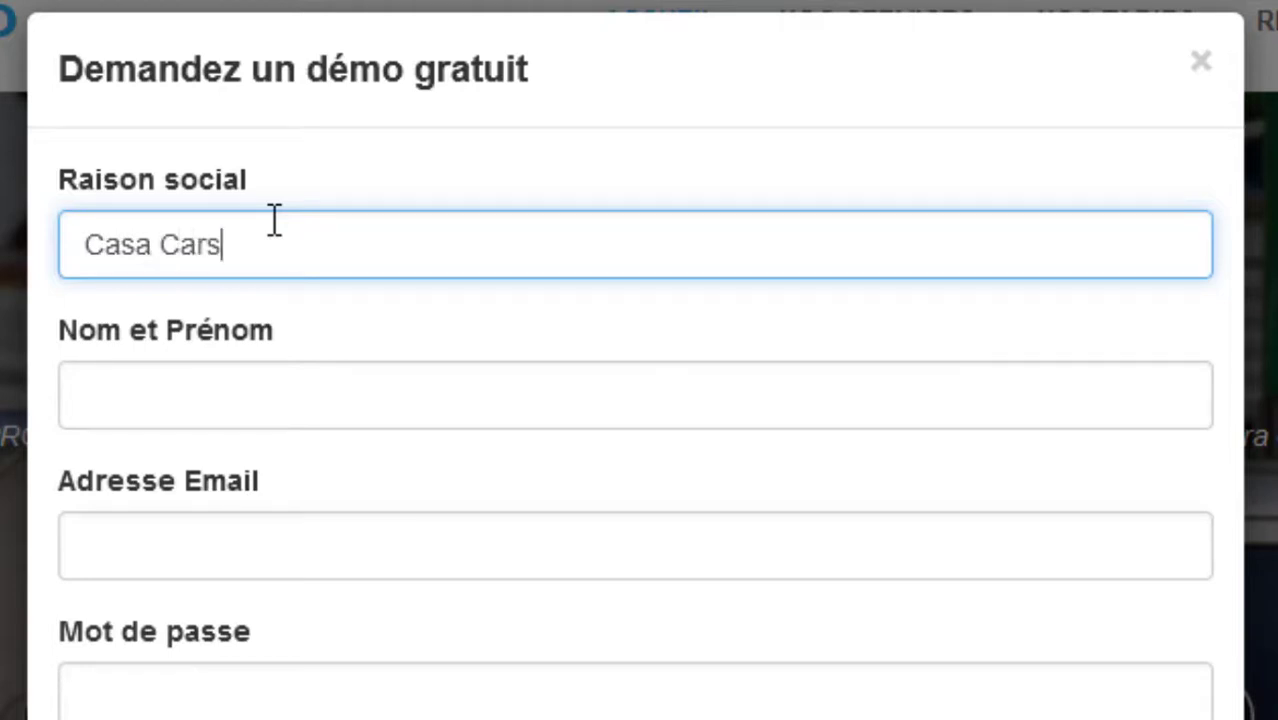
pyautogui.press('Tab')
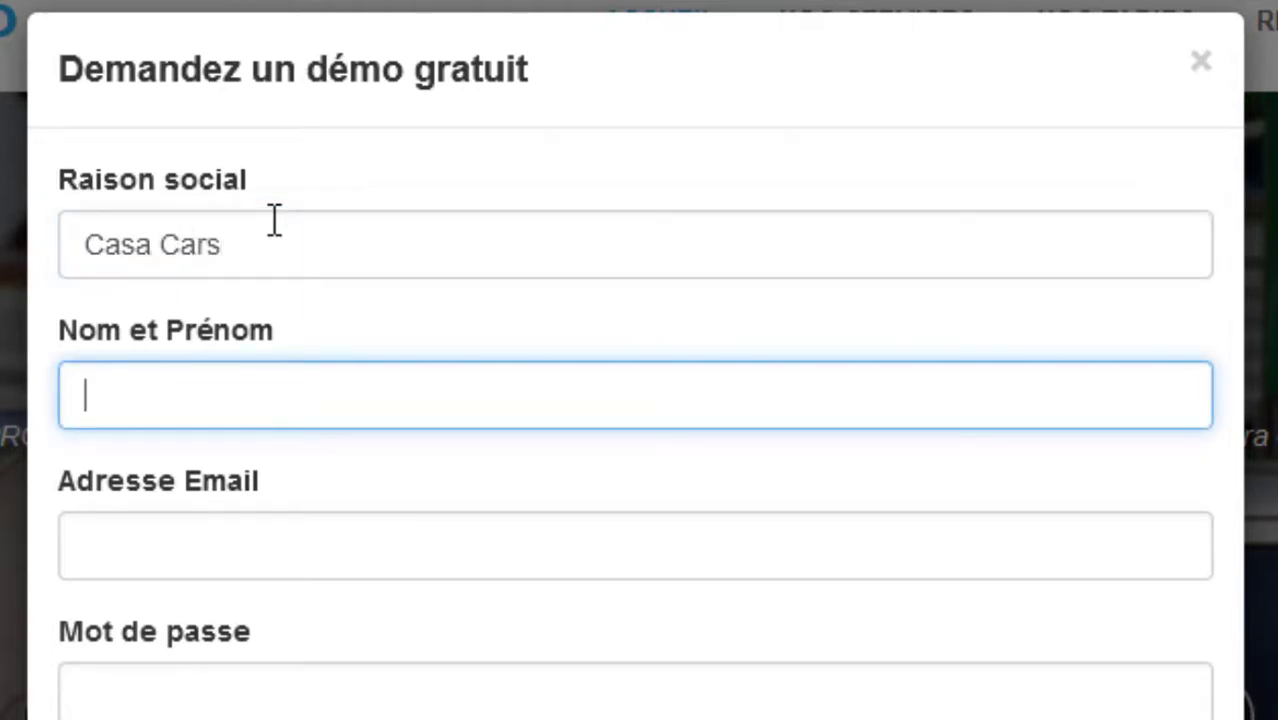
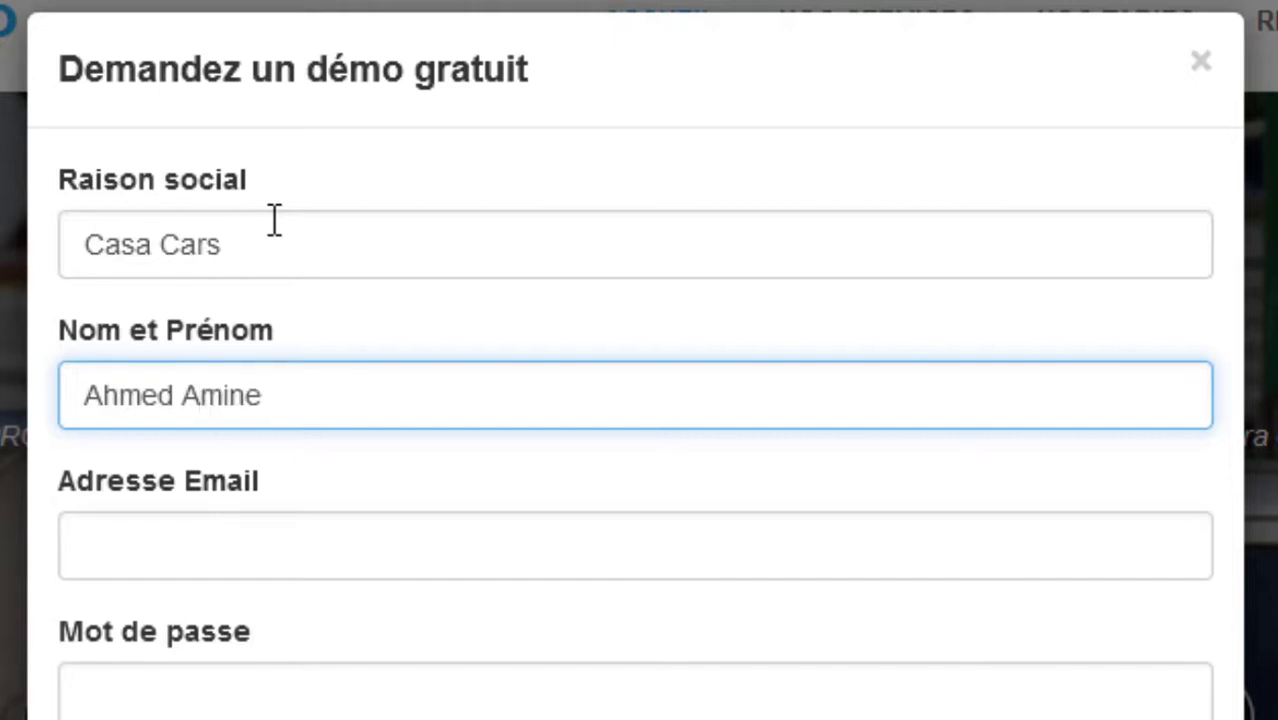
pyautogui.press('Tab')
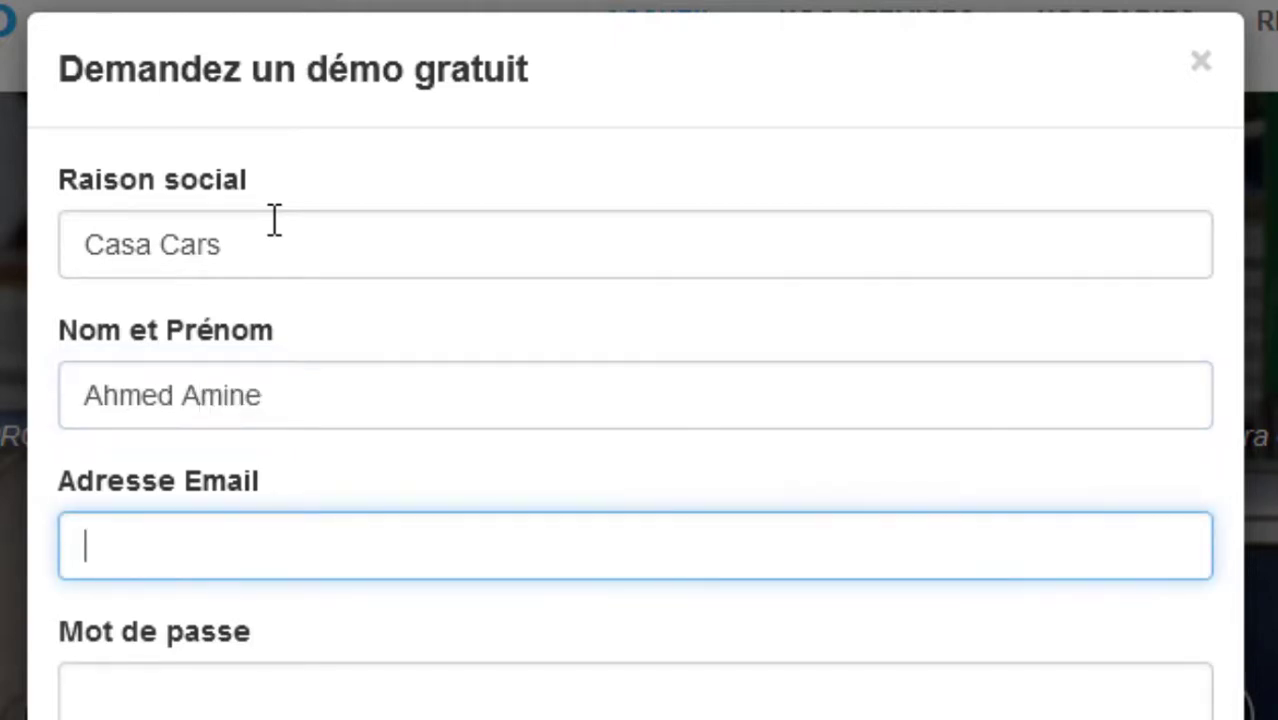
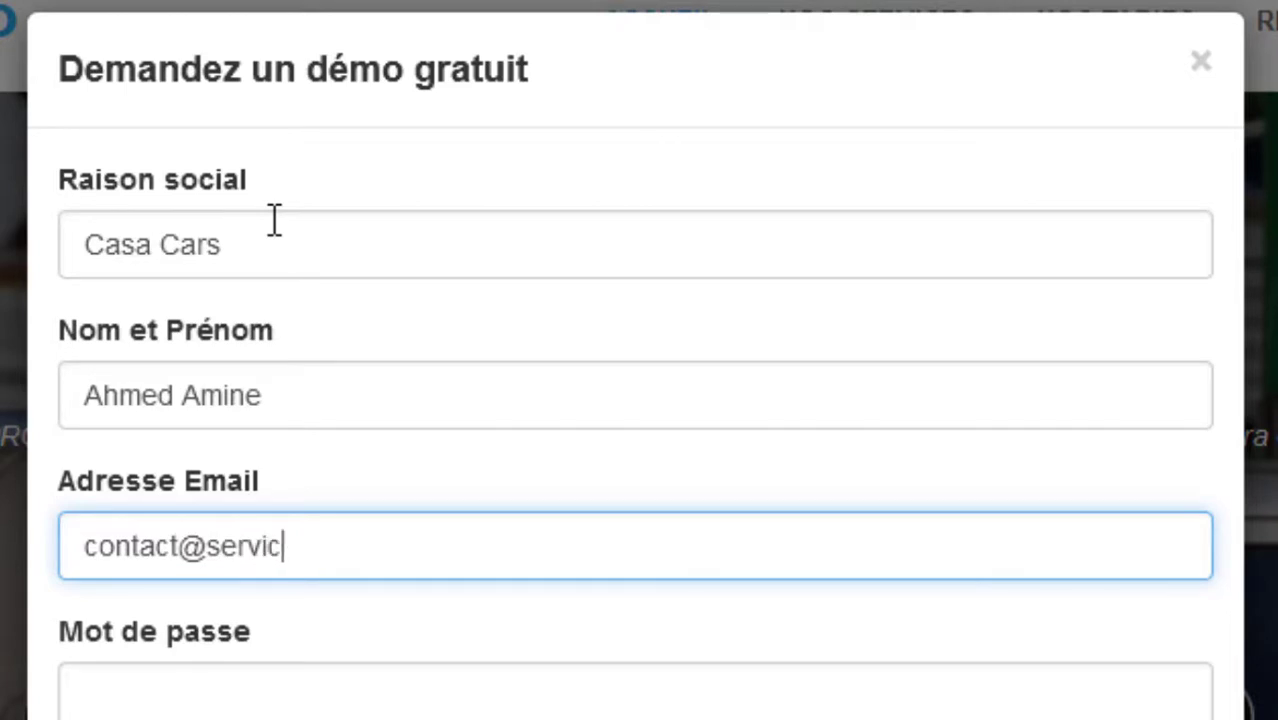
pyautogui.press('Tab')
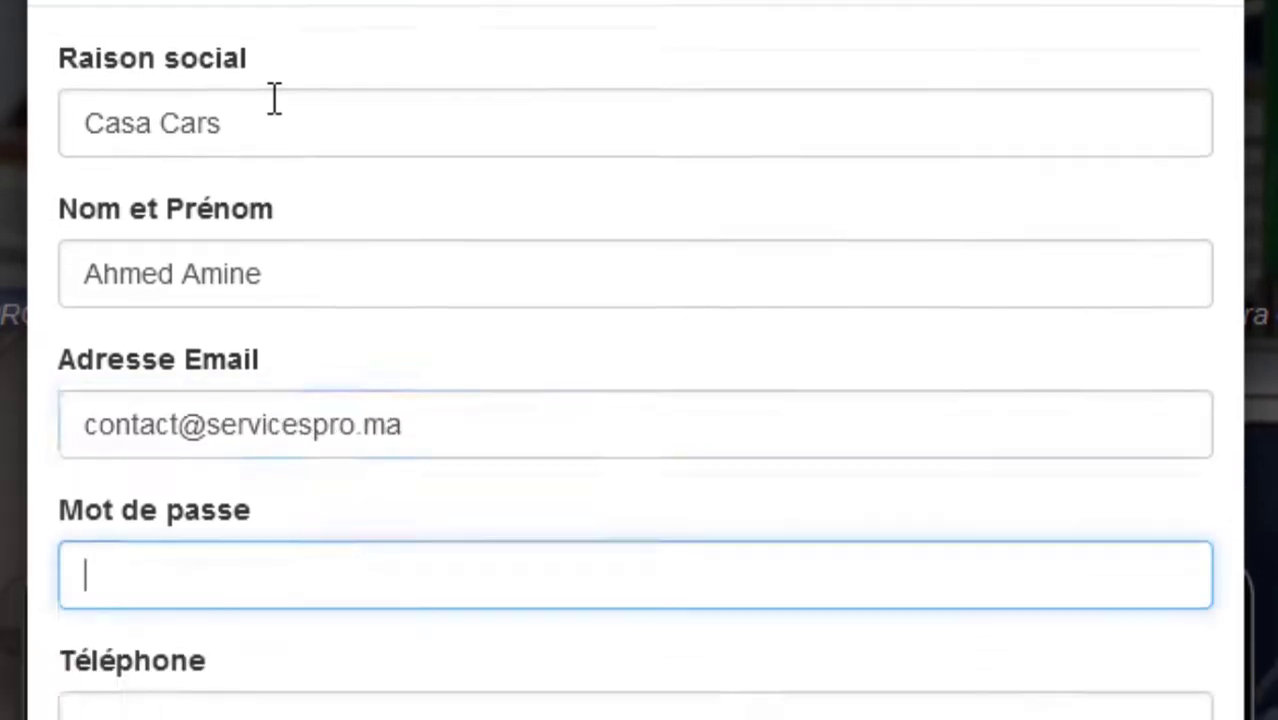
pyautogui.write('••••••')
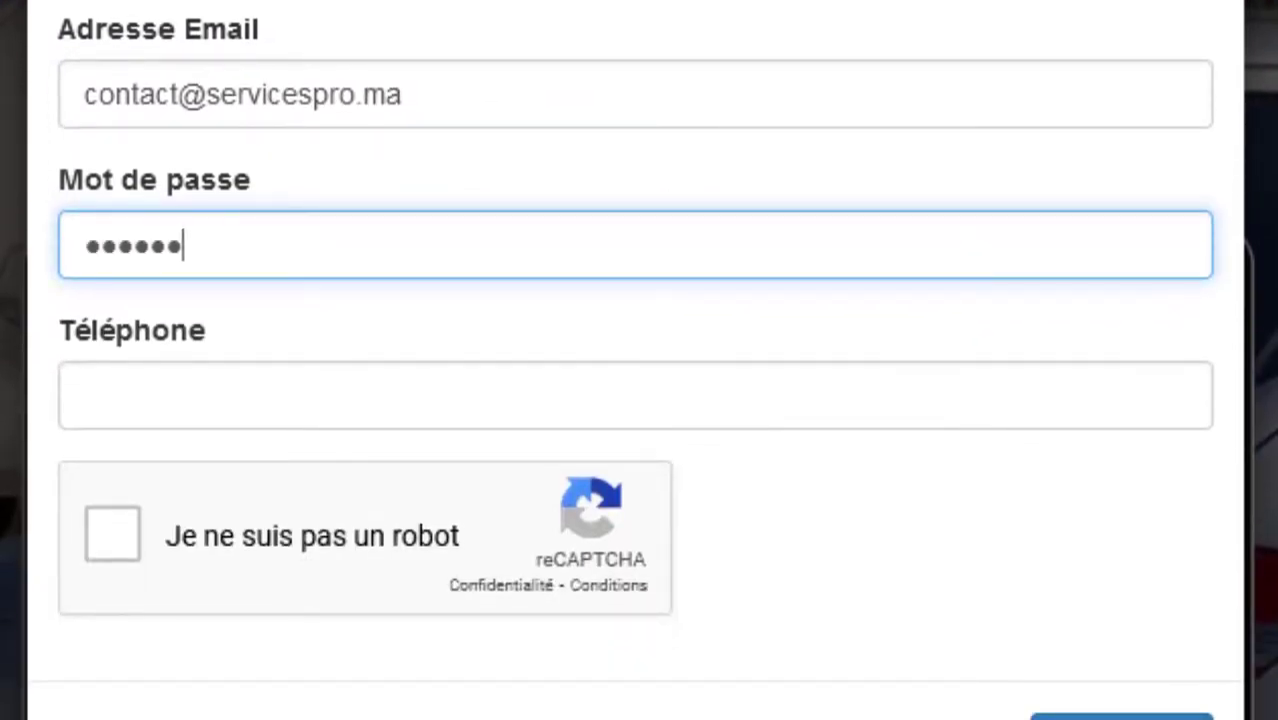
pyautogui.write('••••••')
pyautogui.press('Tab')
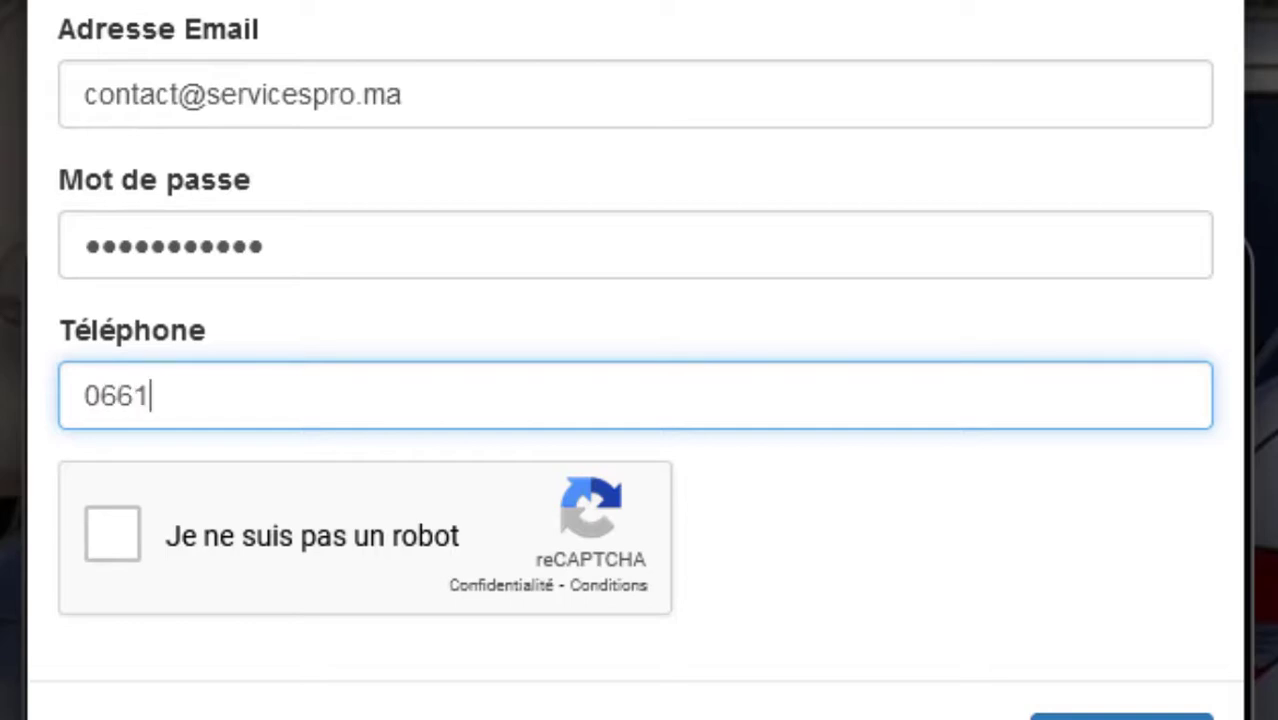
pyautogui.write('4766')
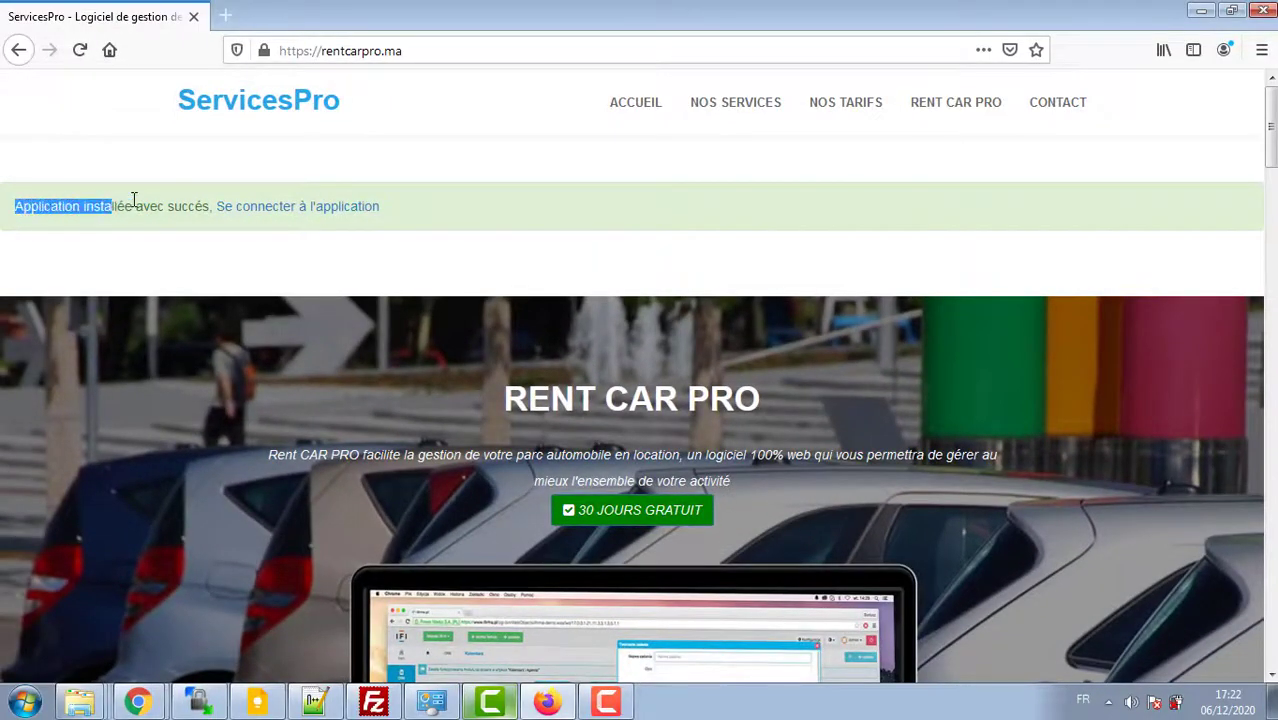
# Step: Follow the installation success link to the application's sign-in page
pyautogui.moveTo(133, 200); pyautogui.dragTo(421, 201)
pyautogui.click(1183, 425)
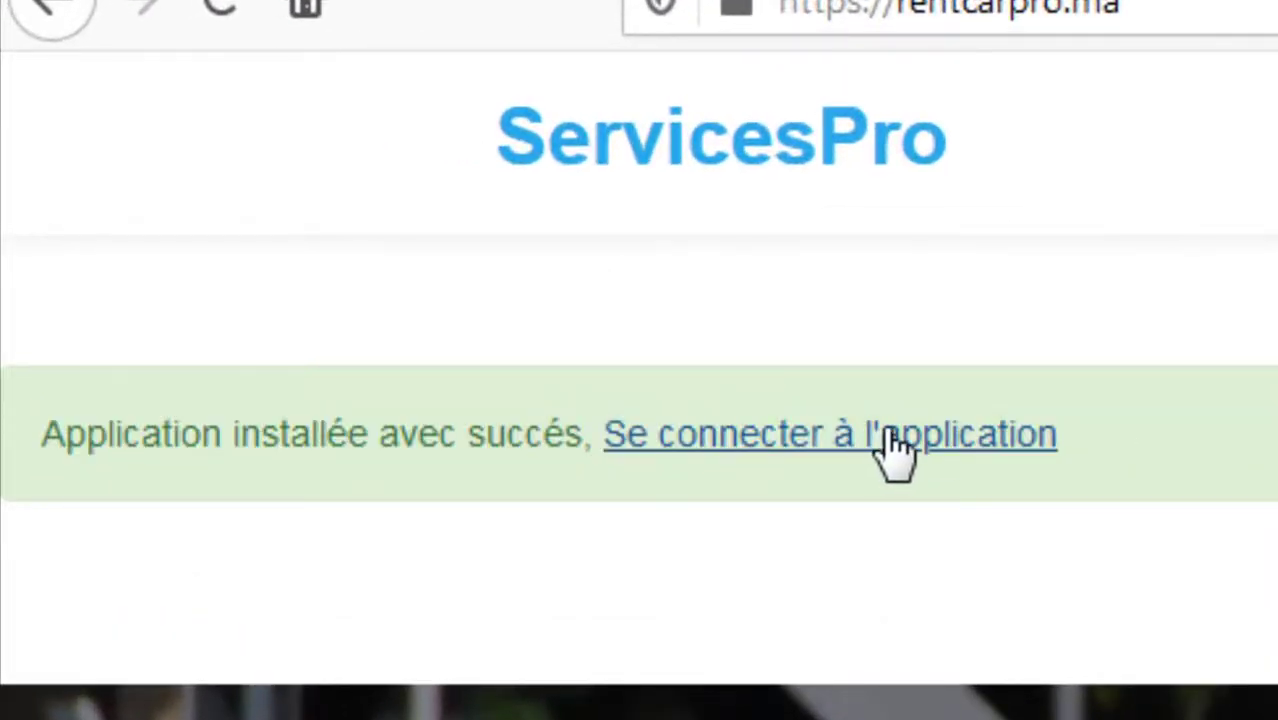
pyautogui.click(870, 447)
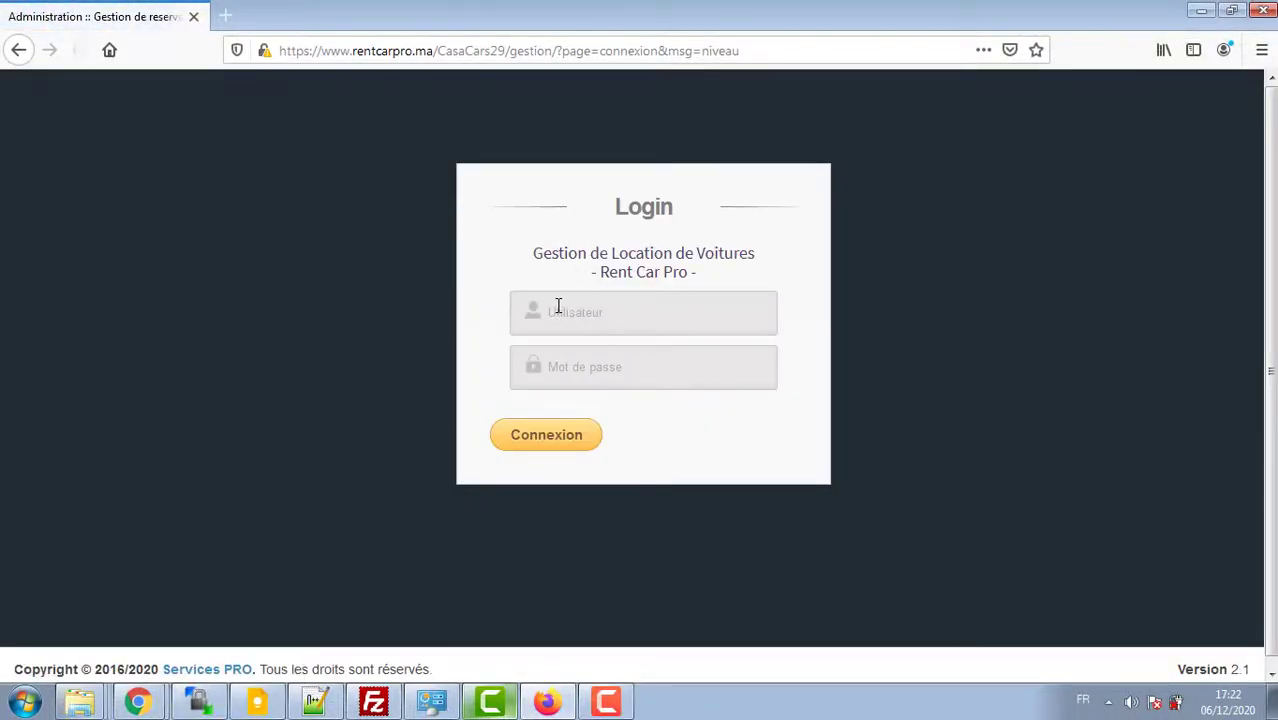
# Step: Log in with the account e-mail and password and let Firefox save the login
pyautogui.click(558, 306)
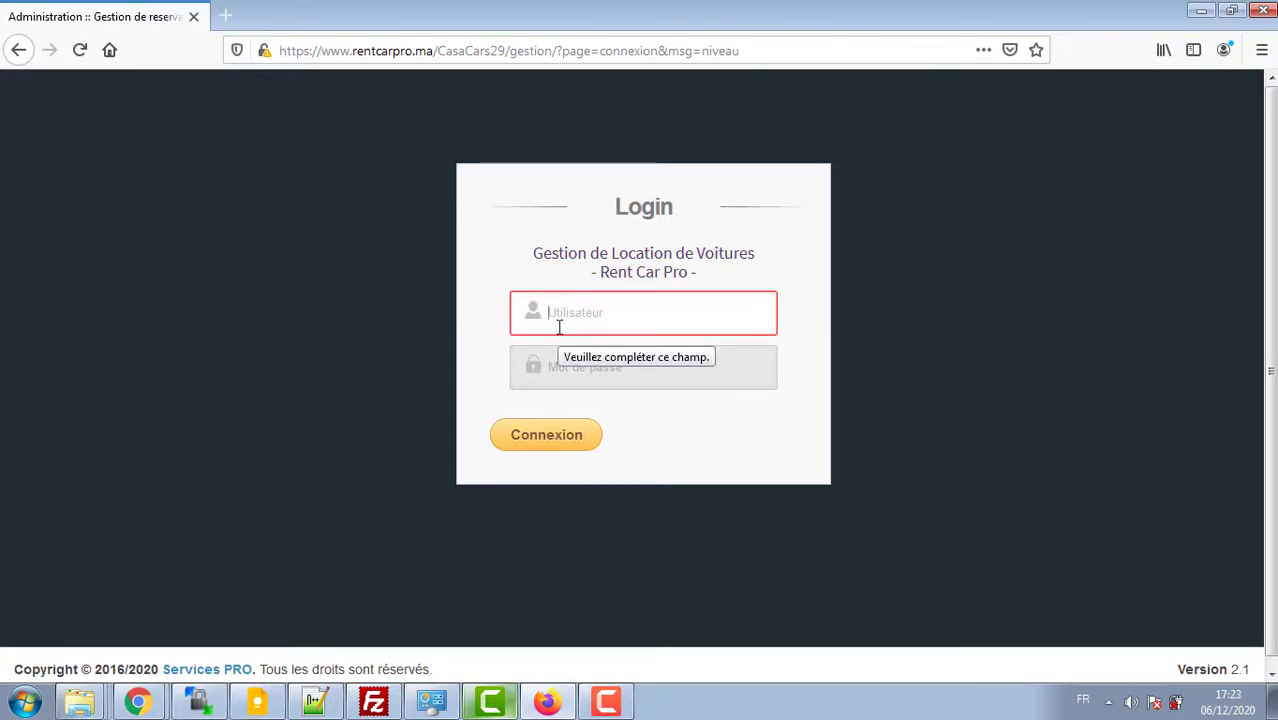
pyautogui.write('SER')
pyautogui.press('BackSpace')
pyautogui.press('BackSpace')
pyautogui.press('BackSpace')
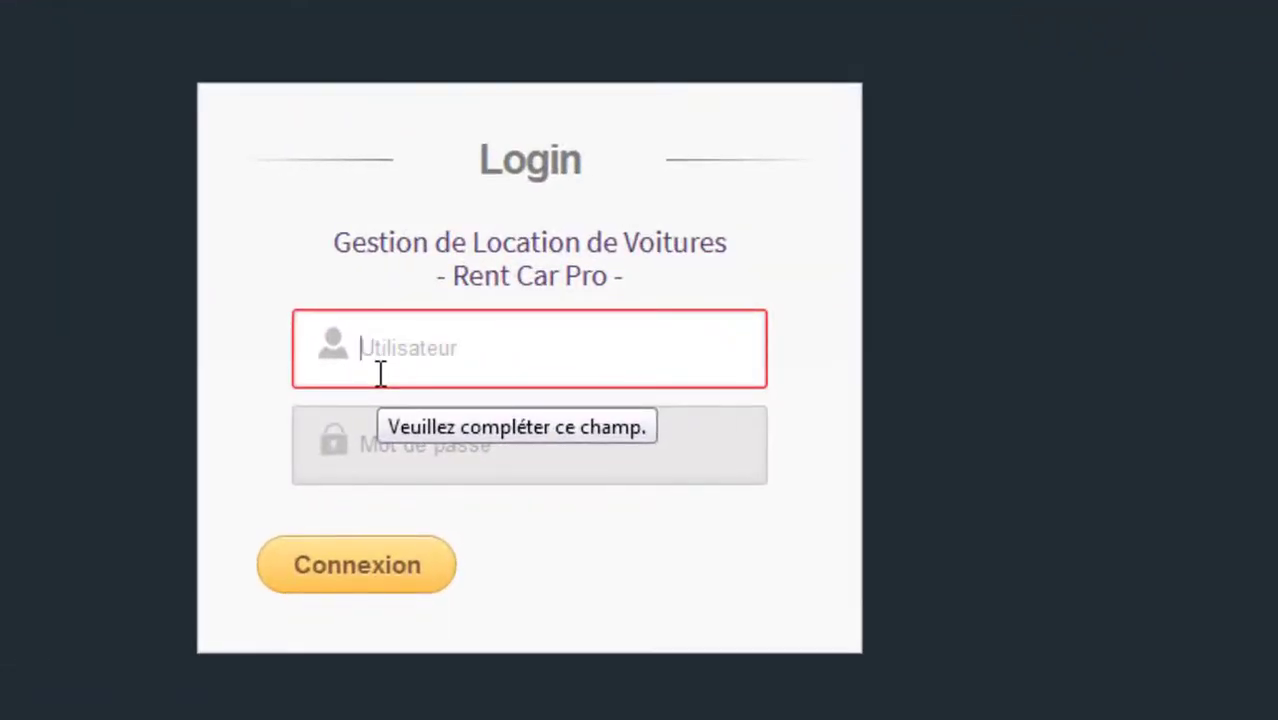
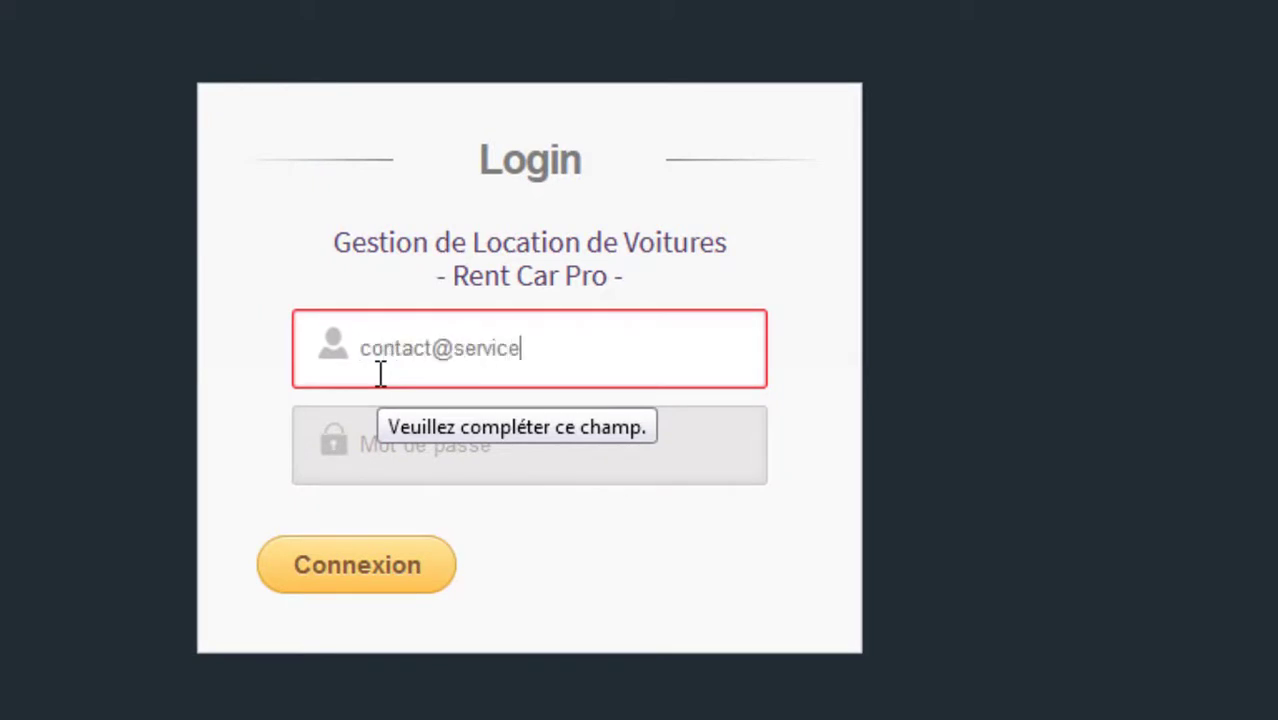
pyautogui.press('Tab')
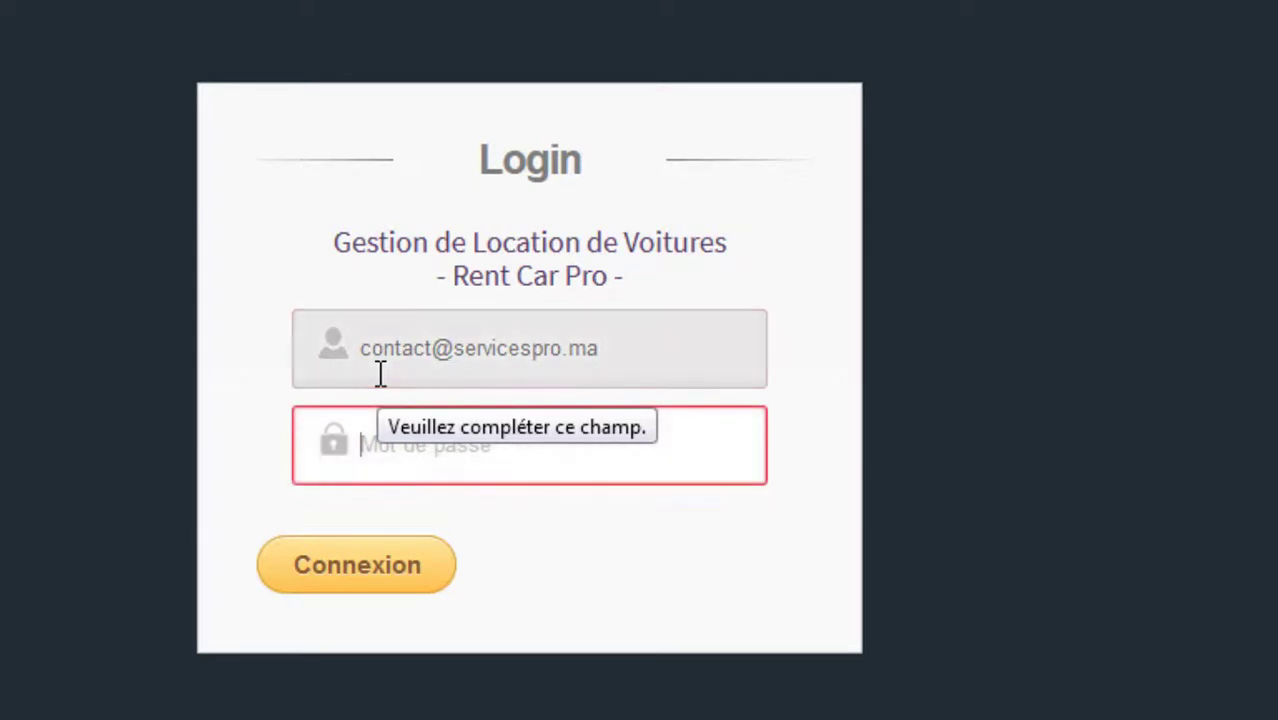
pyautogui.write('a')
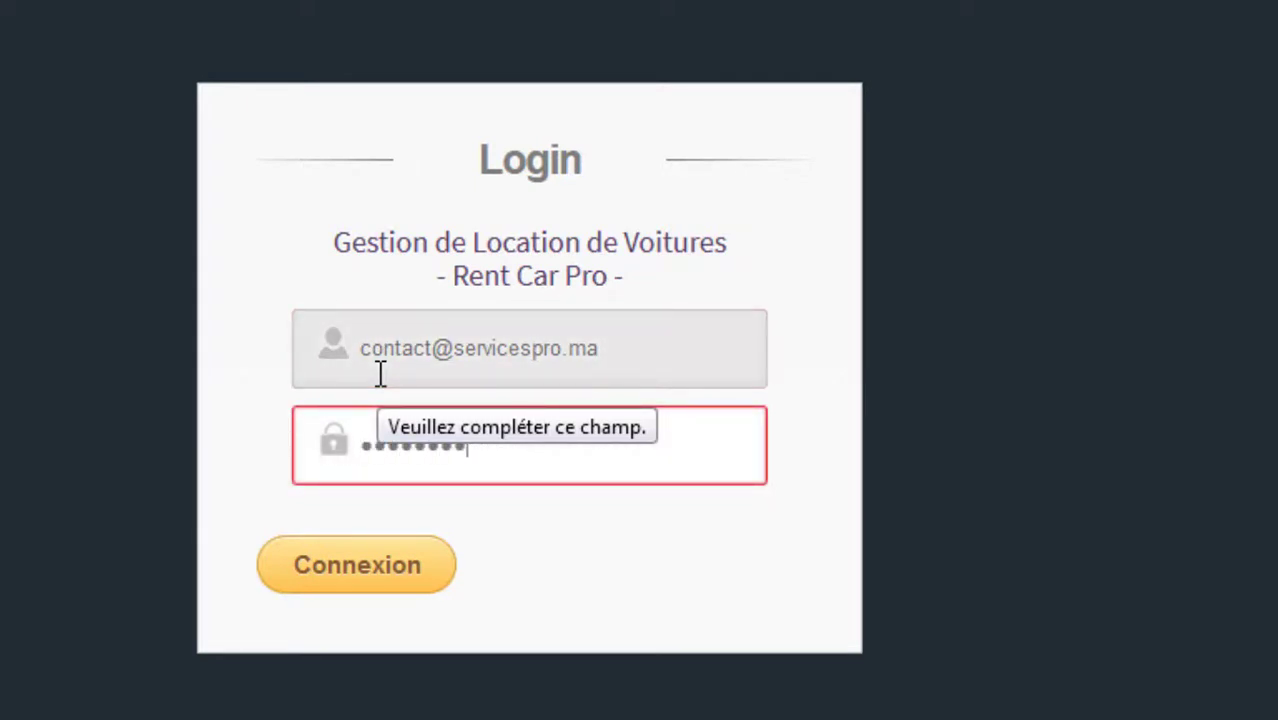
pyautogui.press('Return')
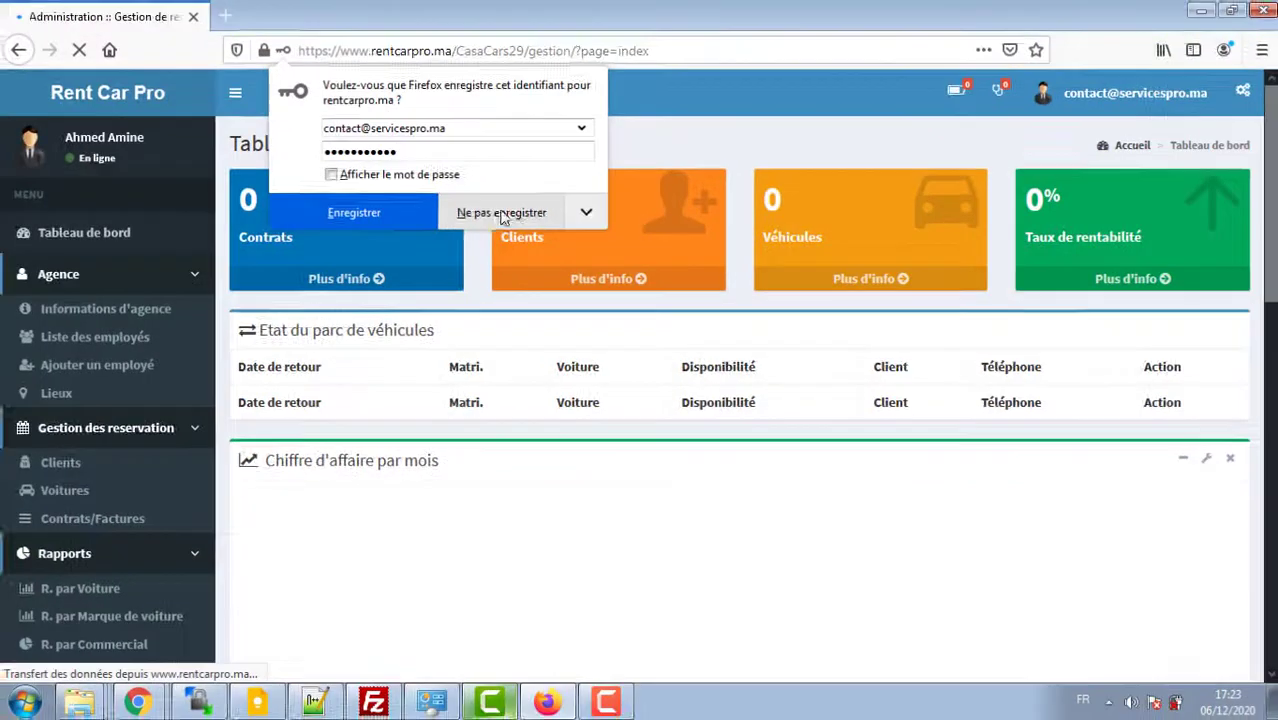
pyautogui.click(295, 197)
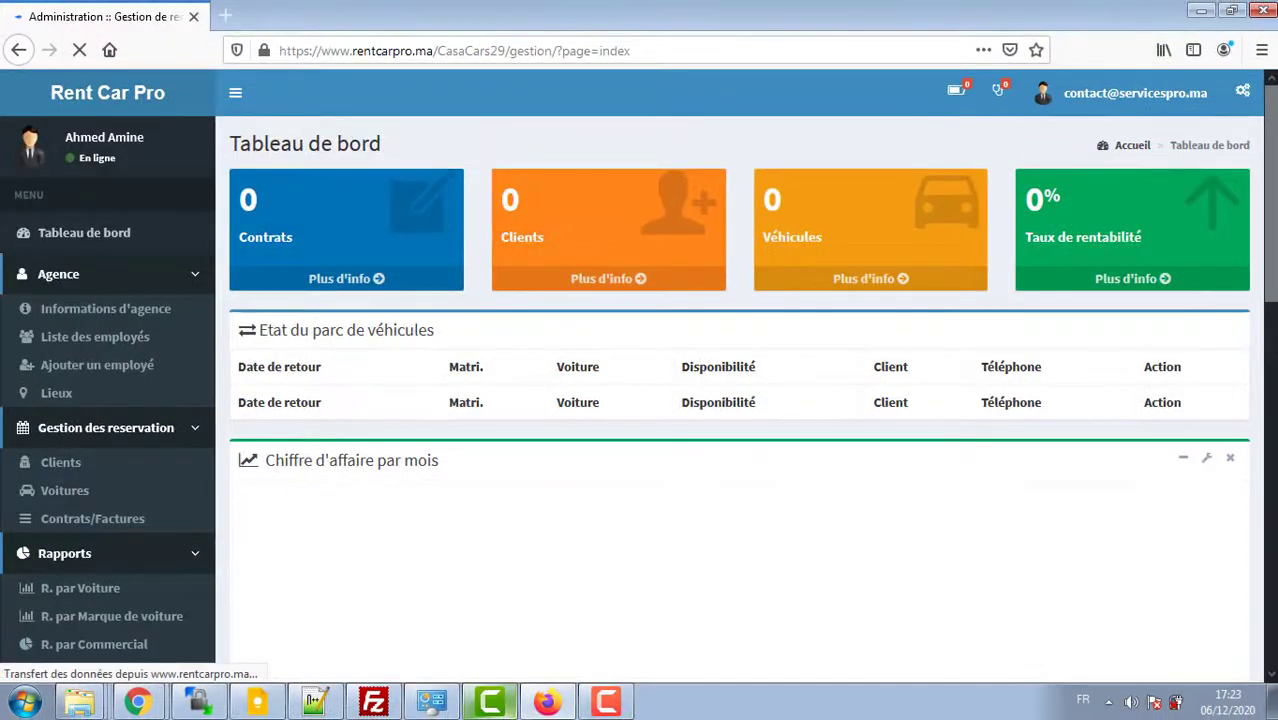
# Step: Review the empty dashboard counters for clients, vehicles and profitability rate
pyautogui.moveTo(1271, 208); pyautogui.dragTo(1271, 80)
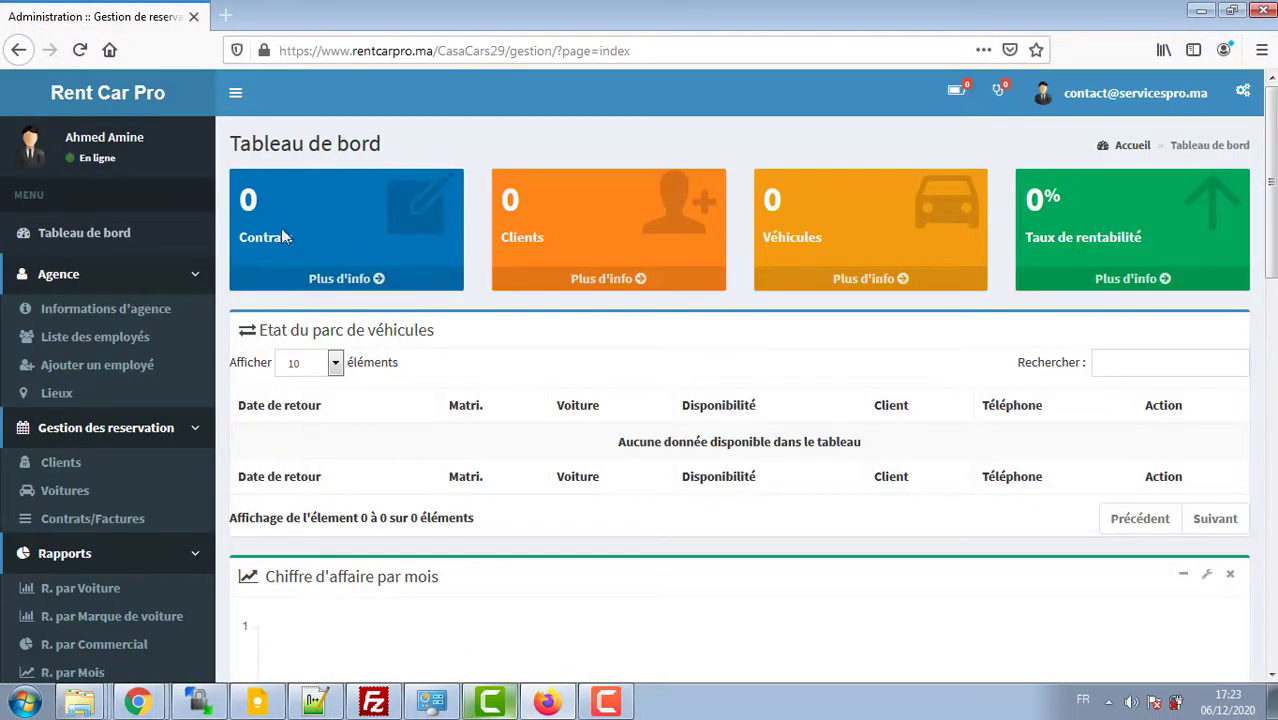
pyautogui.moveTo(534, 237); pyautogui.dragTo(512, 238)
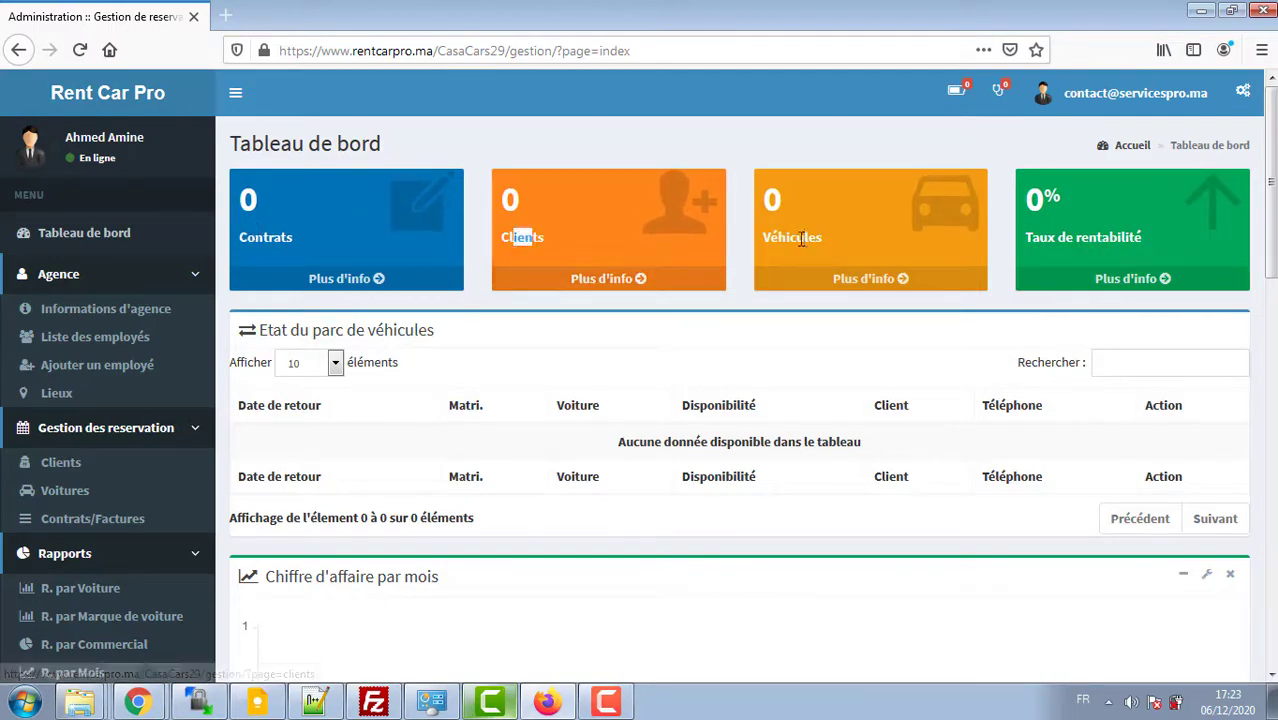
pyautogui.moveTo(804, 239); pyautogui.dragTo(774, 241)
pyautogui.moveTo(1063, 241); pyautogui.dragTo(1035, 256)
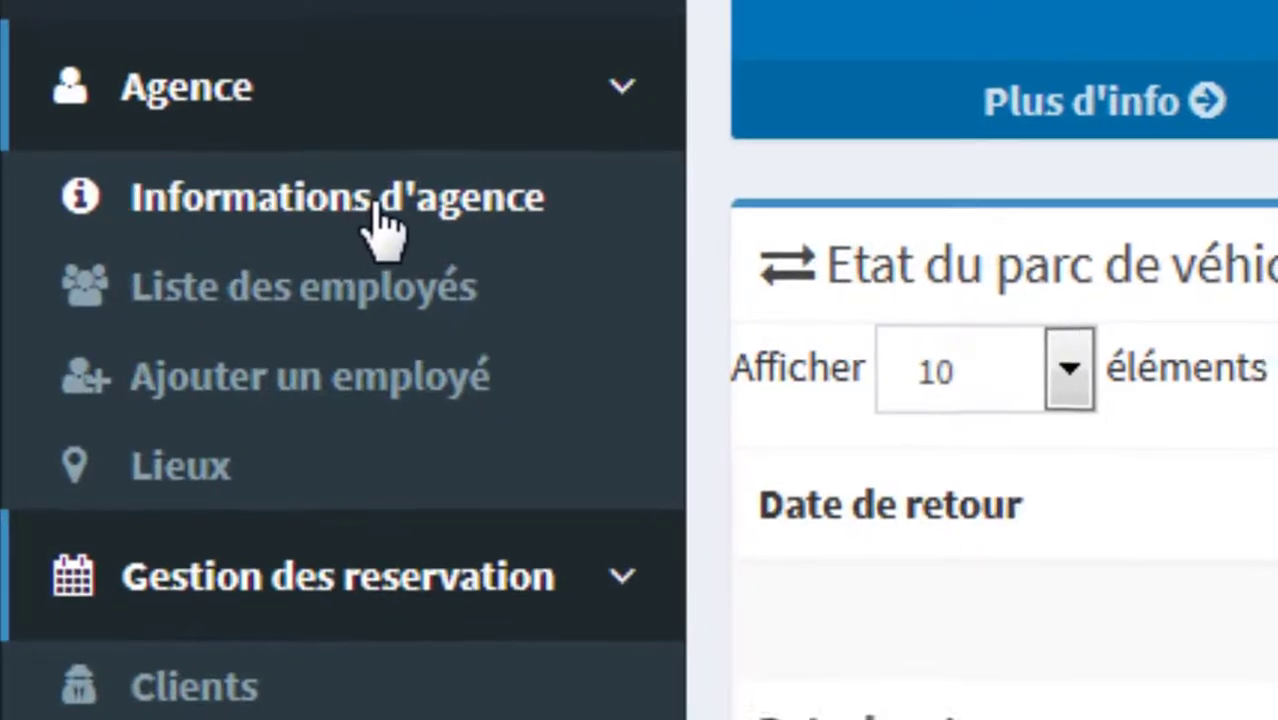
# Step: Open the agency information page and go over the company name, address, city and e-mail
pyautogui.click(381, 205)
pyautogui.click(388, 277)
pyautogui.moveTo(388, 277); pyautogui.dragTo(254, 277)
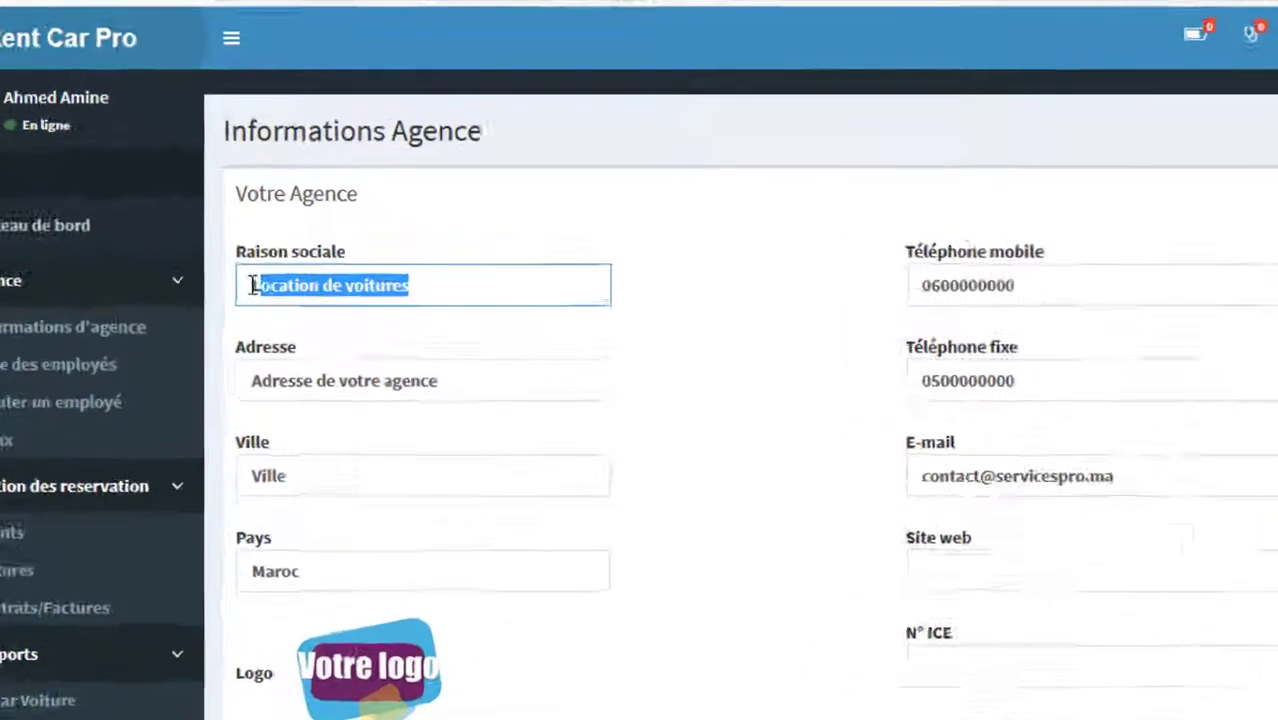
pyautogui.click(458, 356)
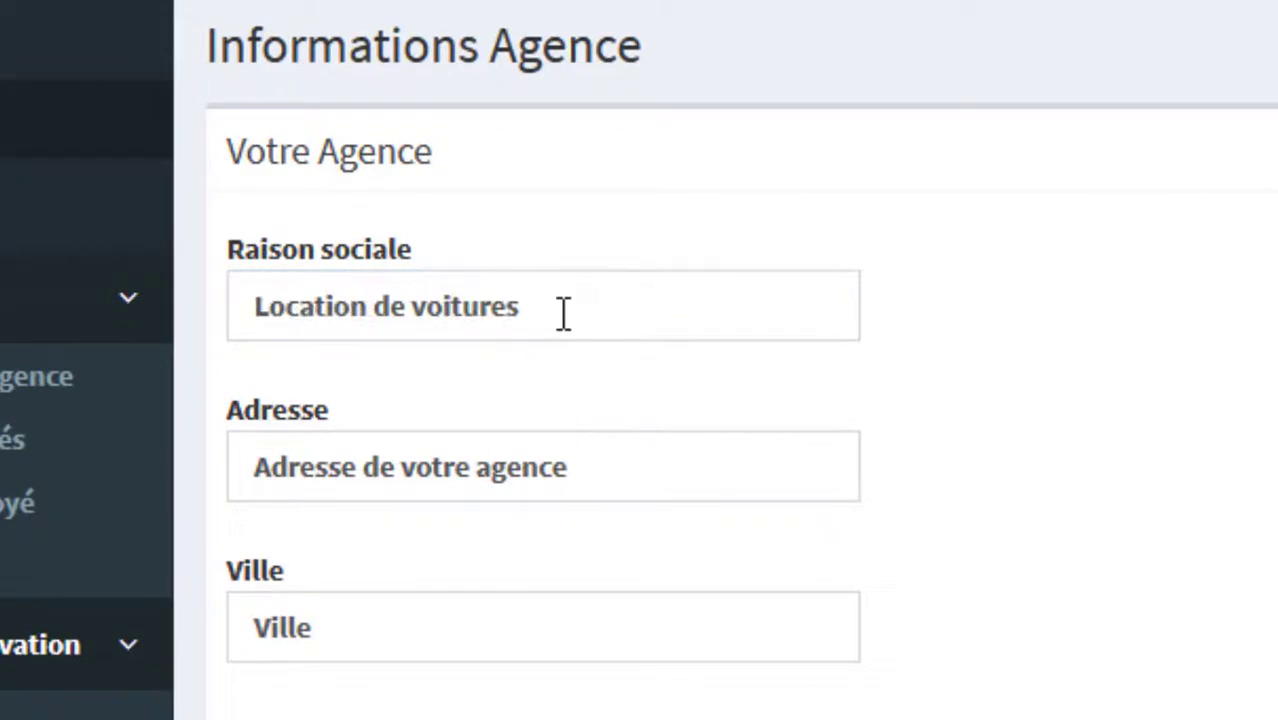
pyautogui.moveTo(564, 316); pyautogui.dragTo(252, 302)
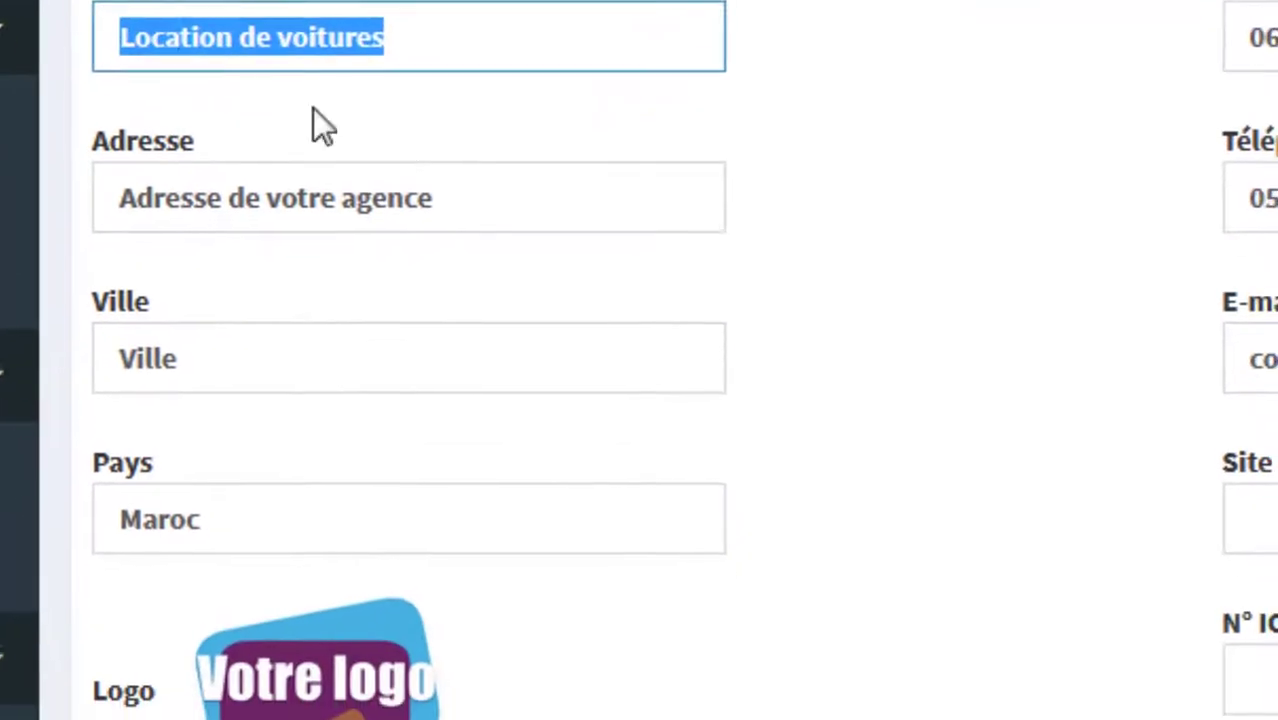
pyautogui.moveTo(594, 468); pyautogui.dragTo(100, 322)
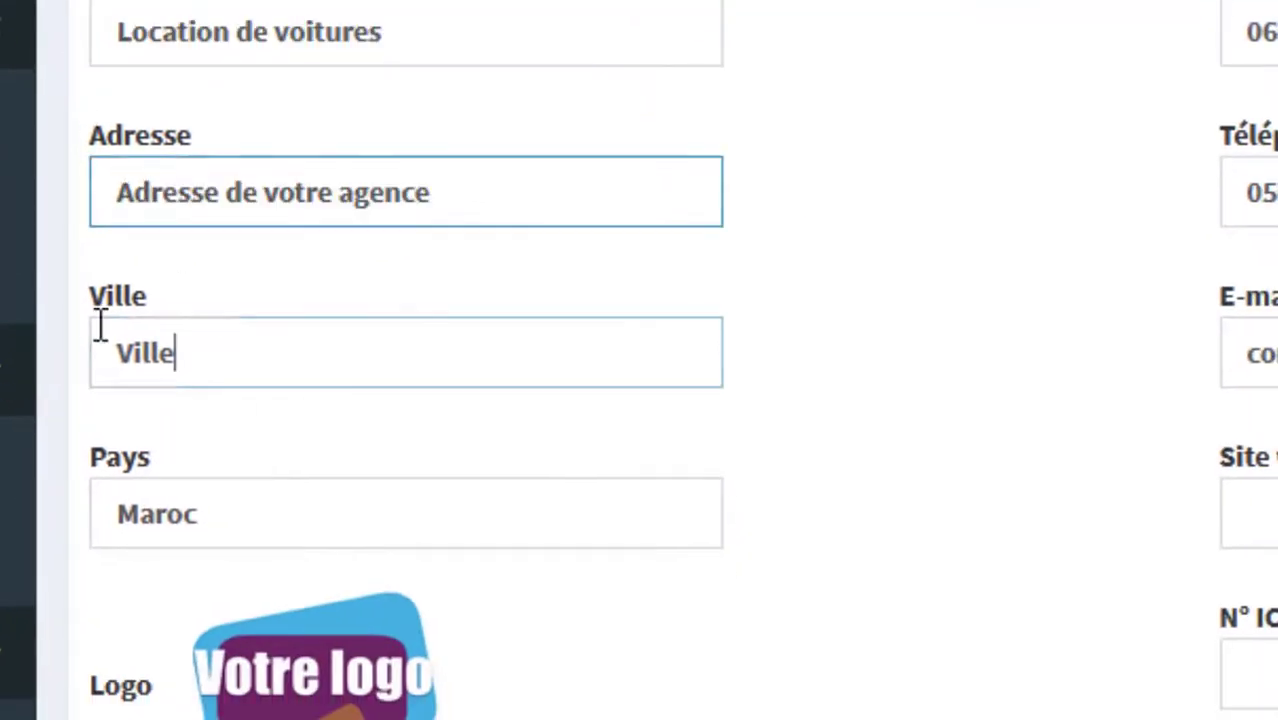
pyautogui.moveTo(274, 496); pyautogui.dragTo(148, 491)
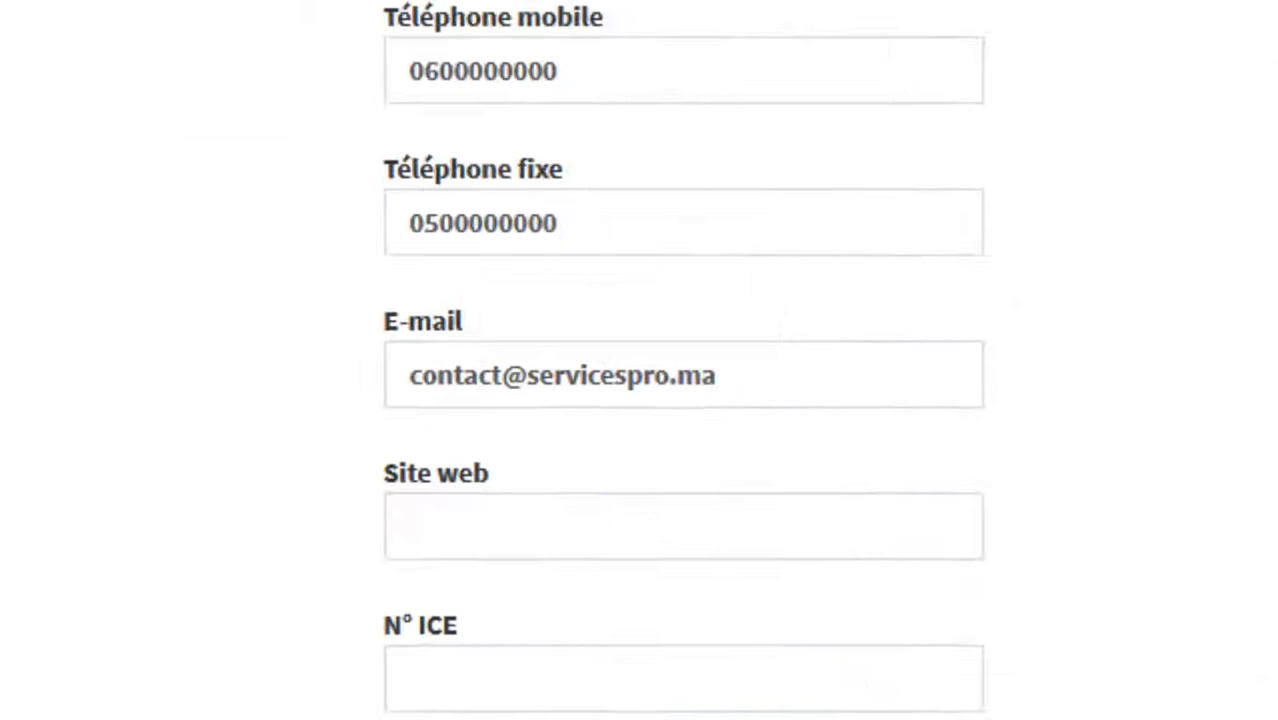
pyautogui.moveTo(748, 379); pyautogui.dragTo(364, 357)
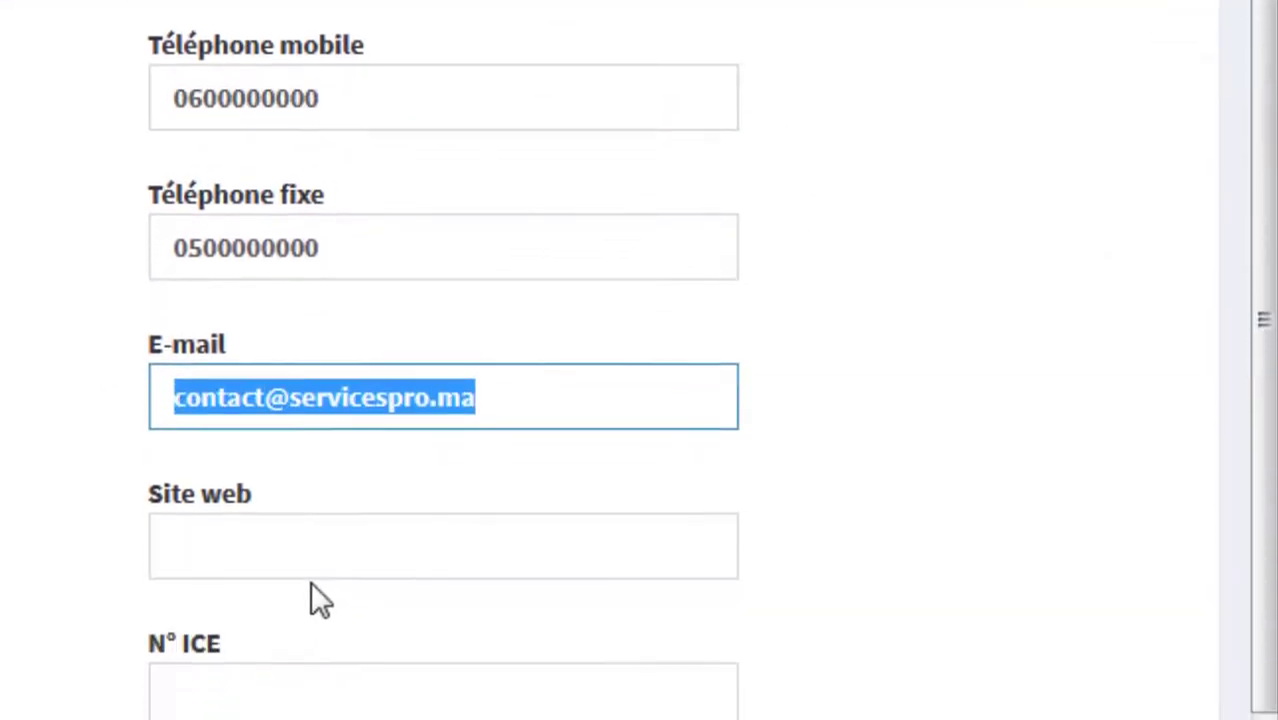
# Step: Fill N° ICE, keep DH as currency and set VAT to 0%
pyautogui.click(277, 582)
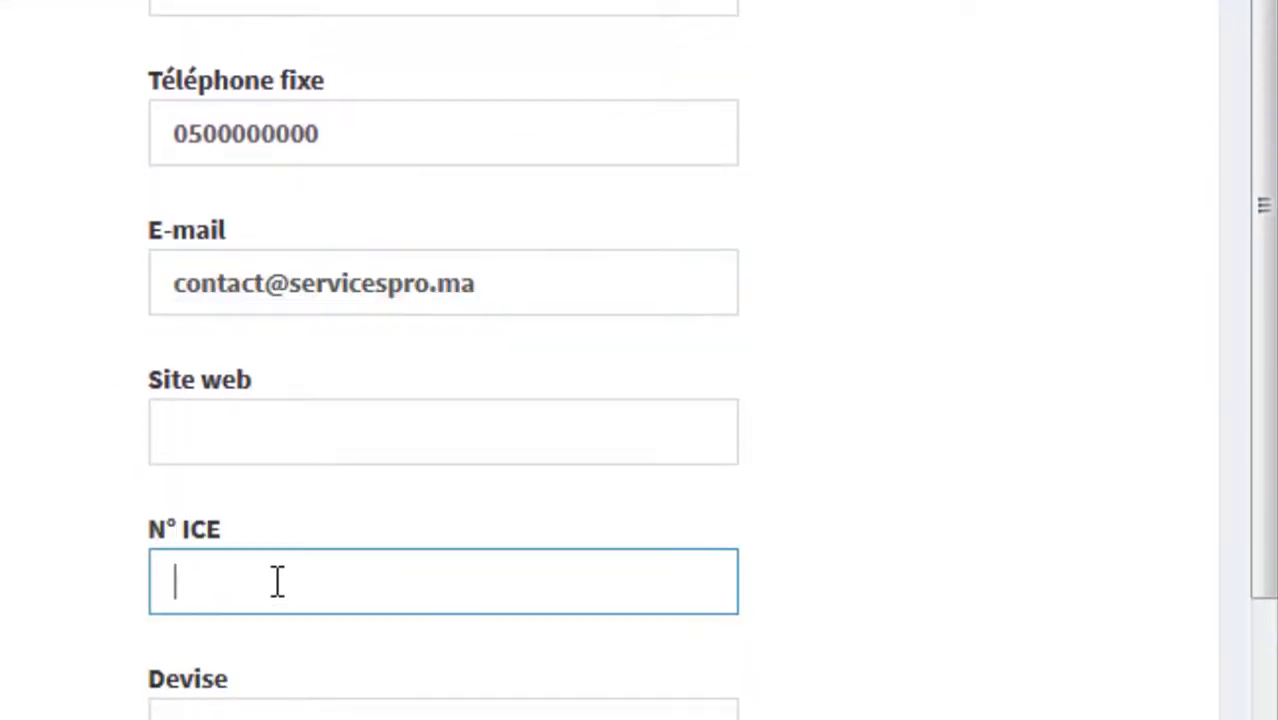
pyautogui.click(275, 712)
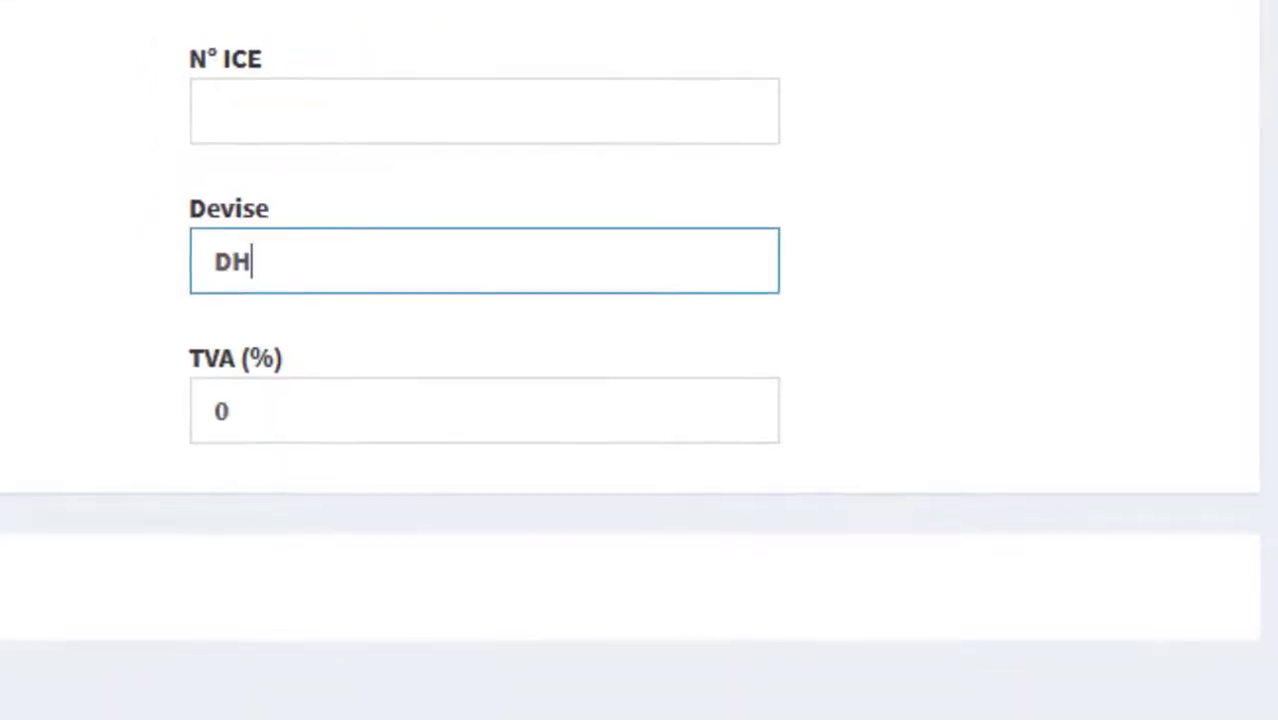
pyautogui.press('Tab')
pyautogui.click(105, 400)
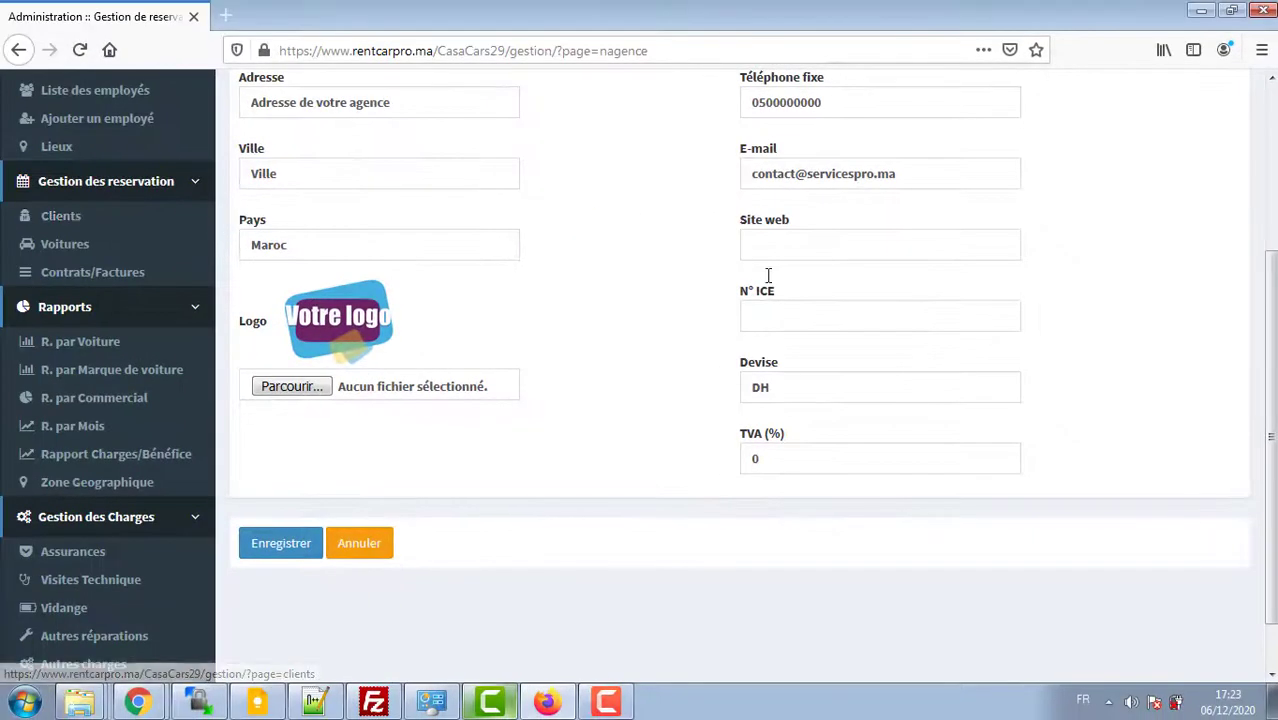
pyautogui.scroll(3, 1269, 87)
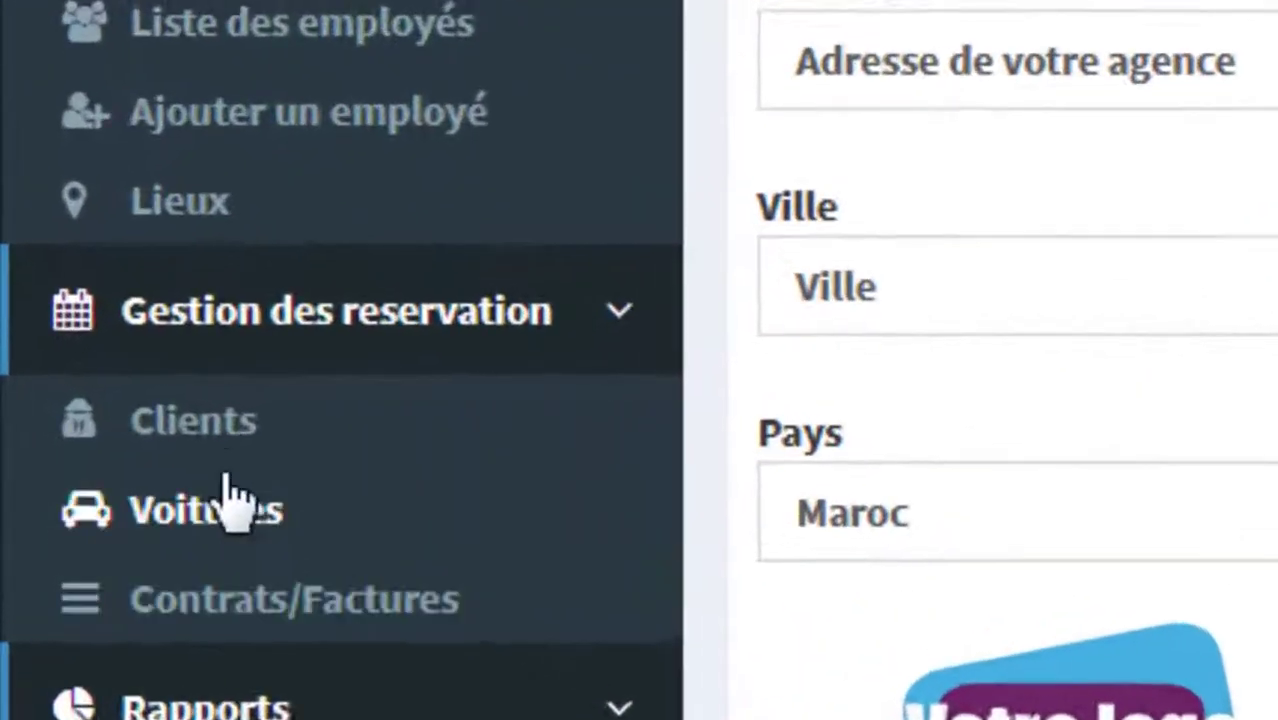
# Step: Start a new car with registration 9000 A 1, make Dacia, model Logan, diesel fuel
pyautogui.click(260, 550)
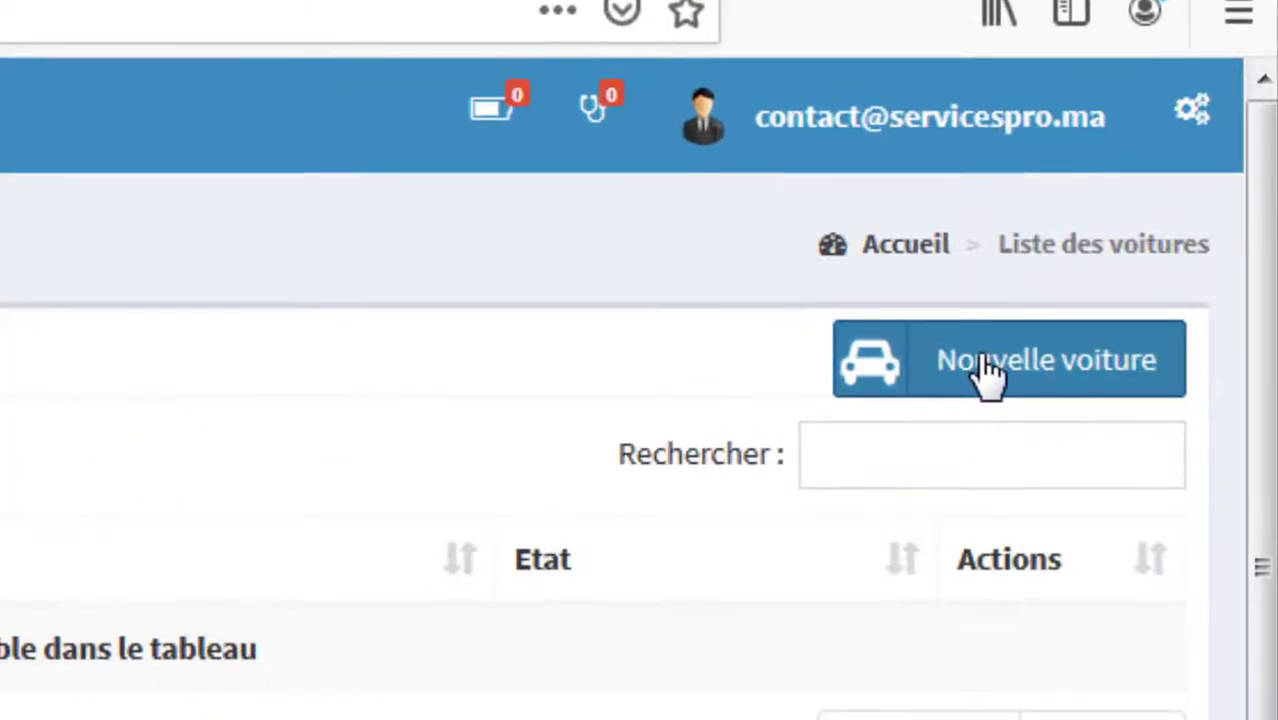
pyautogui.click(984, 362)
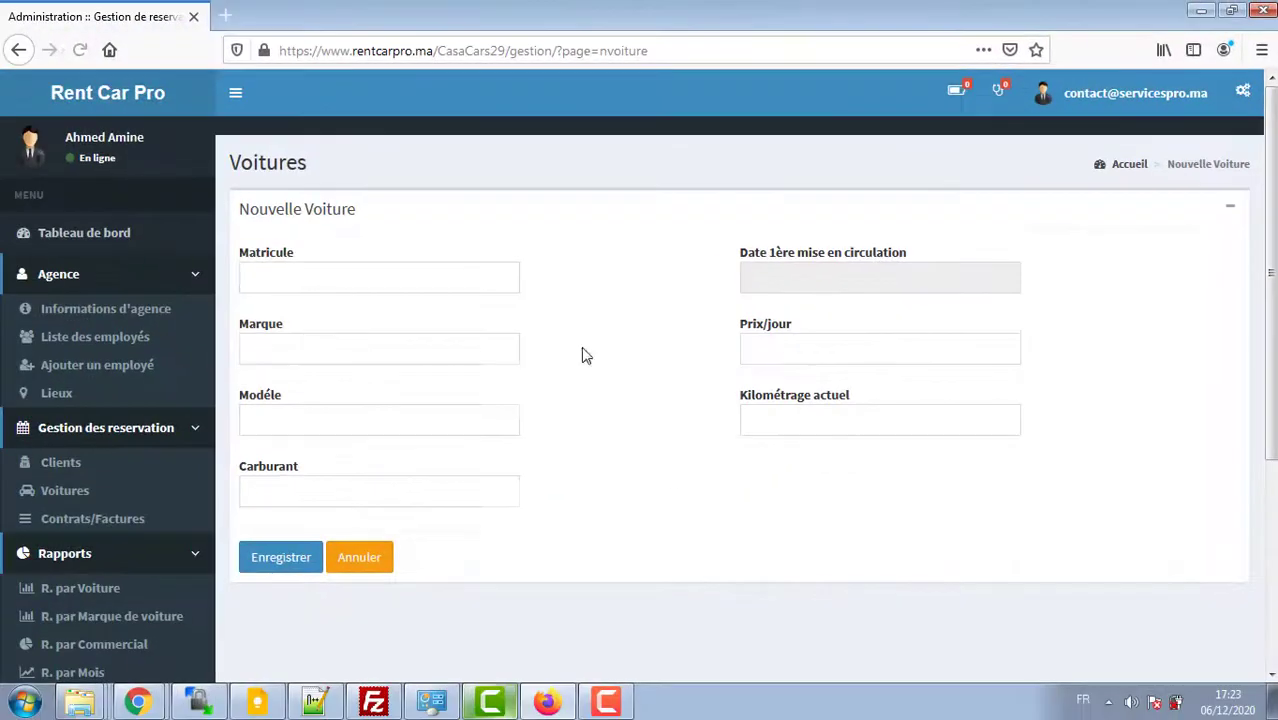
pyautogui.click(312, 287)
pyautogui.write('9000 A 1')
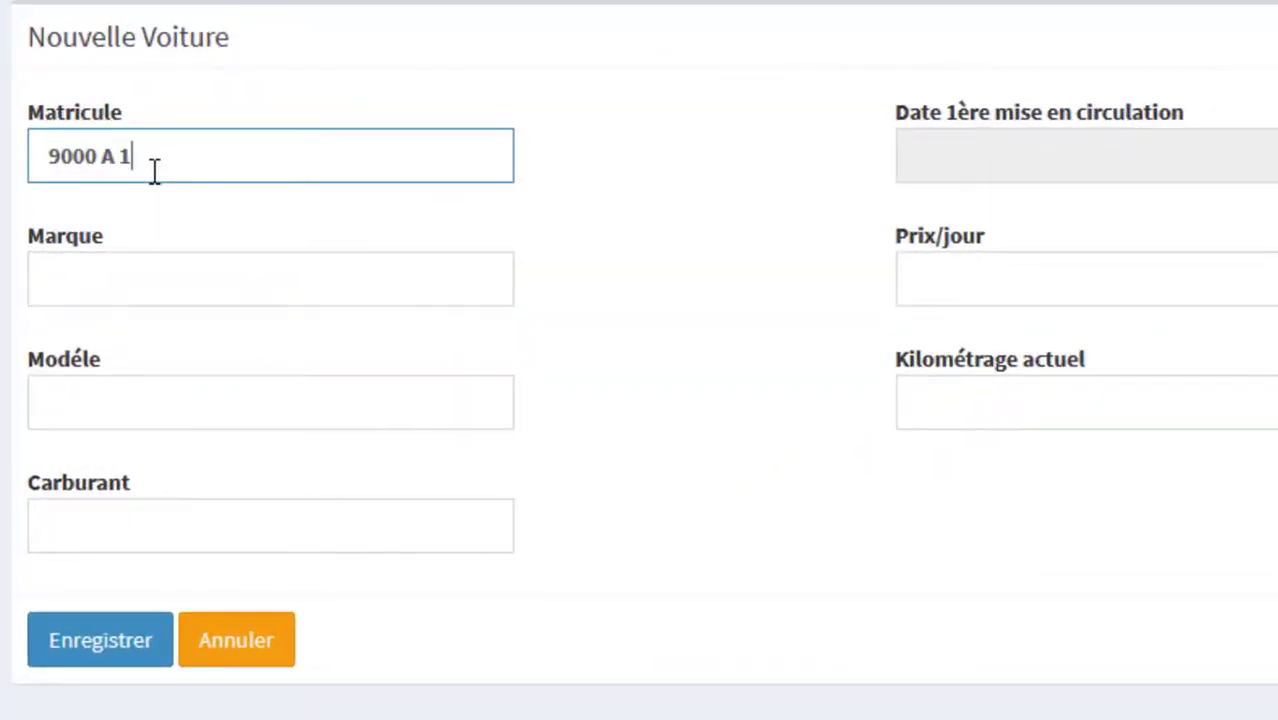
pyautogui.press('Tab')
pyautogui.write('Daci')
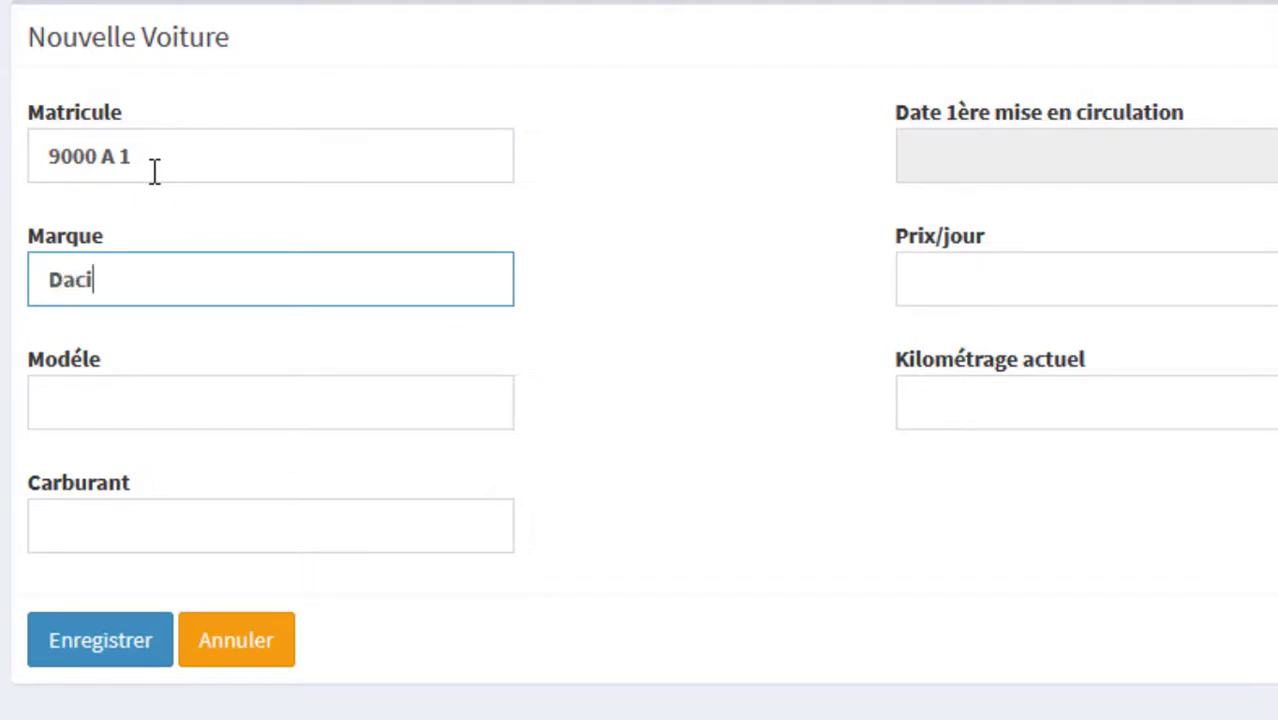
pyautogui.write('a')
pyautogui.press('Tab')
pyautogui.write('Logan')
pyautogui.press('Tab')
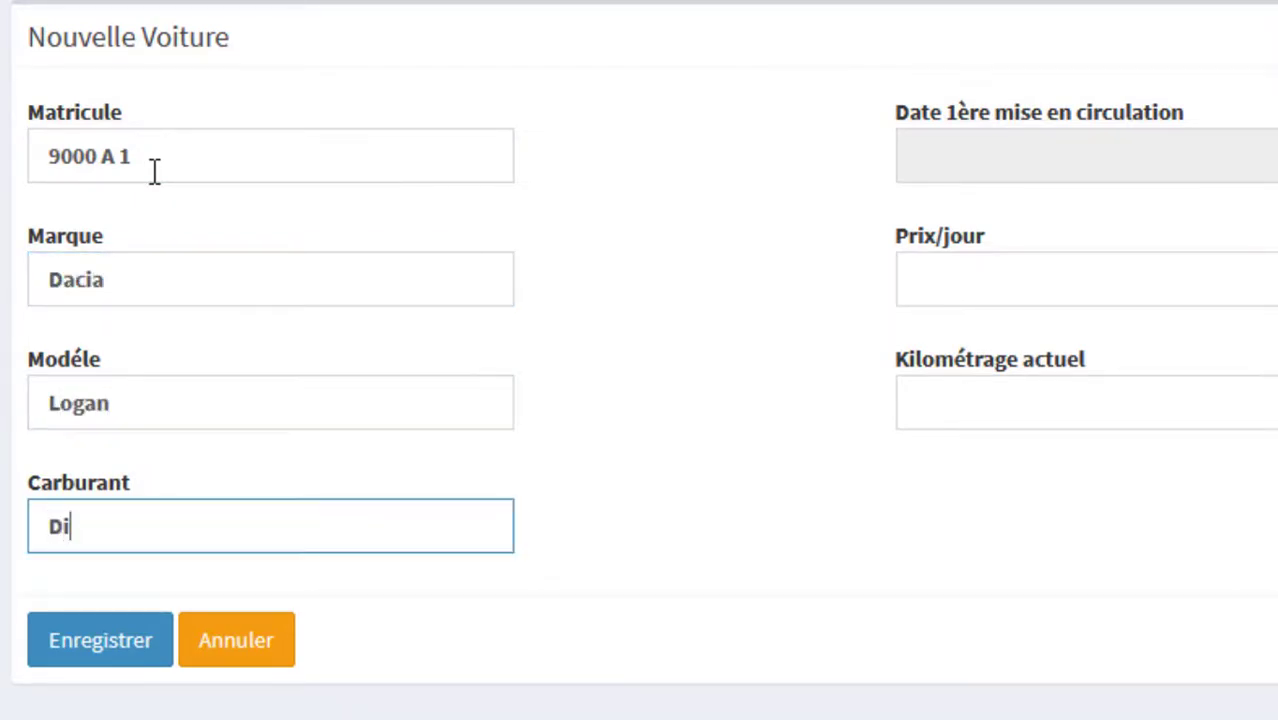
pyautogui.press('Tab')
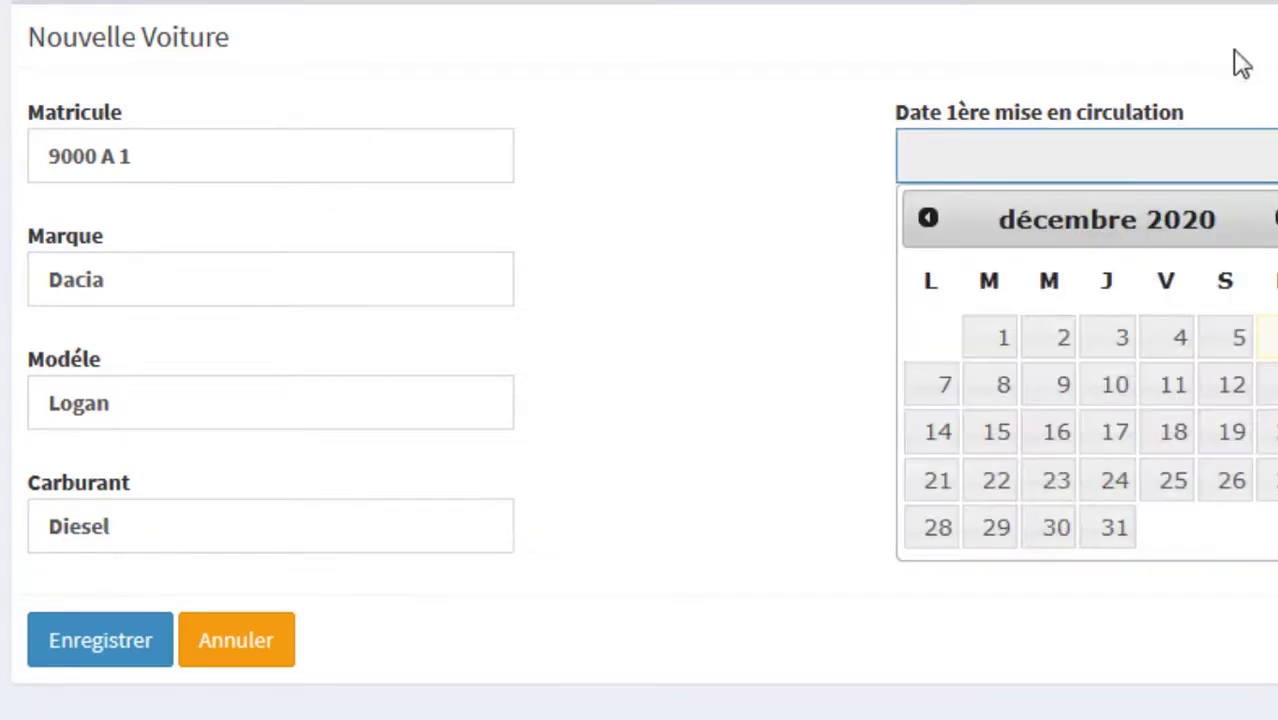
# Step: Set first registration 01/09/2020, daily price 300 DH and mileage, then save the car
pyautogui.click(928, 219)
pyautogui.click(928, 219)
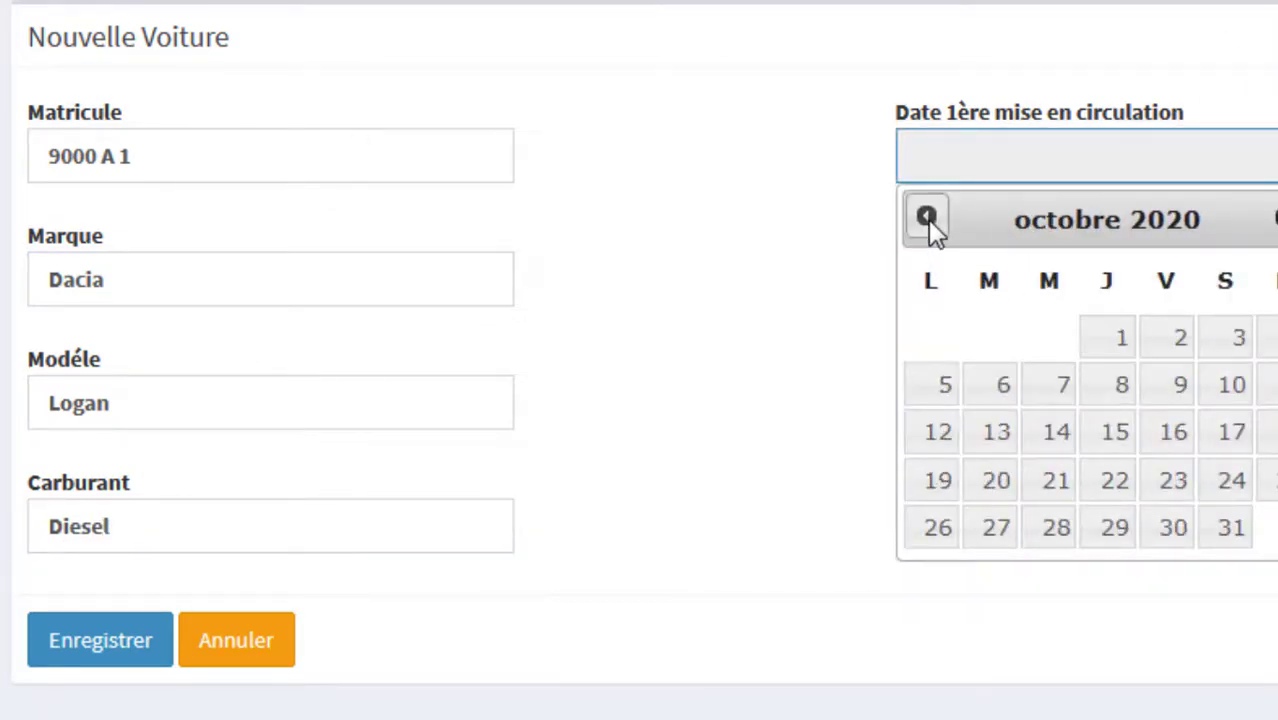
pyautogui.click(928, 219)
pyautogui.click(997, 345)
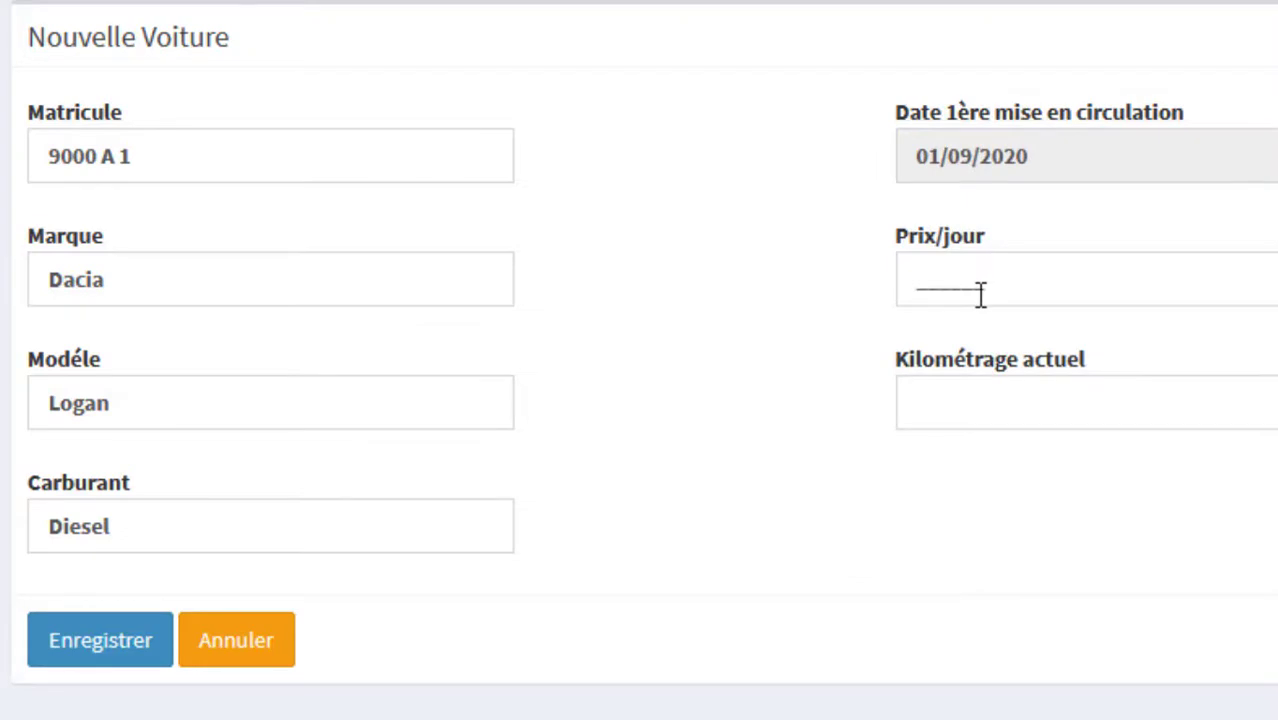
pyautogui.click(928, 280)
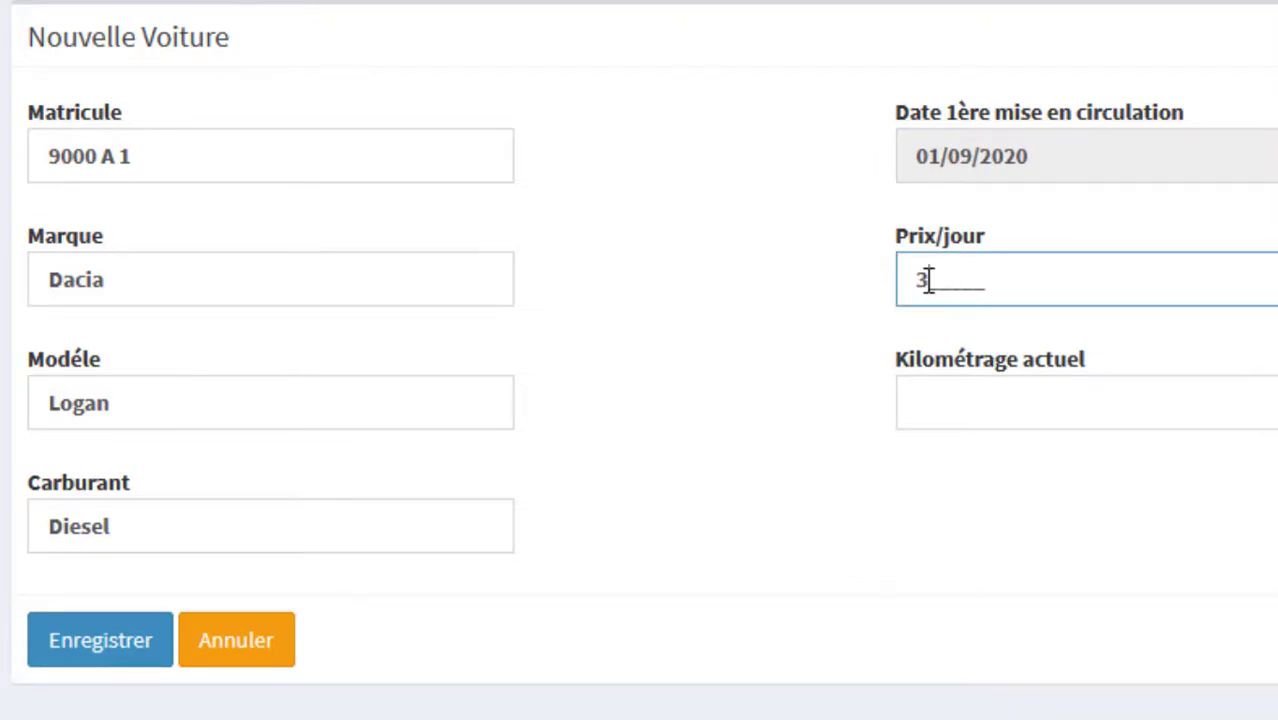
pyautogui.click(992, 425)
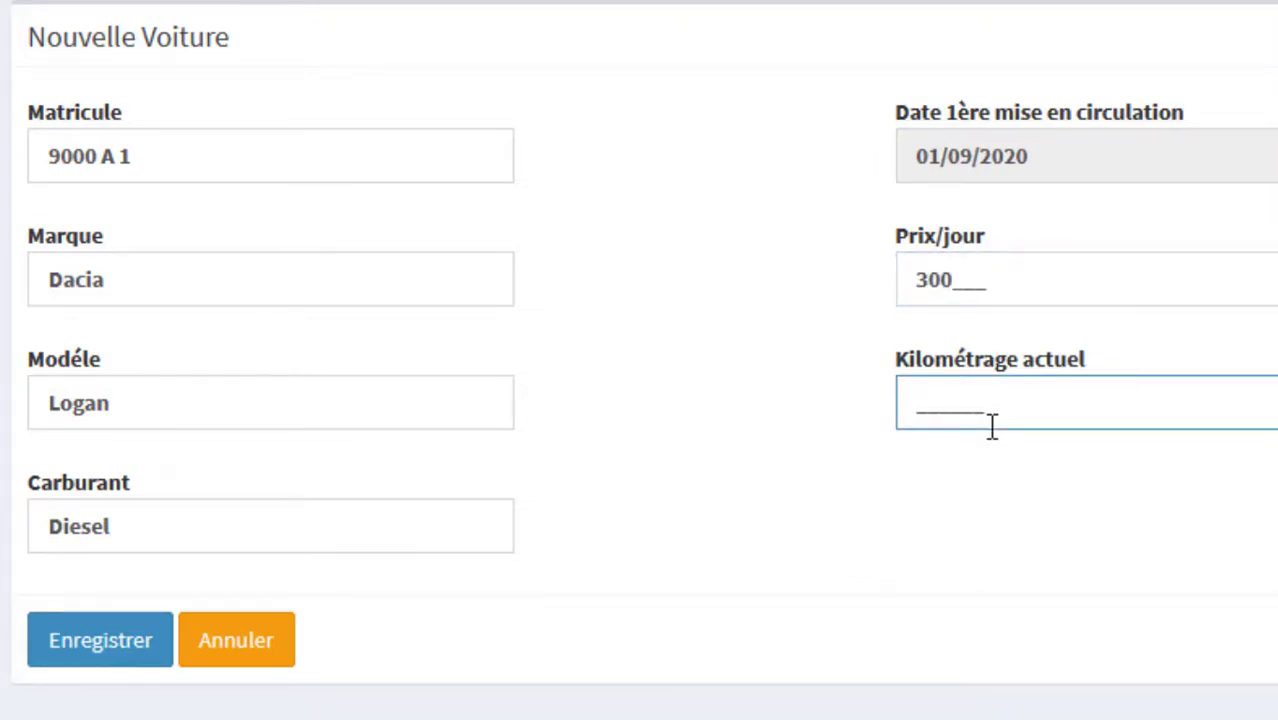
pyautogui.click(758, 565)
pyautogui.click(122, 645)
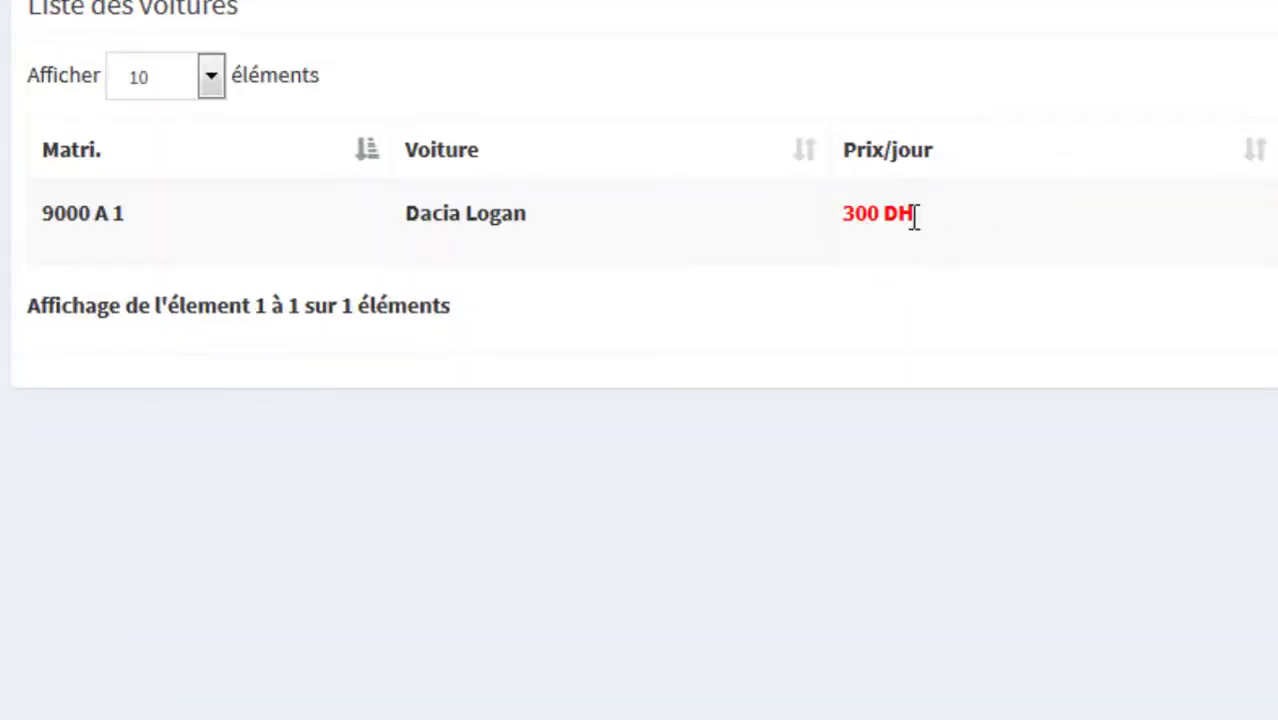
pyautogui.moveTo(913, 217); pyautogui.dragTo(775, 231)
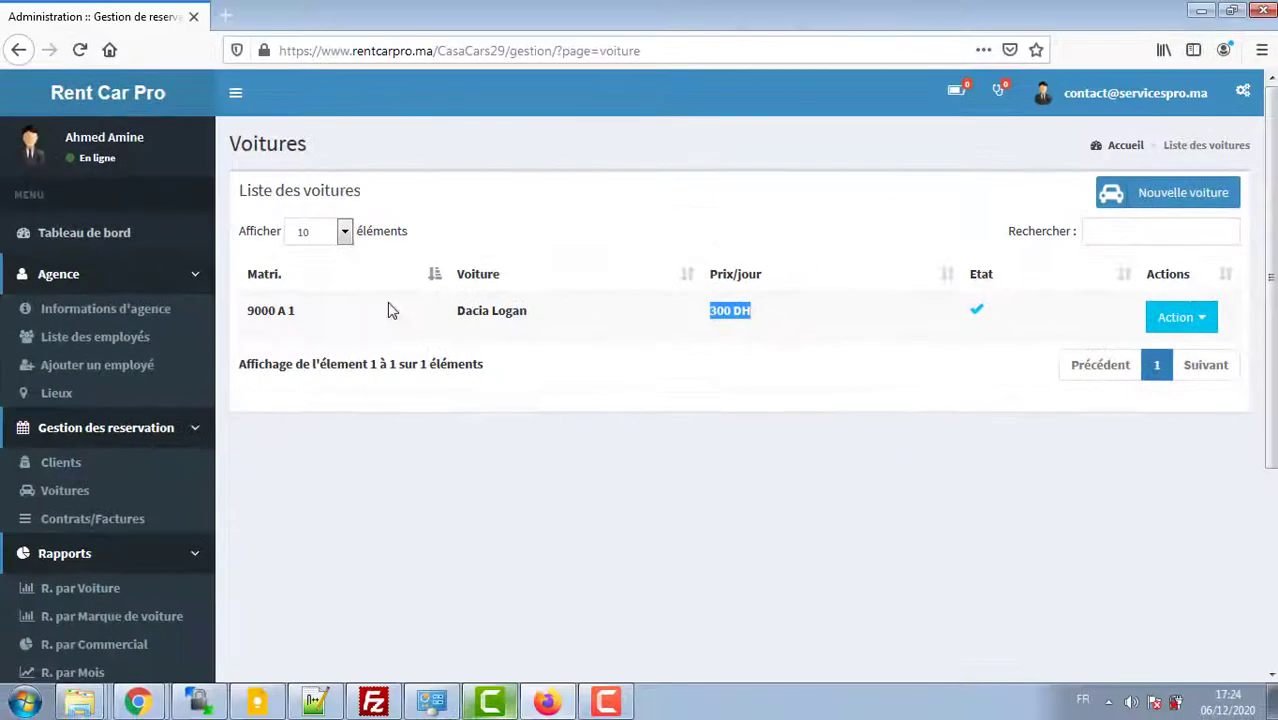
pyautogui.click(390, 310)
pyautogui.click(1170, 194)
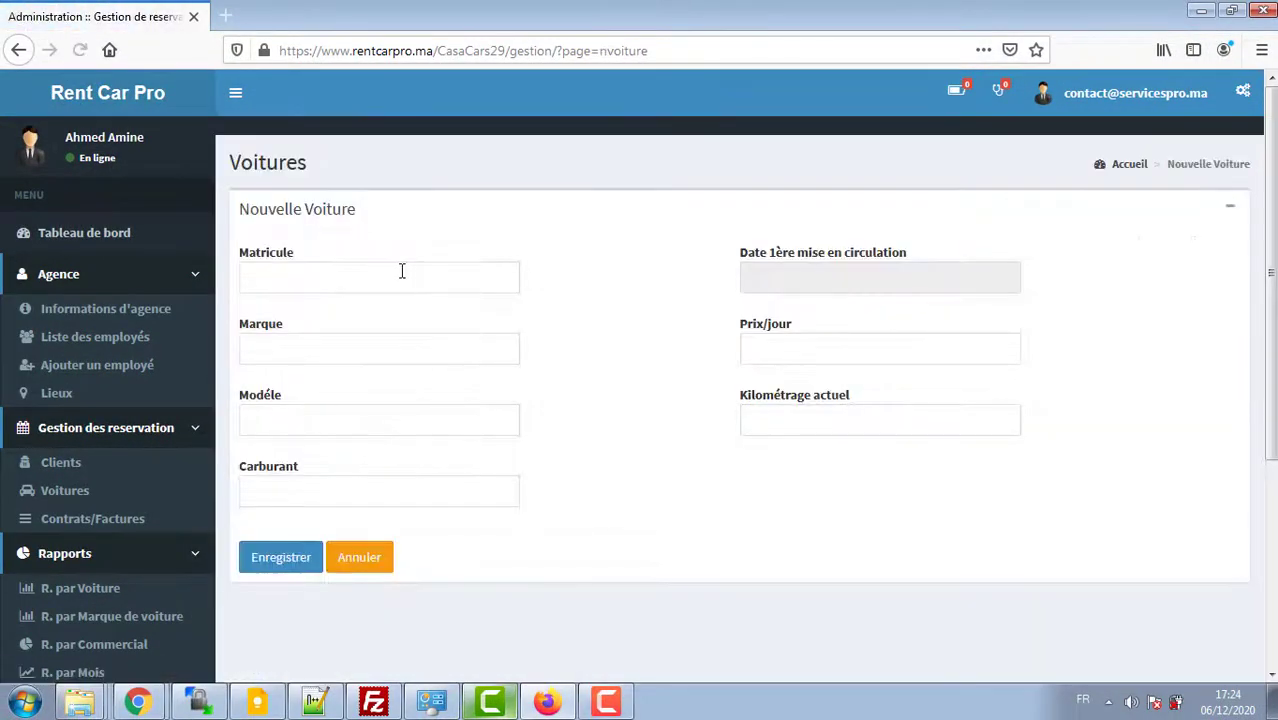
pyautogui.click(390, 277)
pyautogui.press('BackSpace')
pyautogui.write('9001 A 1')
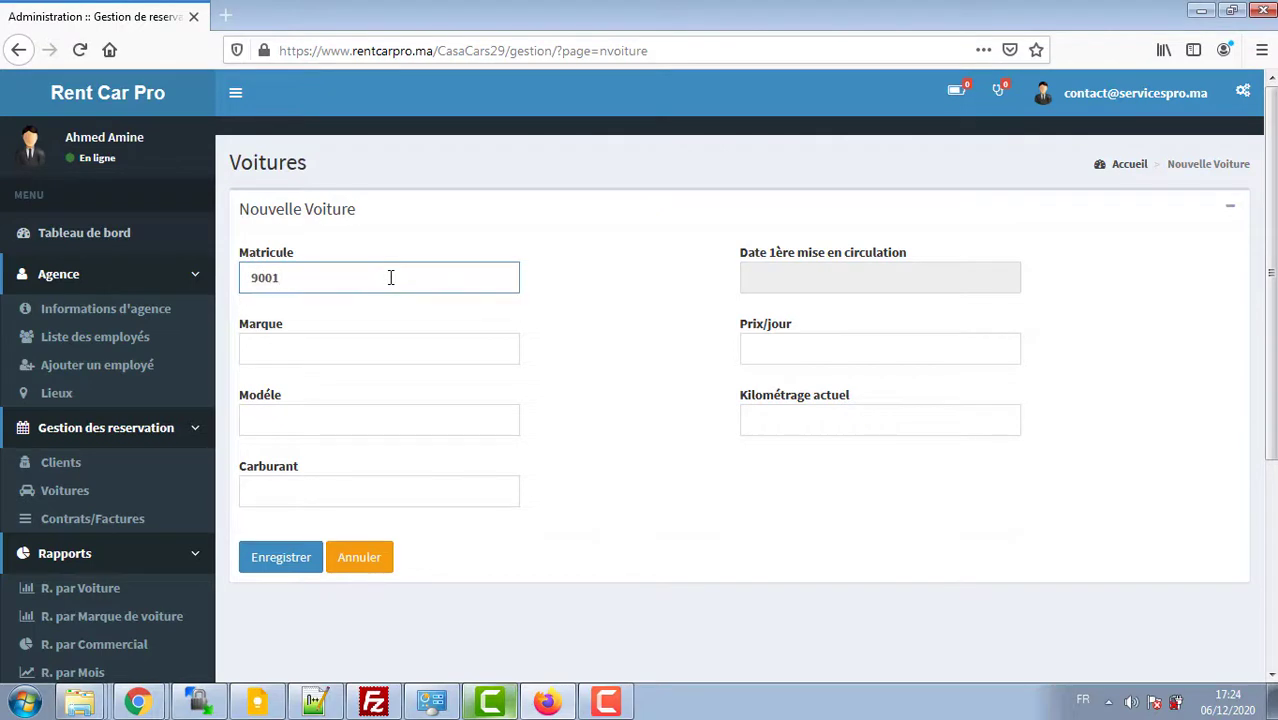
pyautogui.press('Tab')
pyautogui.write('Renault')
pyautogui.press('Tab')
pyautogui.write('Clio')
pyautogui.press('Tab')
pyautogui.write('Essea')
pyautogui.press('BackSpace')
pyautogui.write('nce')
pyautogui.click(880, 277)
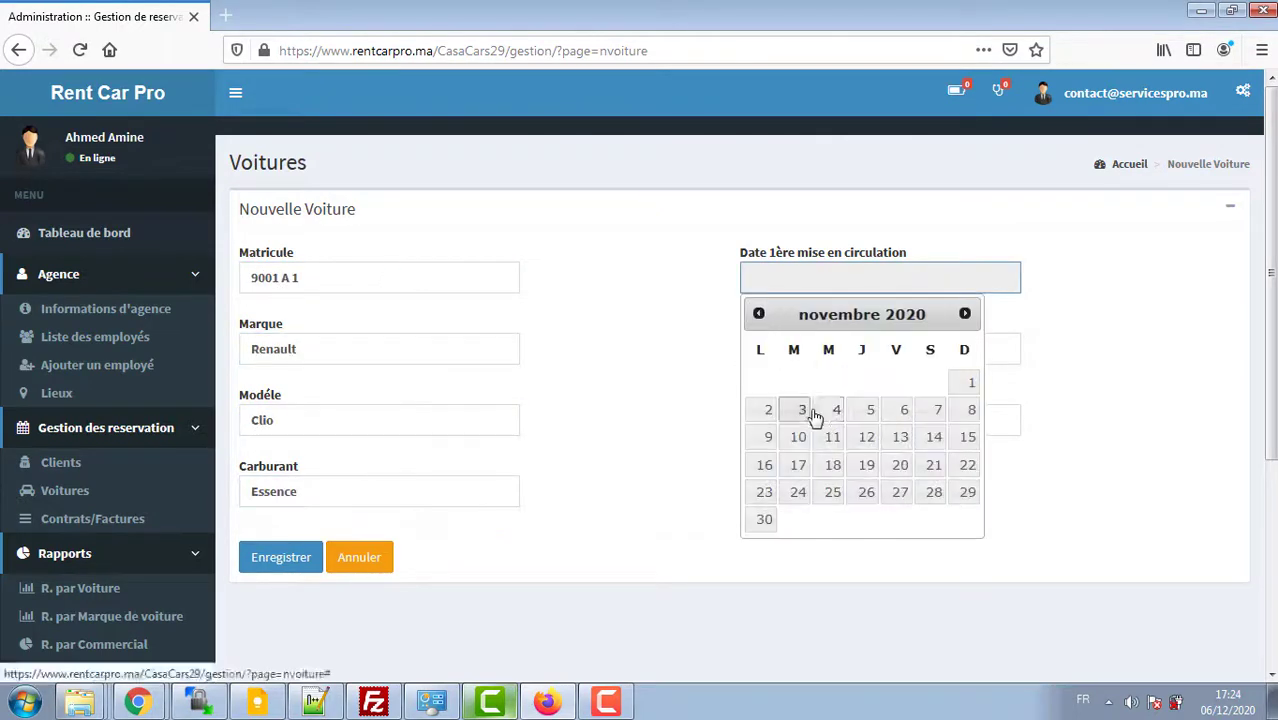
# Step: Set first registration 04/11/2020, 250 DH per day and 500 km, then save the car
pyautogui.click(813, 414)
pyautogui.click(802, 345)
pyautogui.write('250')
pyautogui.press('Tab')
pyautogui.write('500')
pyautogui.click(275, 558)
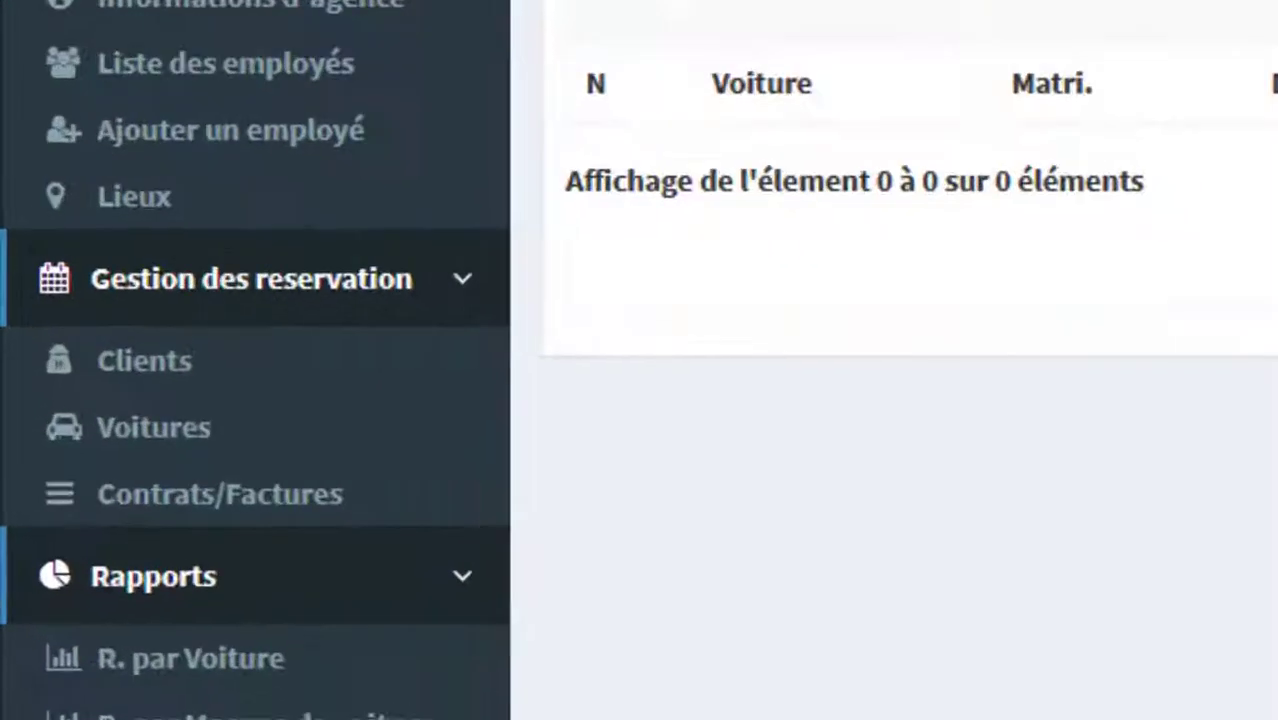
# Step: Create a reservation departing 06/12/2020 and returning 08/12/2020, then check car availability
pyautogui.click(265, 512)
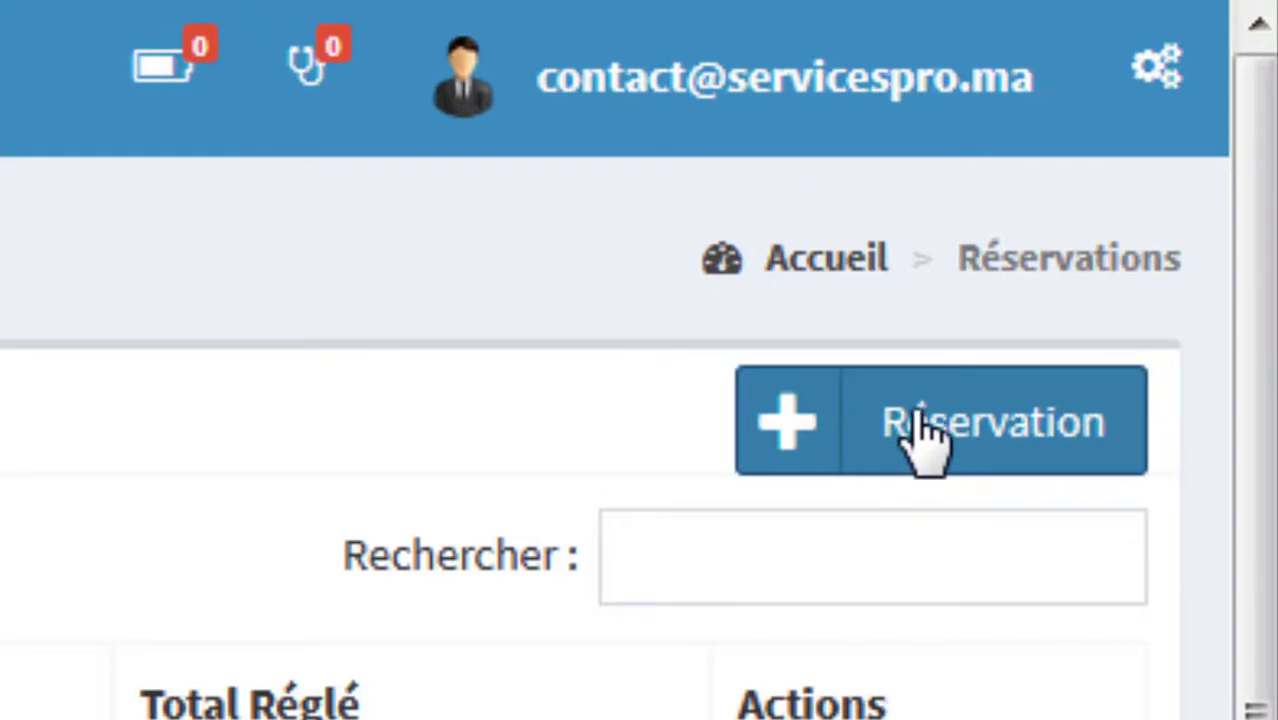
pyautogui.click(920, 435)
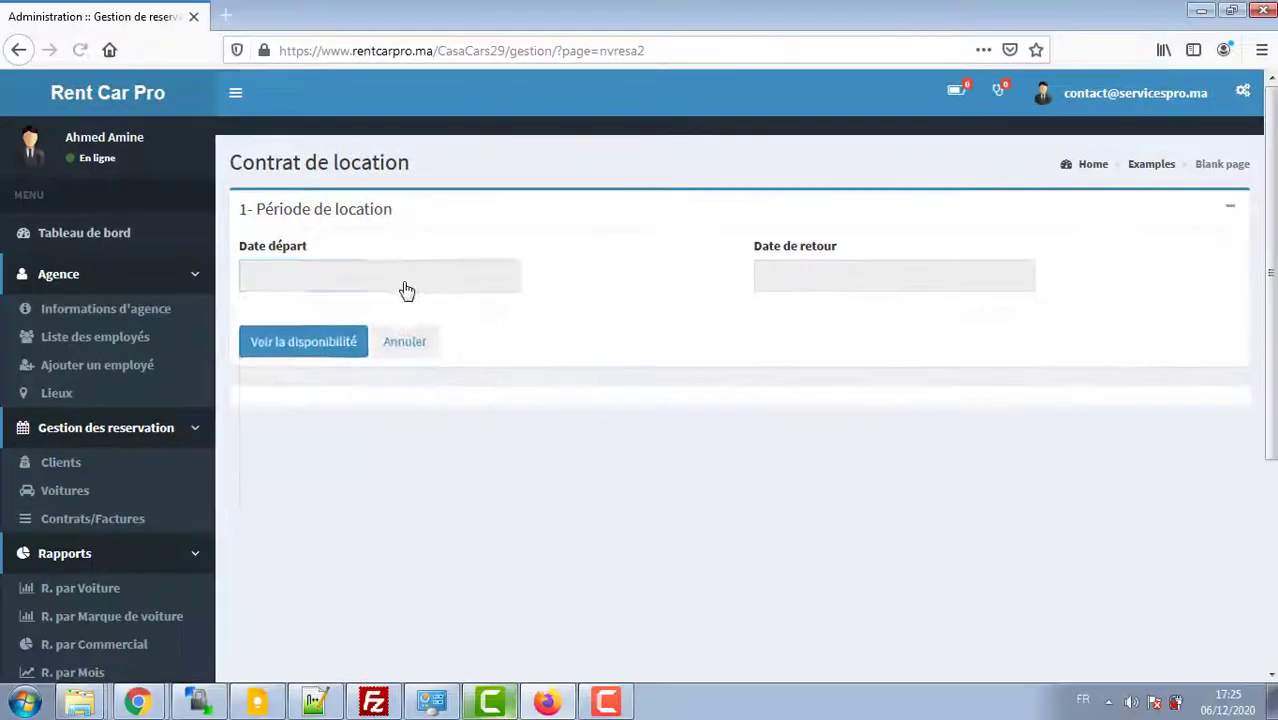
pyautogui.click(402, 285)
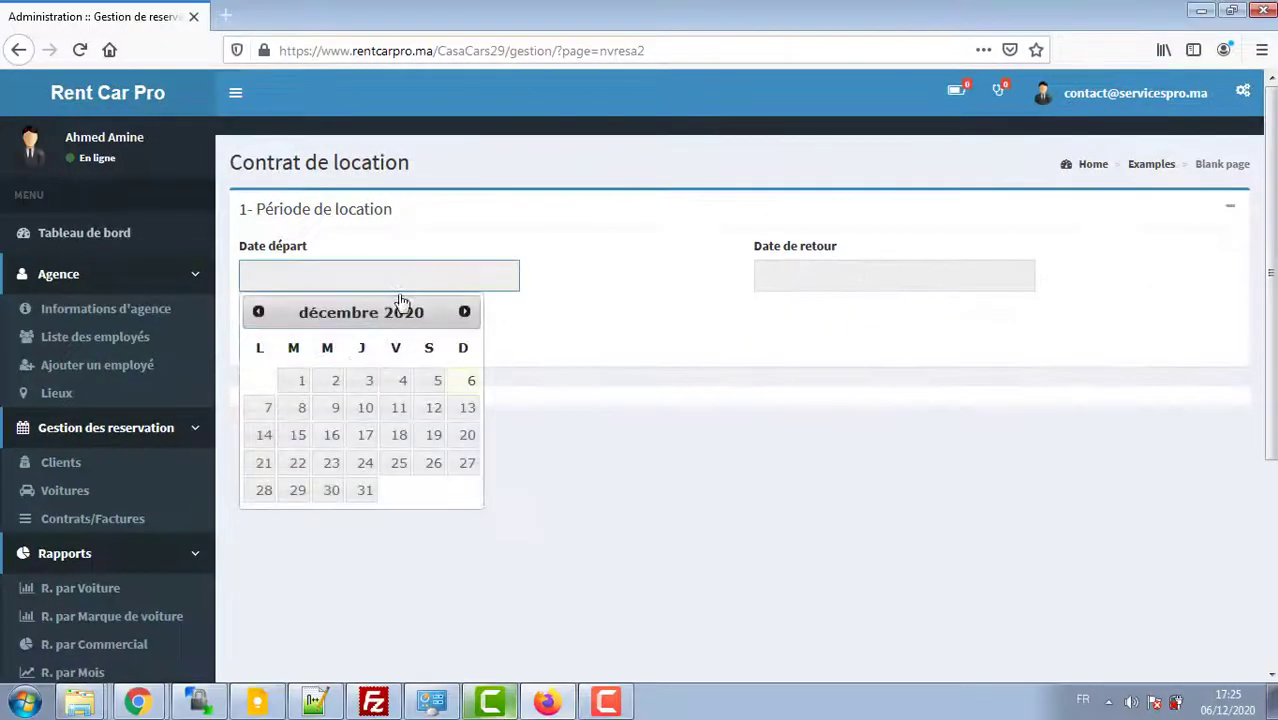
pyautogui.click(301, 381)
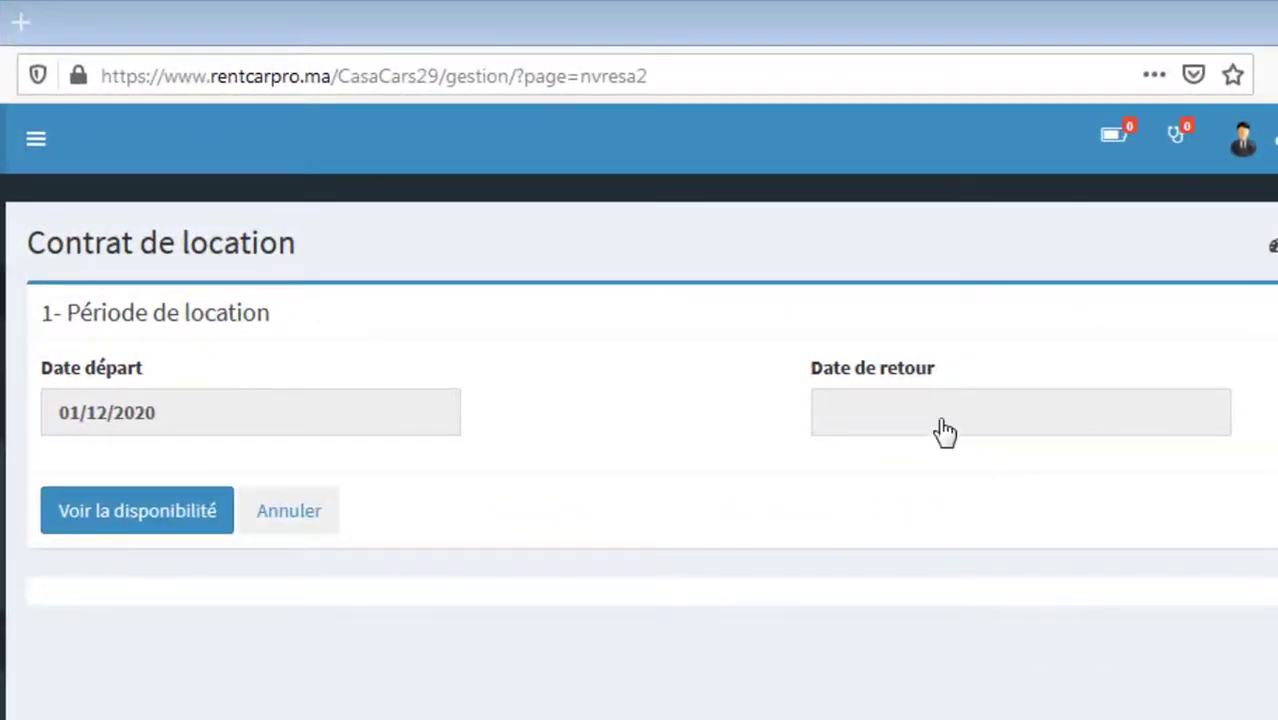
pyautogui.click(217, 421)
pyautogui.click(386, 567)
pyautogui.click(956, 425)
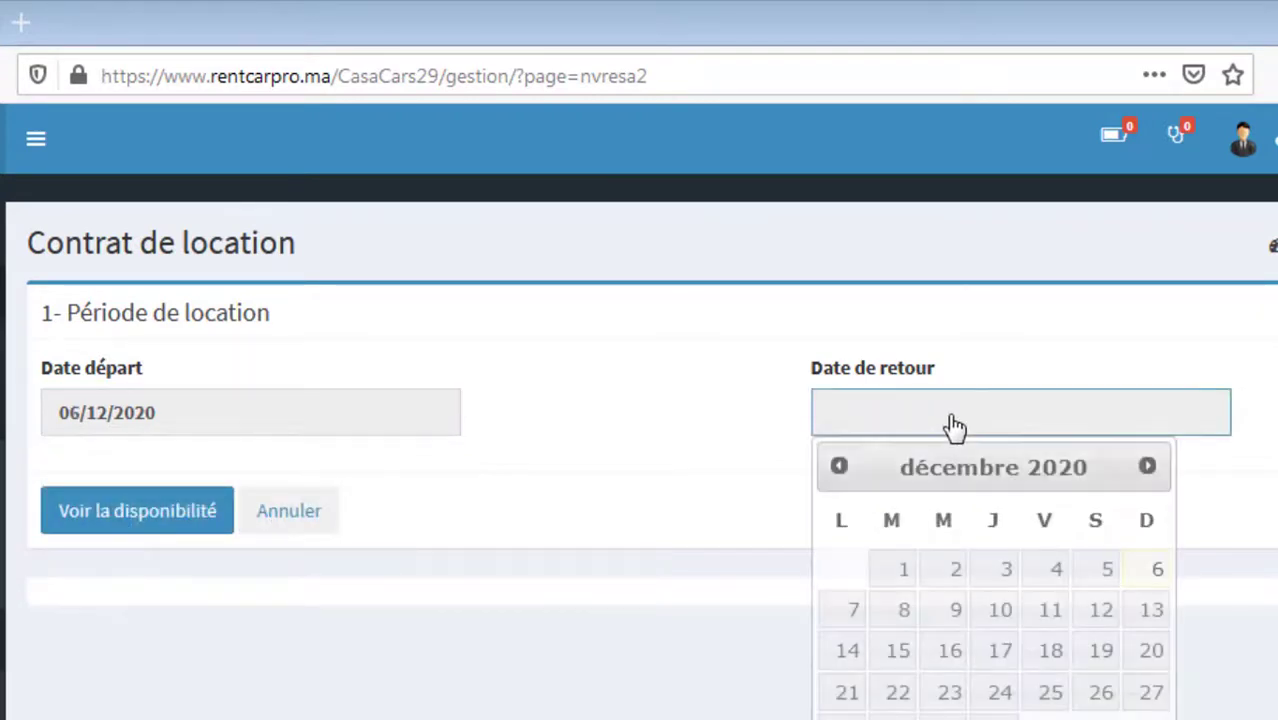
pyautogui.click(905, 612)
pyautogui.click(202, 521)
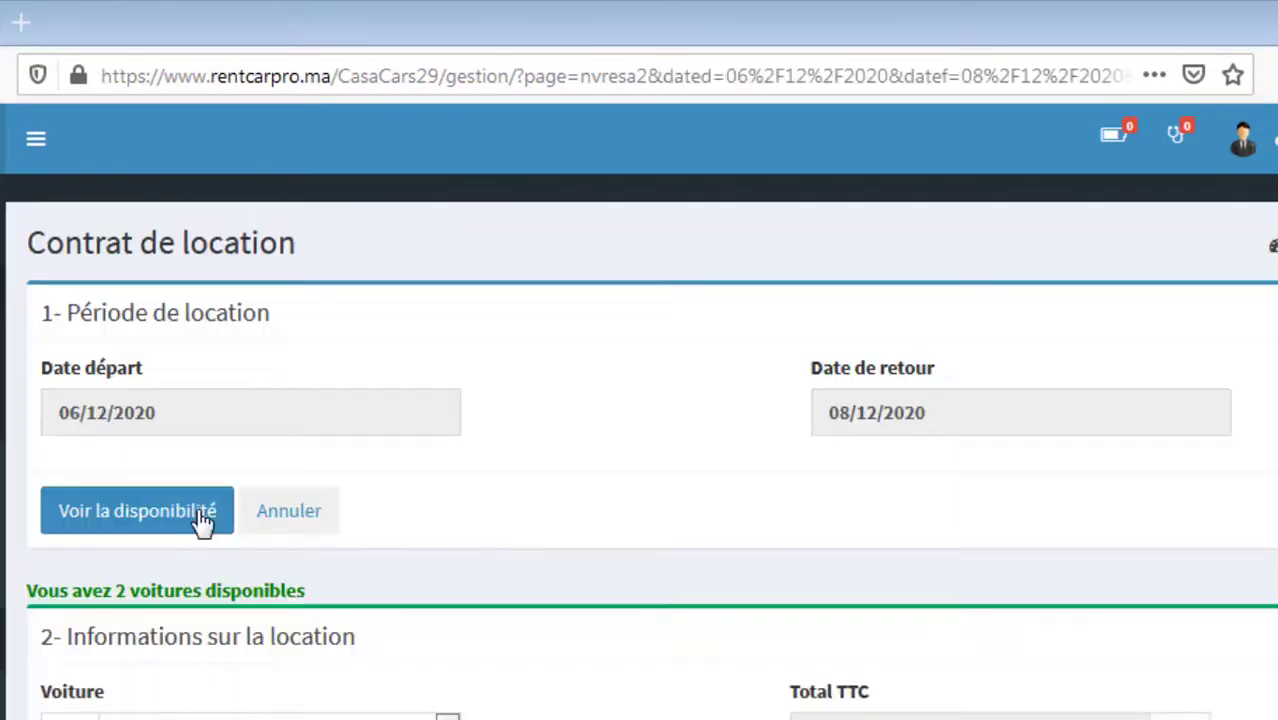
pyautogui.scroll(-3, 640, 450)
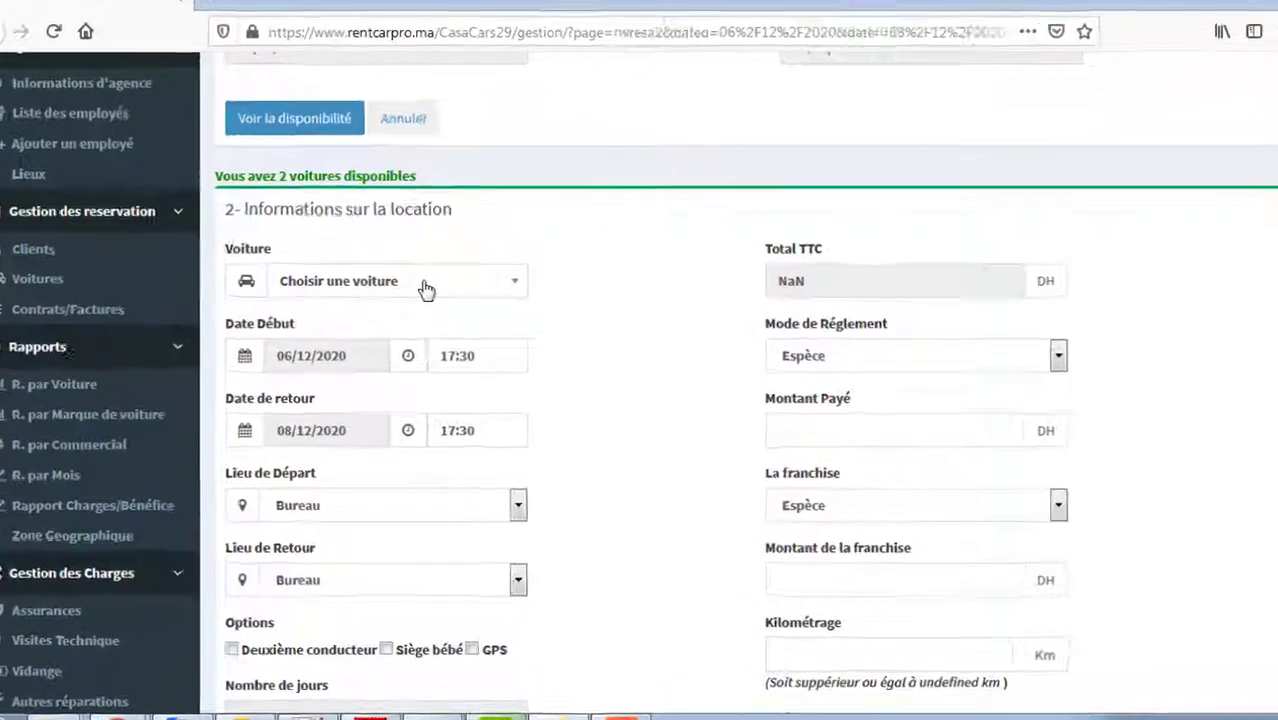
# Step: Assign the Renault-Clio-9001 A 1 to the rental instead of the Dacia Logan
pyautogui.click(426, 289)
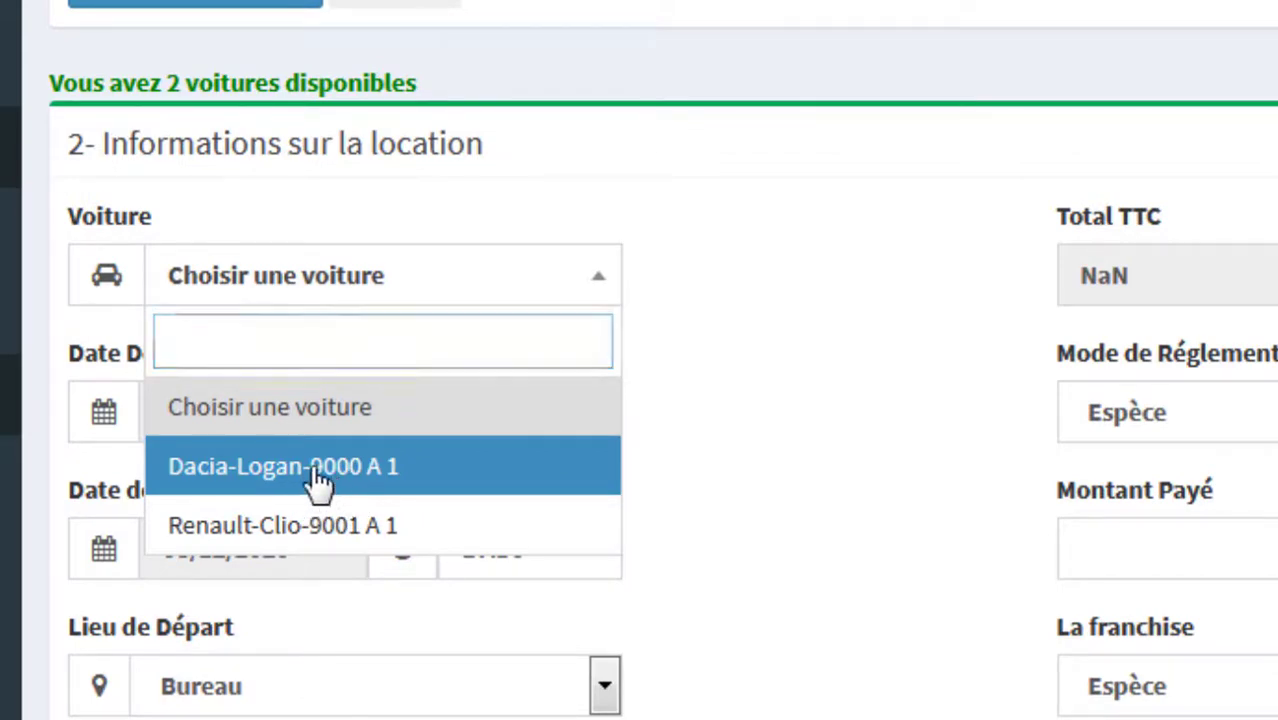
pyautogui.click(315, 488)
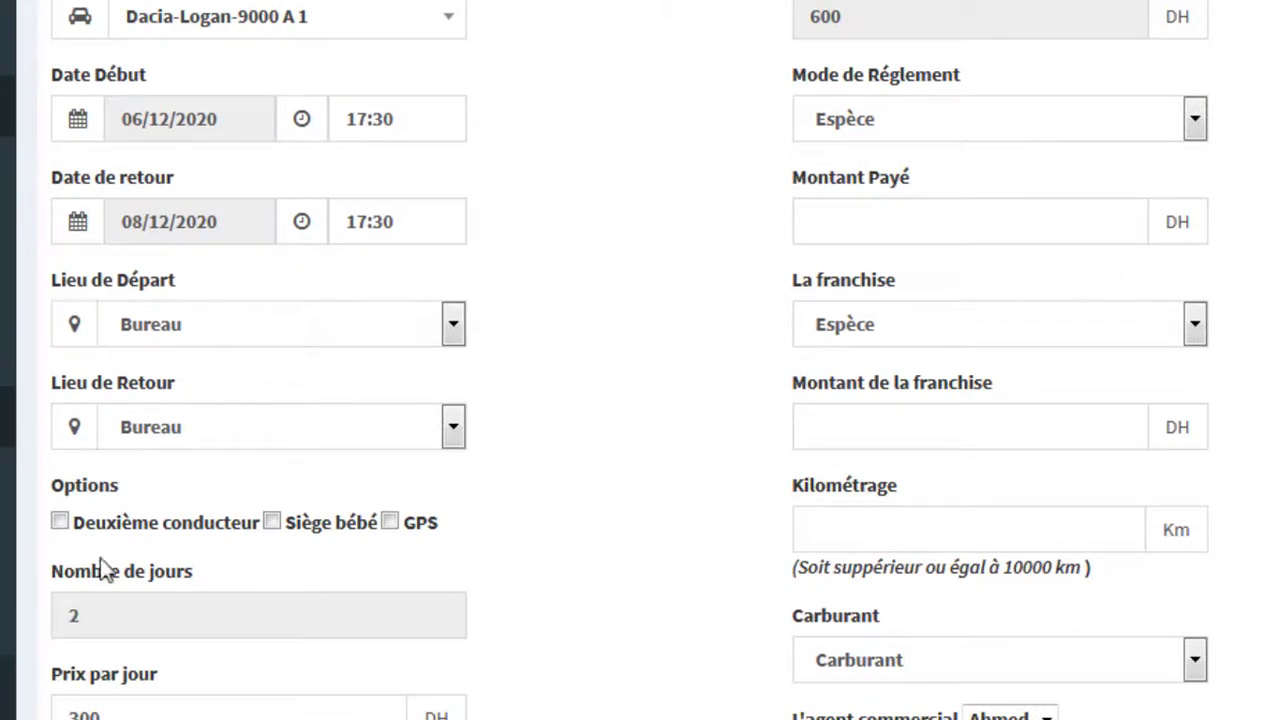
pyautogui.doubleClick(66, 620)
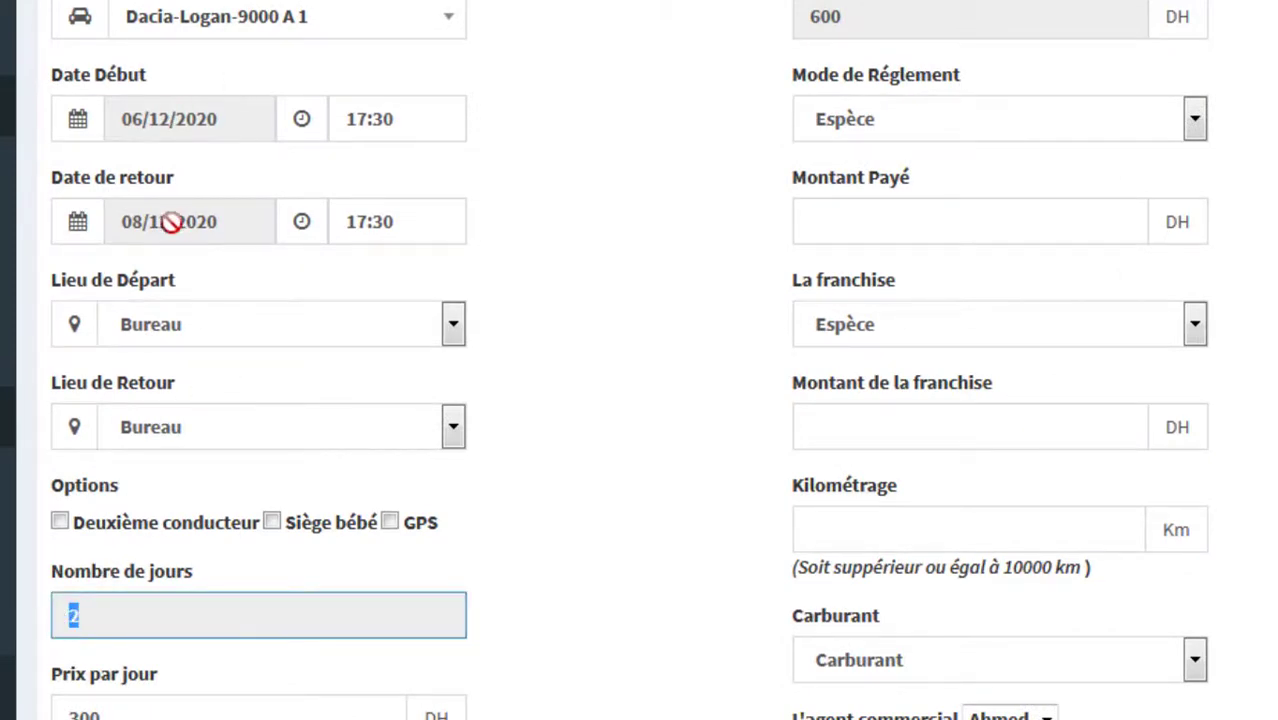
pyautogui.click(290, 30)
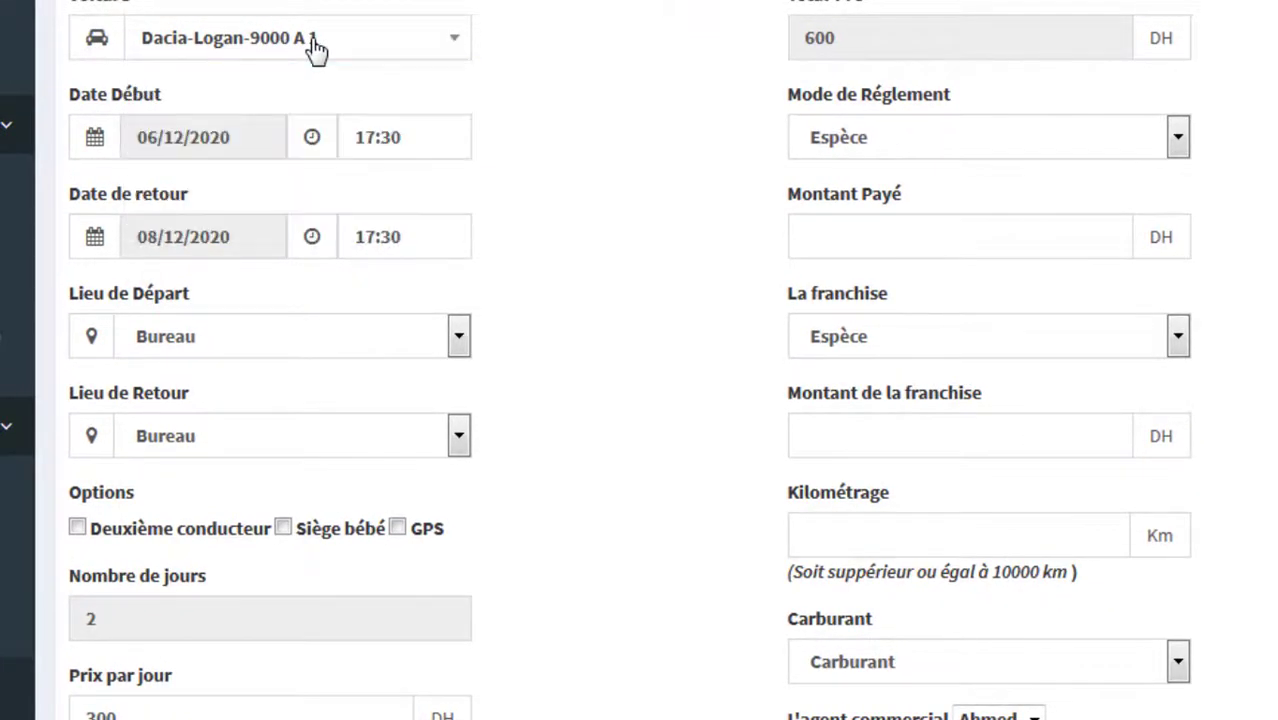
pyautogui.click(460, 40)
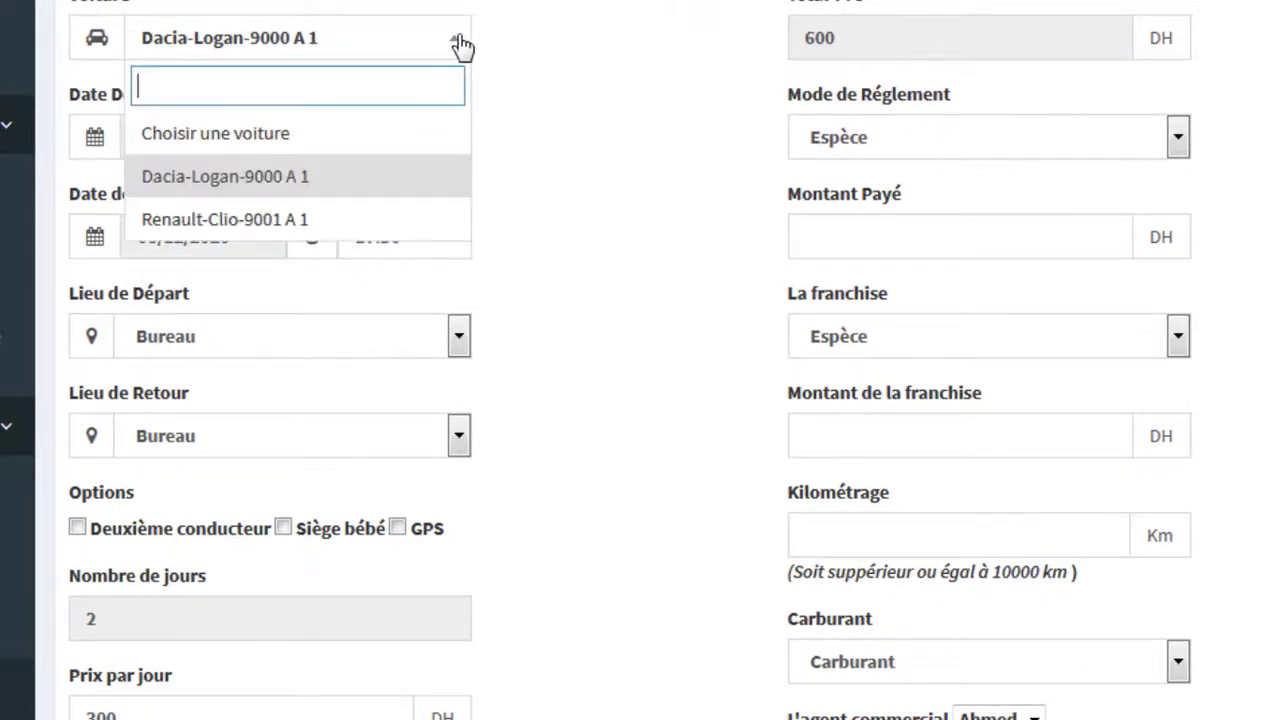
pyautogui.click(270, 235)
# Step: Replace the 250 daily price so the 2-day Total TTC becomes 600 DH
pyautogui.doubleClick(150, 710)
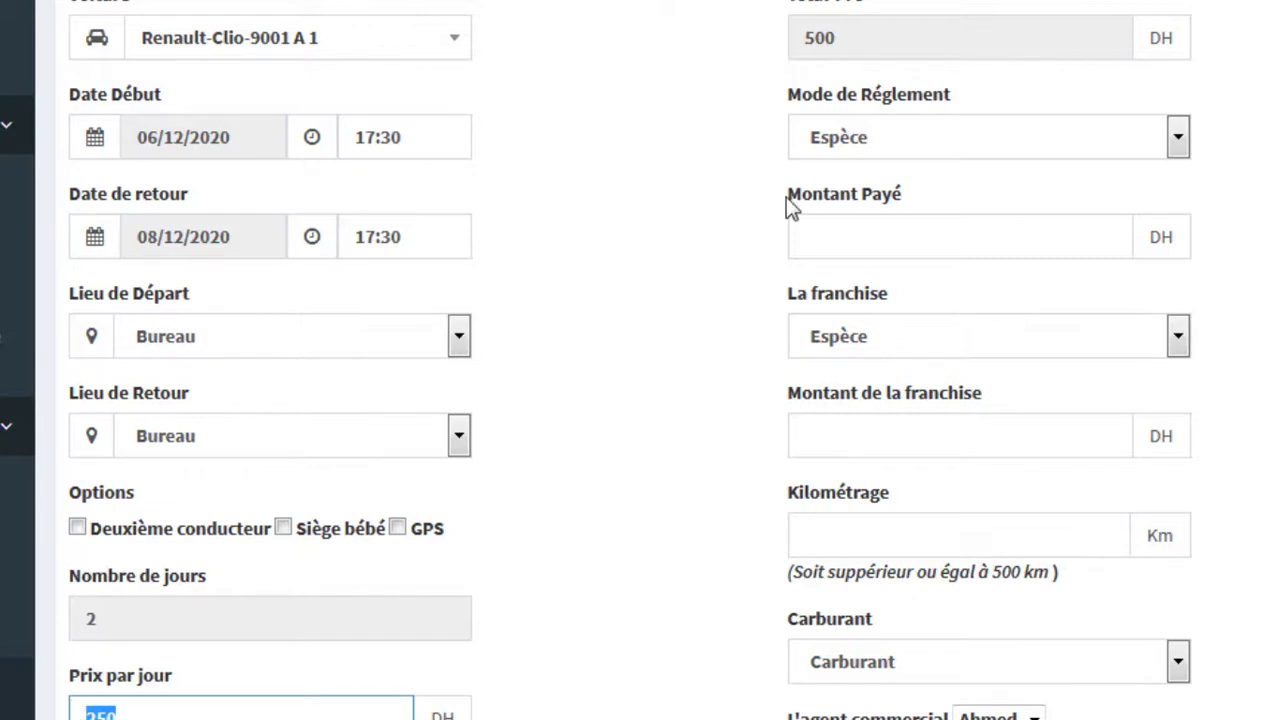
pyautogui.moveTo(864, 40); pyautogui.dragTo(765, 40)
pyautogui.scroll(-1, 699, 205)
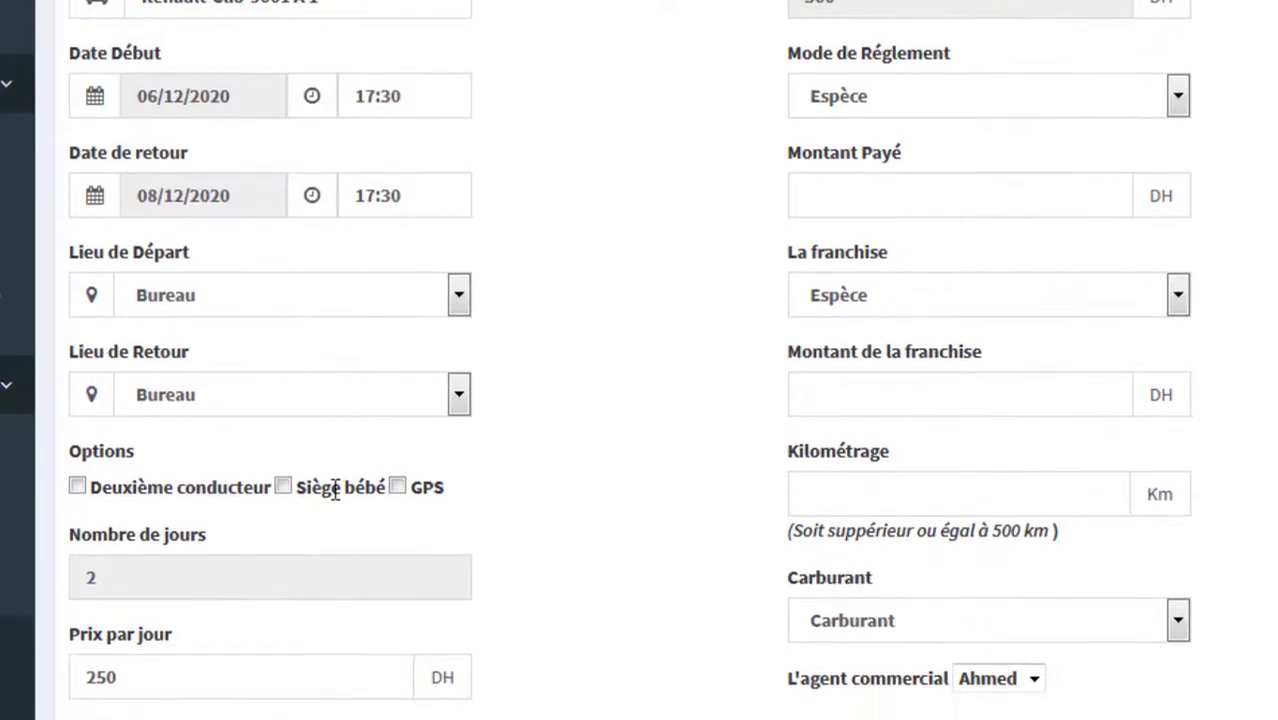
pyautogui.doubleClick(200, 675)
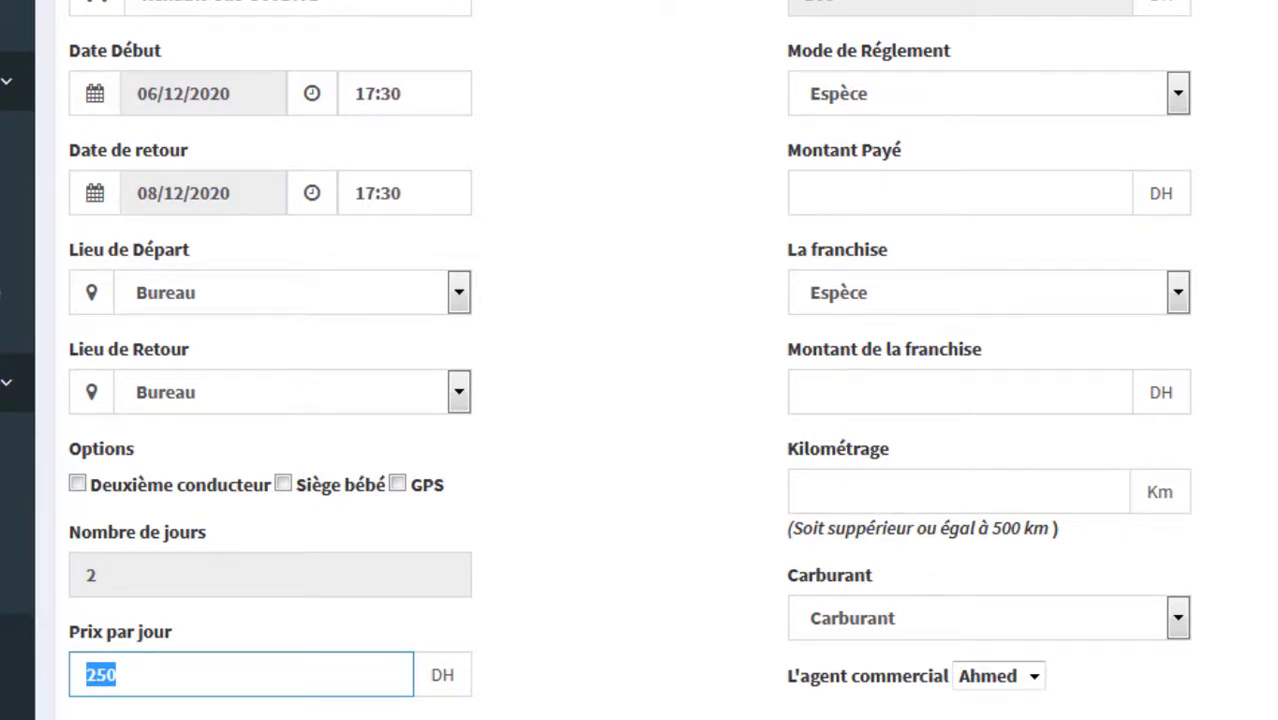
pyautogui.write('30')
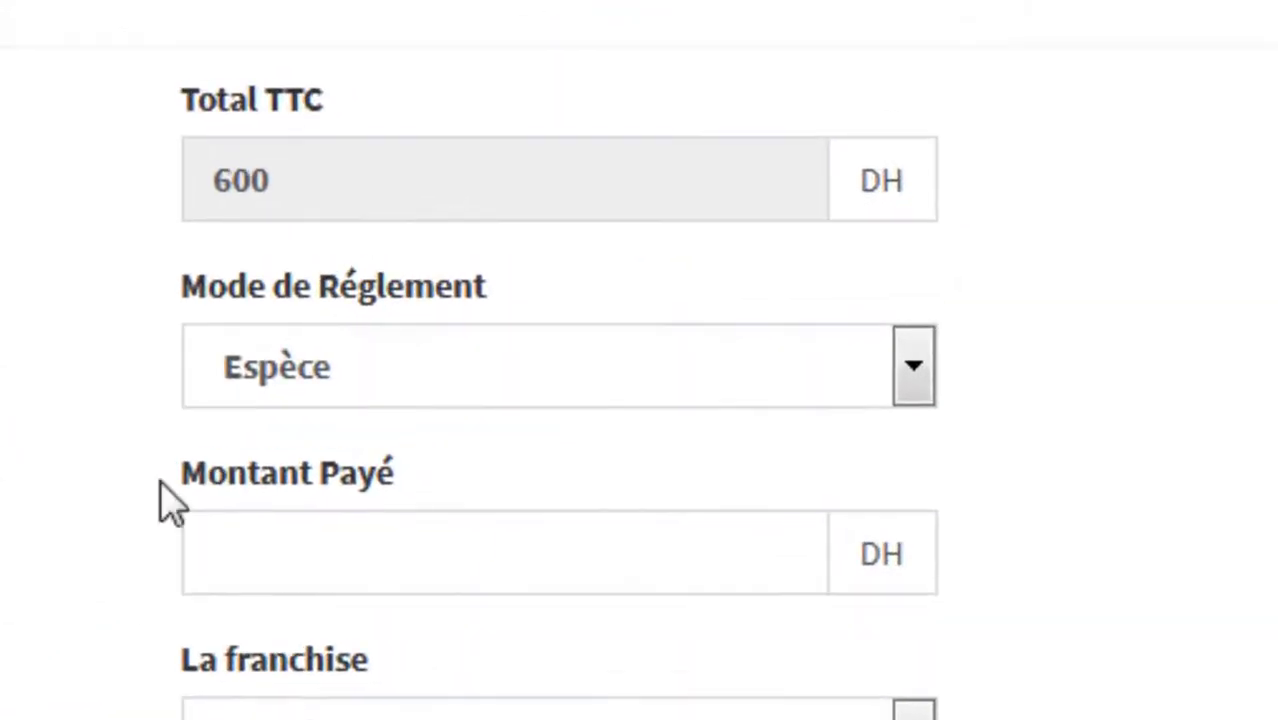
# Step: Record 500 DH paid and a cash (Espèce) deposit of 10000 DH
pyautogui.click(440, 546)
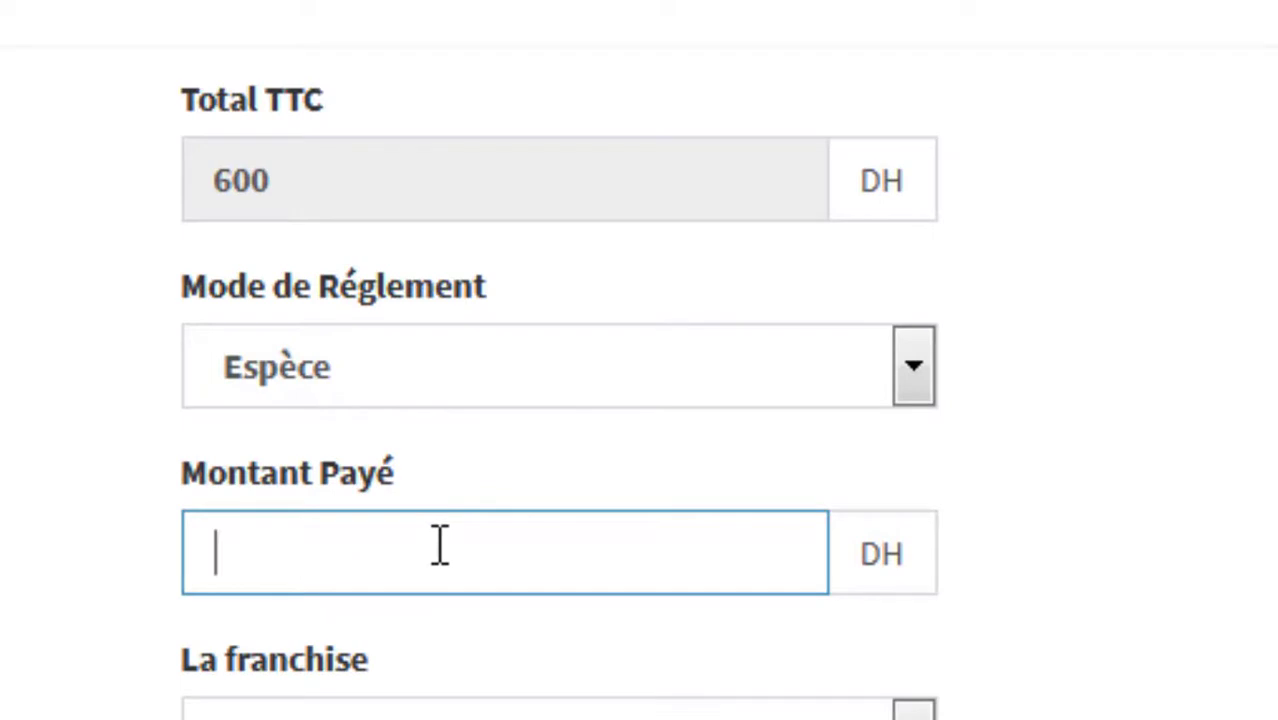
pyautogui.write('500')
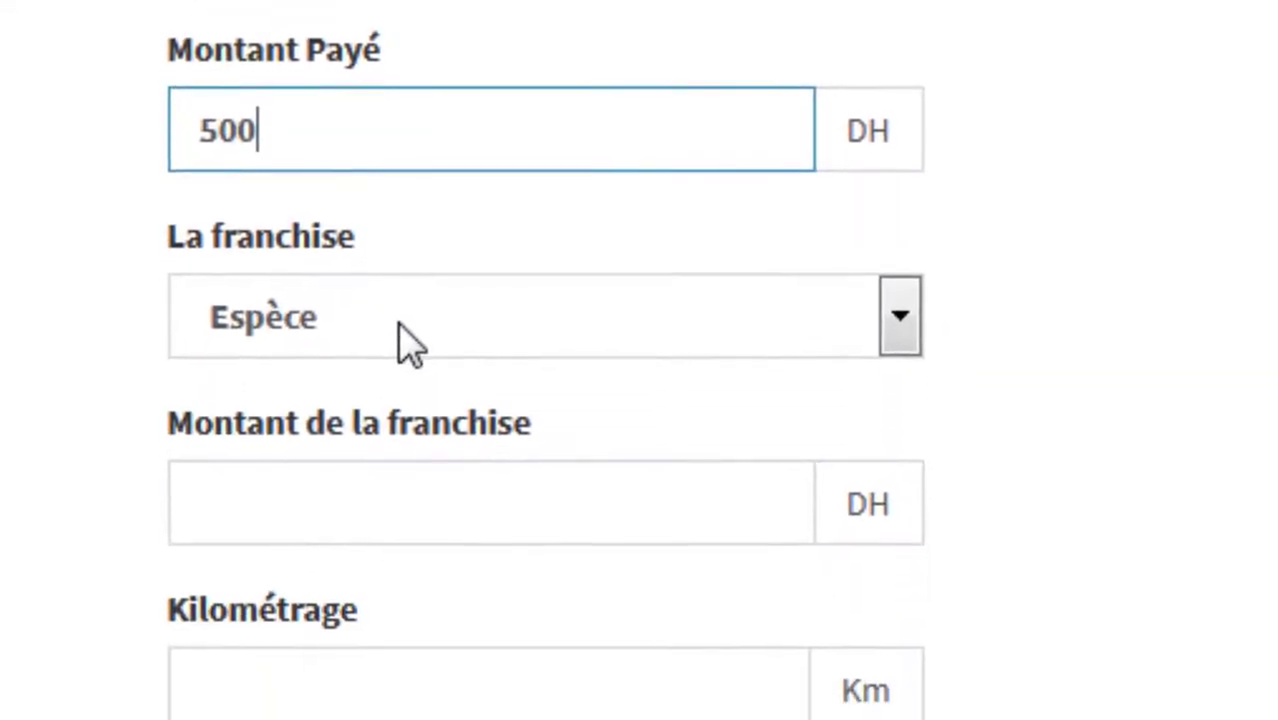
pyautogui.click(350, 2)
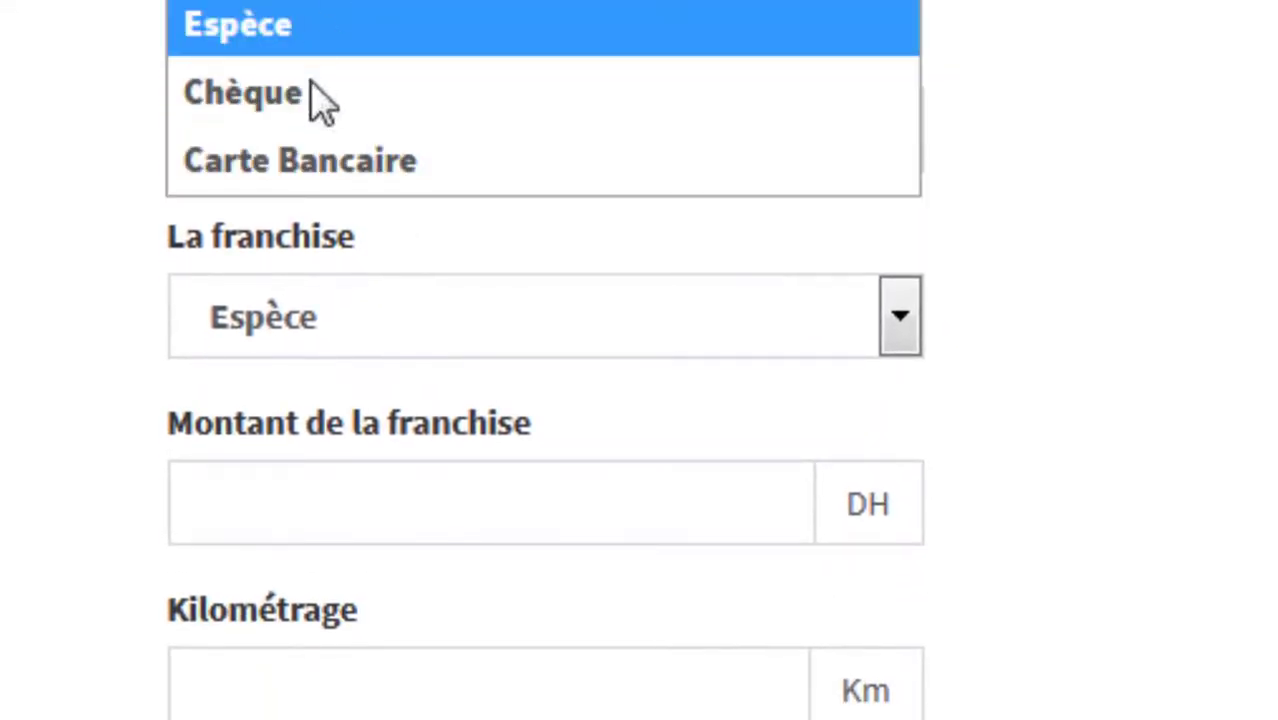
pyautogui.click(345, 5)
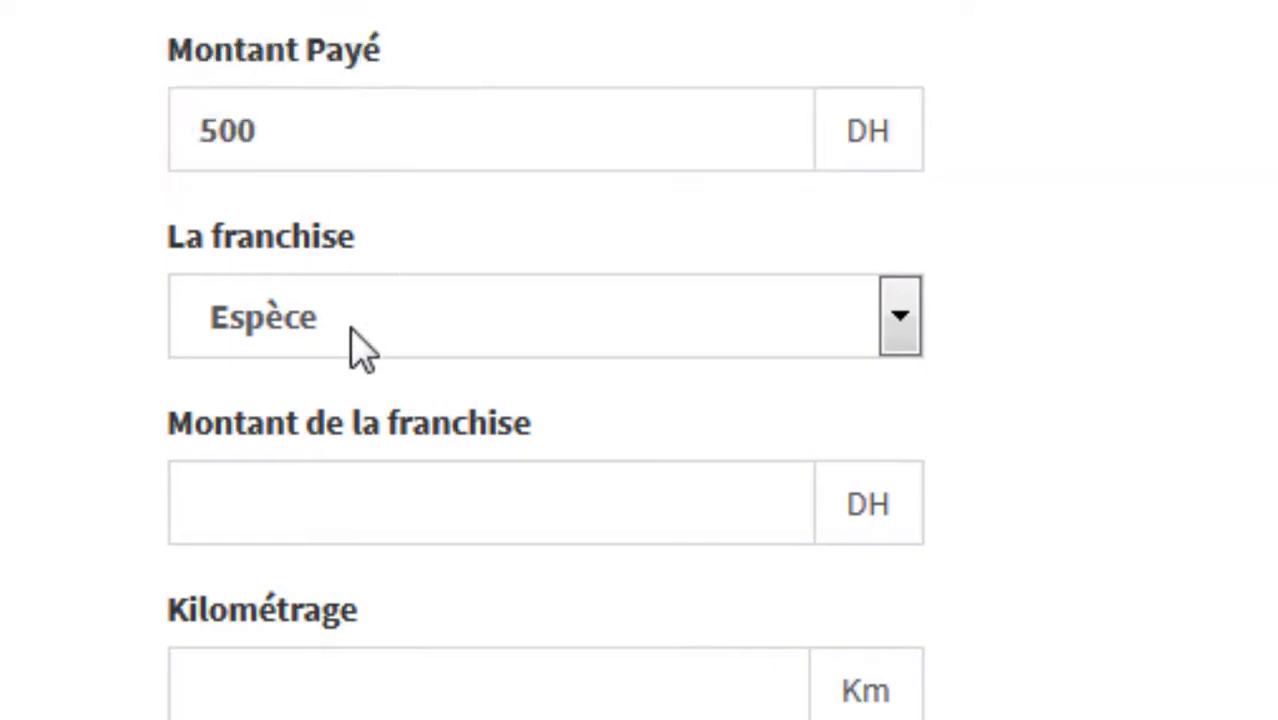
pyautogui.click(285, 521)
pyautogui.write('1')
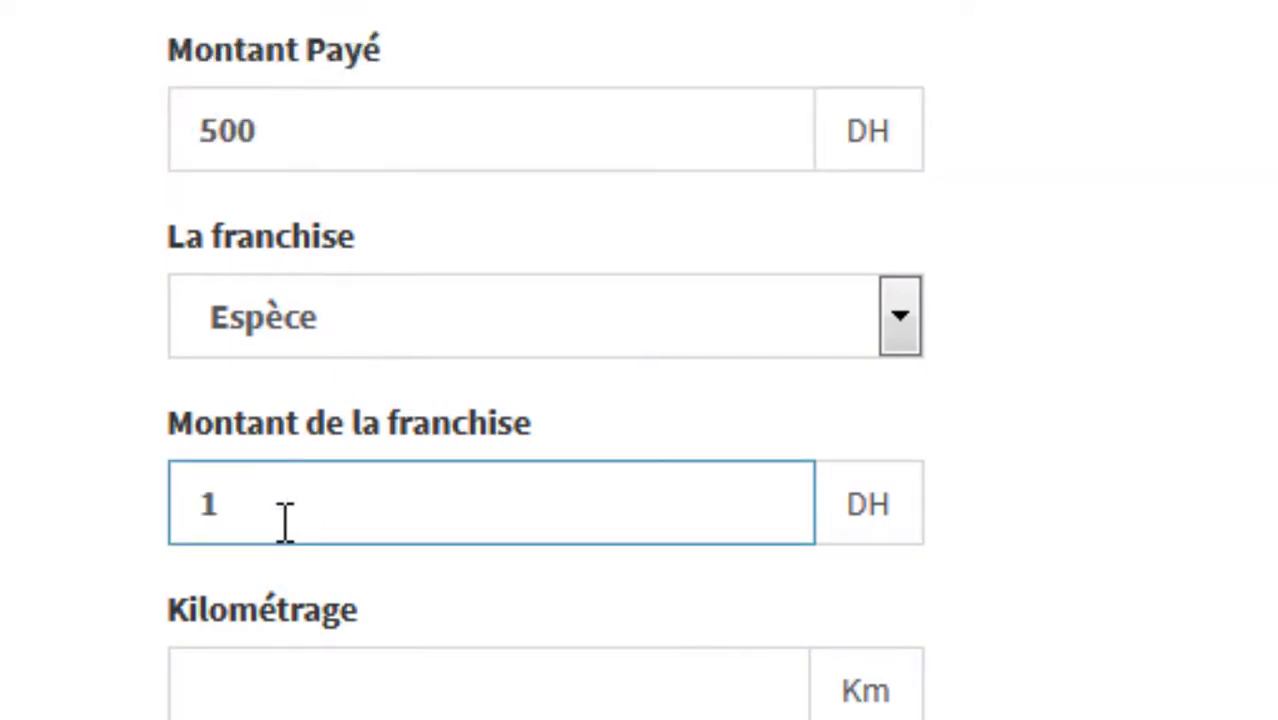
pyautogui.write('0000')
pyautogui.scroll(-3, 285, 522)
# Step: Set departure mileage to 500 km and fuel level to 0/8
pyautogui.click(332, 372)
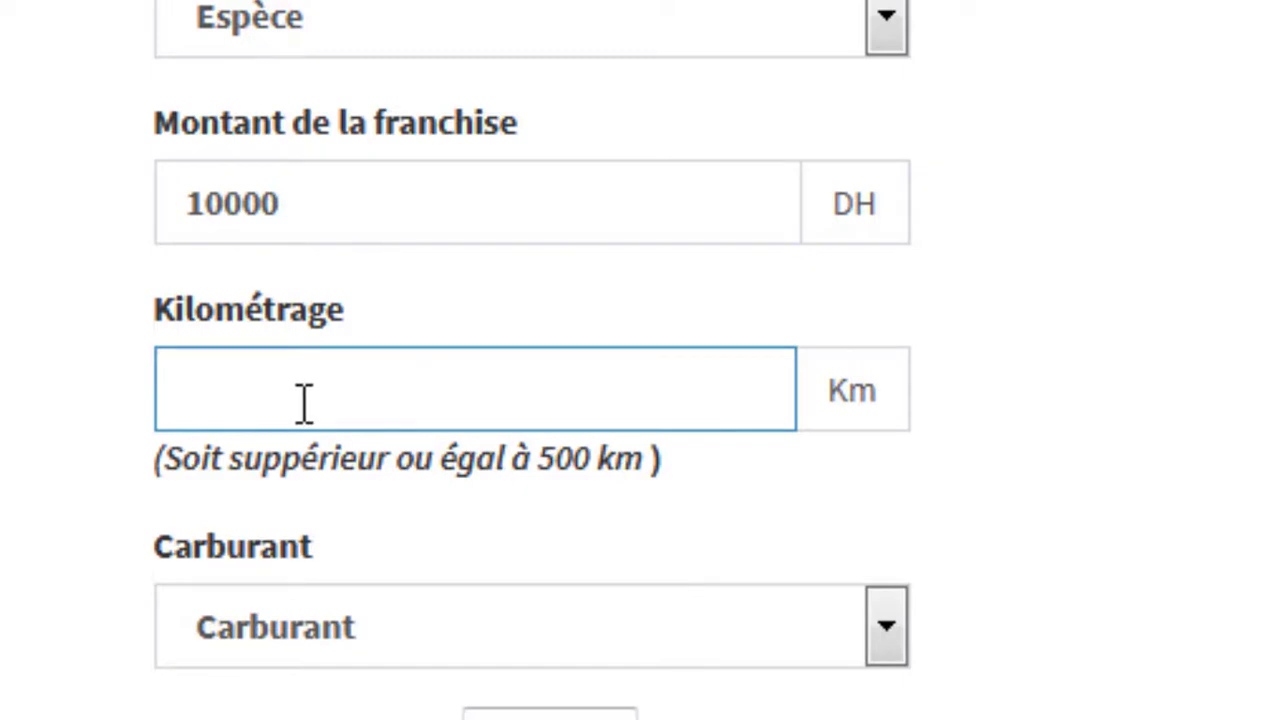
pyautogui.write('500')
pyautogui.click(5, 298)
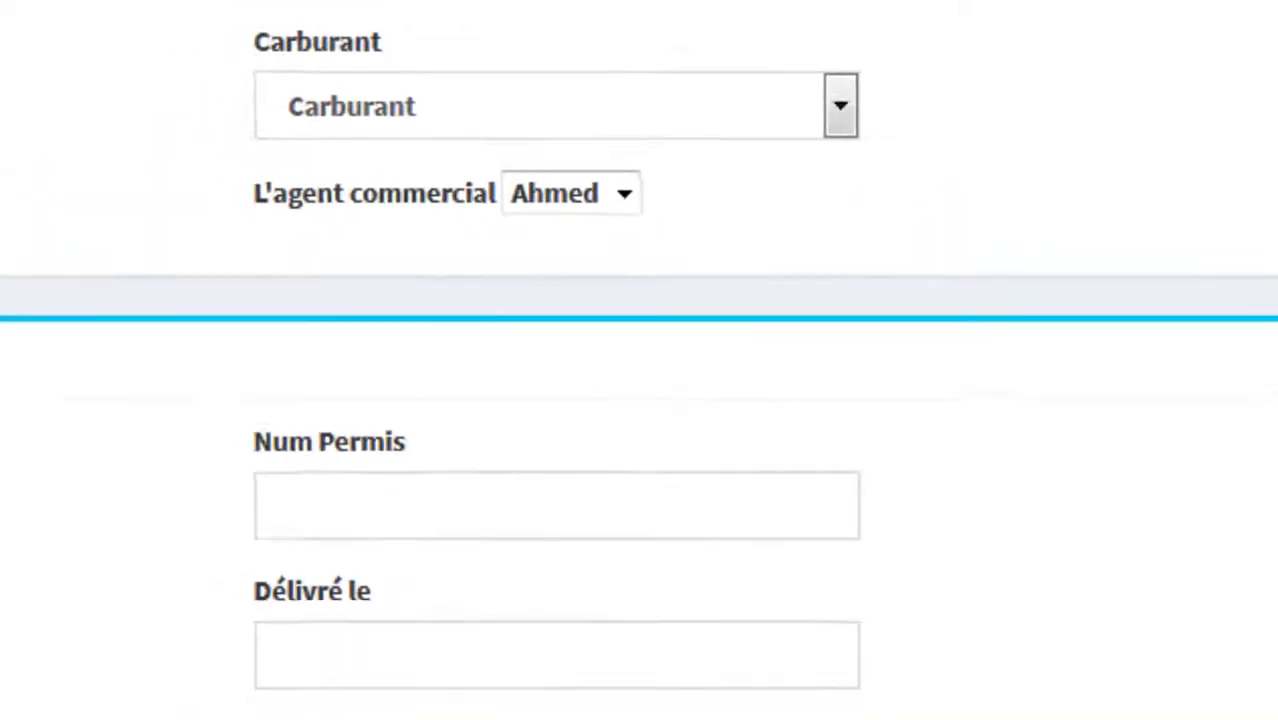
pyautogui.moveTo(1214, 325); pyautogui.dragTo(1214, 324)
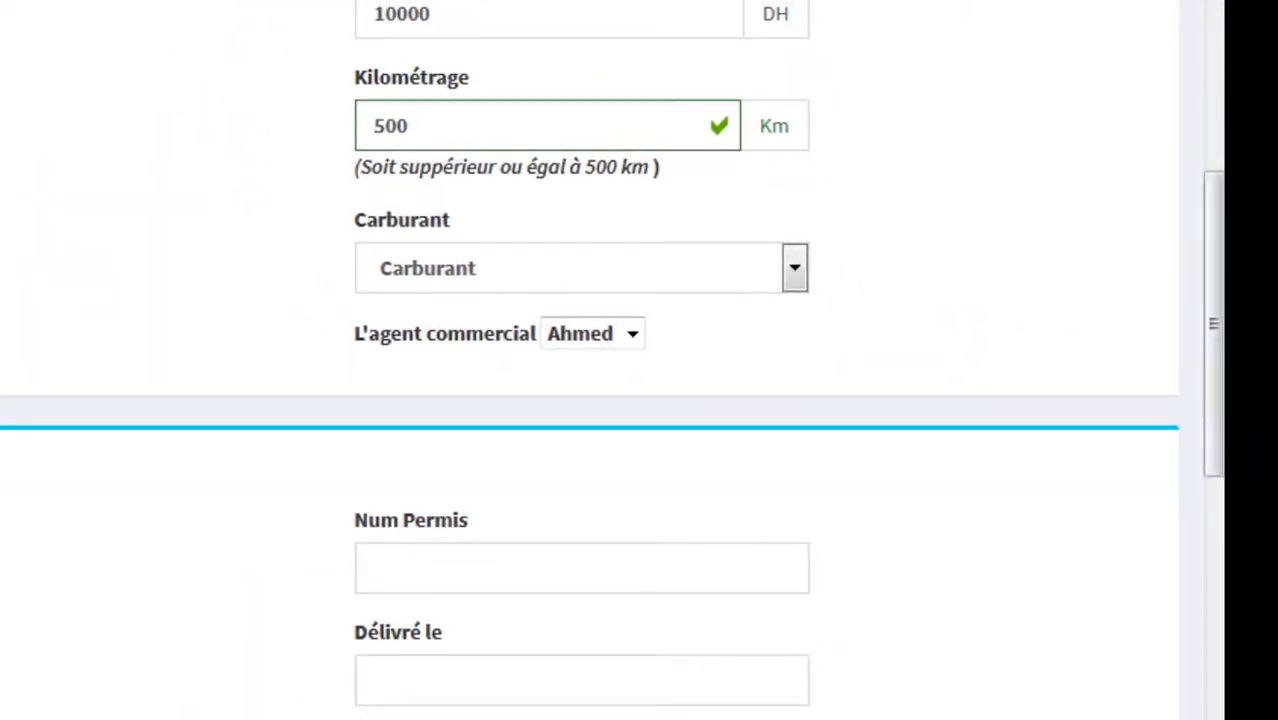
pyautogui.doubleClick(737, 284)
pyautogui.click(697, 270)
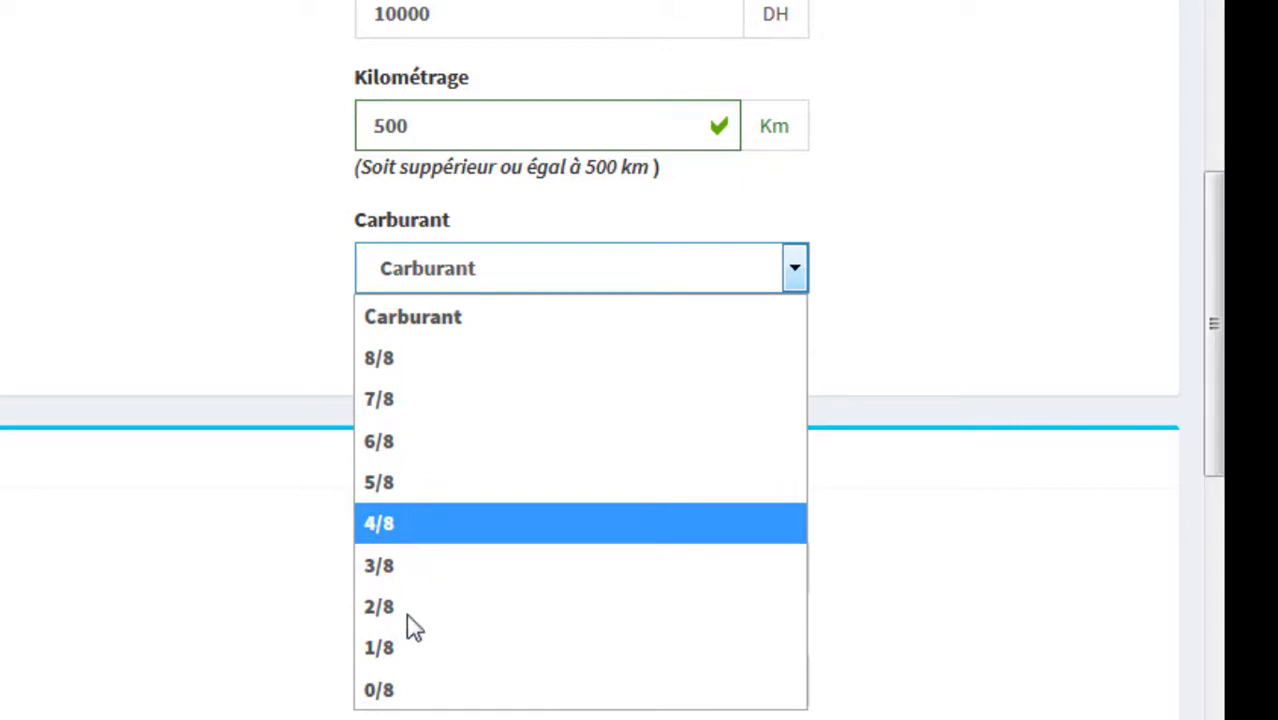
pyautogui.click(414, 692)
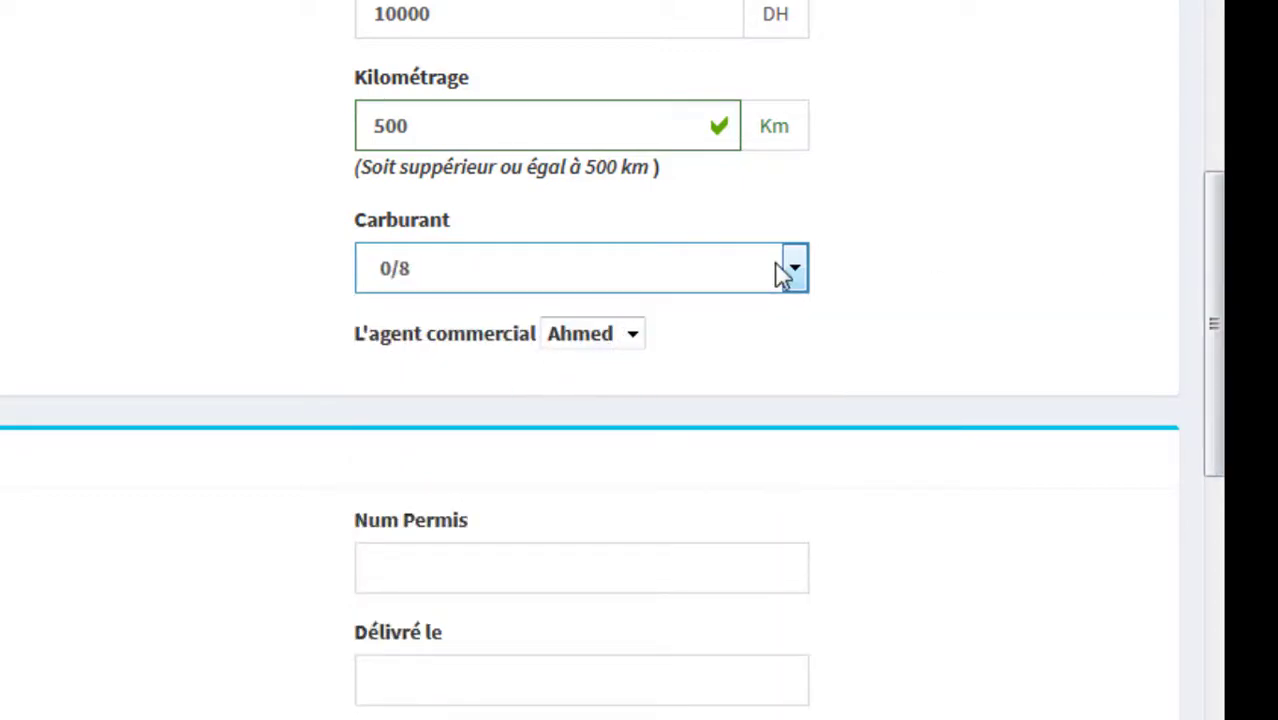
pyautogui.moveTo(1214, 330); pyautogui.dragTo(1272, 497)
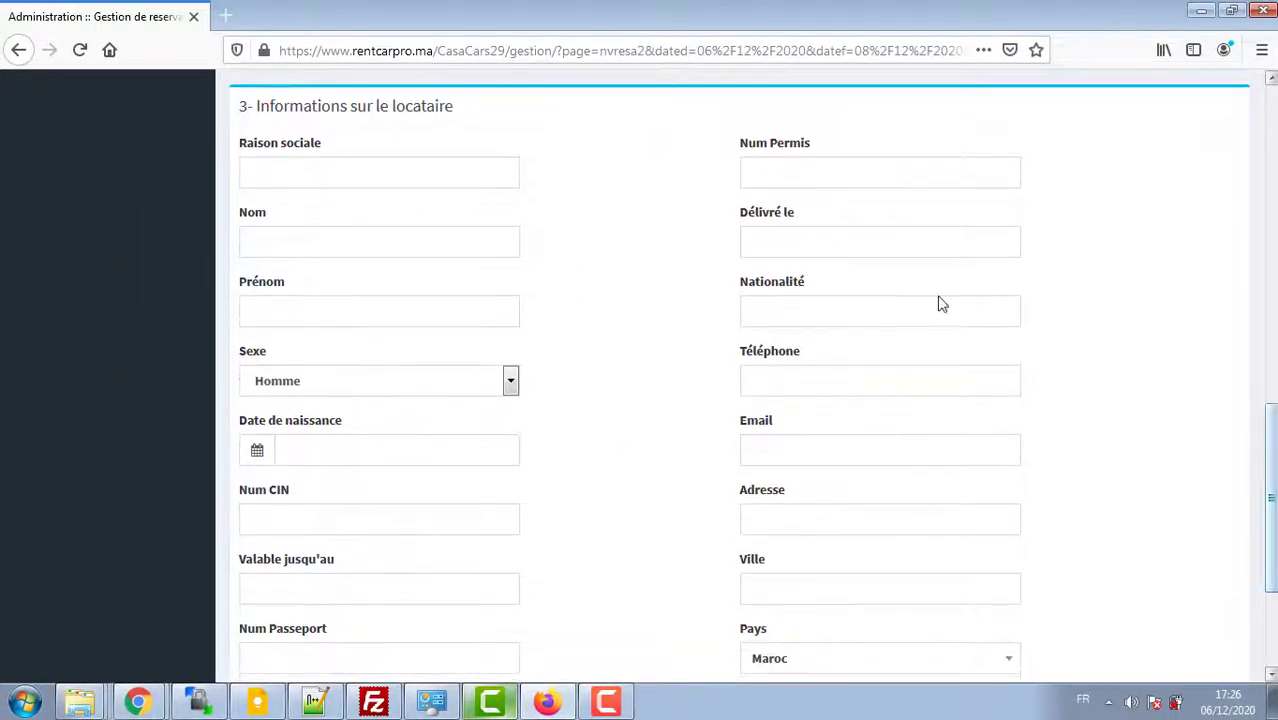
# Step: Enter the renter's last name, first name and date of birth
pyautogui.click(339, 172)
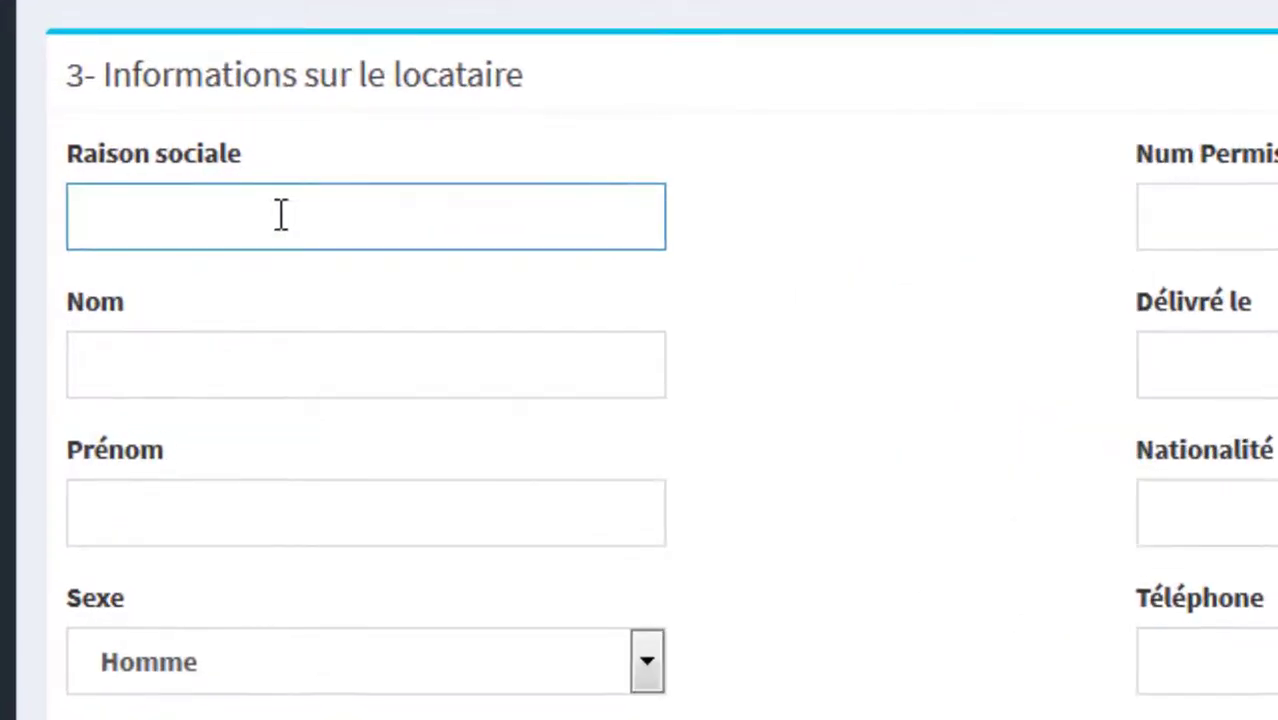
pyautogui.click(167, 396)
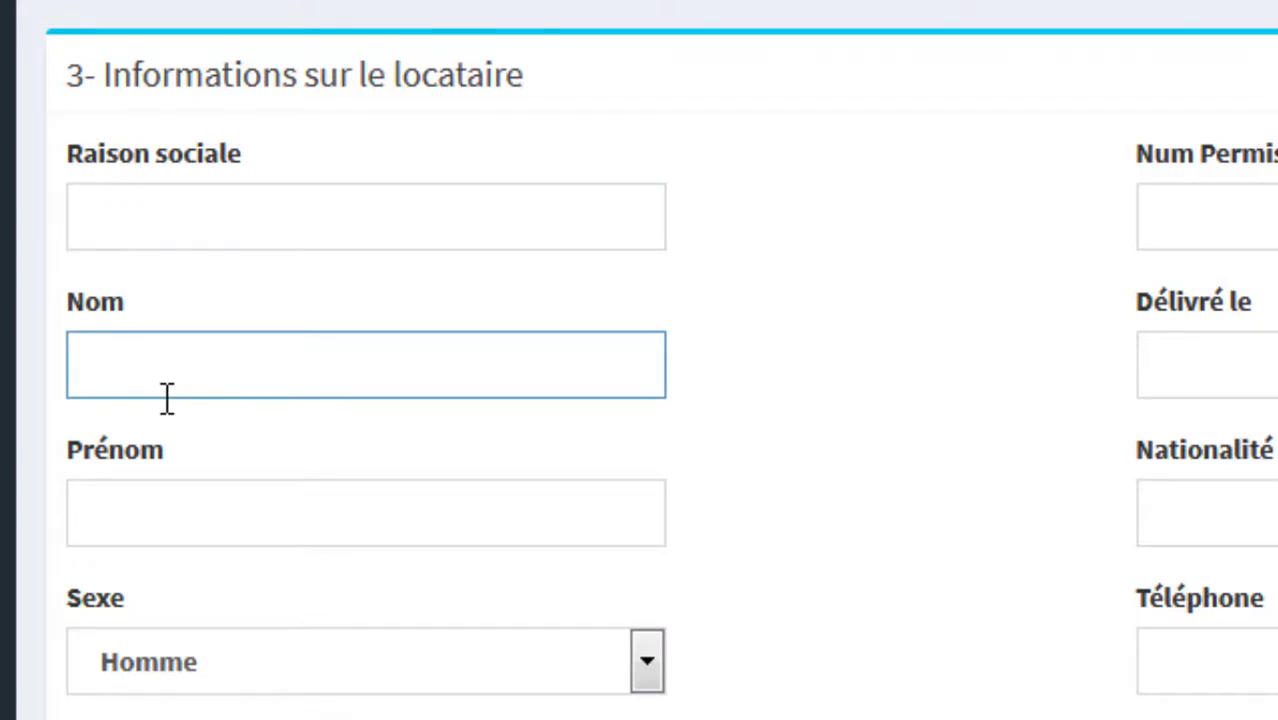
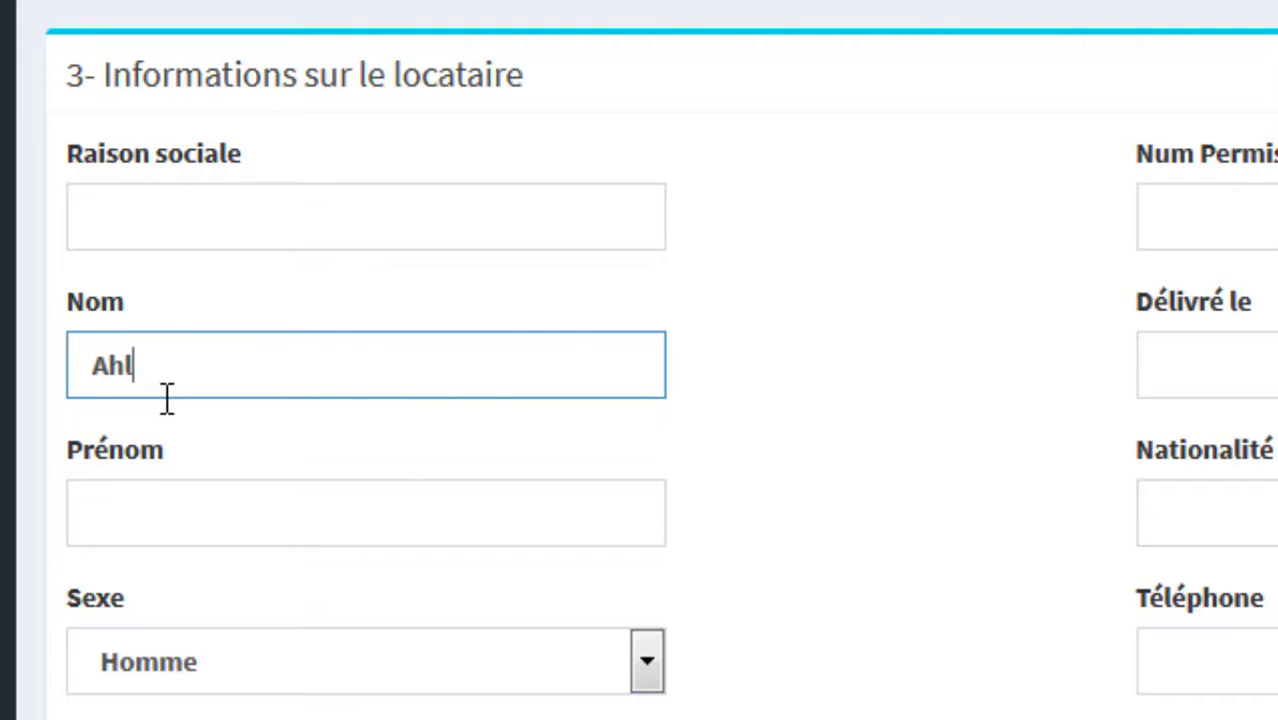
pyautogui.press('Tab')
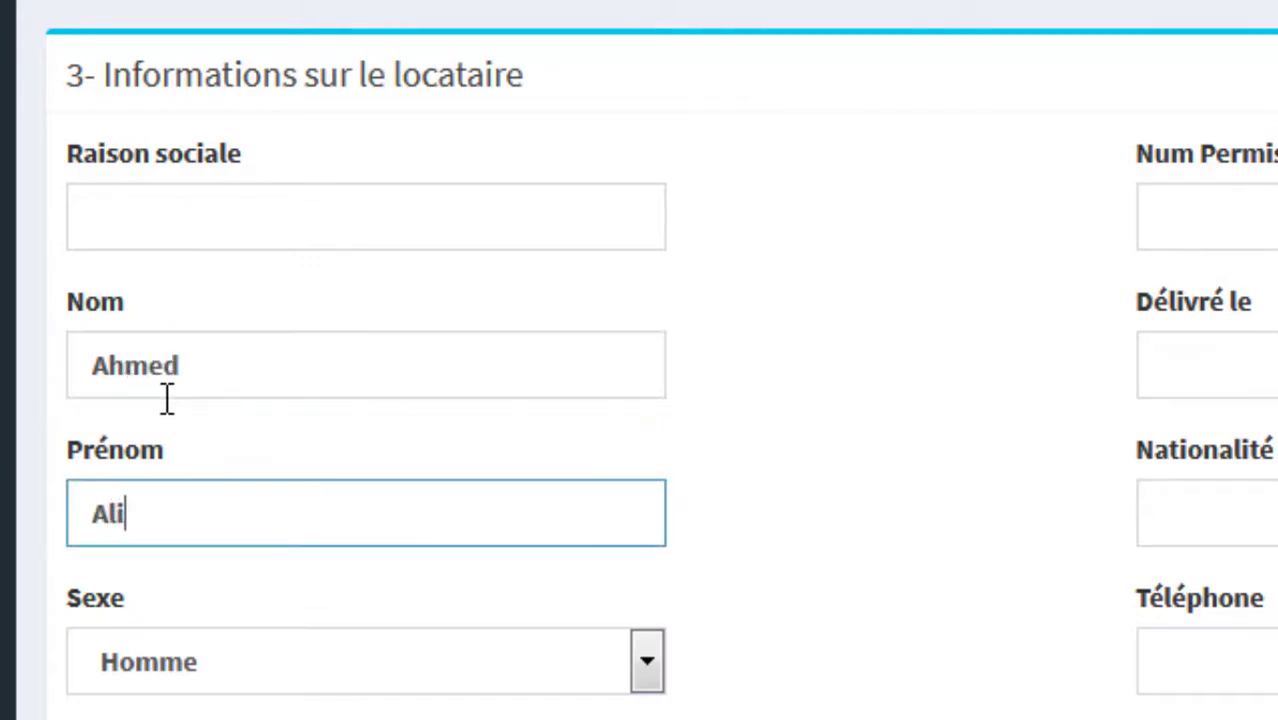
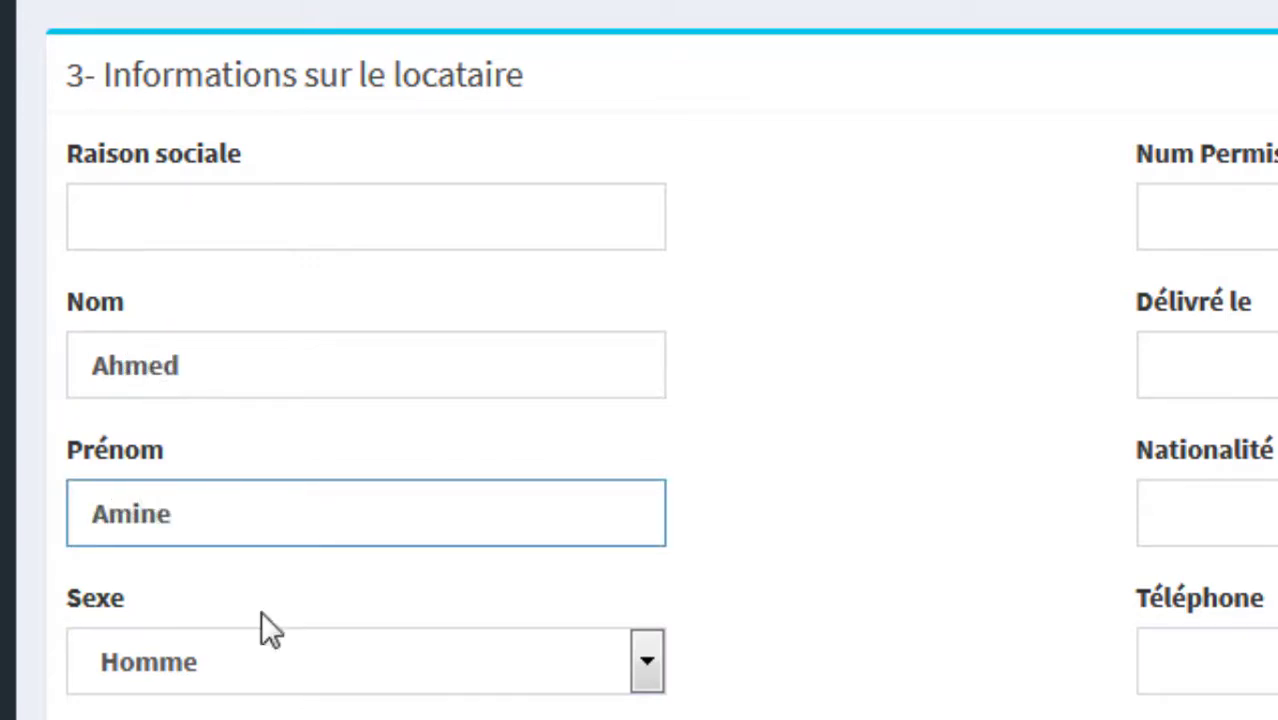
pyautogui.click(252, 719)
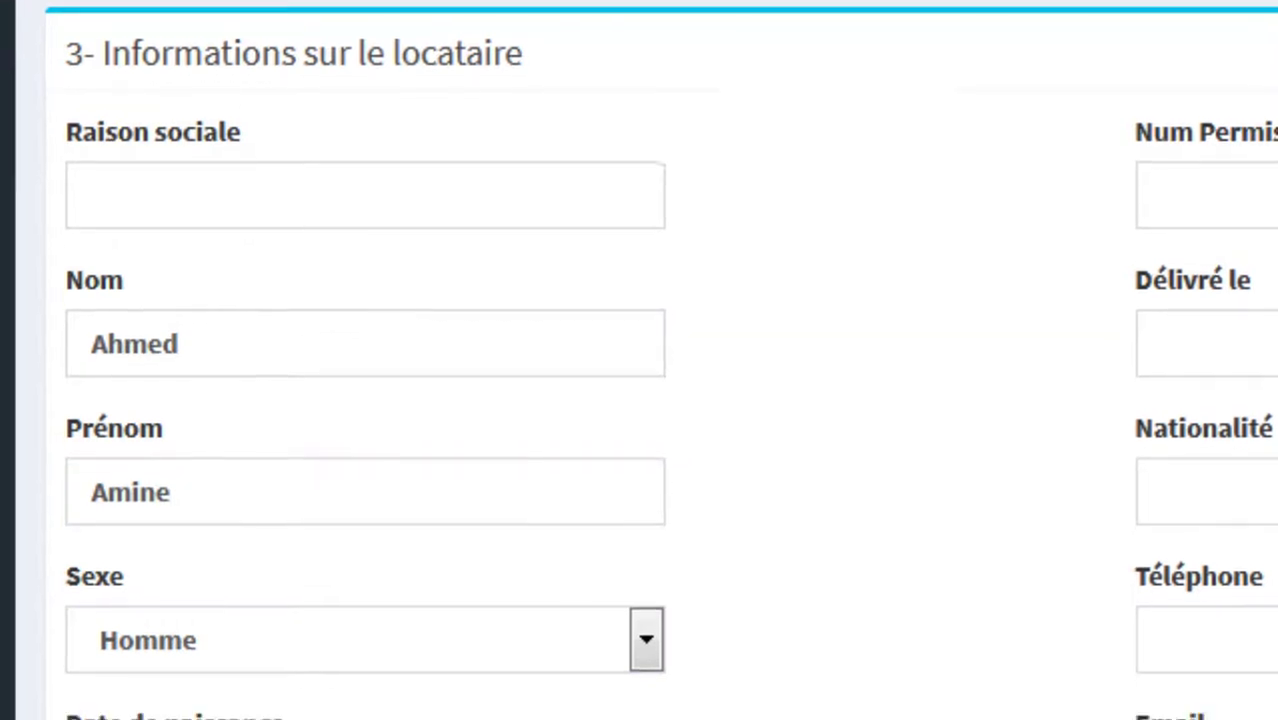
pyautogui.write('2')
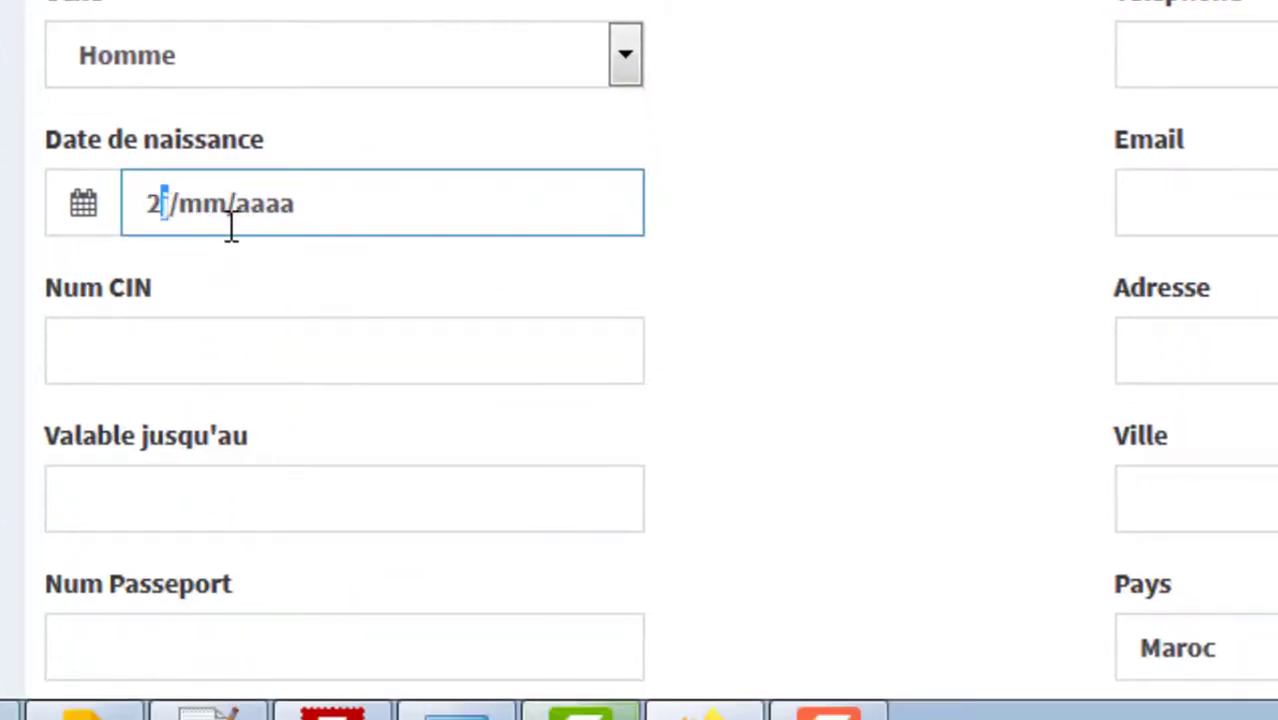
pyautogui.write('8/0')
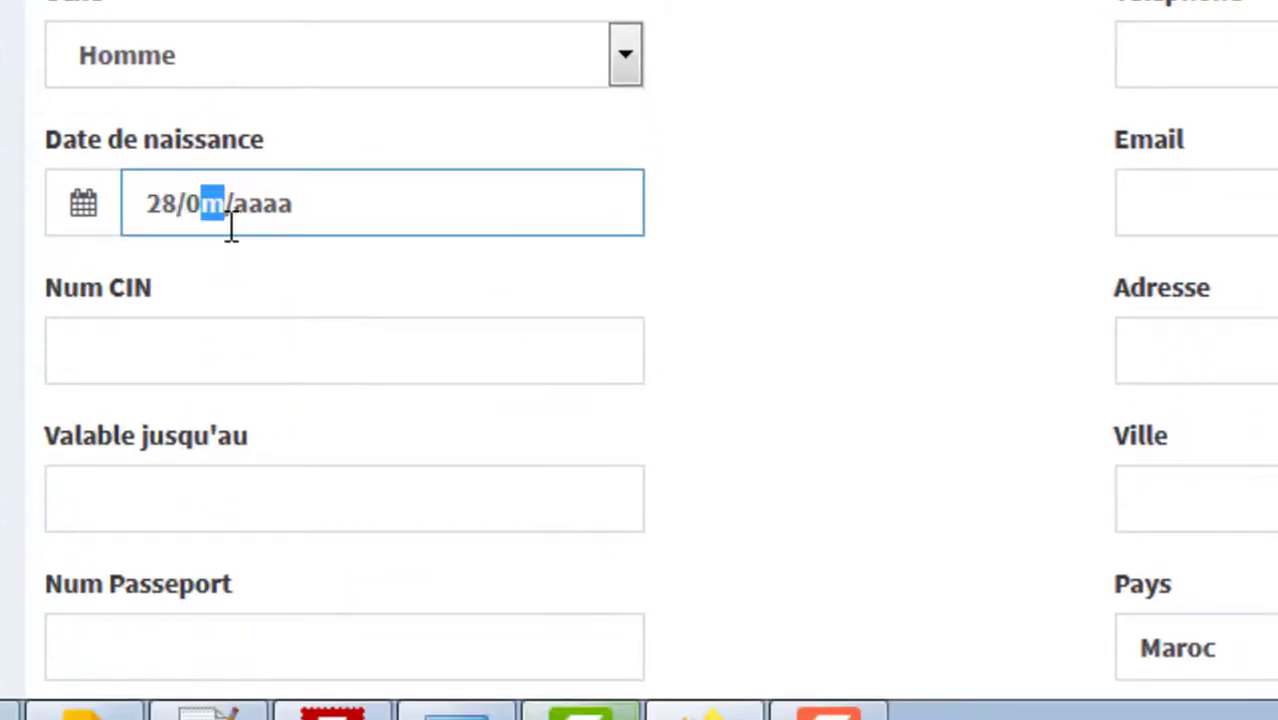
pyautogui.write('3/1987')
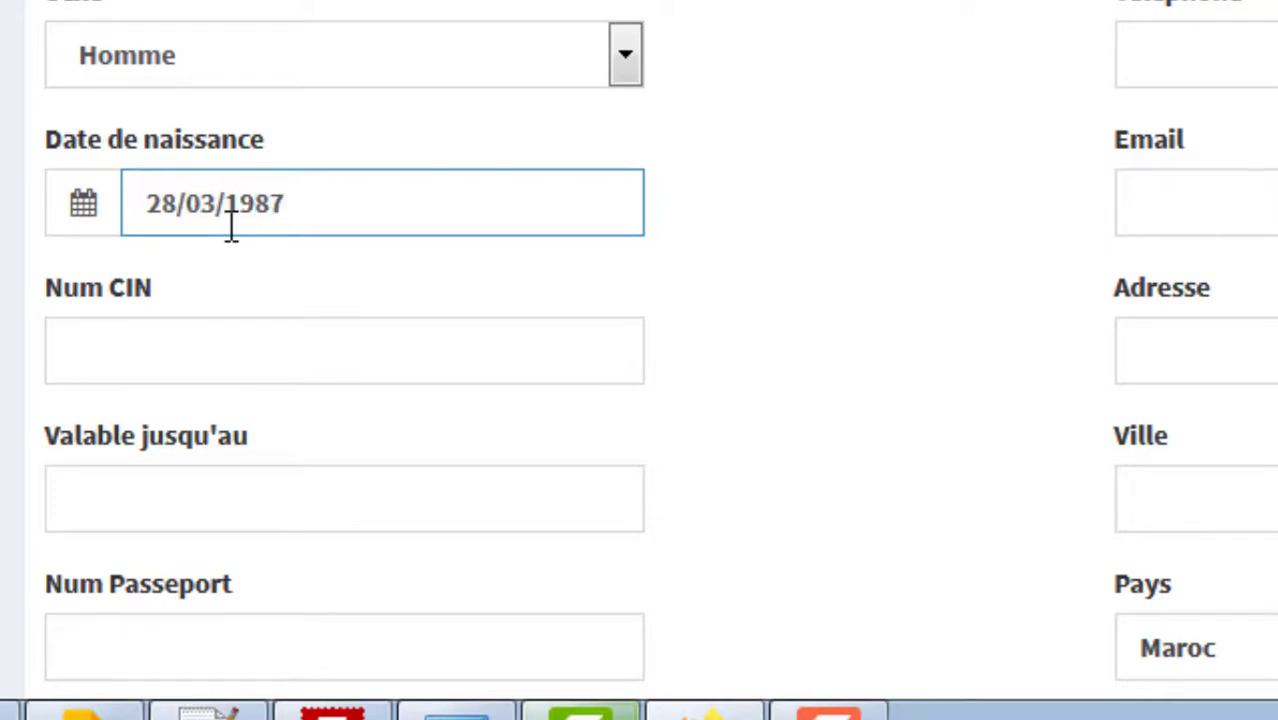
# Step: Enter the renter's CIN number valid until 29/07/2030, passing through the passport fields
pyautogui.press('Tab')
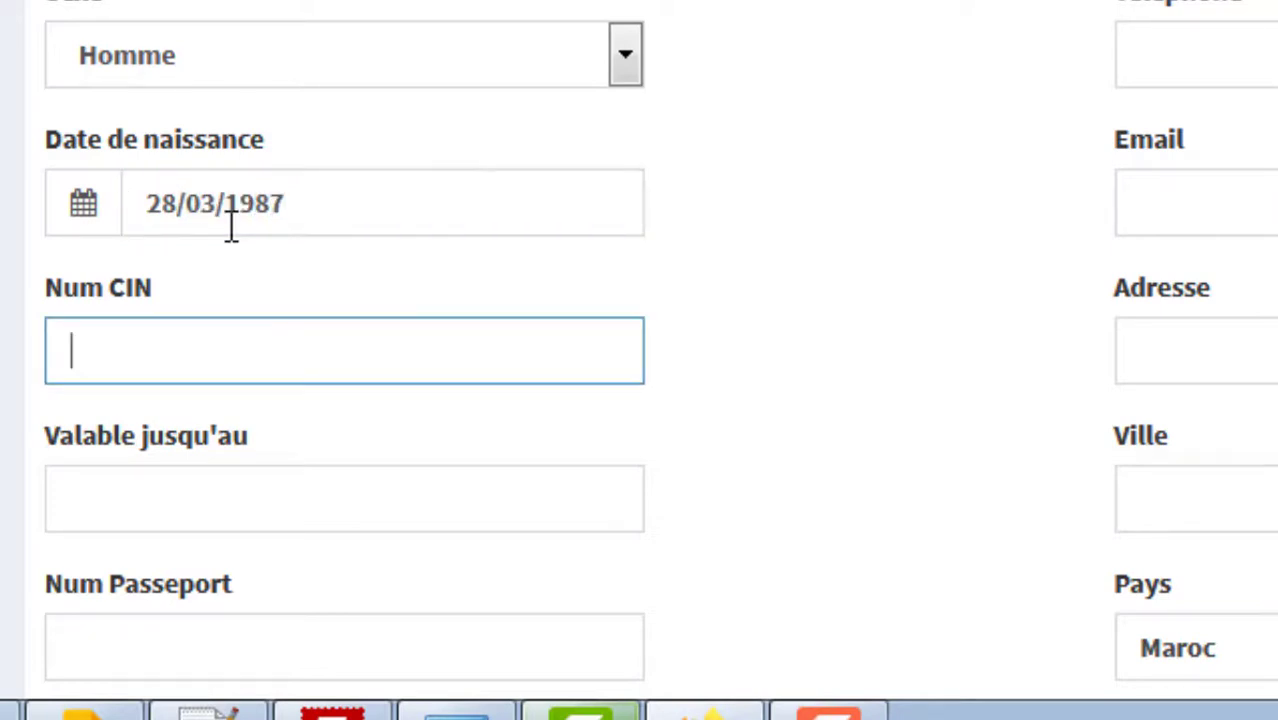
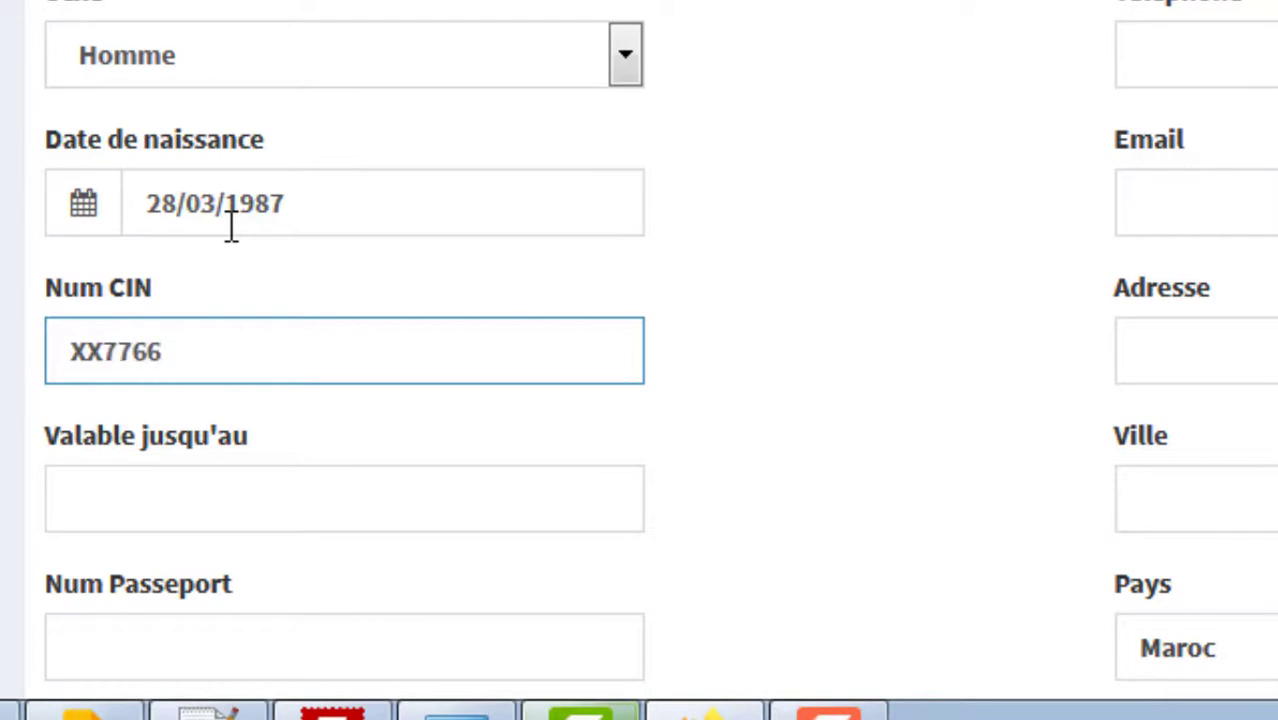
pyautogui.press('Tab')
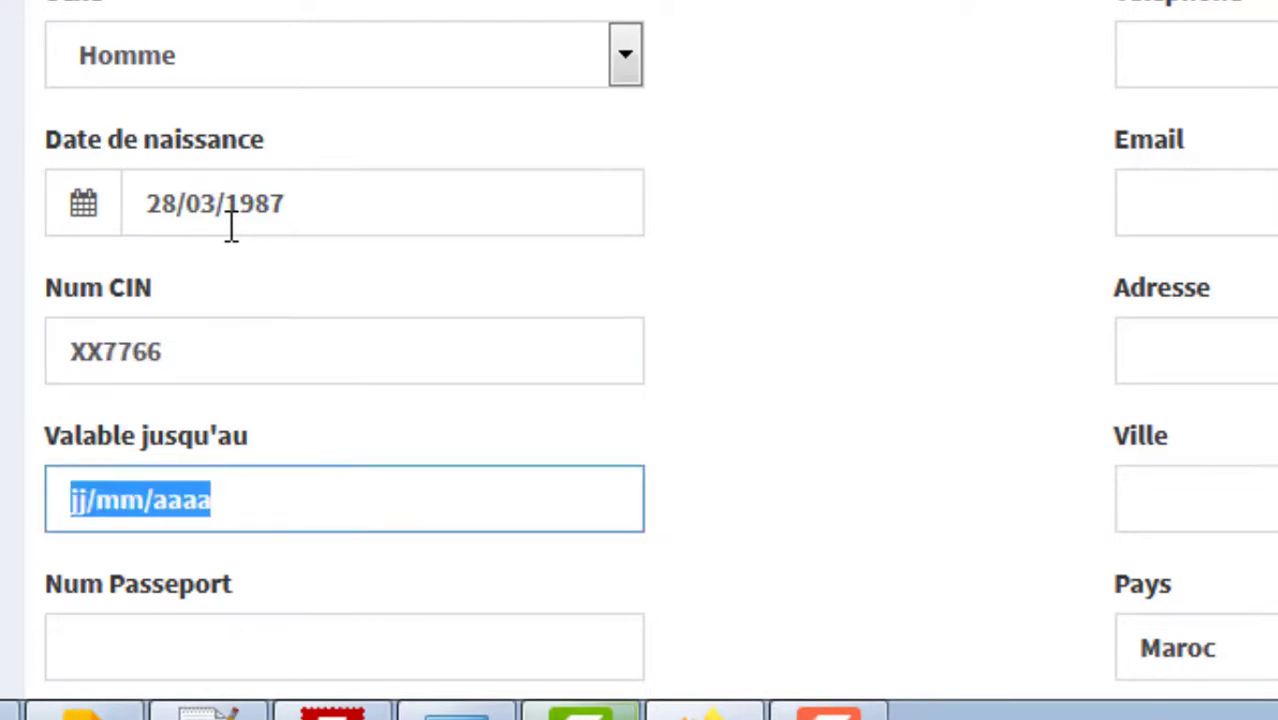
pyautogui.scroll(-3, 650, 340)
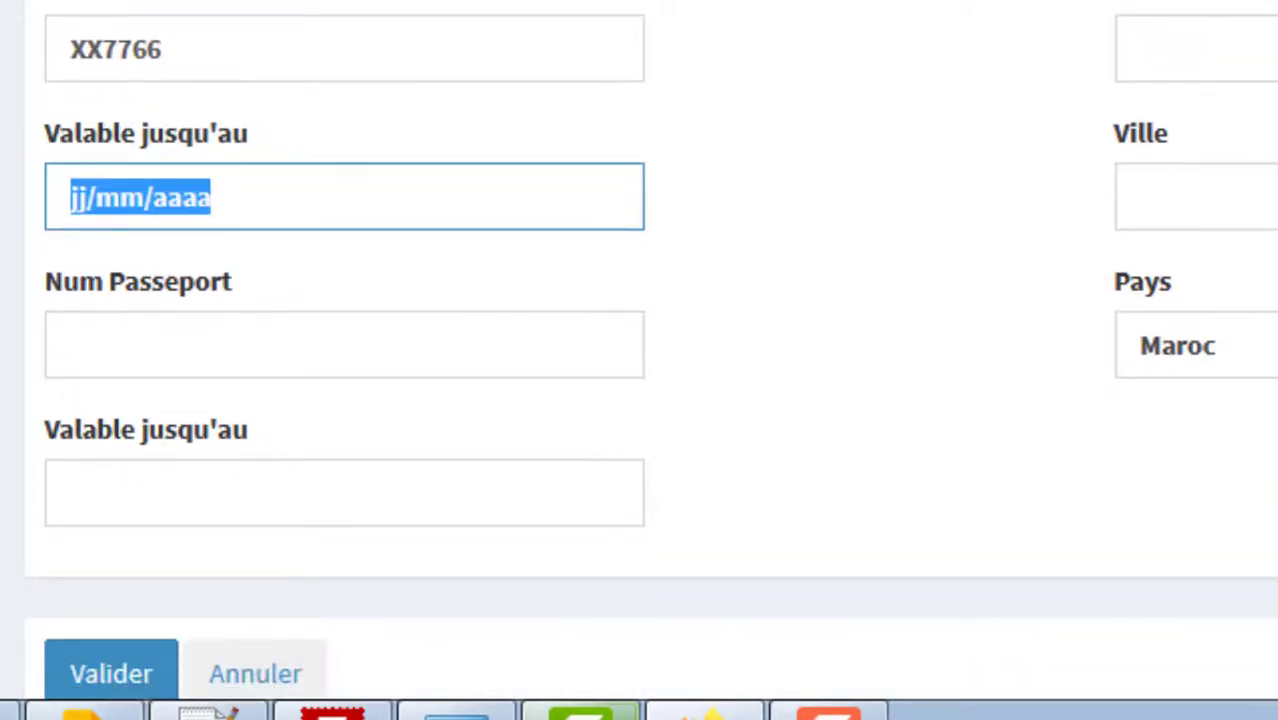
pyautogui.write('29/')
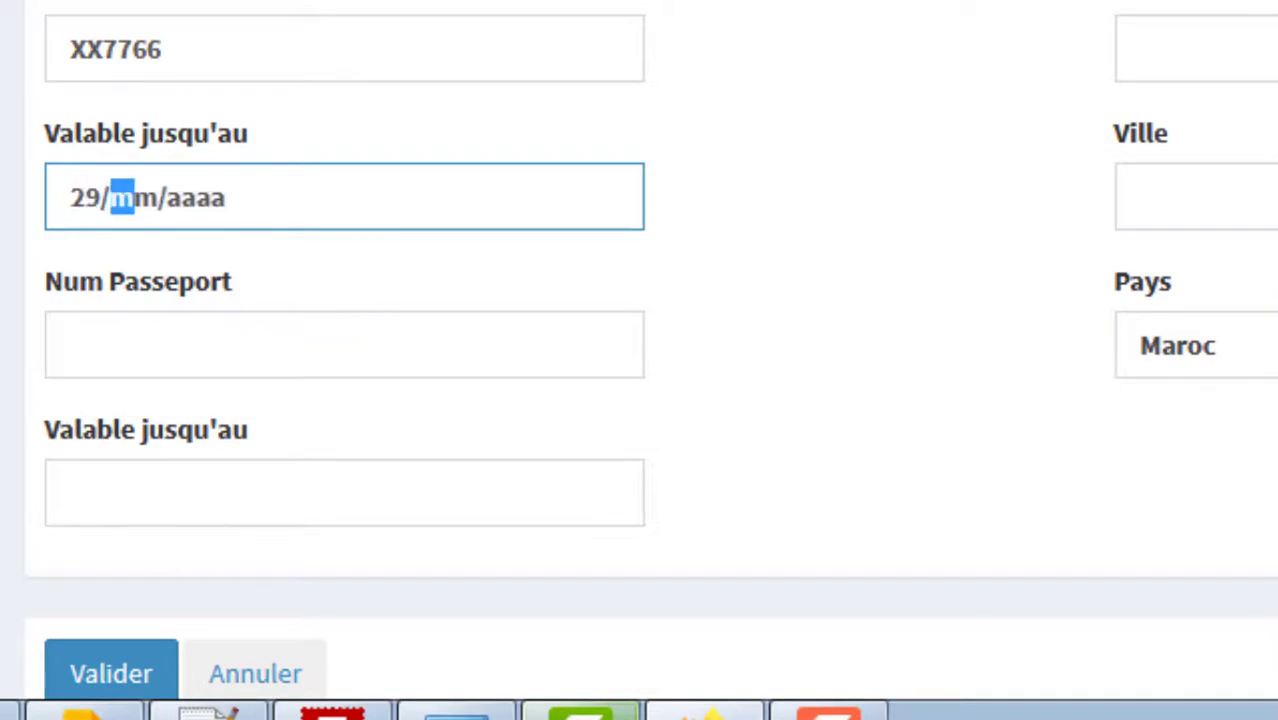
pyautogui.write('07/201')
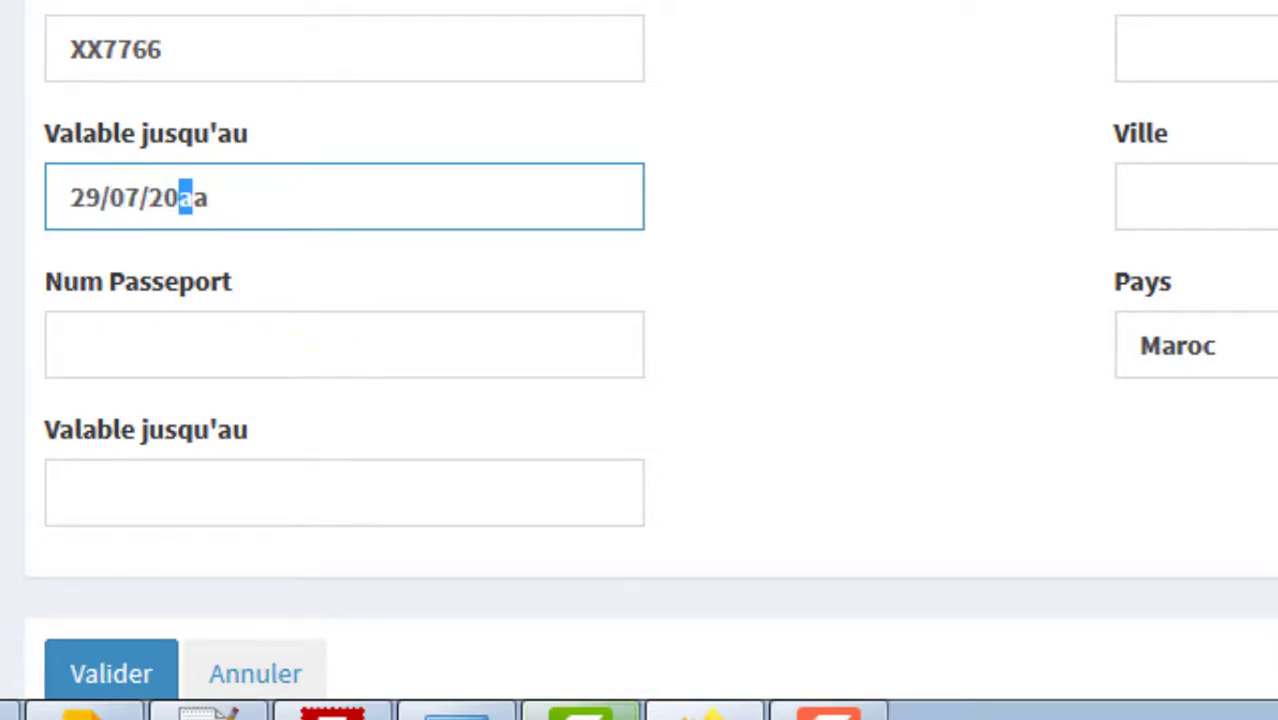
pyautogui.press('BackSpace')
pyautogui.write('20')
pyautogui.press('BackSpace')
pyautogui.press('BackSpace')
pyautogui.write('30')
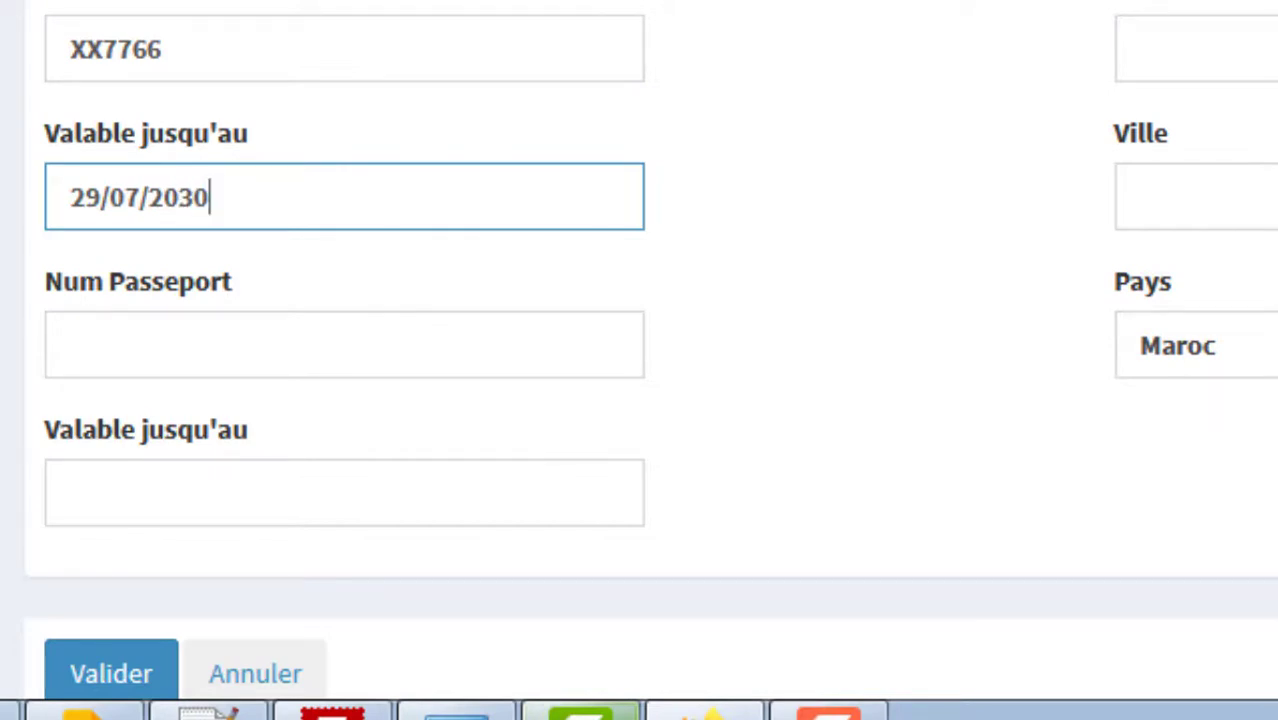
pyautogui.doubleClick(412, 412)
pyautogui.click(322, 354)
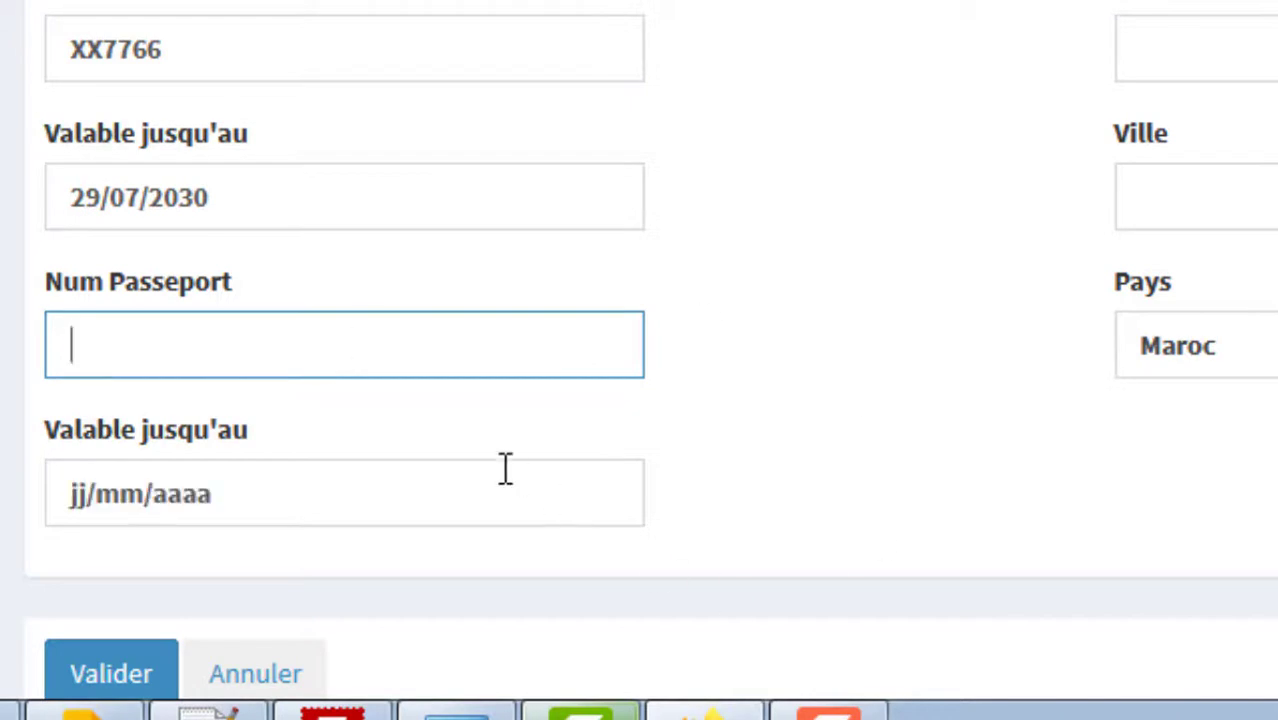
pyautogui.click(505, 468)
pyautogui.scroll(5, 640, 400)
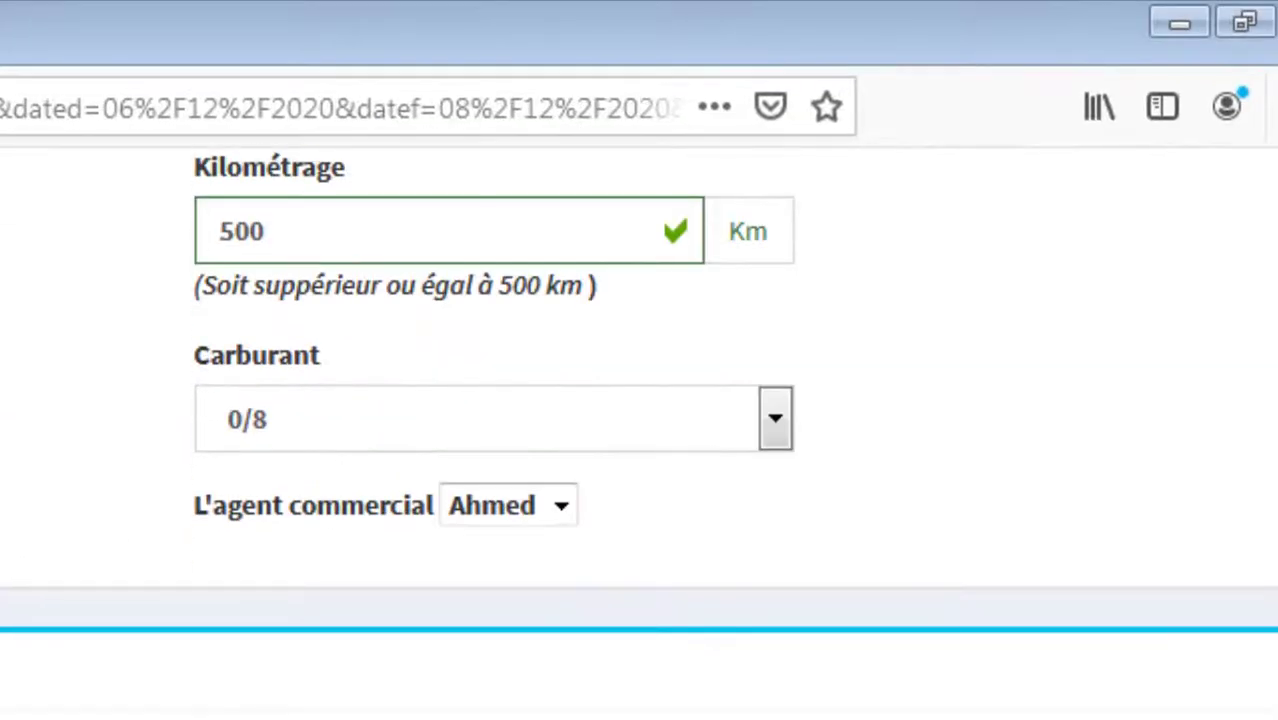
# Step: Enter the renter's driving licence number, issue date 20/07/2009, nationality MAROCAINE and phone number
pyautogui.click(267, 533)
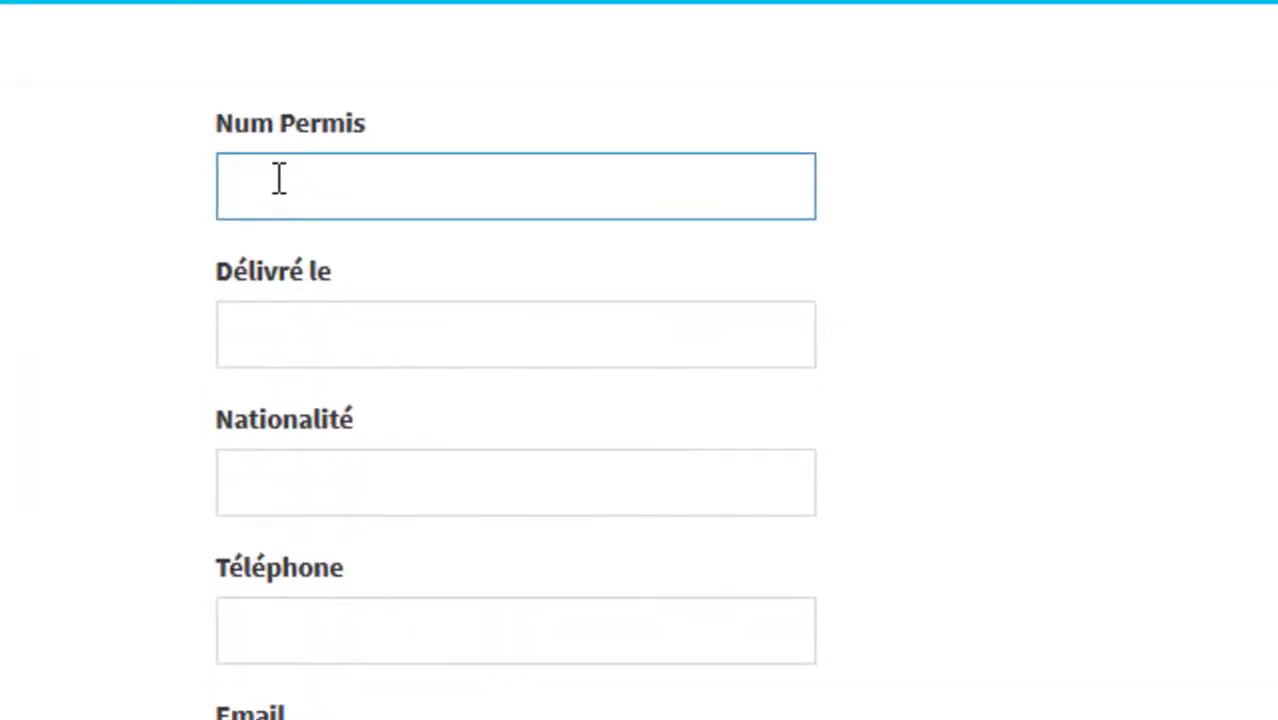
pyautogui.press('Tab')
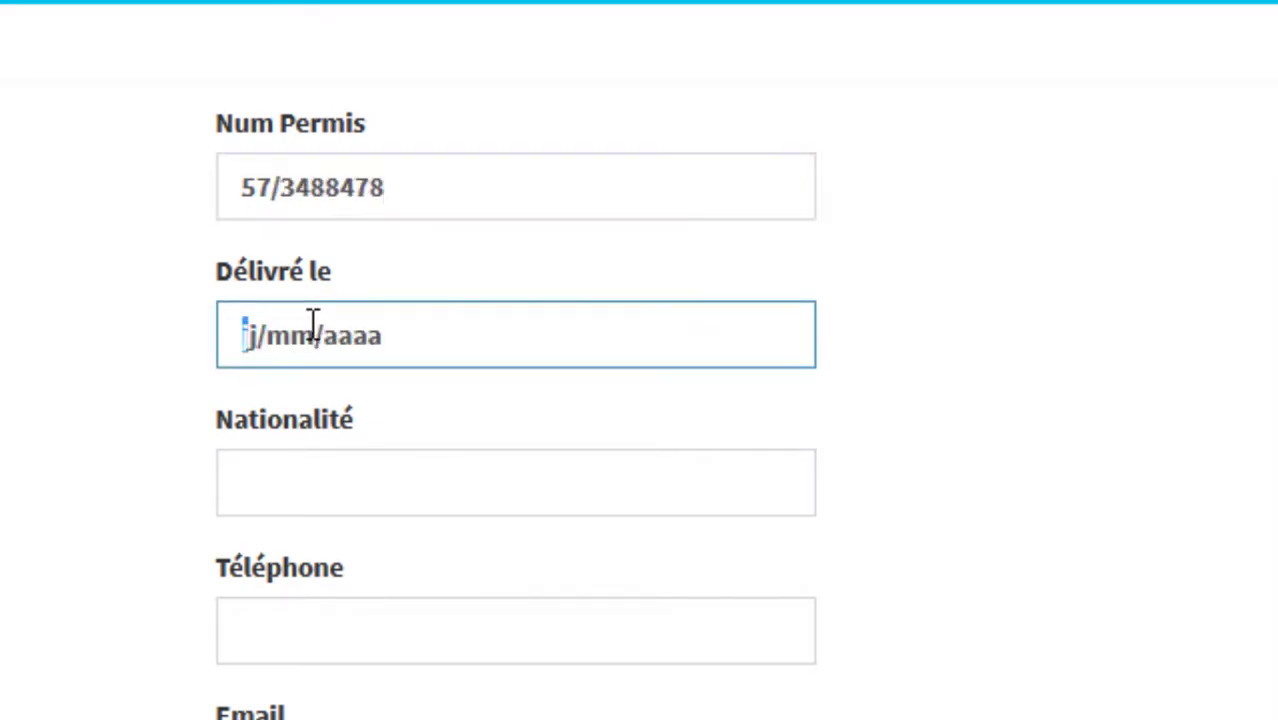
pyautogui.write('20/')
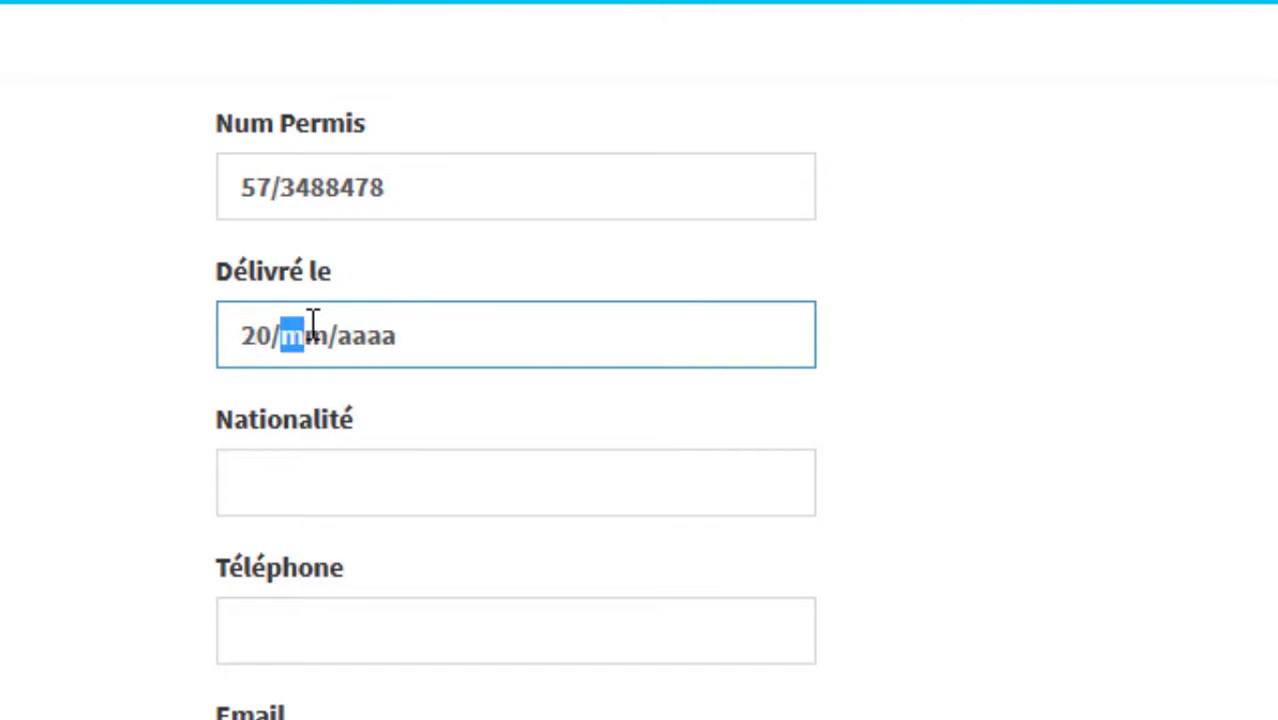
pyautogui.write('07/')
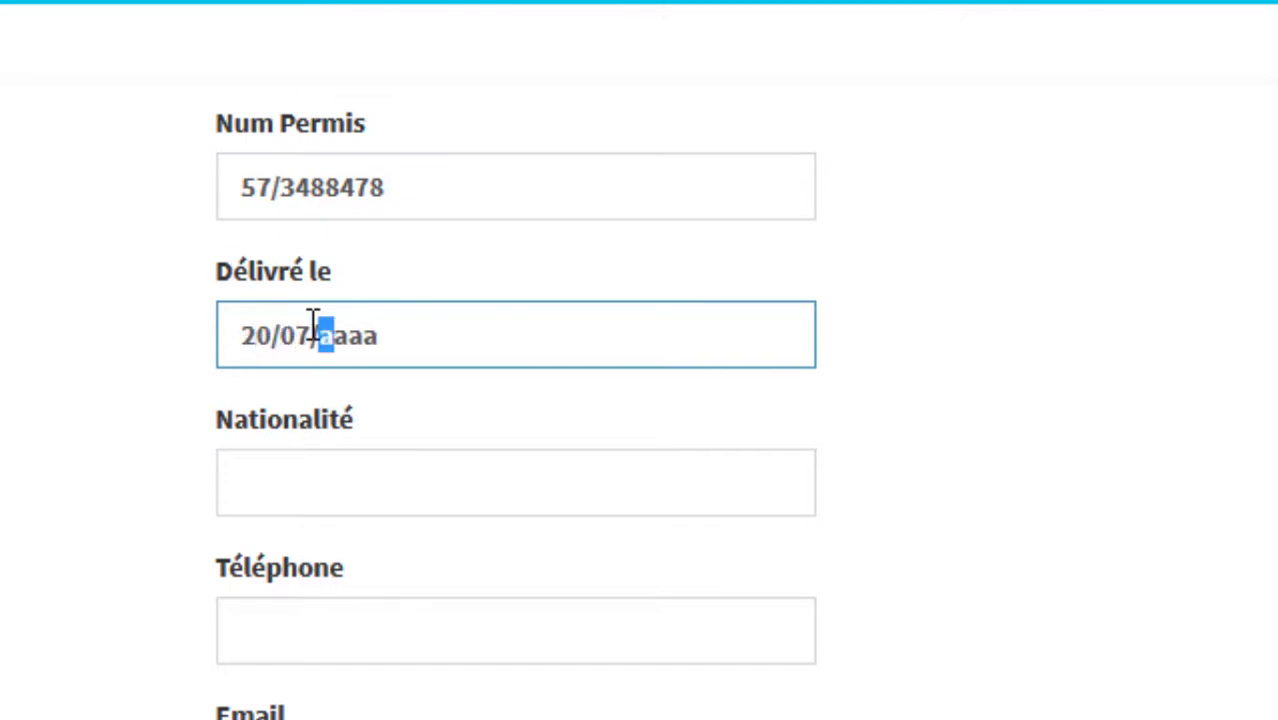
pyautogui.write('2009')
pyautogui.click(351, 465)
pyautogui.write('MAR')
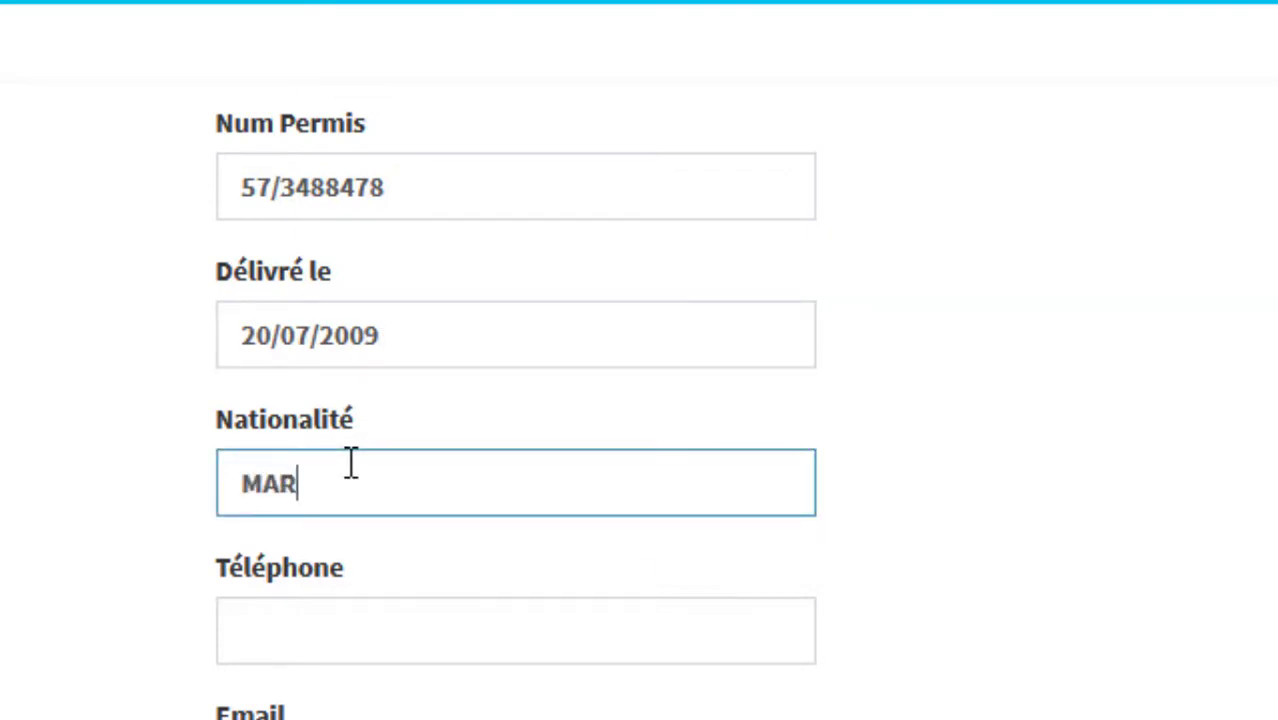
pyautogui.write('OCAINE')
pyautogui.press('Tab')
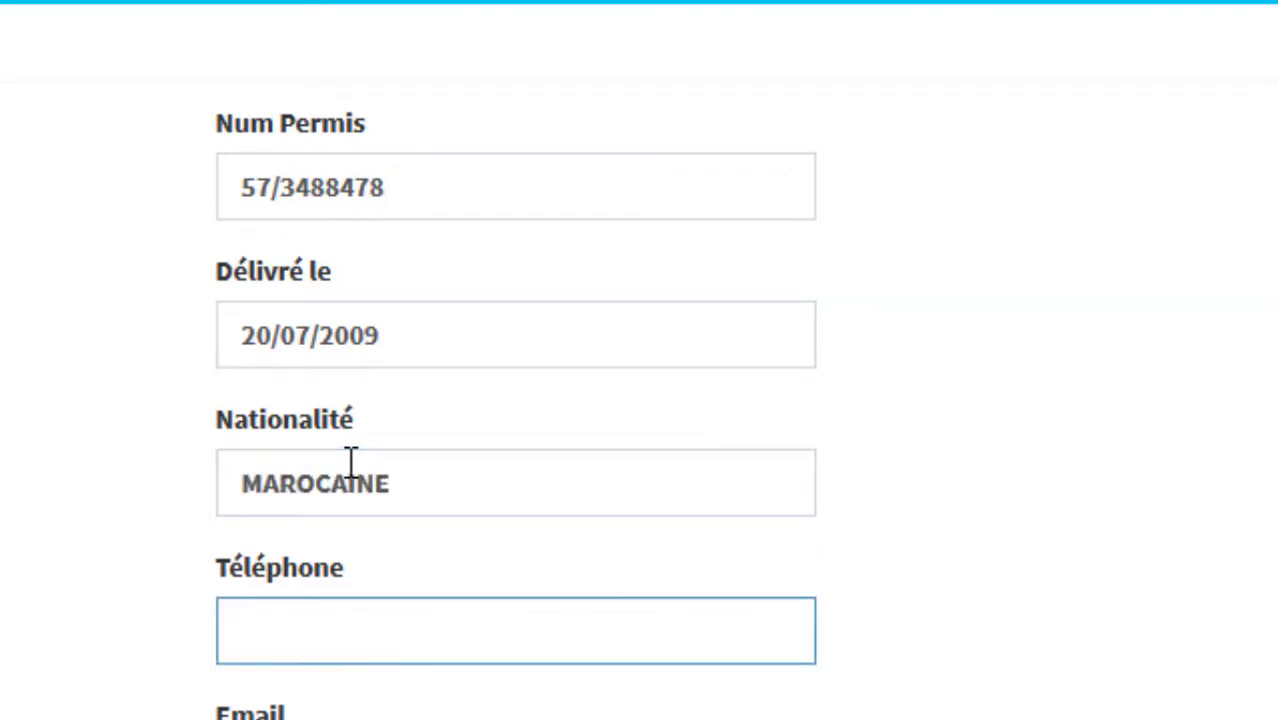
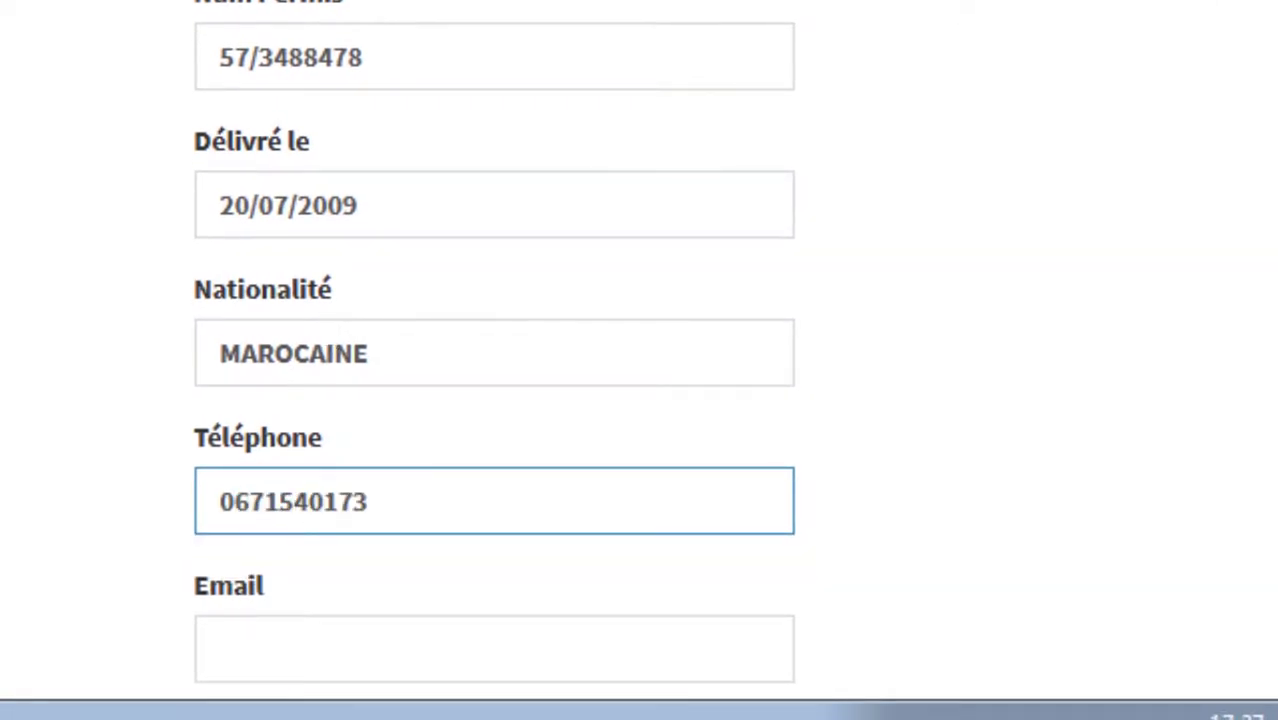
# Step: Skip the e-mail and fill in the address 'Adresse complet de locataire' and city Casablanca
pyautogui.click(317, 636)
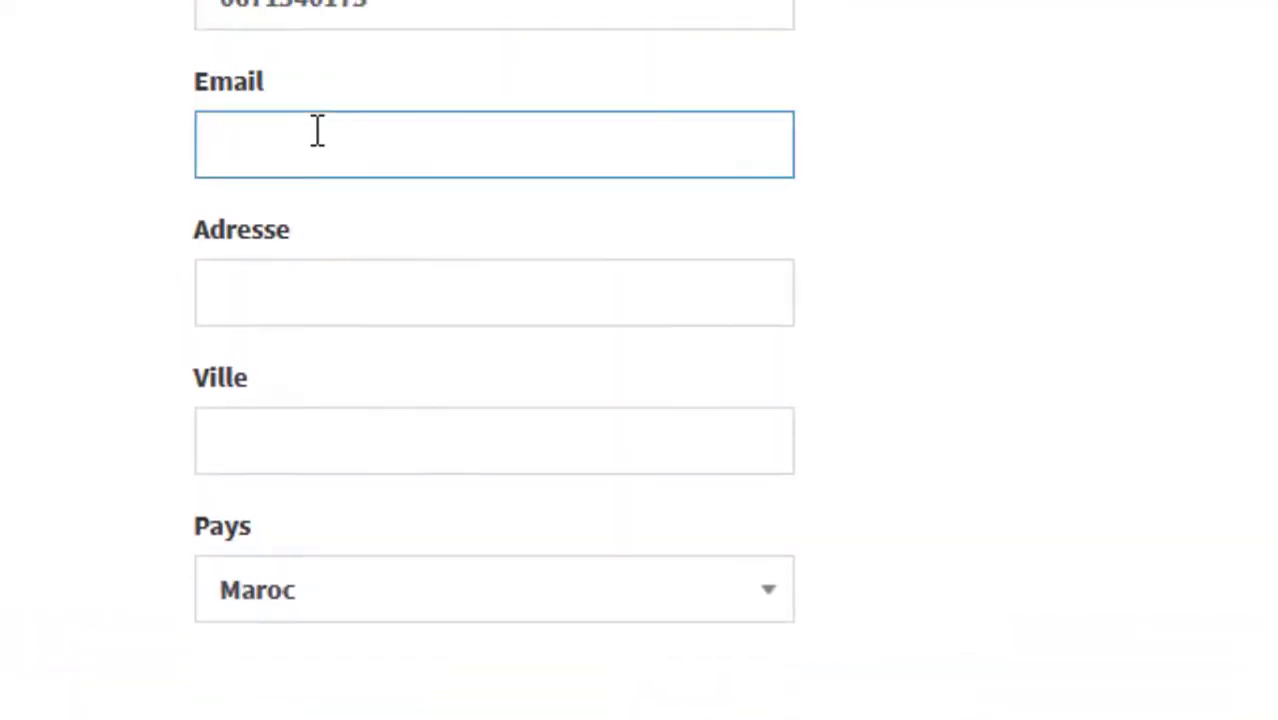
pyautogui.click(297, 265)
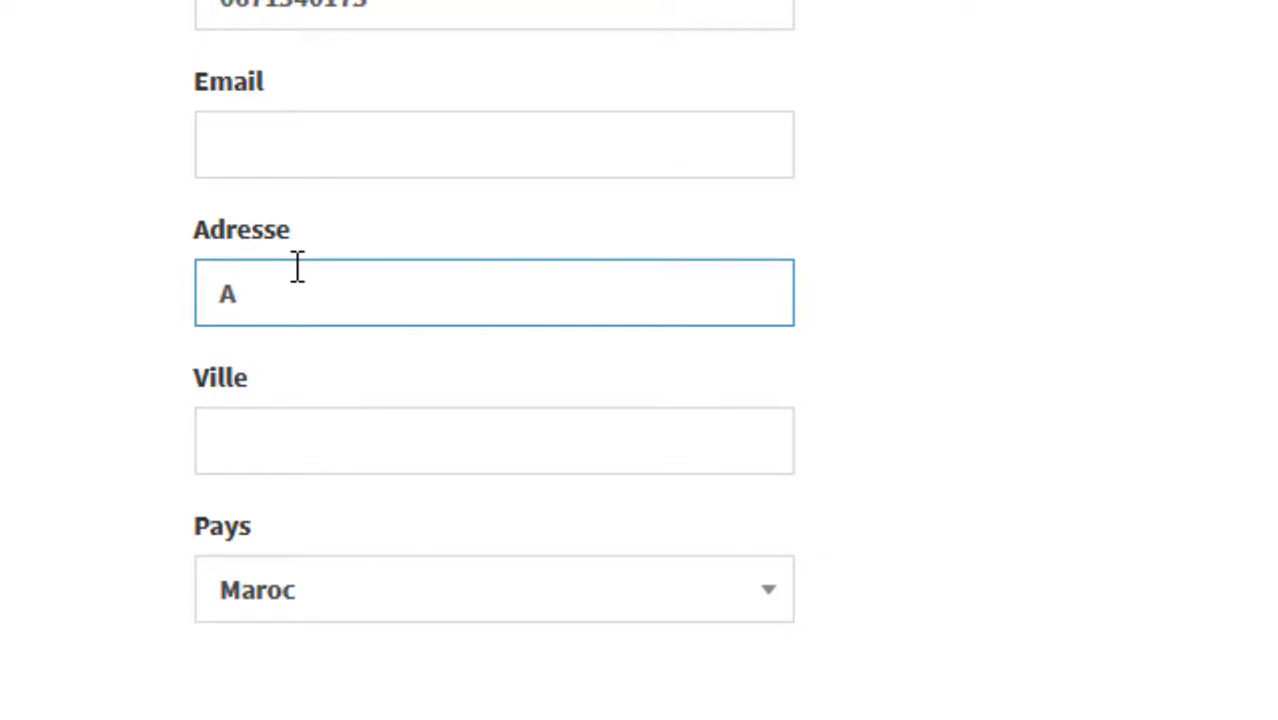
pyautogui.write('Adresse complet de ')
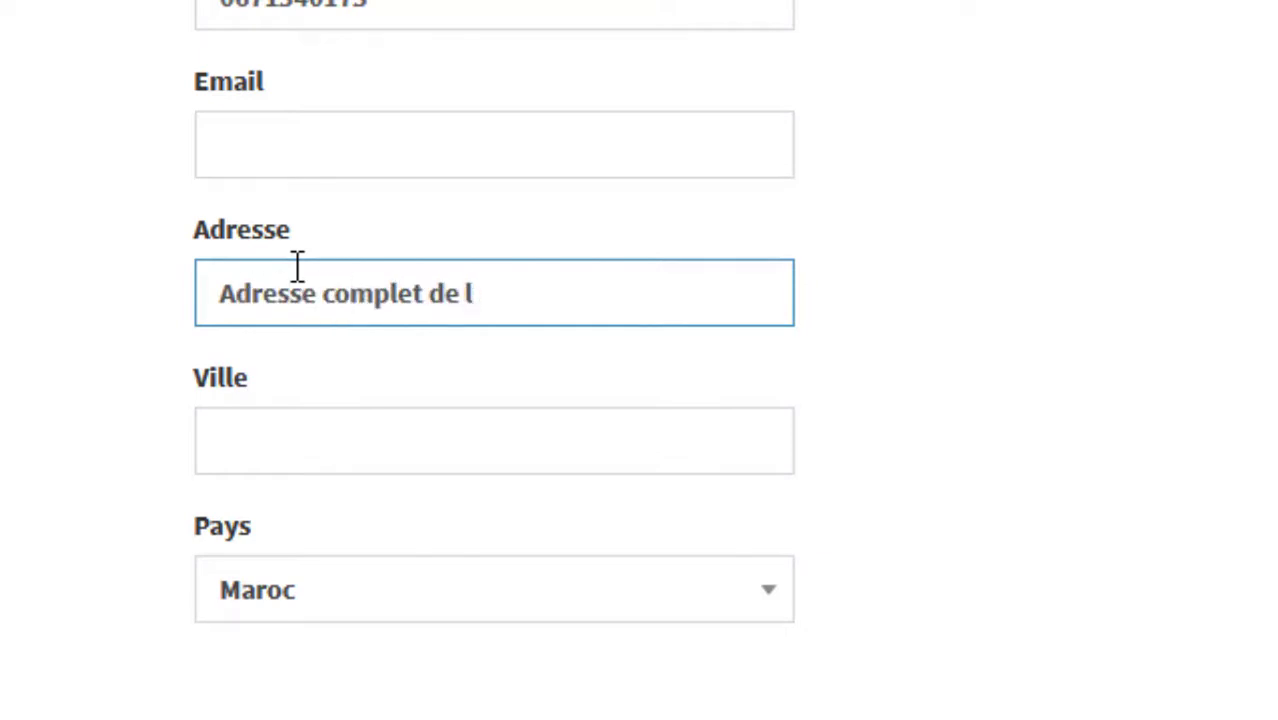
pyautogui.write('locataire')
pyautogui.press('Tab')
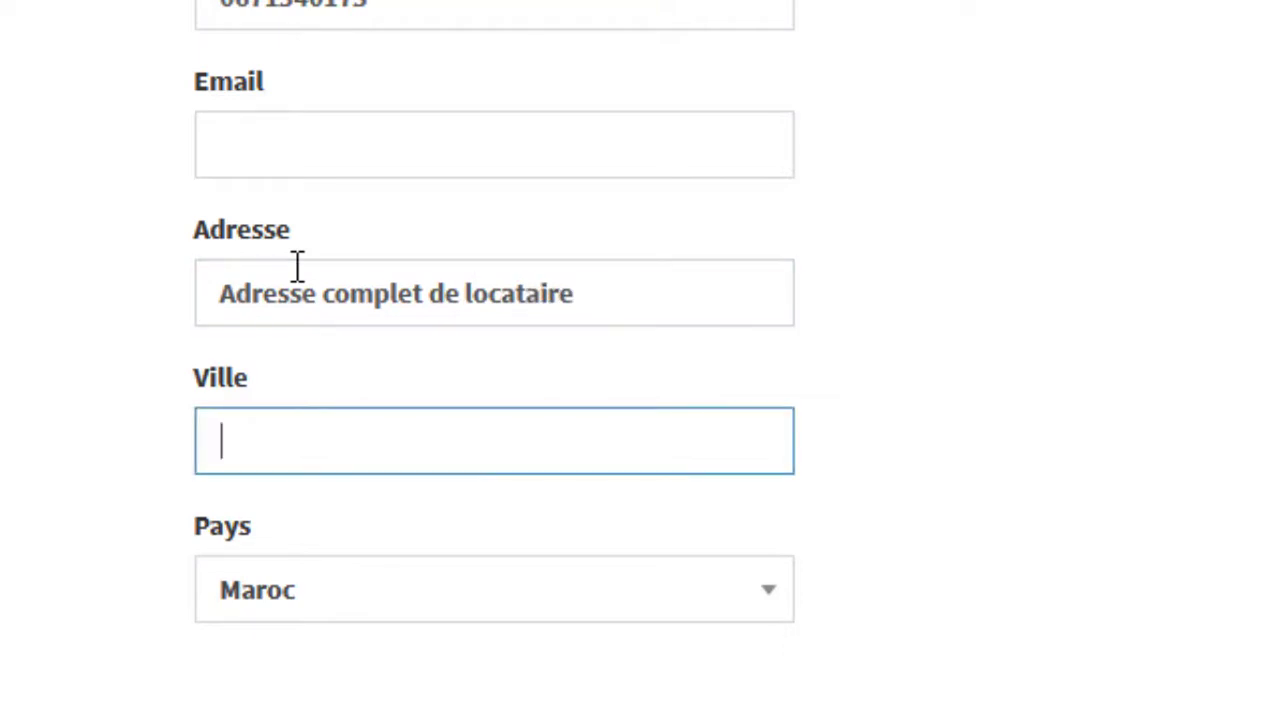
pyautogui.write('Casabla')
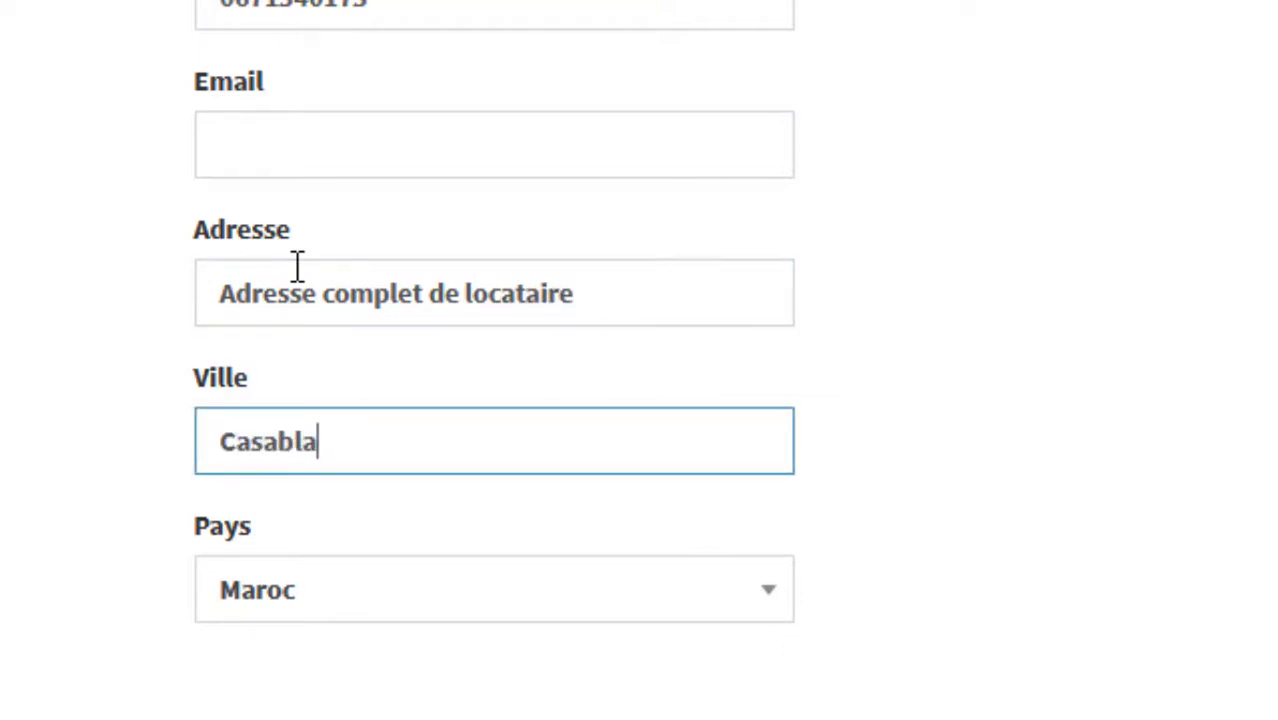
pyautogui.write('nca')
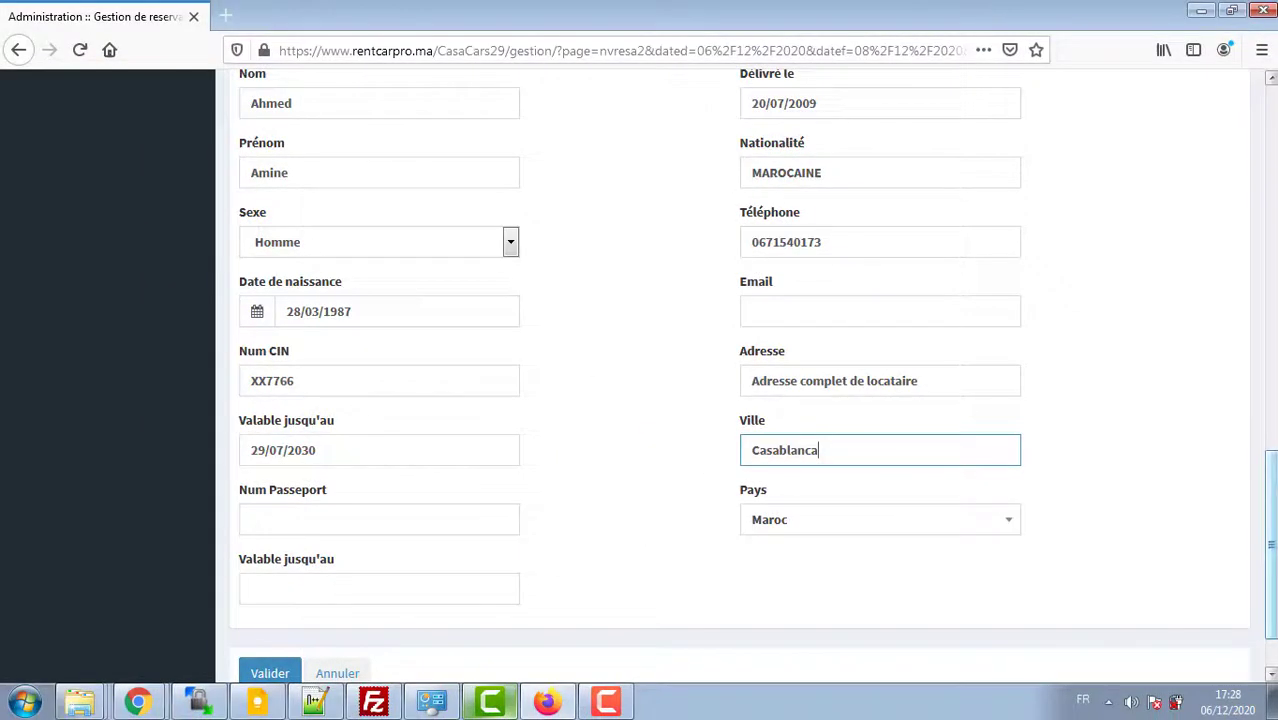
pyautogui.scroll(-2, 575, 568)
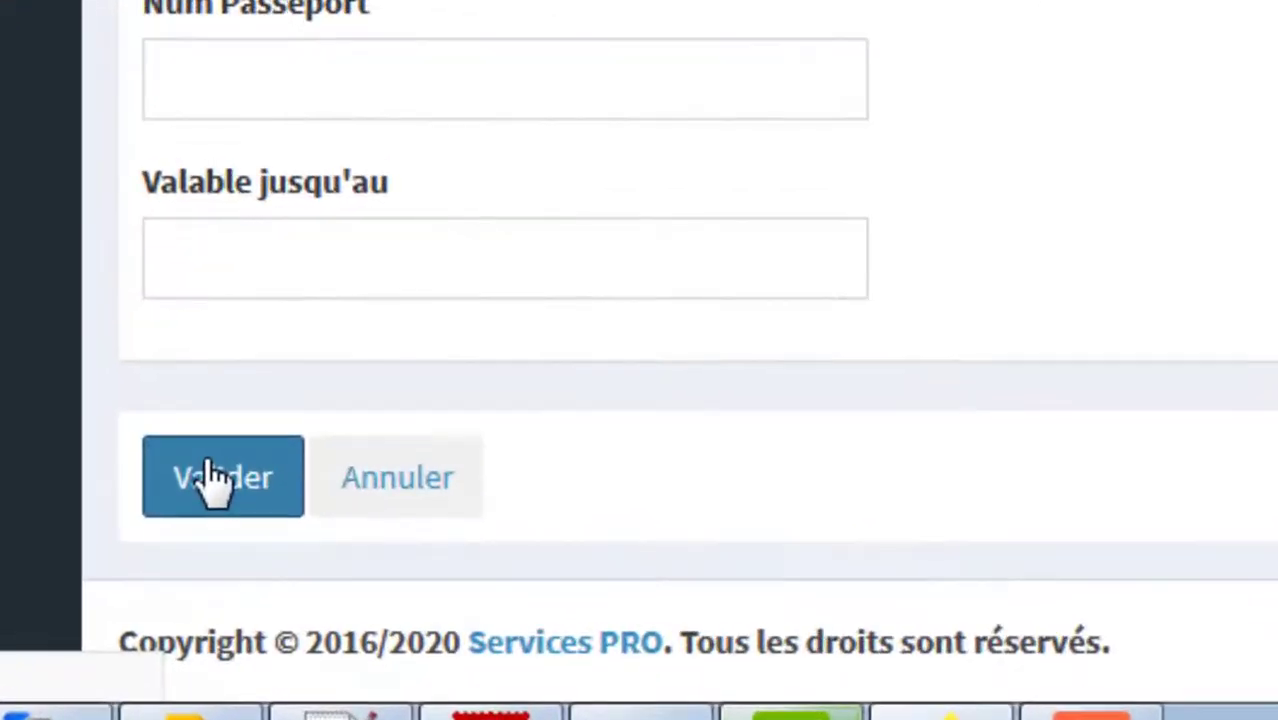
# Step: Save the reservation and check its Renault Clio row: 06/12/2020 to 08/12/2020, 500 paid
pyautogui.click(269, 595)
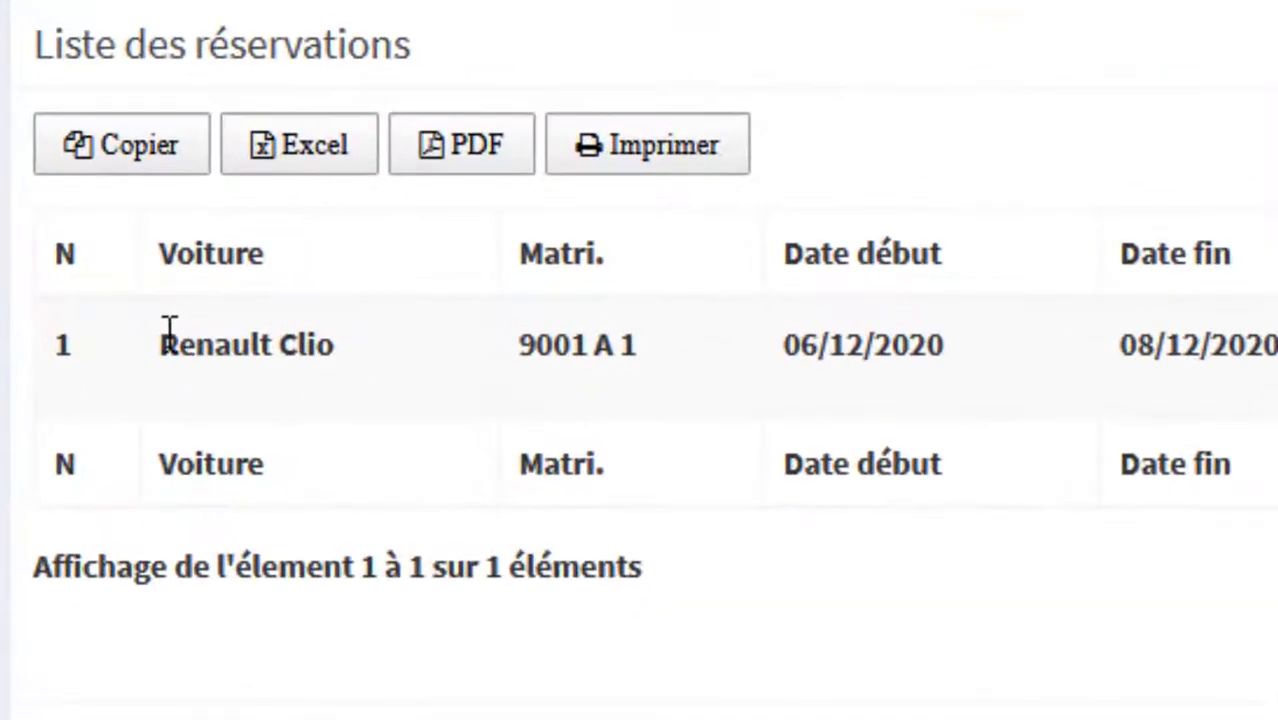
pyautogui.moveTo(289, 310); pyautogui.dragTo(515, 299)
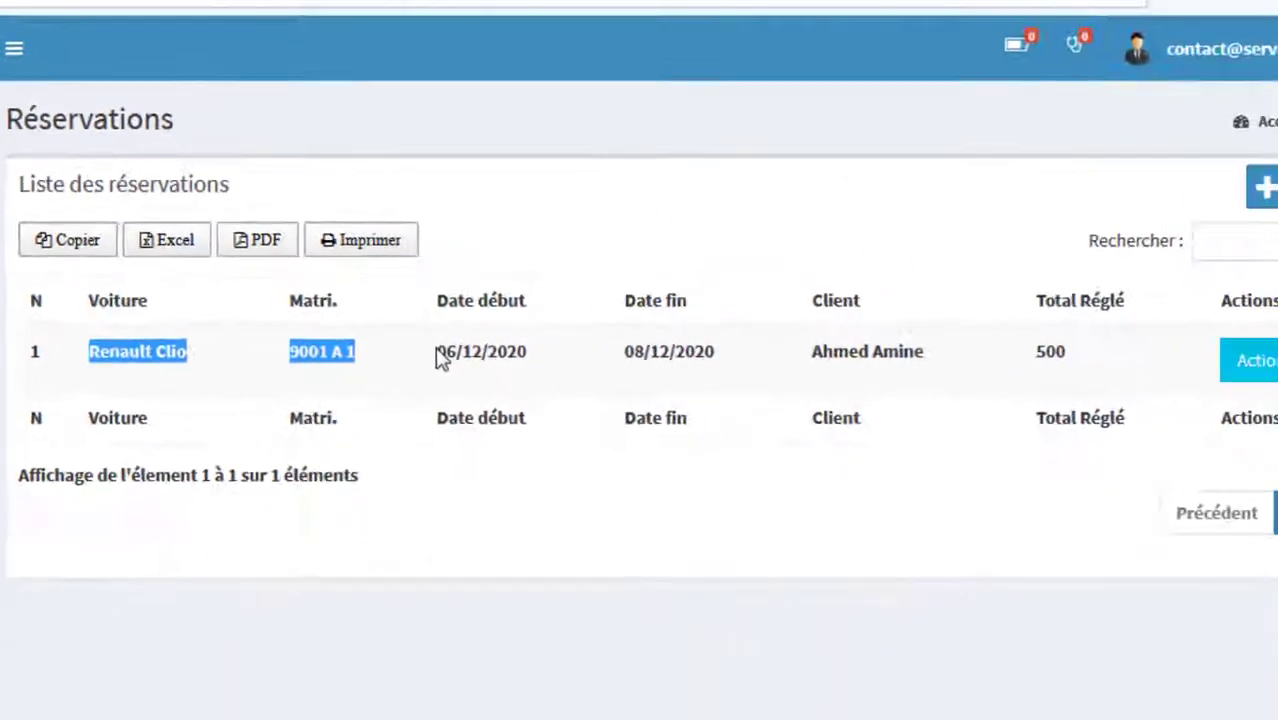
pyautogui.moveTo(783, 344); pyautogui.dragTo(943, 344)
pyautogui.moveTo(658, 349); pyautogui.dragTo(776, 354)
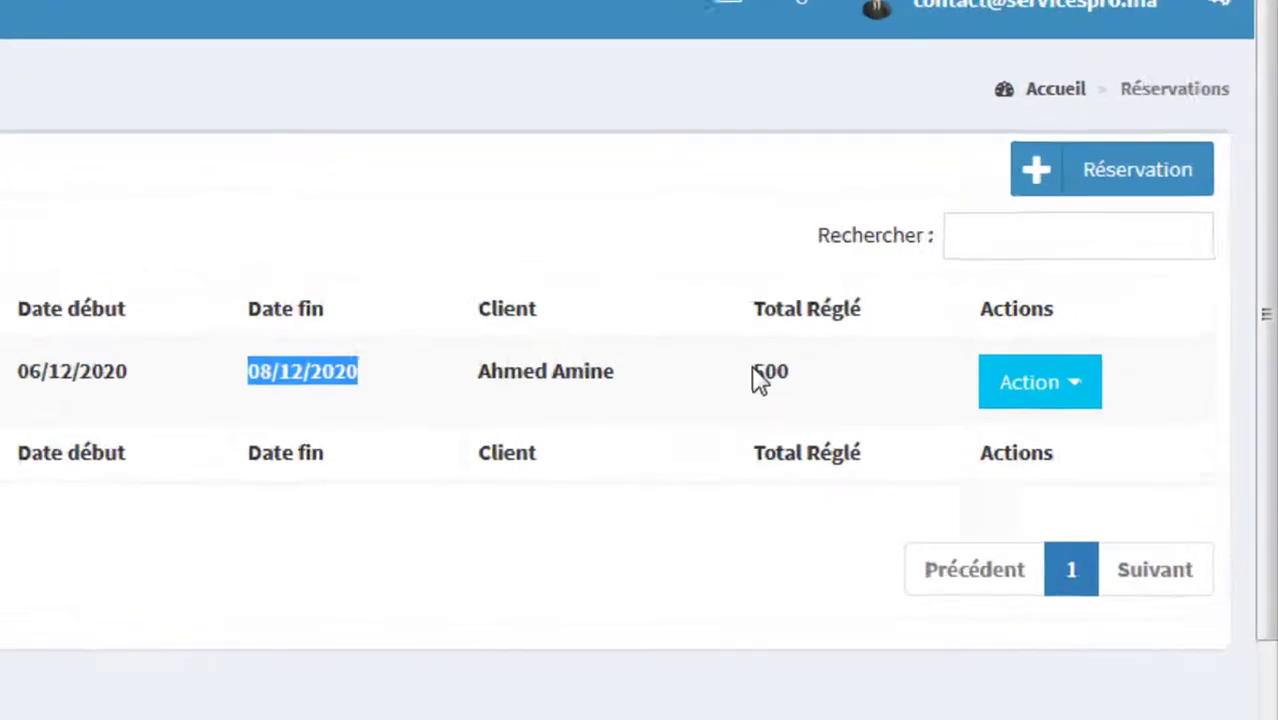
pyautogui.moveTo(856, 353); pyautogui.dragTo(884, 352)
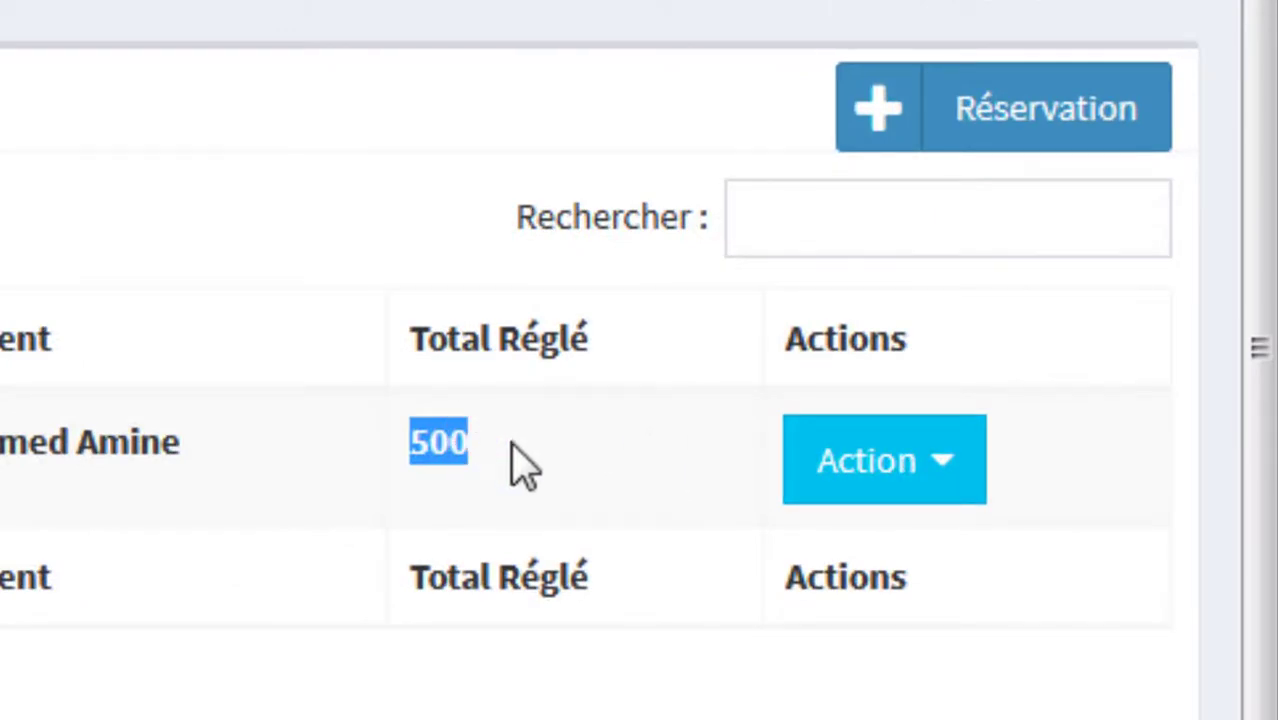
pyautogui.click(522, 456)
# Step: Open the rental contract from the reservation's Action menu
pyautogui.click(903, 470)
pyautogui.click(899, 475)
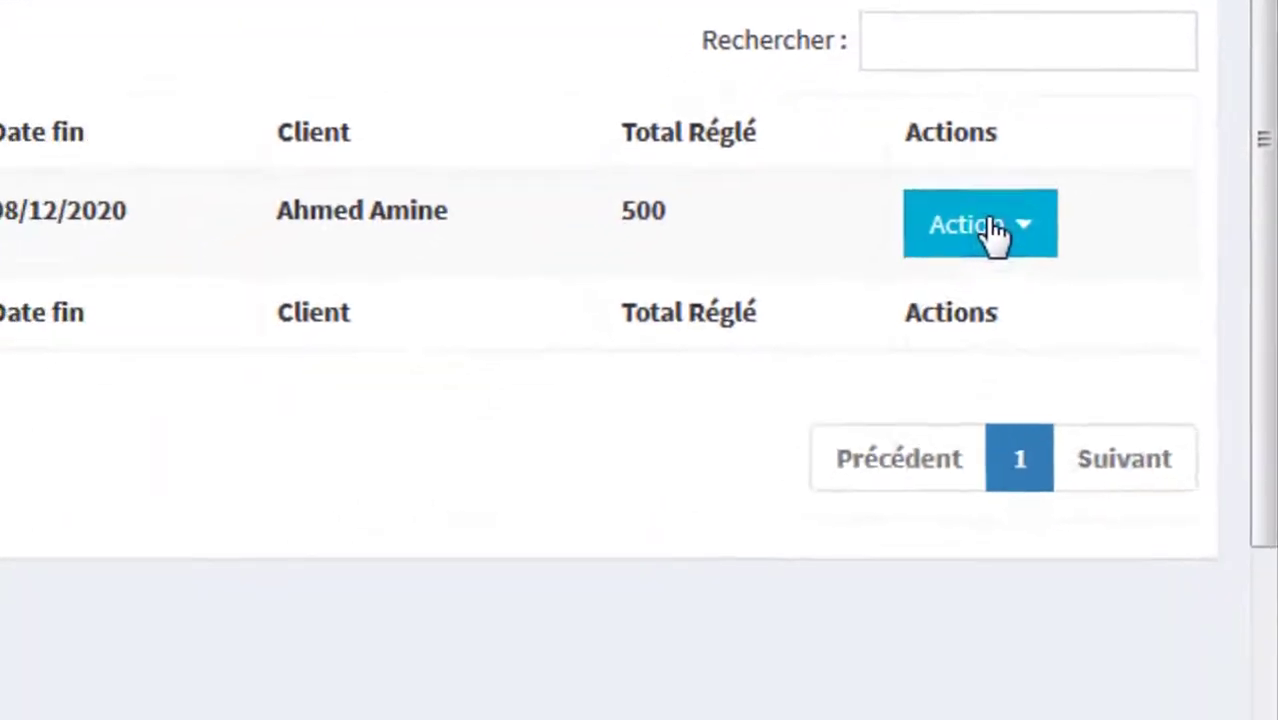
pyautogui.click(900, 472)
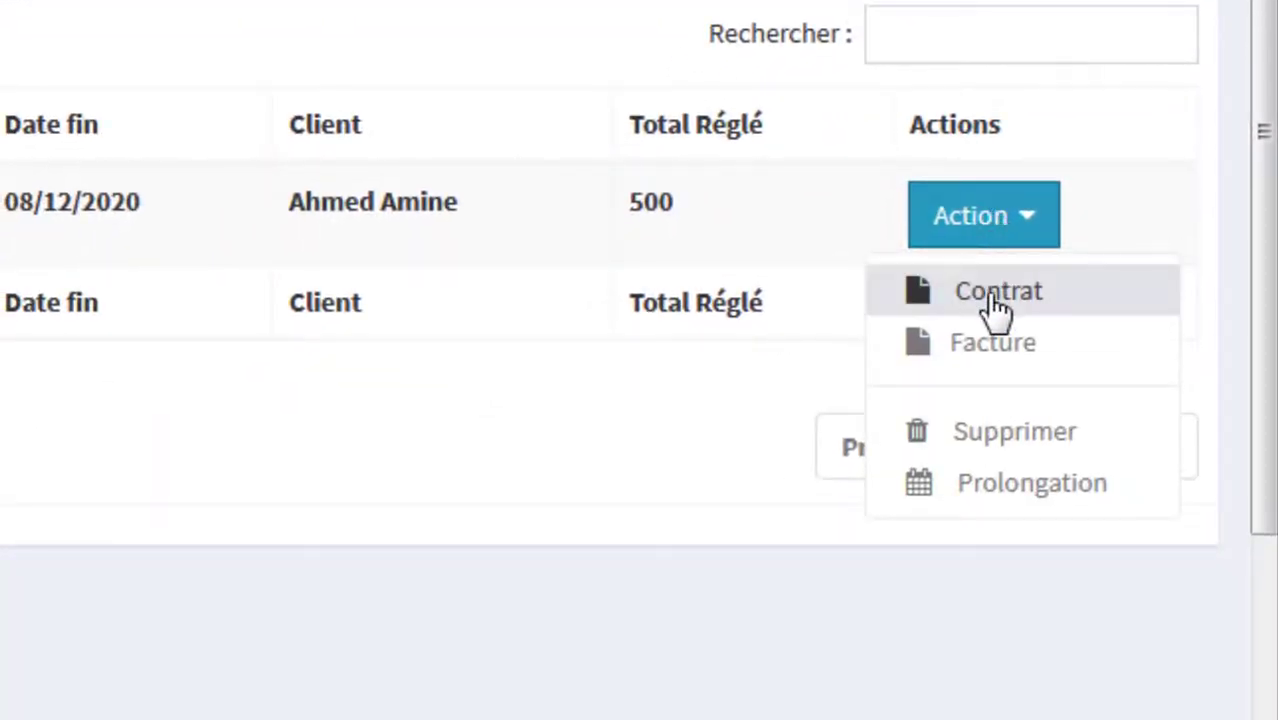
pyautogui.click(996, 300)
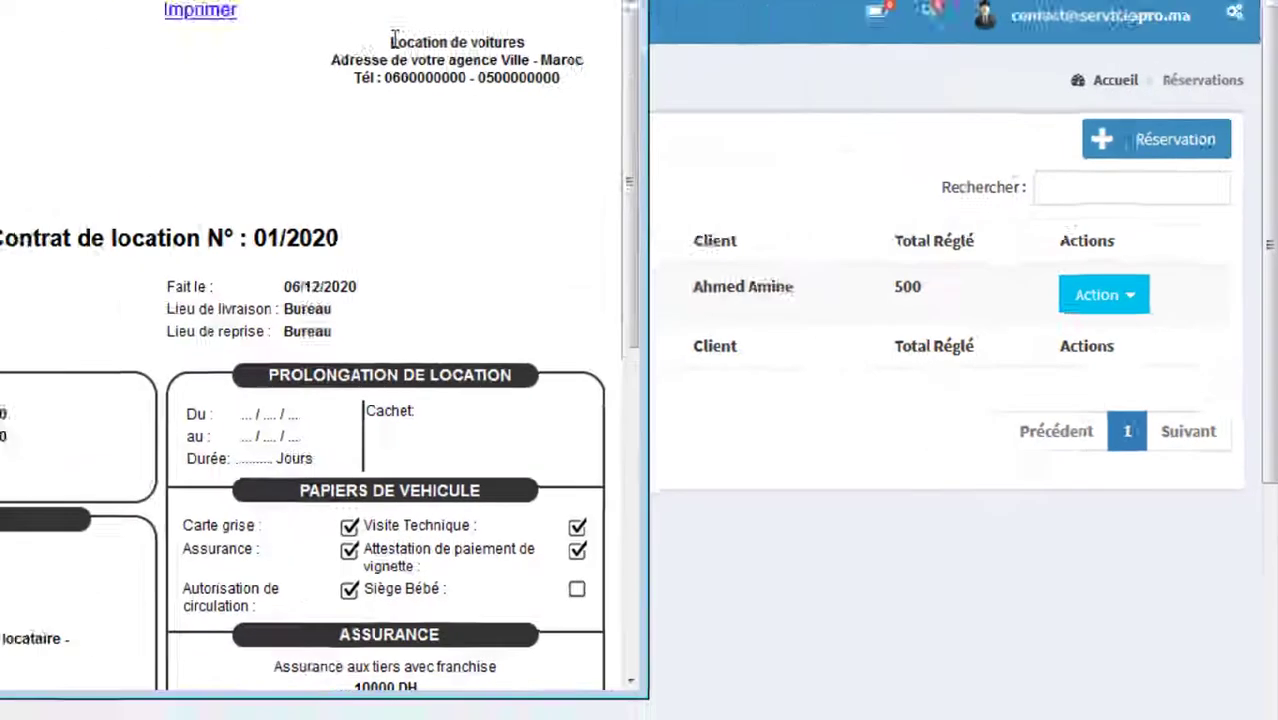
# Step: Review the contract's agency header and the renter's address, phone and licence details
pyautogui.moveTo(567, 115); pyautogui.dragTo(708, 152)
pyautogui.click(506, 145)
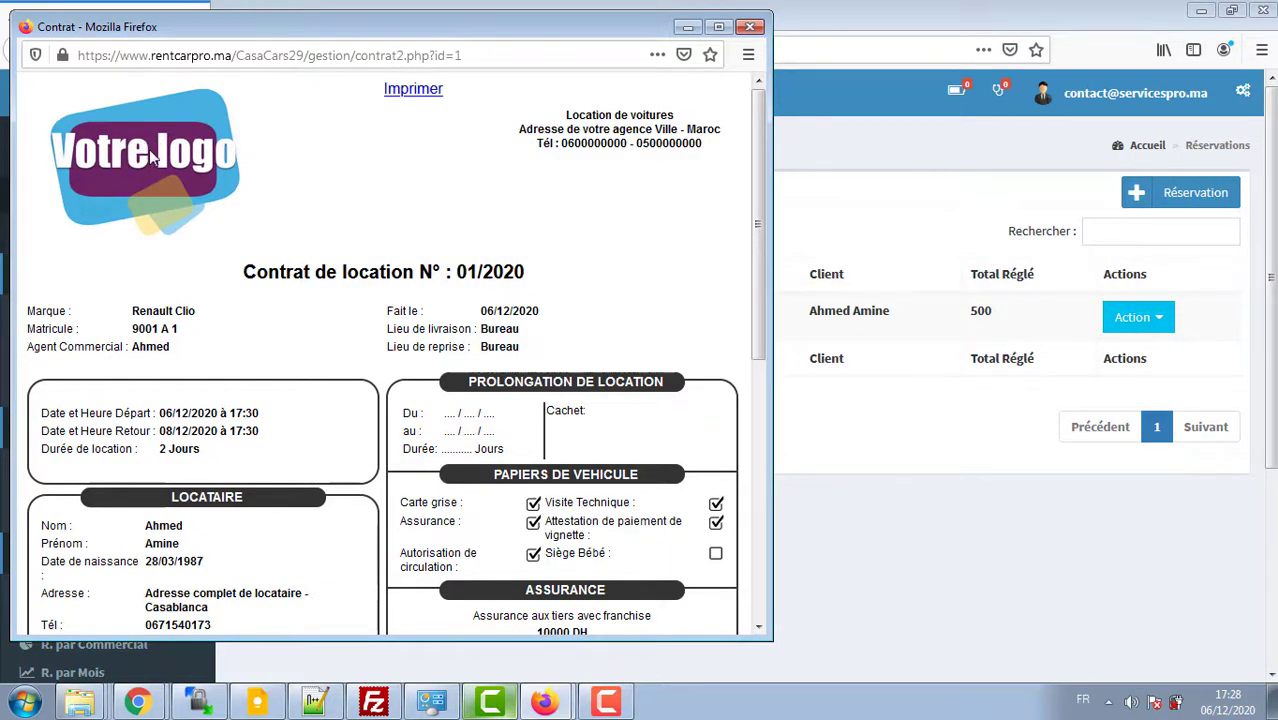
pyautogui.moveTo(180, 40); pyautogui.dragTo(555, 37)
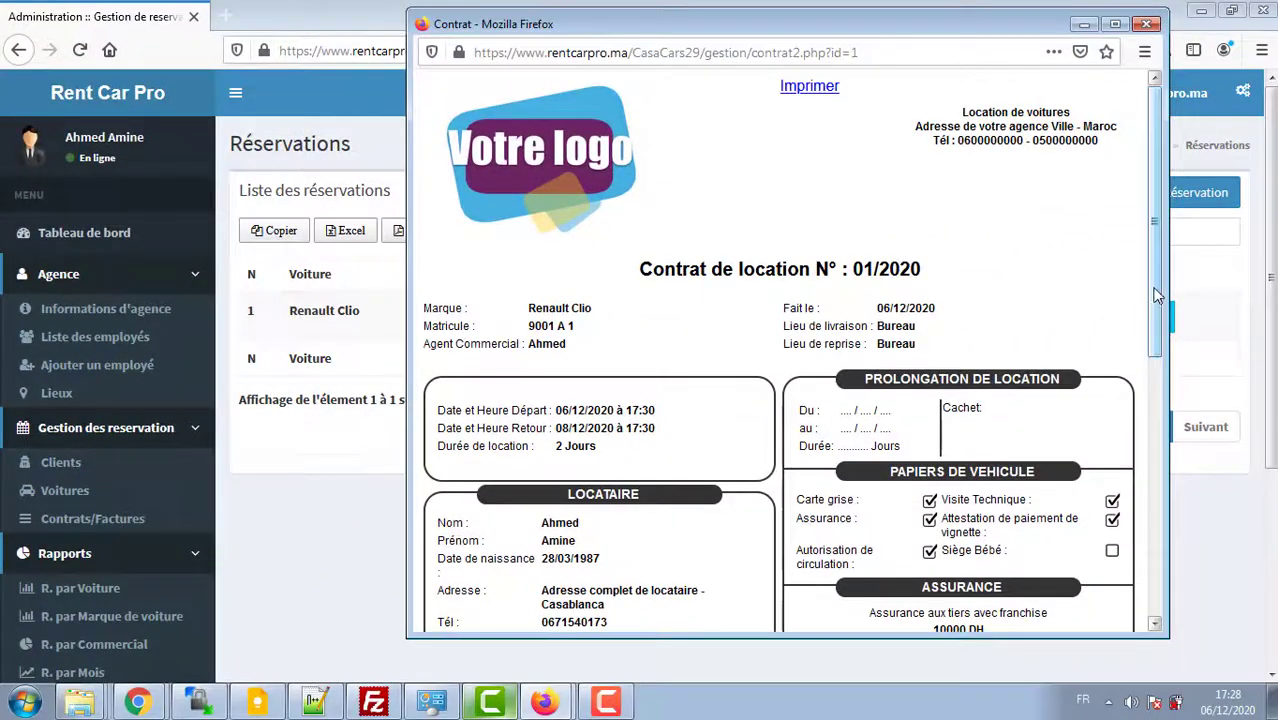
pyautogui.scroll(-5, 1157, 295)
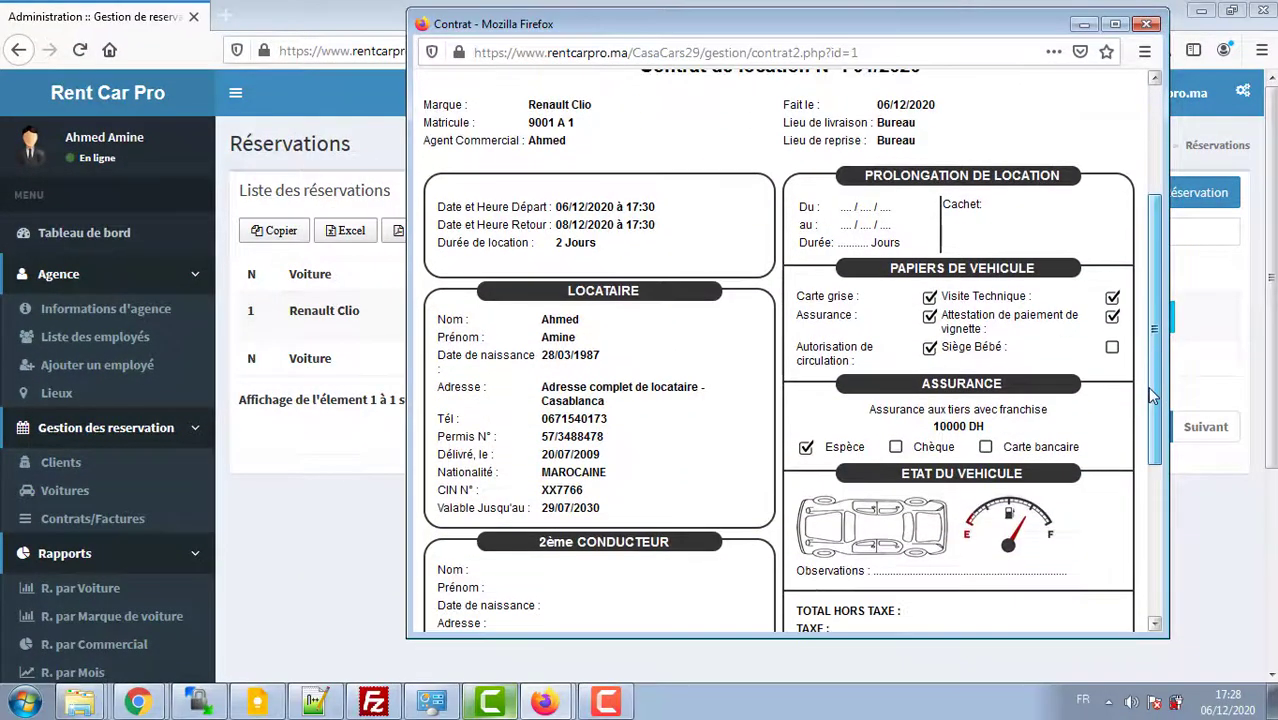
pyautogui.moveTo(559, 340); pyautogui.dragTo(605, 368)
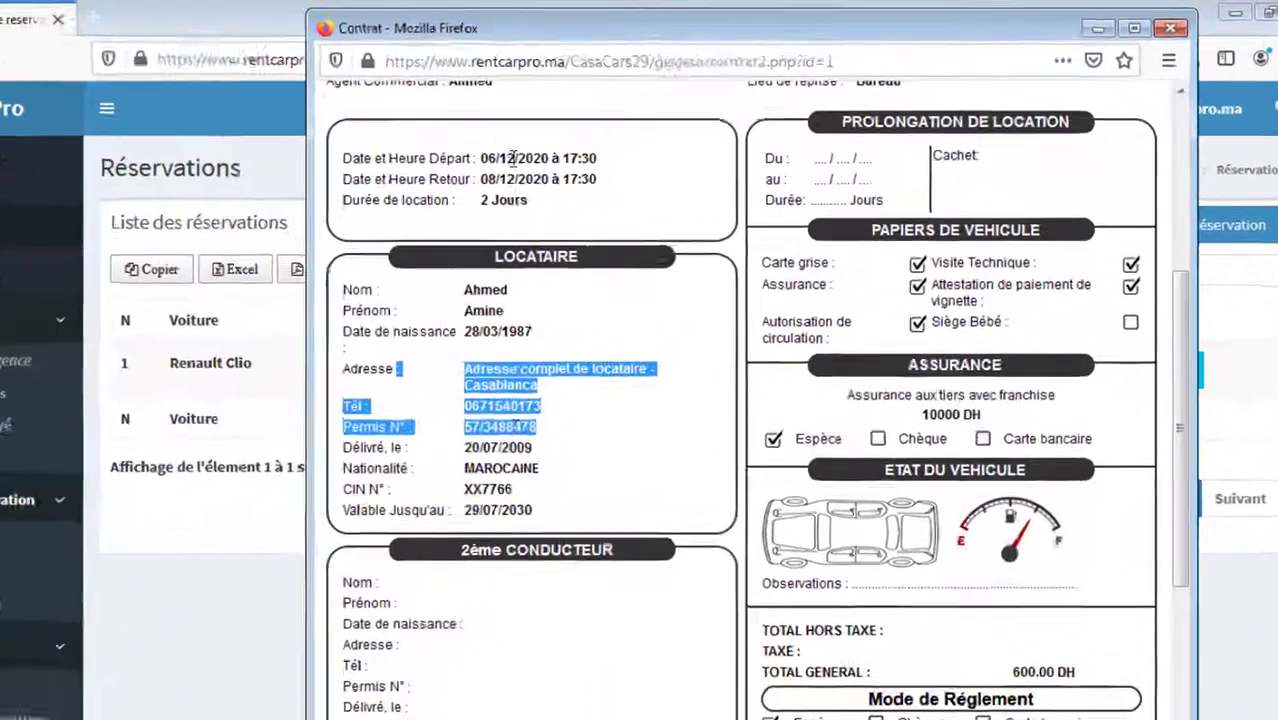
pyautogui.click(568, 153)
# Step: Check the departure 06/12/2020 à 17:30, the return date, the 2 Jours duration and 600.00 DH total
pyautogui.moveTo(549, 135); pyautogui.dragTo(676, 136)
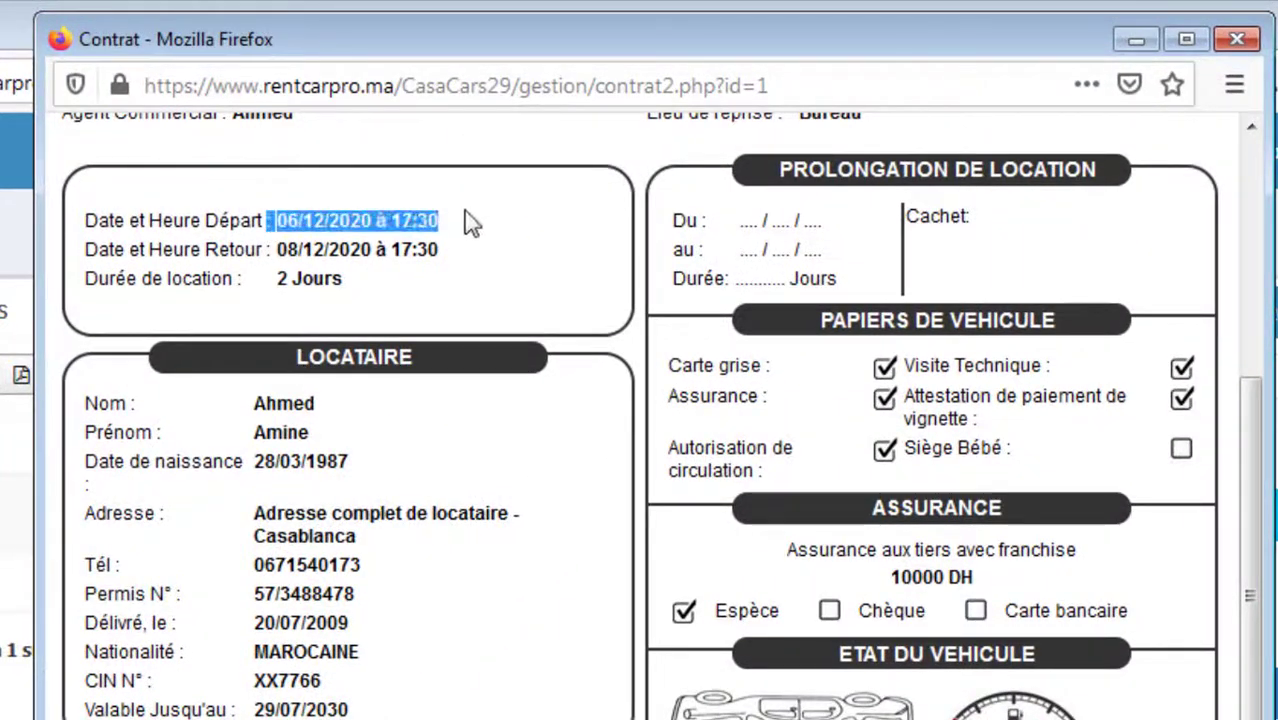
pyautogui.click(470, 222)
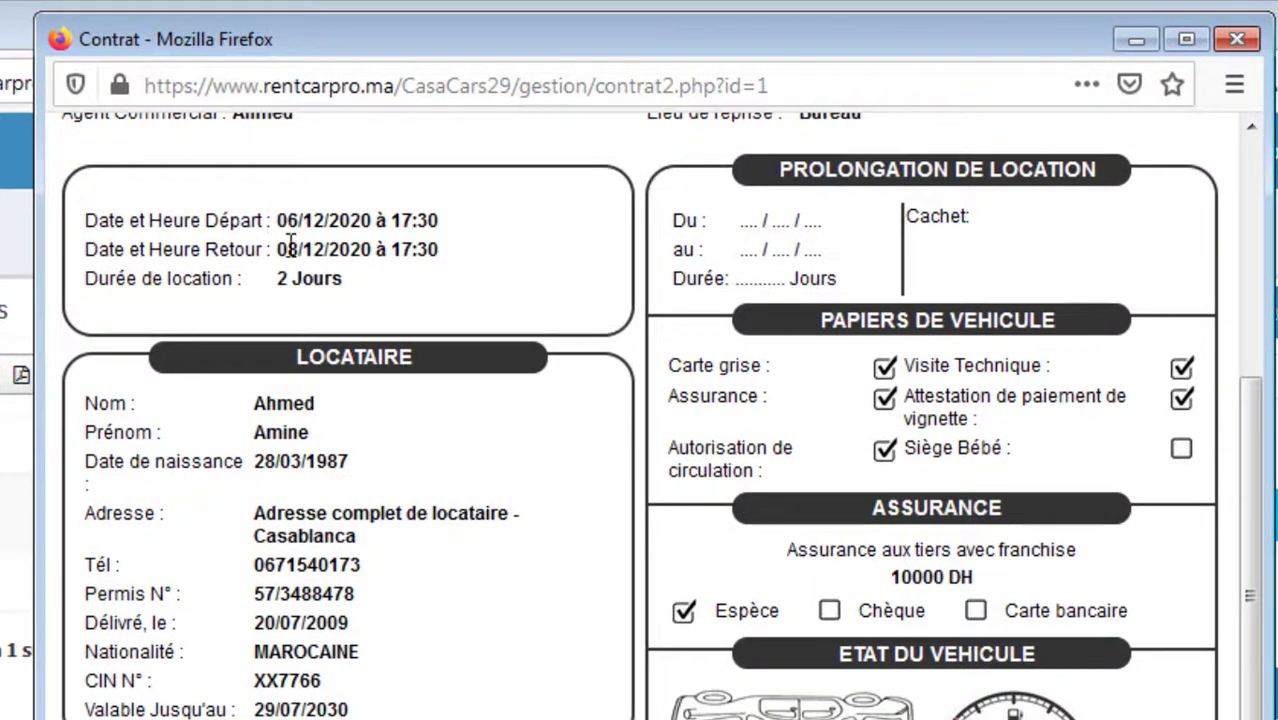
pyautogui.moveTo(295, 249); pyautogui.dragTo(416, 228)
pyautogui.moveTo(288, 278); pyautogui.dragTo(313, 279)
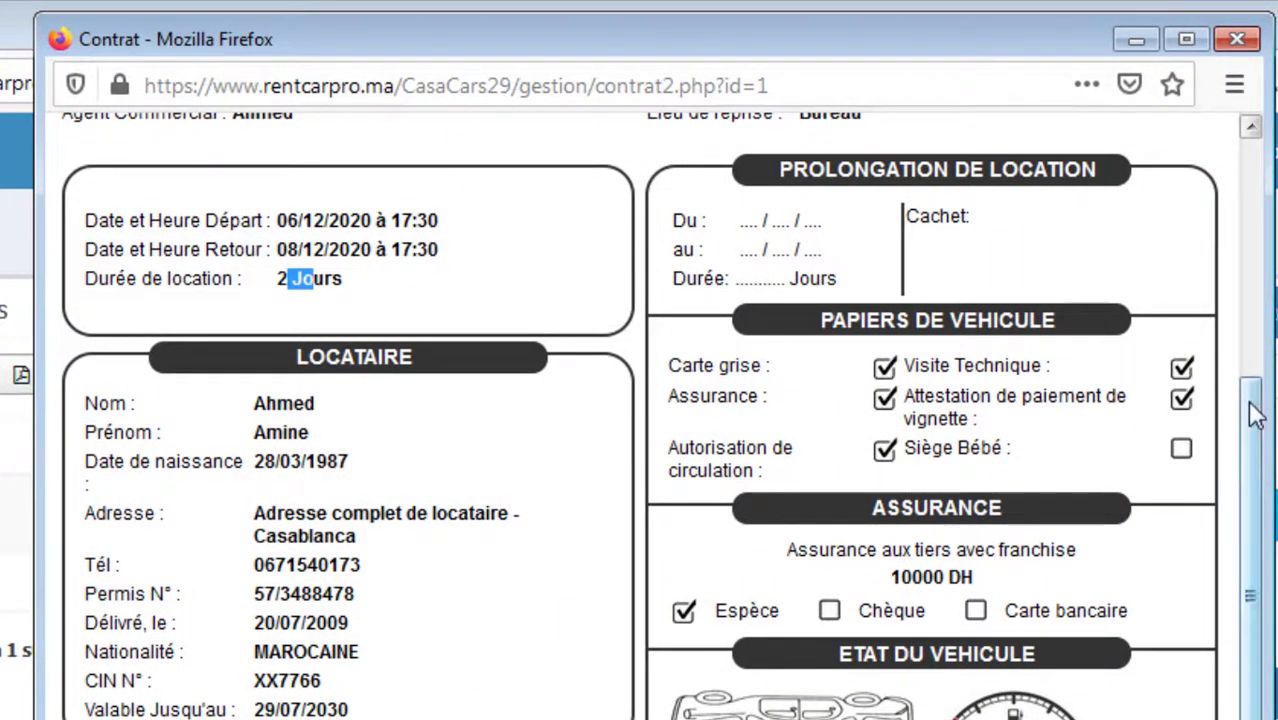
pyautogui.scroll(-5, 1250, 590)
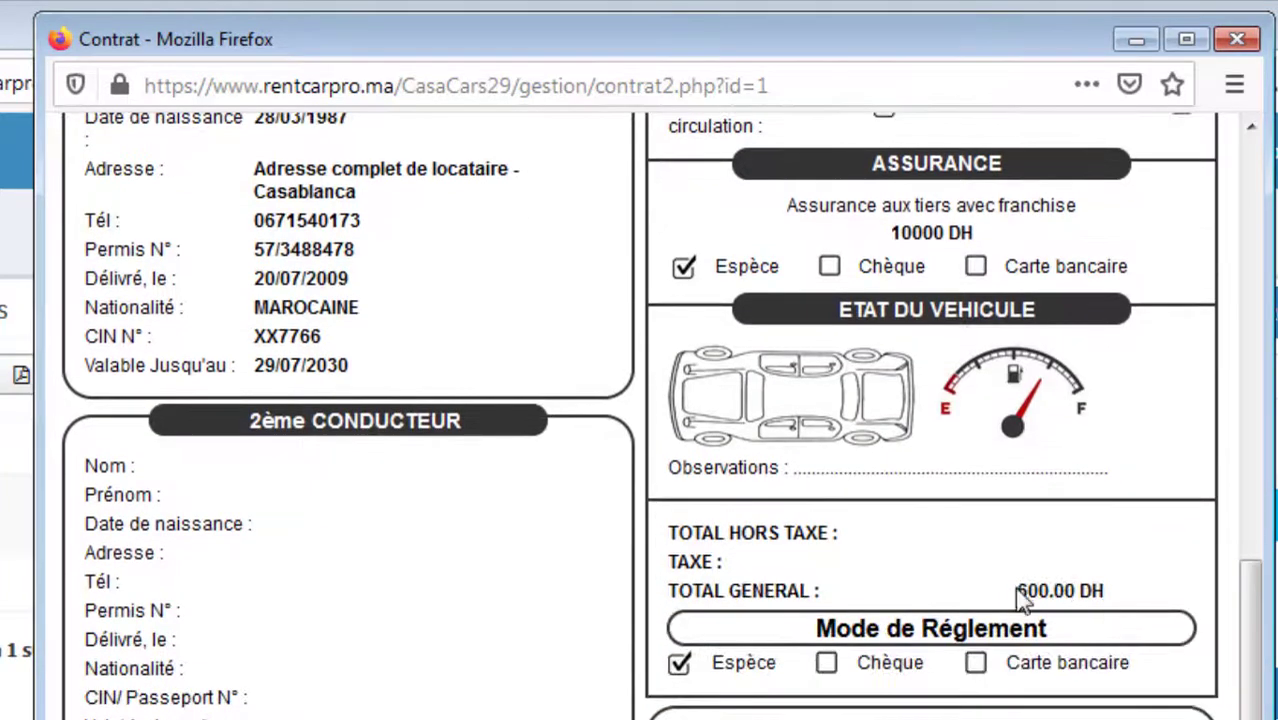
pyautogui.doubleClick(1019, 589)
pyautogui.moveTo(1019, 589); pyautogui.dragTo(1094, 583)
pyautogui.click(1106, 580)
# Step: Print the contract on the Lexmark E460dn printer and close the contract window
pyautogui.click(1253, 330)
pyautogui.click(668, 143)
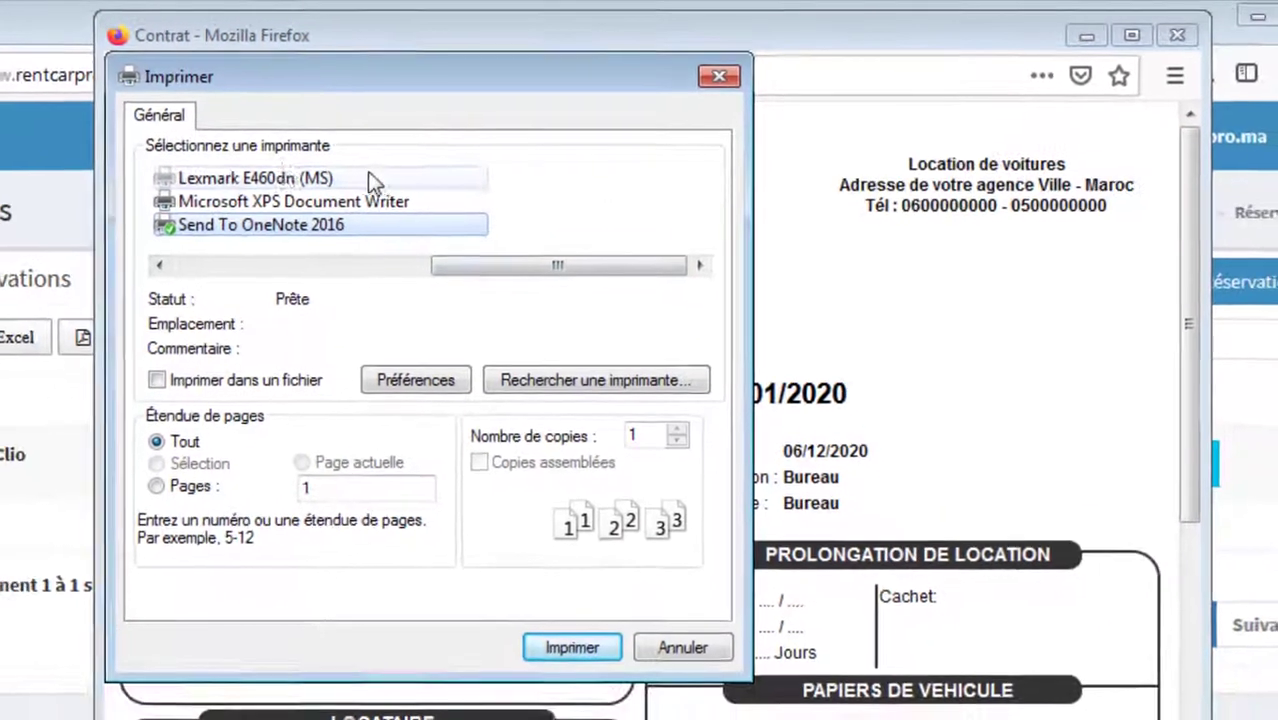
pyautogui.click(288, 172)
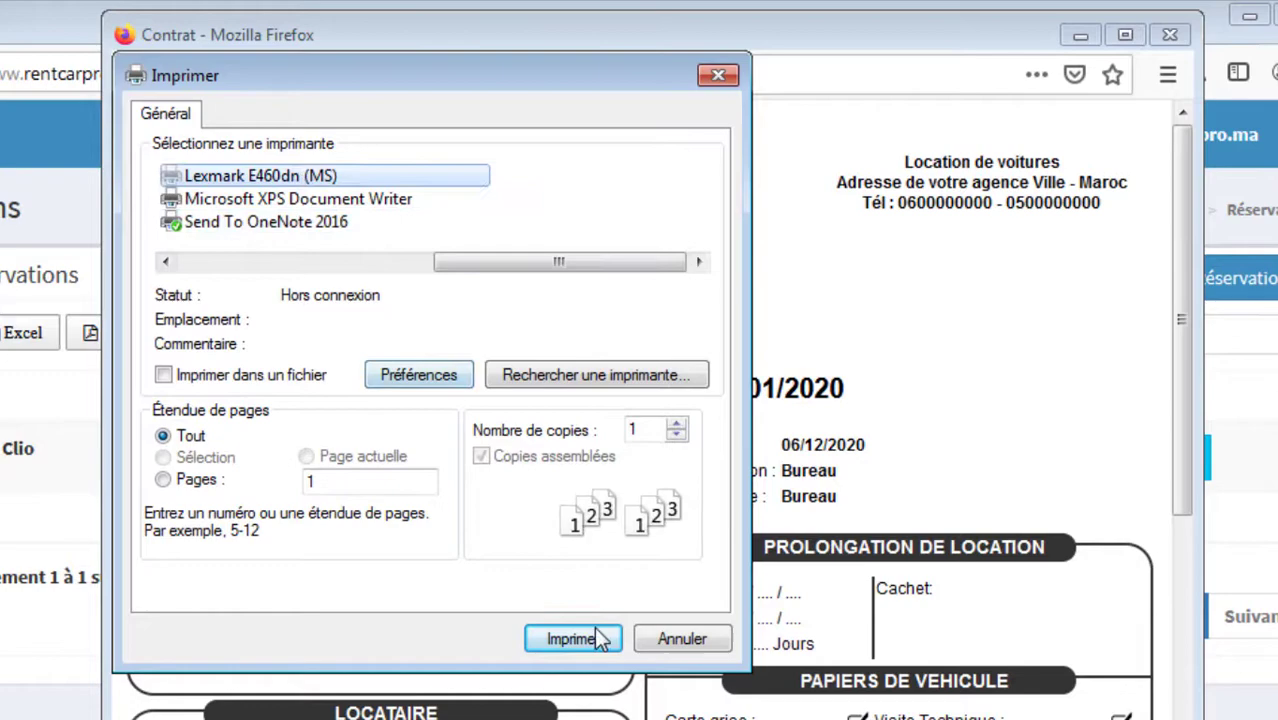
pyautogui.click(598, 638)
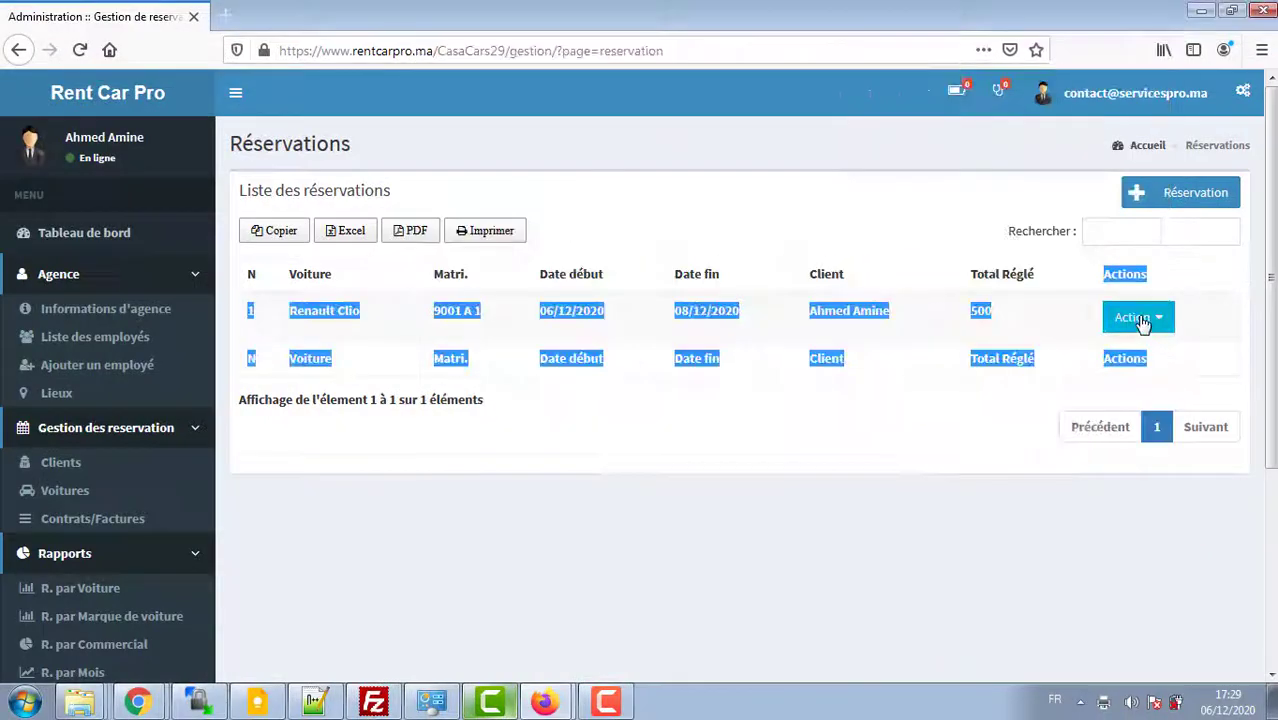
pyautogui.click(1141, 318)
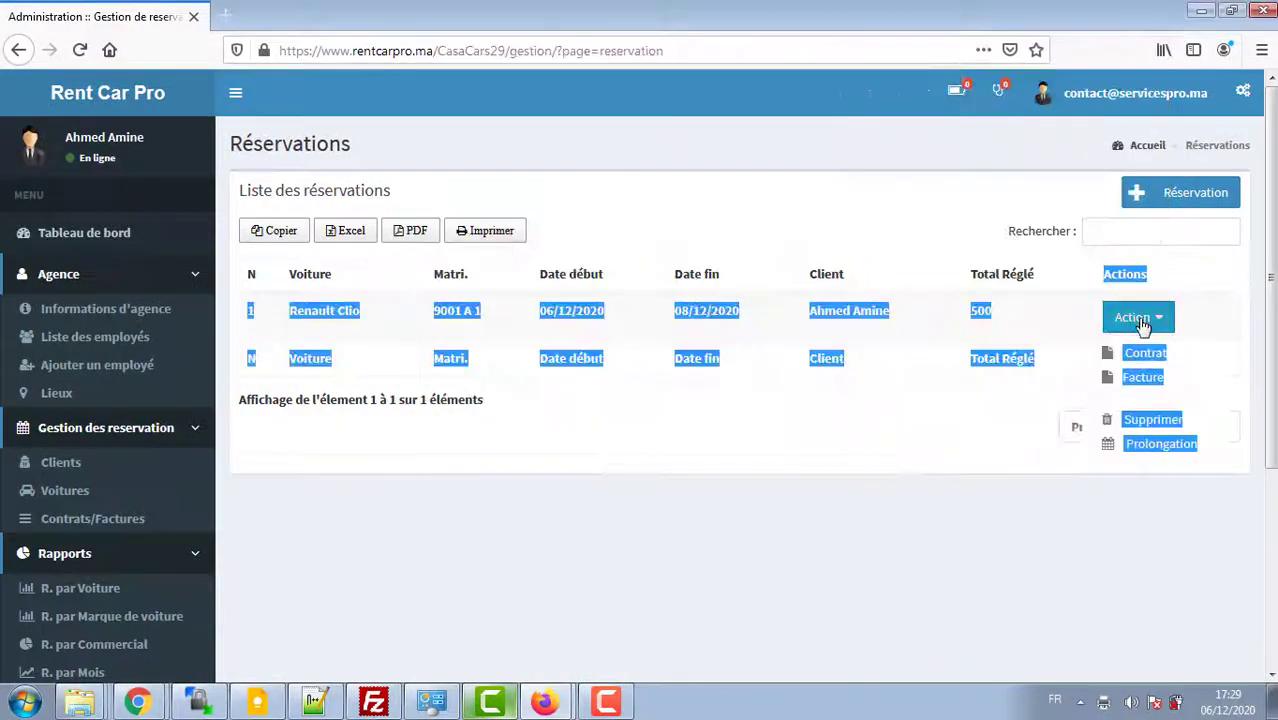
# Step: Open the invoice for the Renault Clio reservation from its Action menu
pyautogui.click(1130, 385)
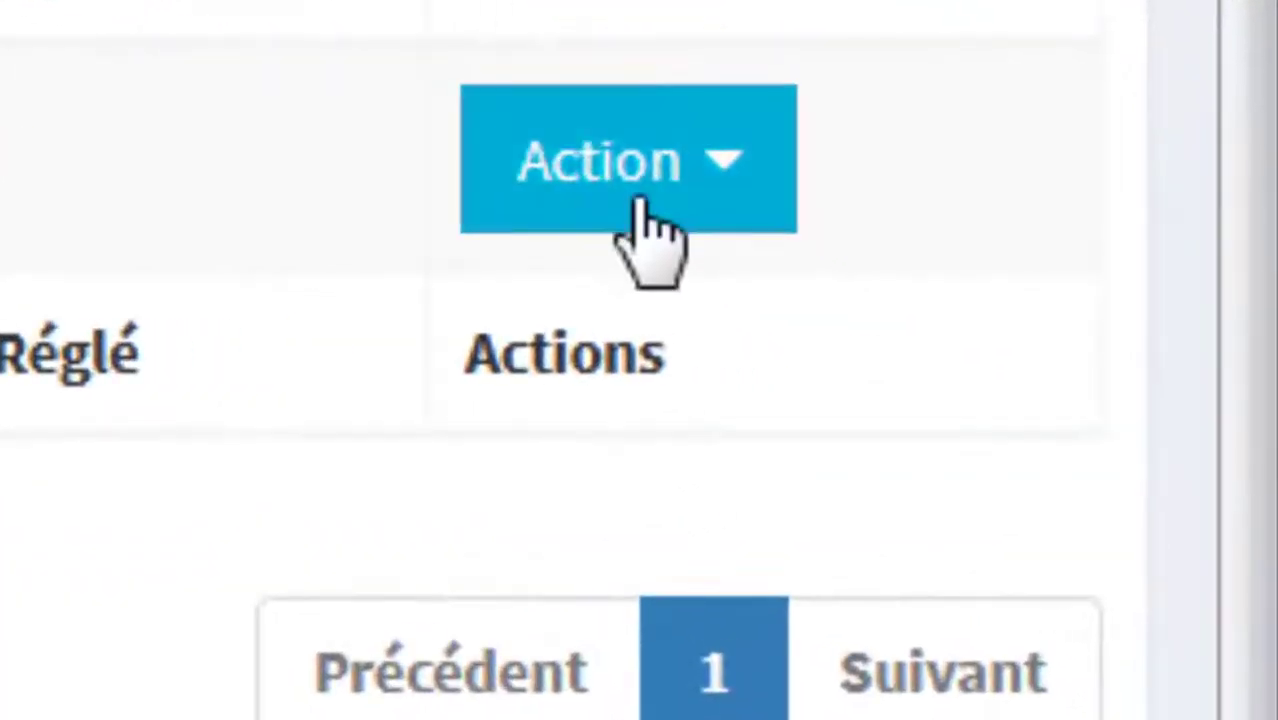
pyautogui.click(645, 232)
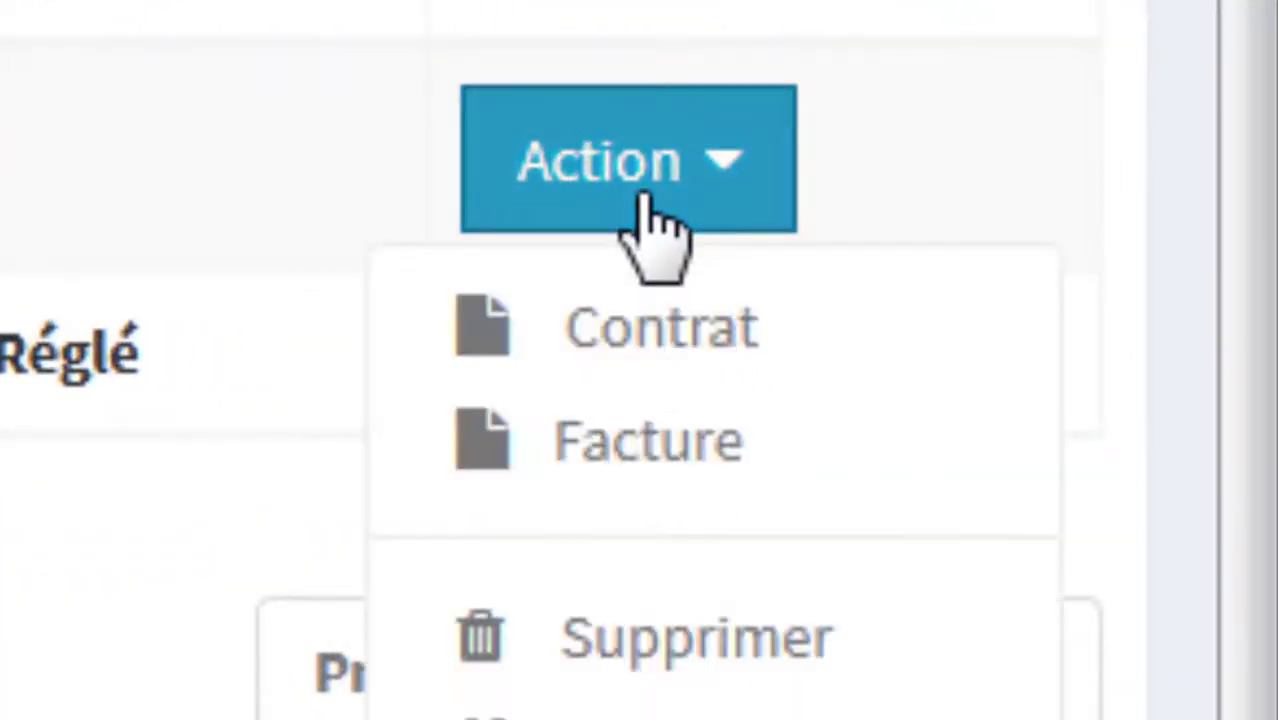
pyautogui.click(630, 520)
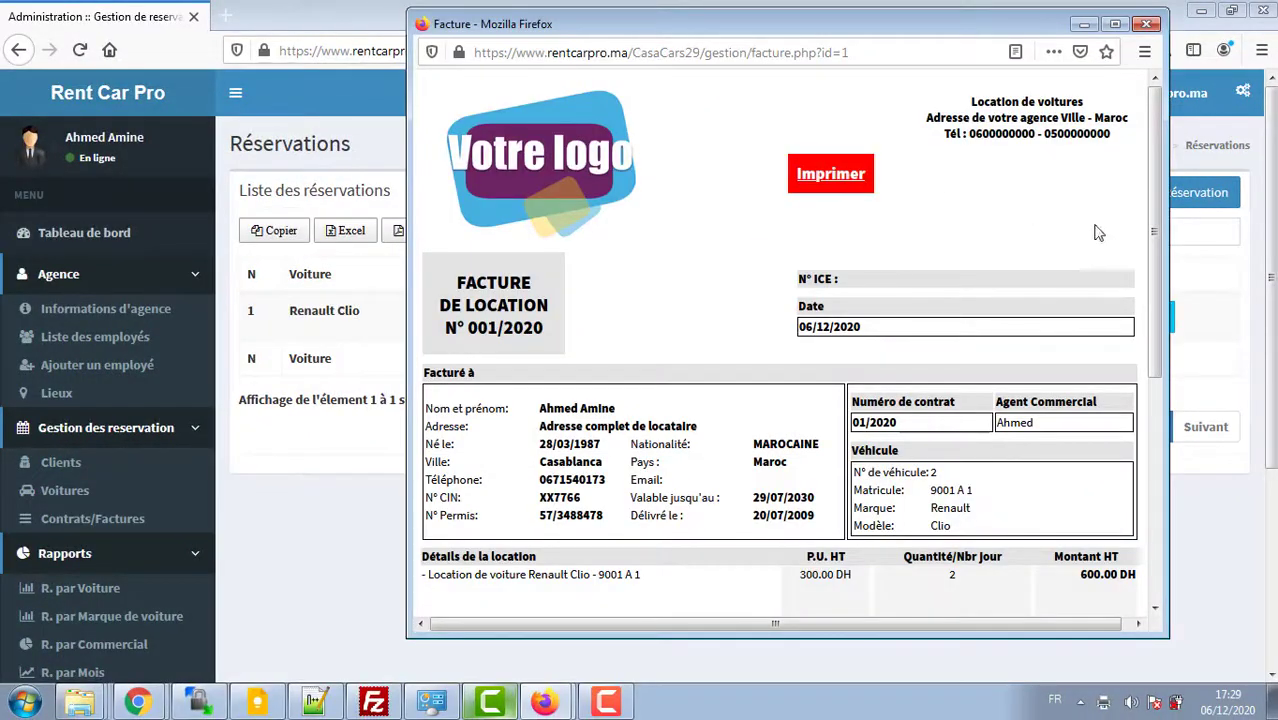
pyautogui.moveTo(1155, 248); pyautogui.dragTo(1155, 246)
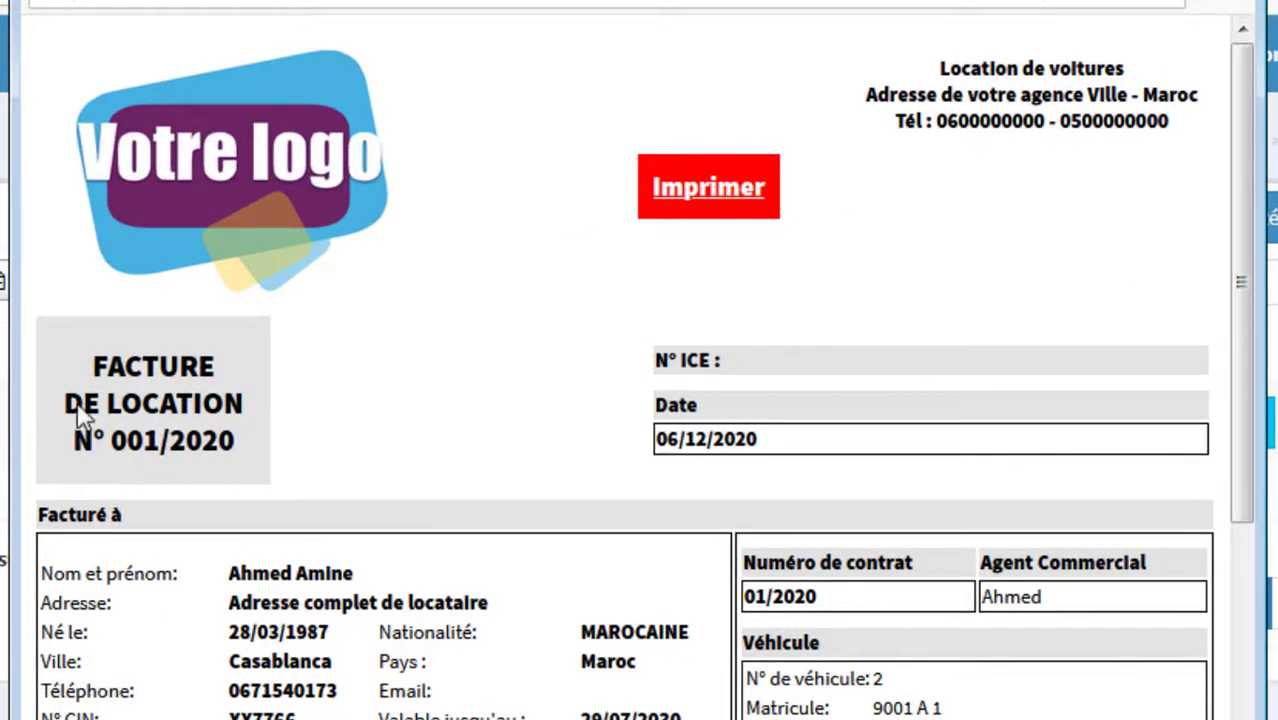
pyautogui.moveTo(76, 434); pyautogui.dragTo(238, 438)
pyautogui.moveTo(806, 290); pyautogui.dragTo(665, 312)
pyautogui.moveTo(163, 440); pyautogui.dragTo(251, 443)
pyautogui.click(252, 445)
pyautogui.moveTo(1232, 408); pyautogui.dragTo(1220, 539)
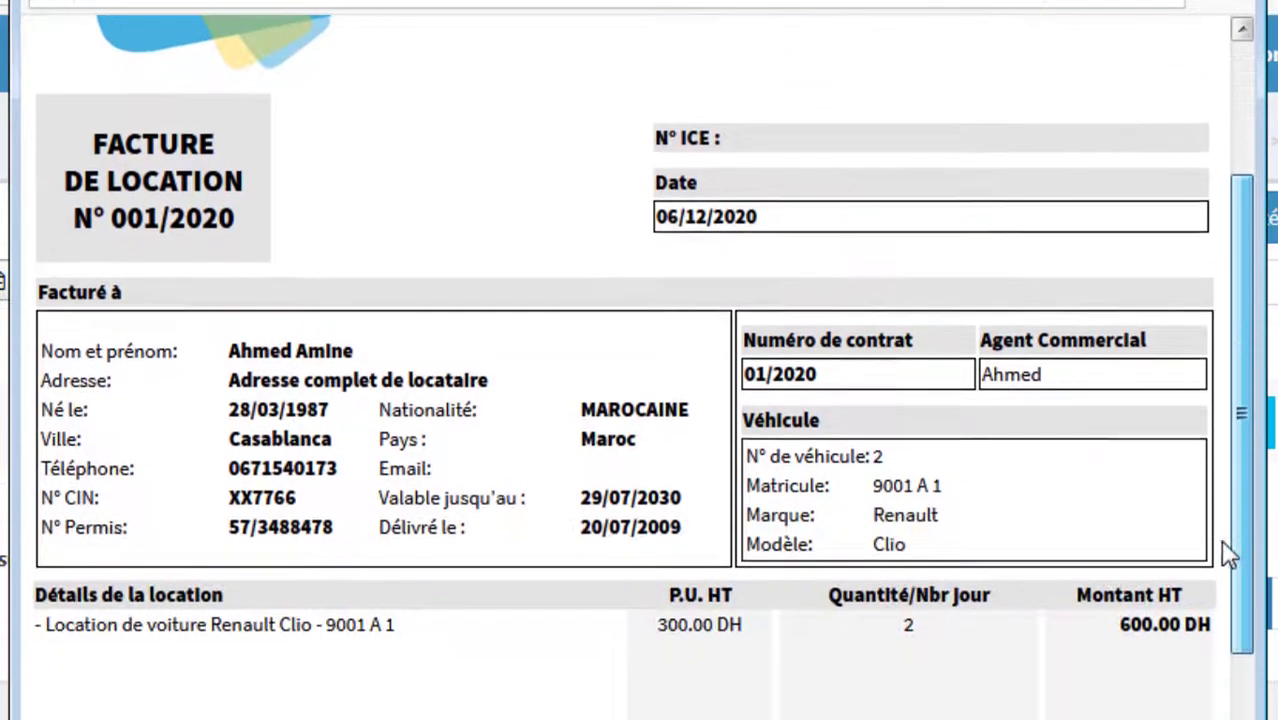
pyautogui.moveTo(218, 392); pyautogui.dragTo(556, 505)
pyautogui.click(672, 510)
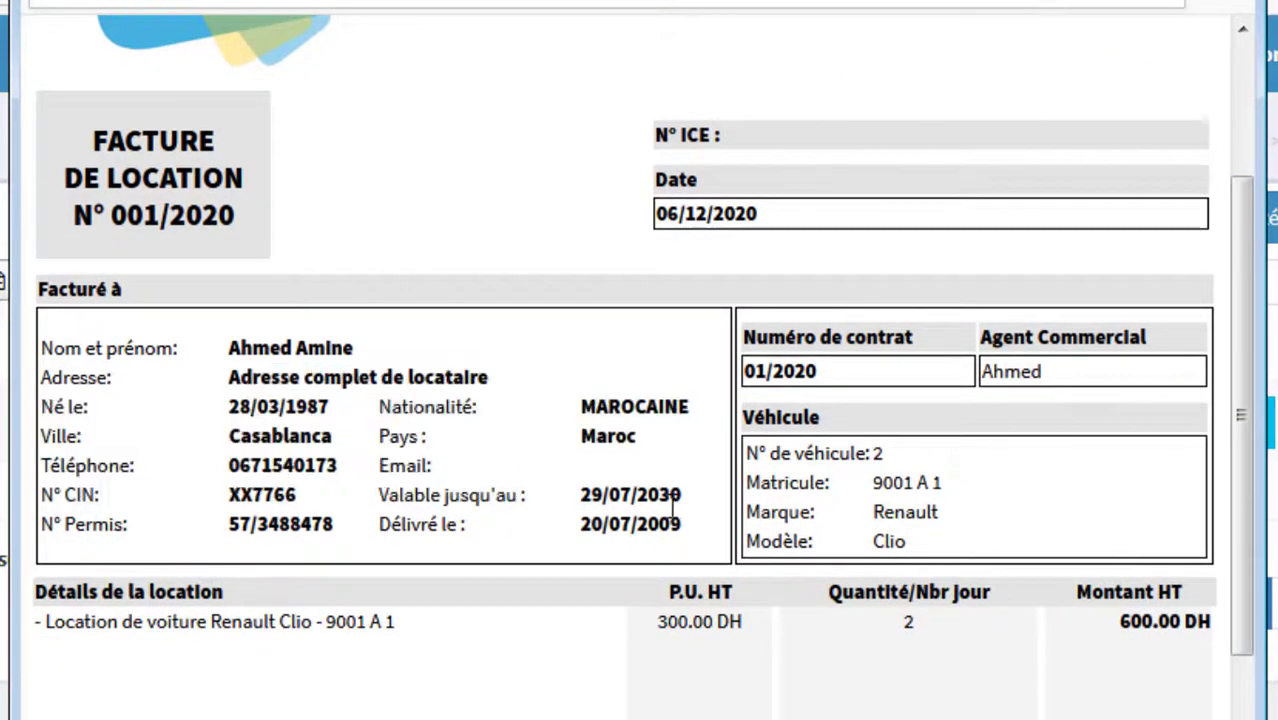
pyautogui.moveTo(925, 527); pyautogui.dragTo(745, 450)
pyautogui.click(893, 480)
pyautogui.moveTo(900, 482); pyautogui.dragTo(915, 511)
pyautogui.click(897, 505)
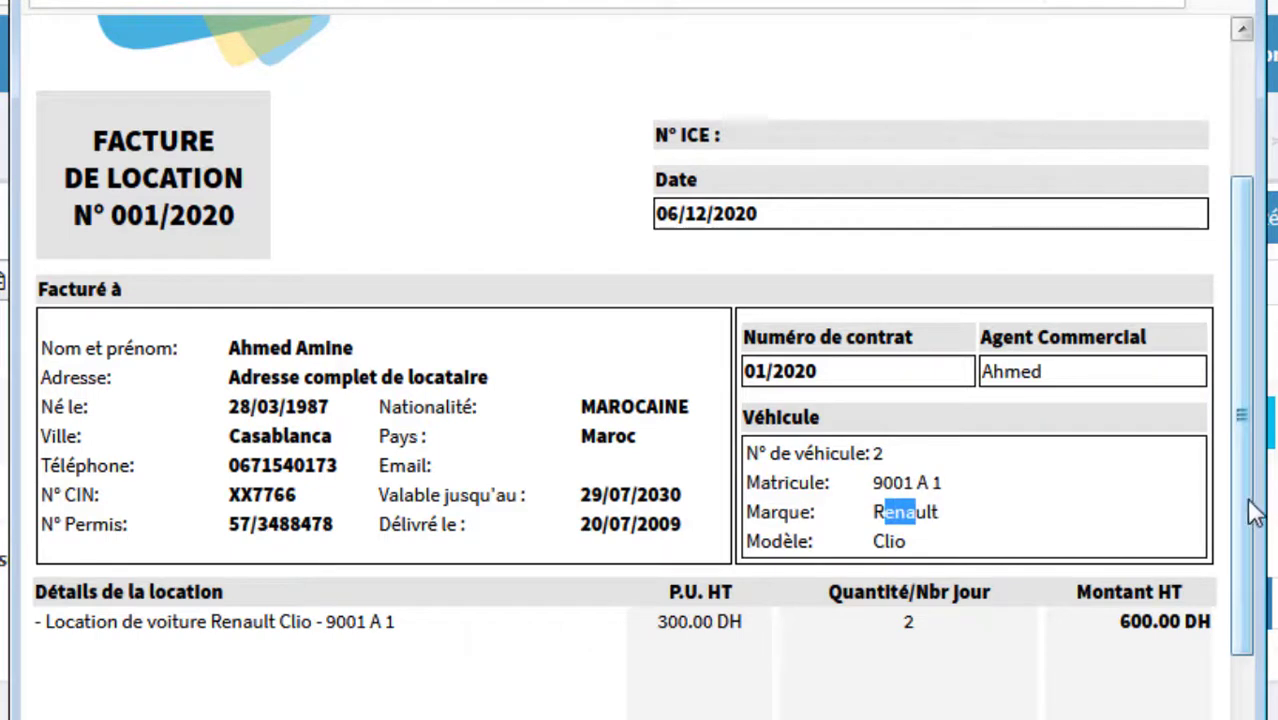
# Step: Check the 300.00 DH unit price, the rental line, the total in words and Total HT
pyautogui.moveTo(1250, 505); pyautogui.dragTo(1244, 591)
pyautogui.moveTo(64, 490); pyautogui.dragTo(403, 493)
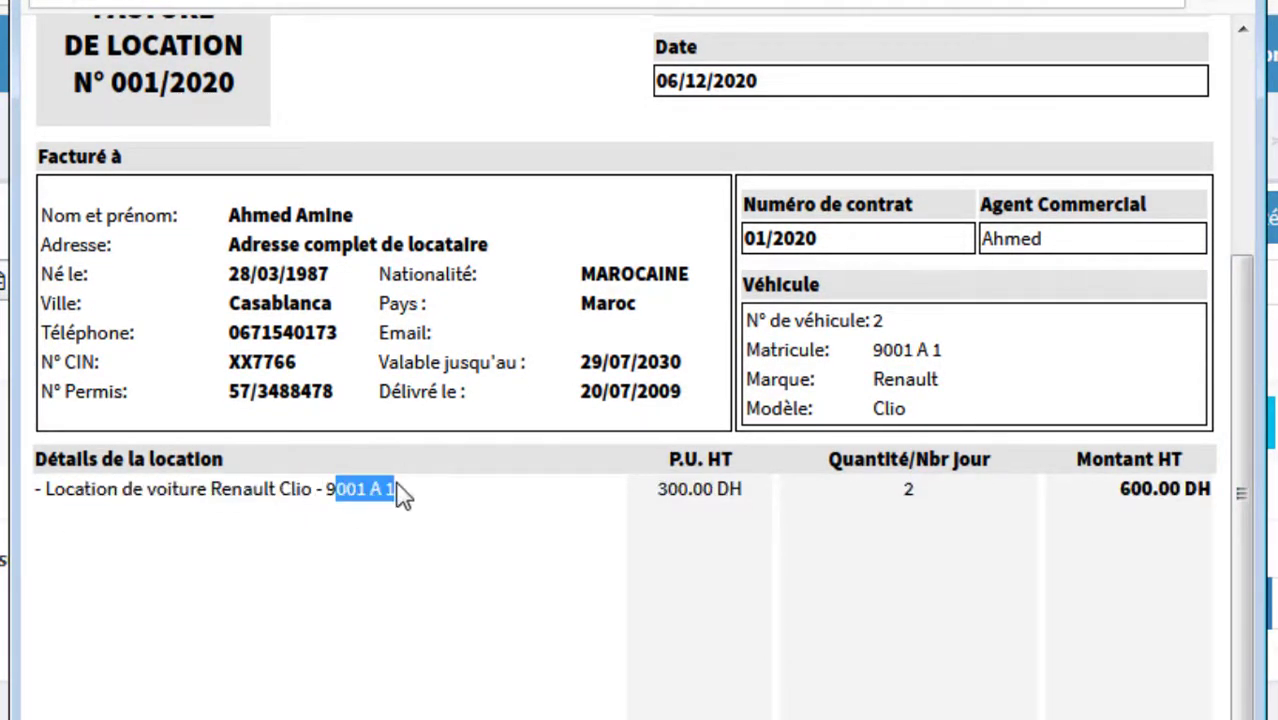
pyautogui.moveTo(652, 489); pyautogui.dragTo(727, 490)
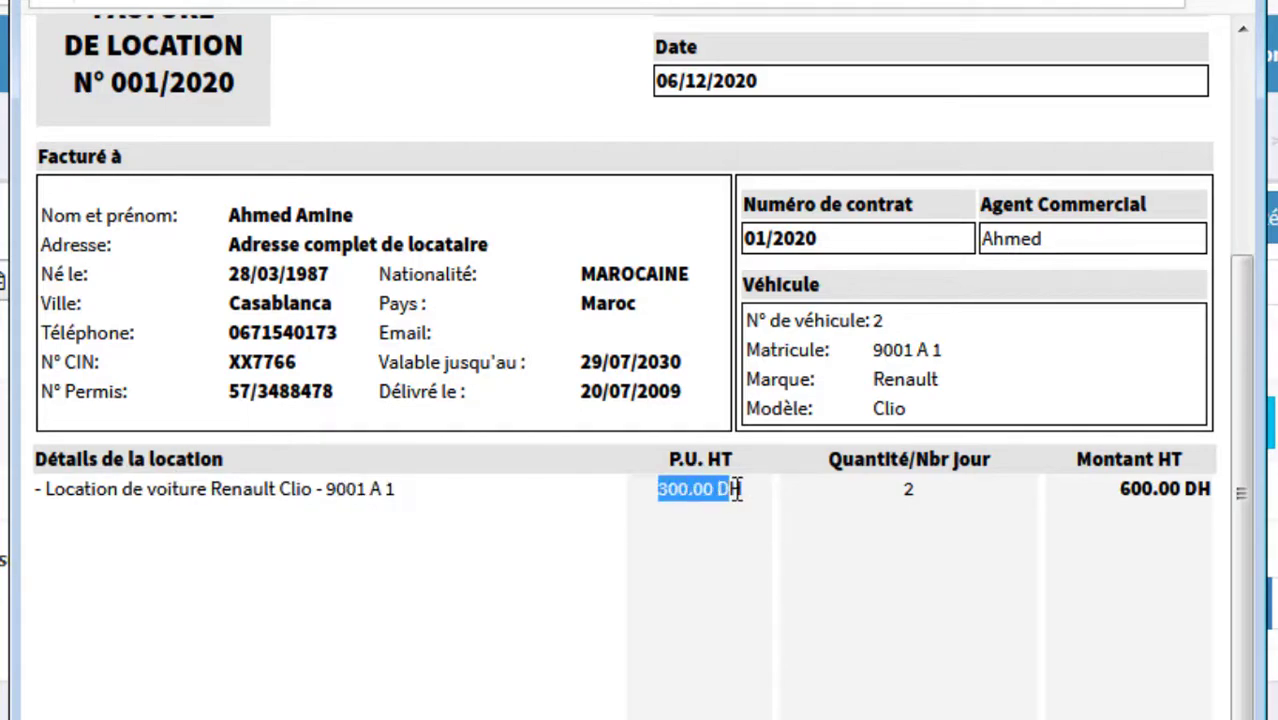
pyautogui.moveTo(897, 488); pyautogui.dragTo(948, 490)
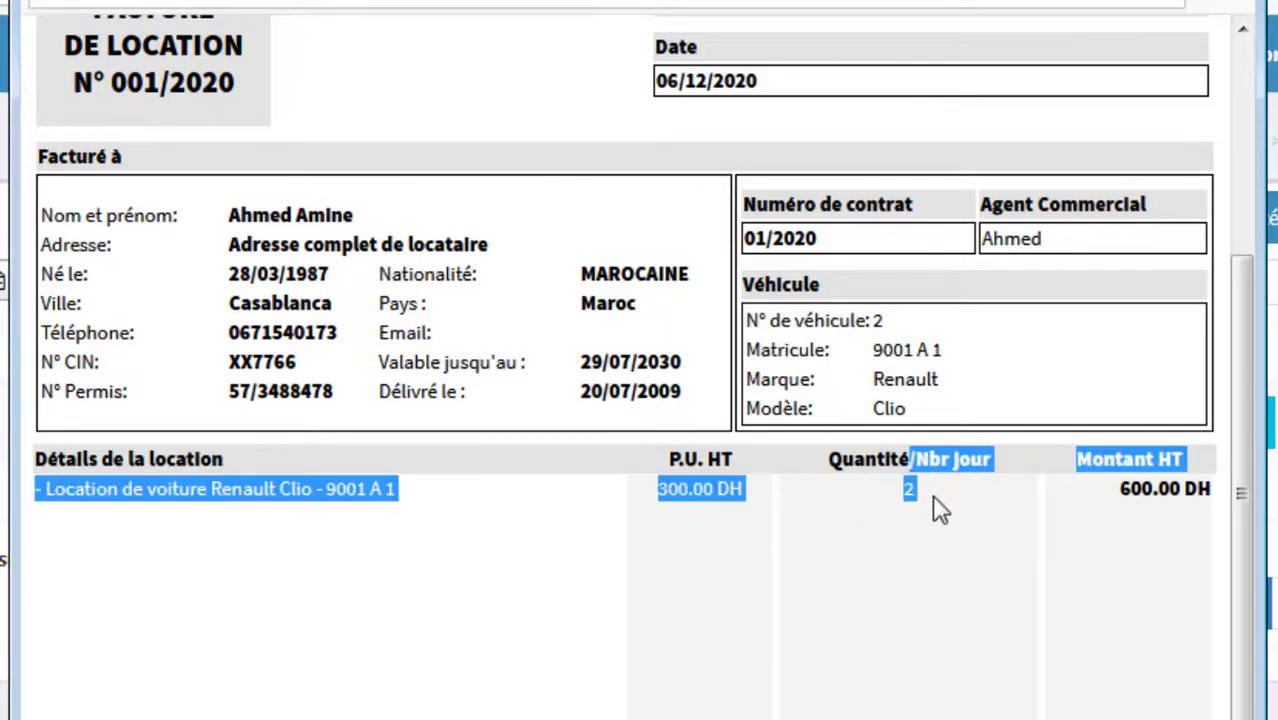
pyautogui.moveTo(1078, 514); pyautogui.dragTo(1155, 491)
pyautogui.moveTo(1098, 434); pyautogui.dragTo(1080, 487)
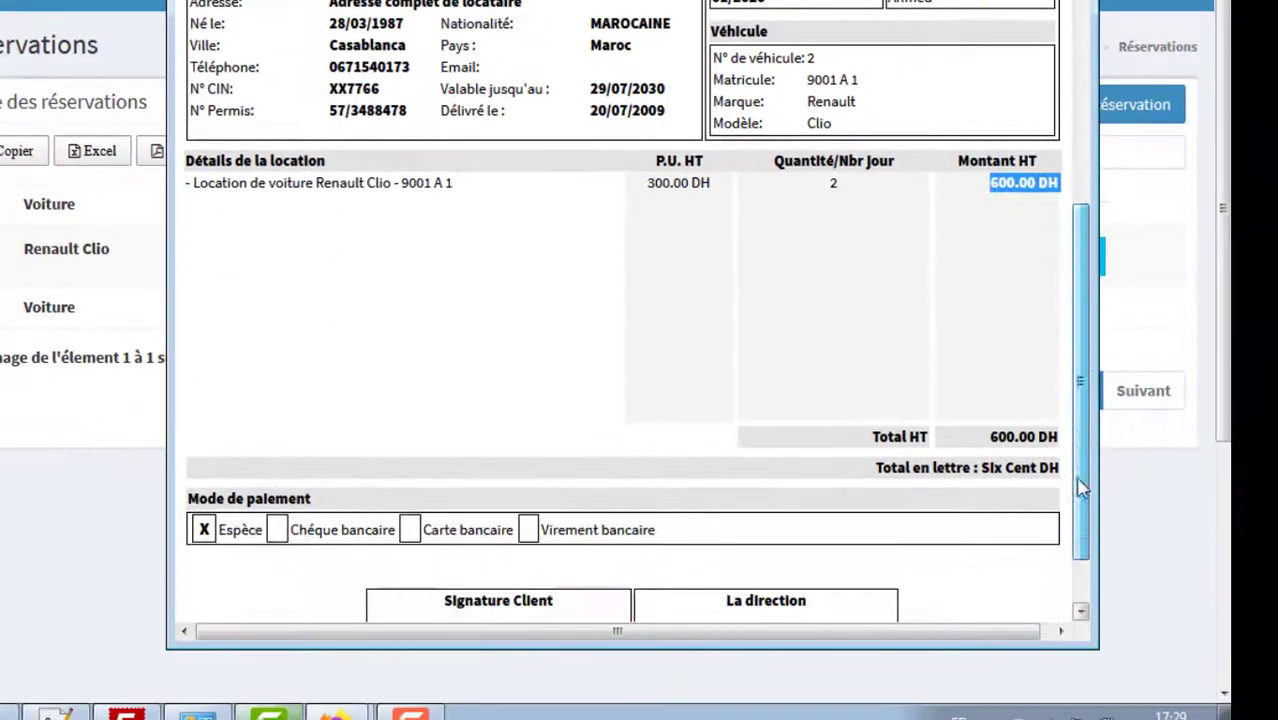
pyautogui.moveTo(973, 468); pyautogui.dragTo(1038, 468)
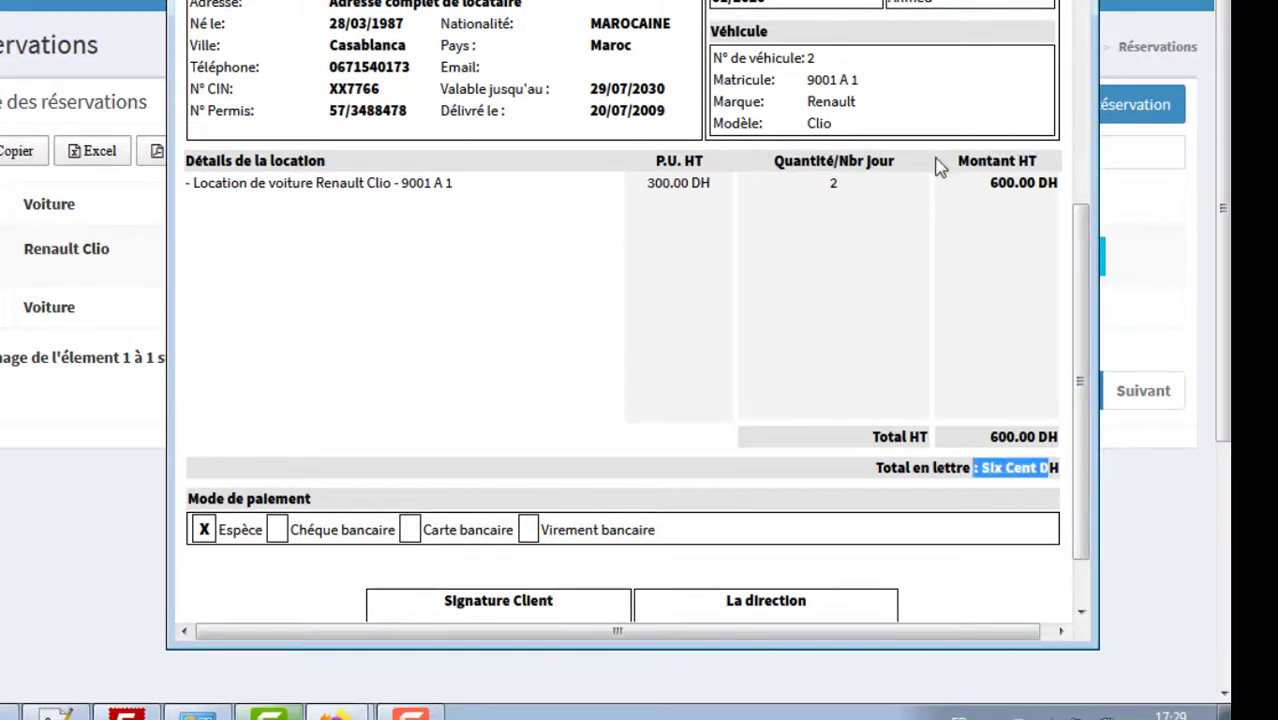
pyautogui.click(918, 277)
pyautogui.tripleClick(889, 437)
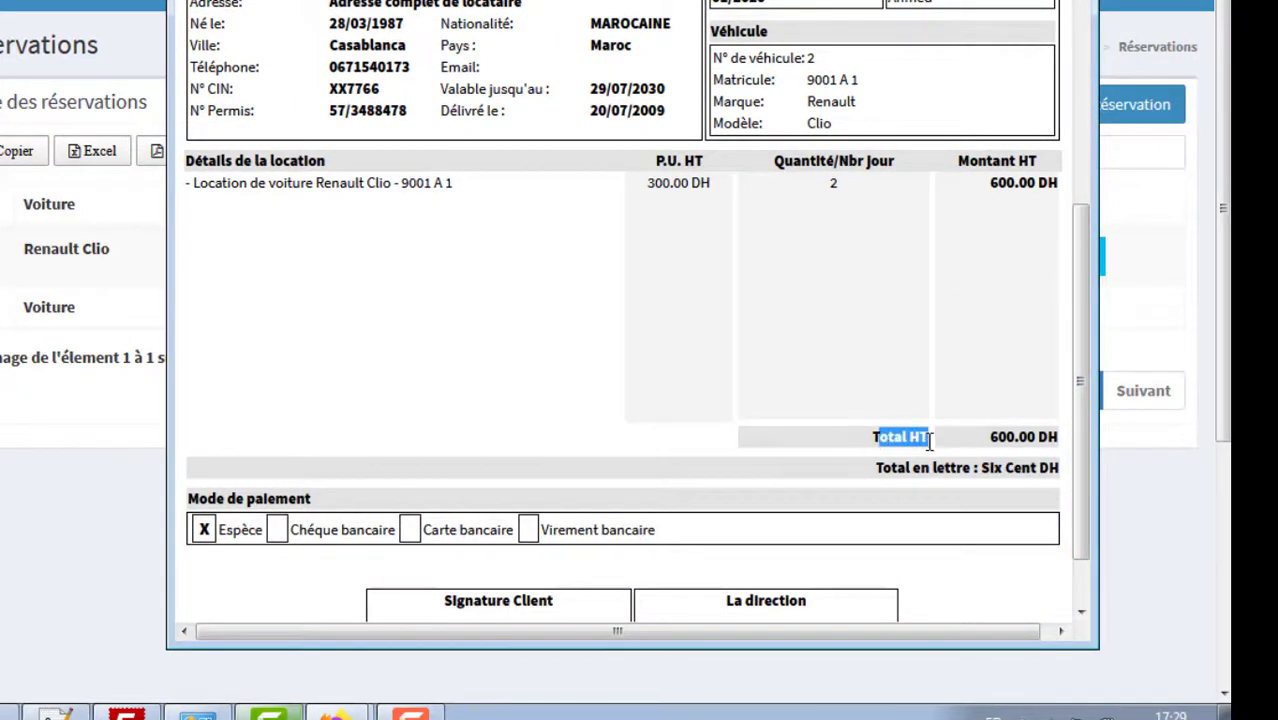
pyautogui.click(1014, 311)
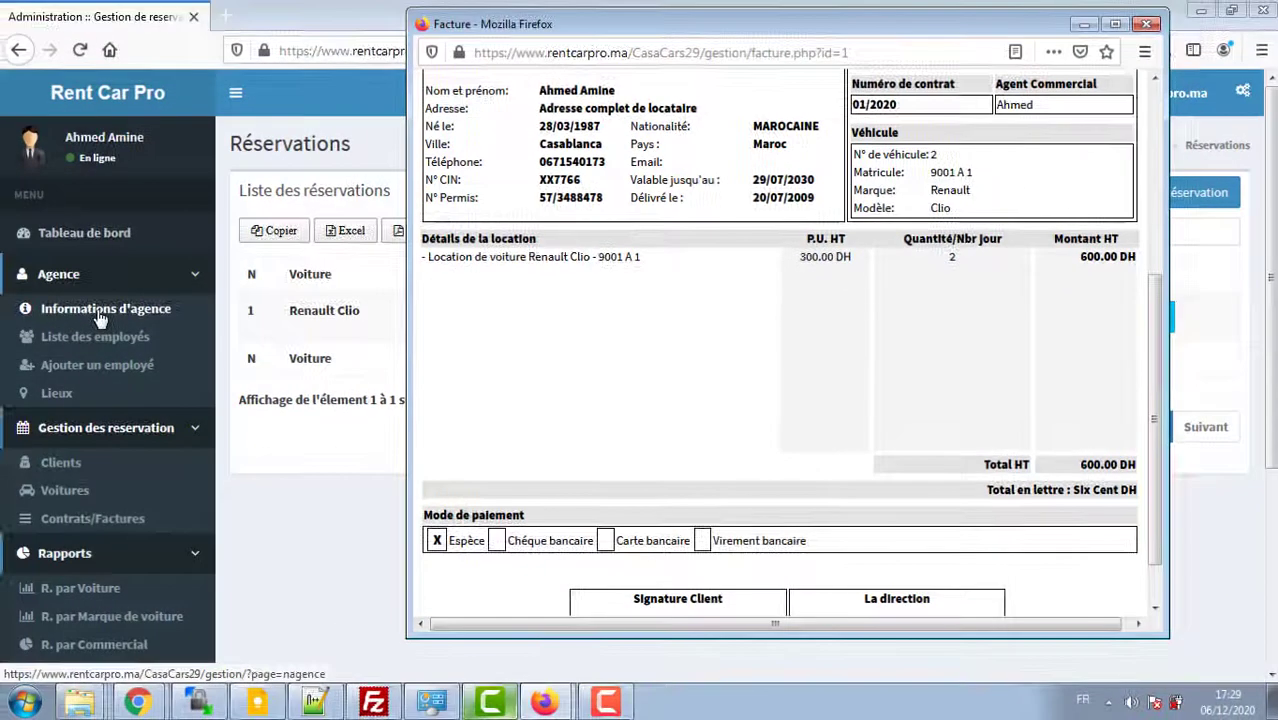
# Step: Change the agency's TVA (%) from 0 to 20 in Informations d'agence
pyautogui.click(101, 317)
pyautogui.click(101, 317)
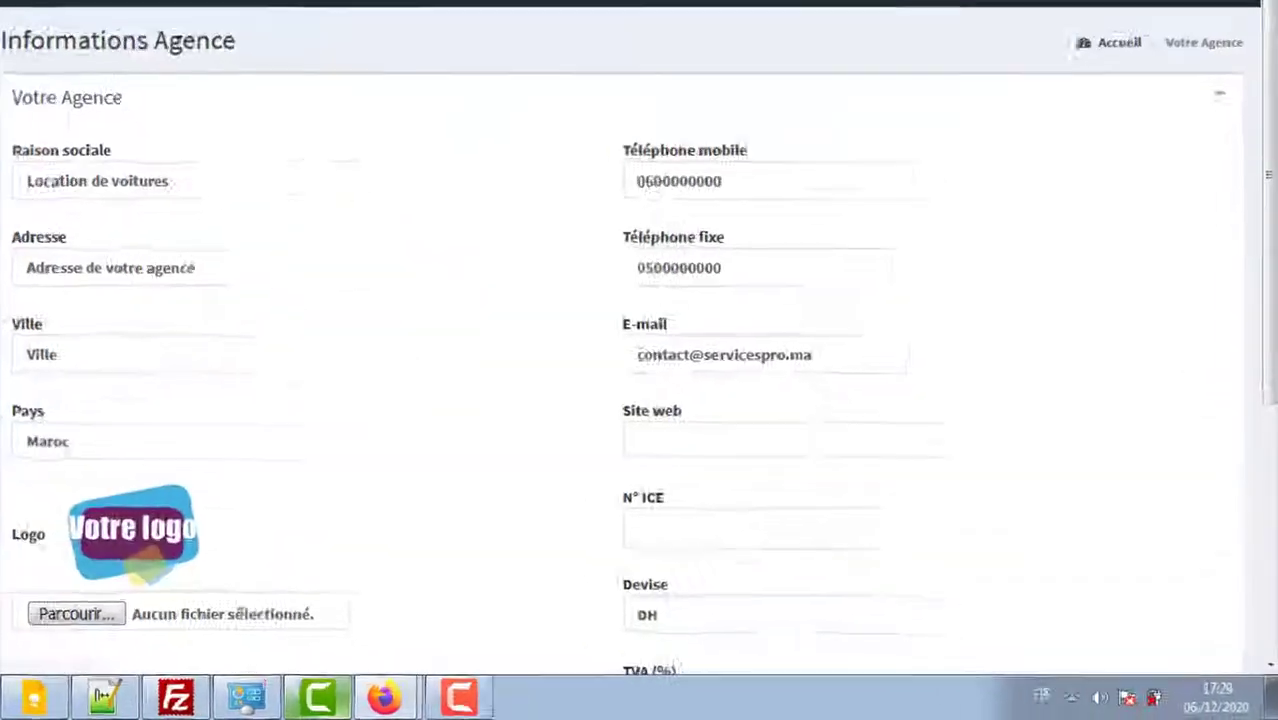
pyautogui.scroll(-3, 101, 317)
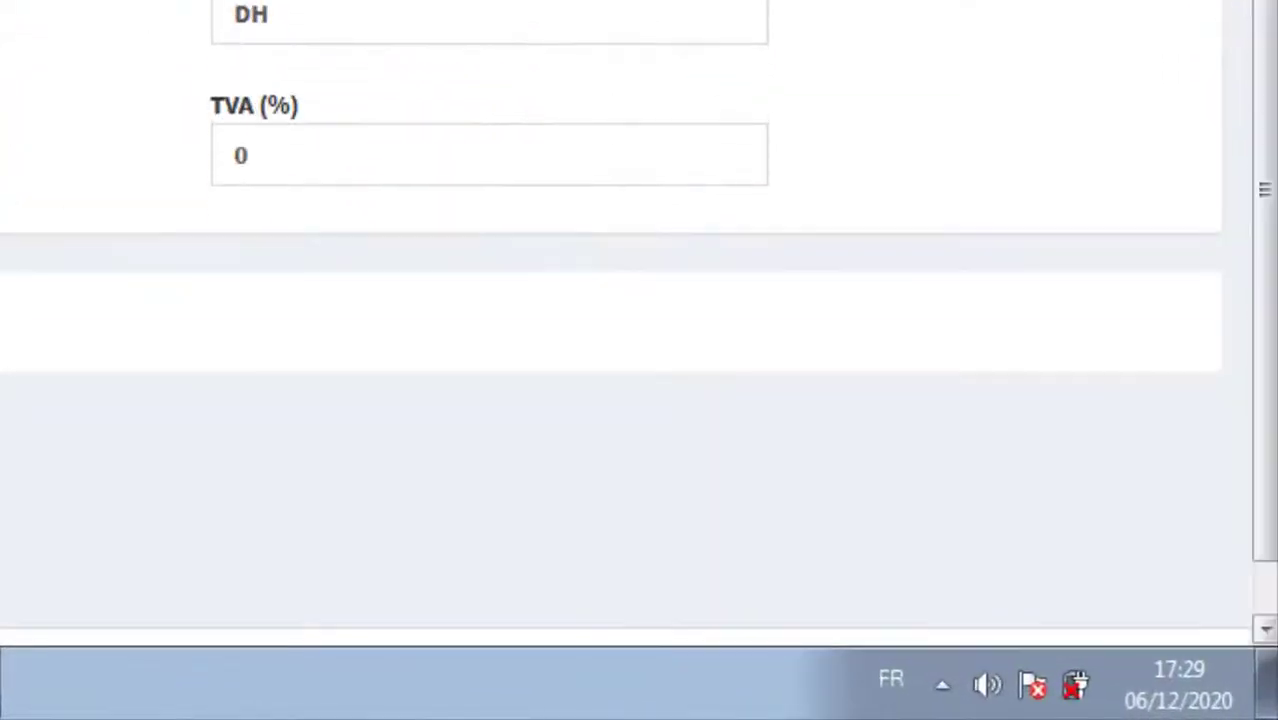
pyautogui.doubleClick(326, 146)
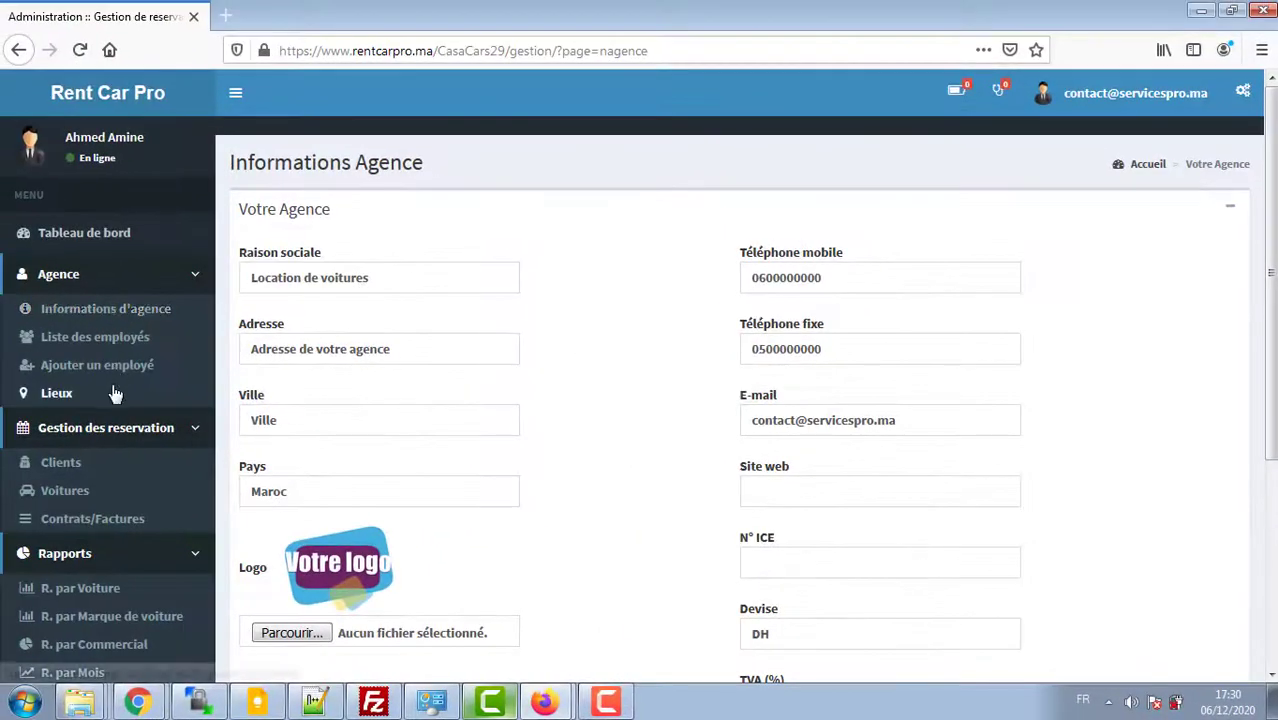
# Step: Reopen invoice 001/2020 and verify 120.00 DH TVA and the 720.00 DH Total TTC
pyautogui.click(103, 518)
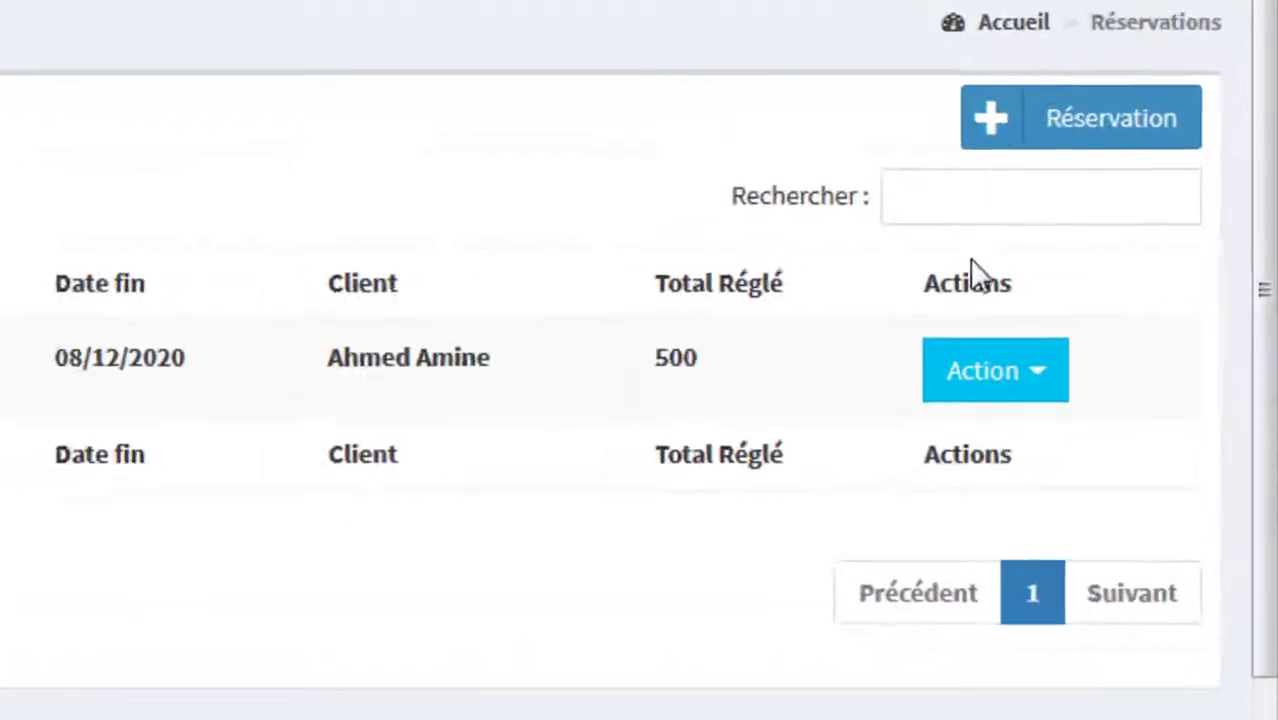
pyautogui.click(1033, 378)
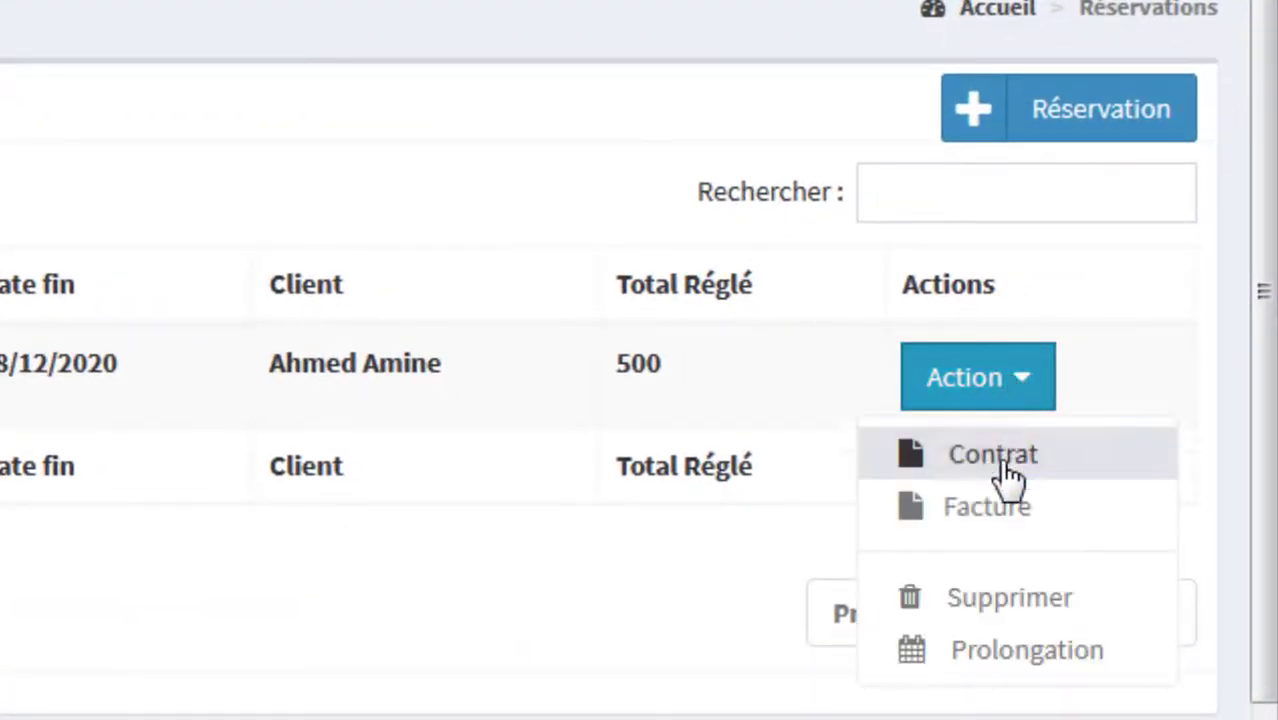
pyautogui.click(1026, 466)
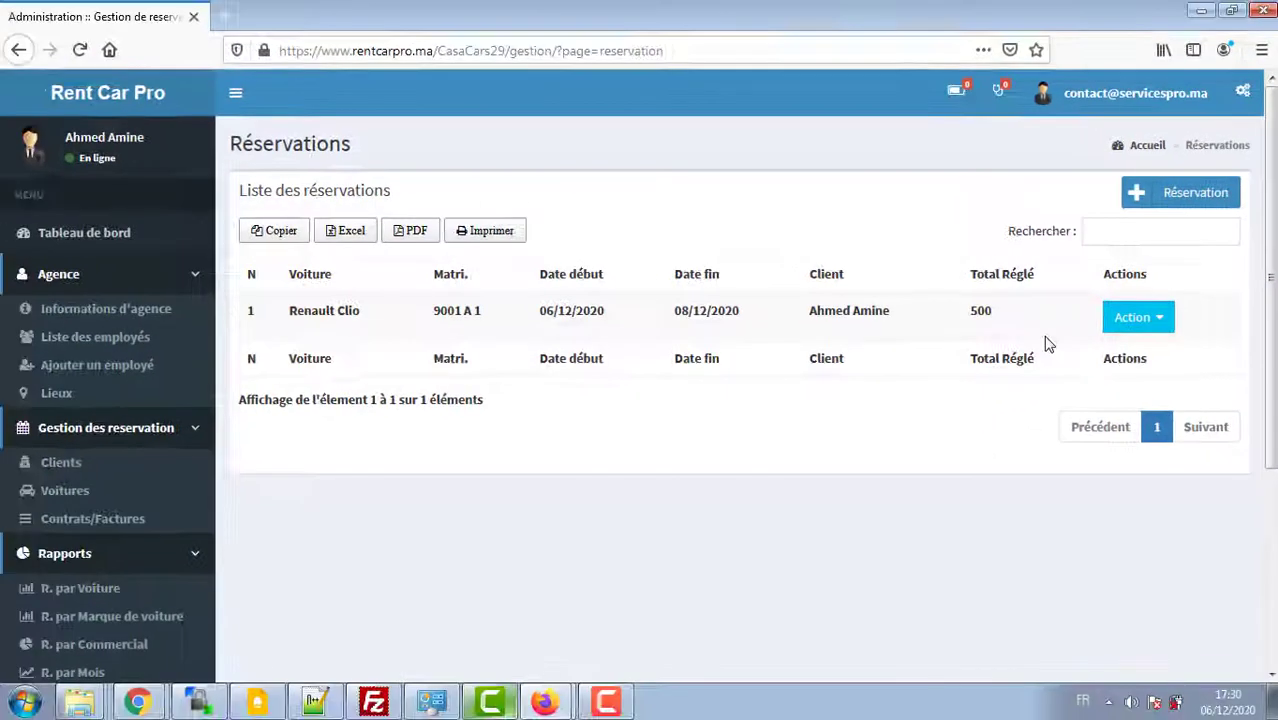
pyautogui.hotkey('alt', 'Tab')
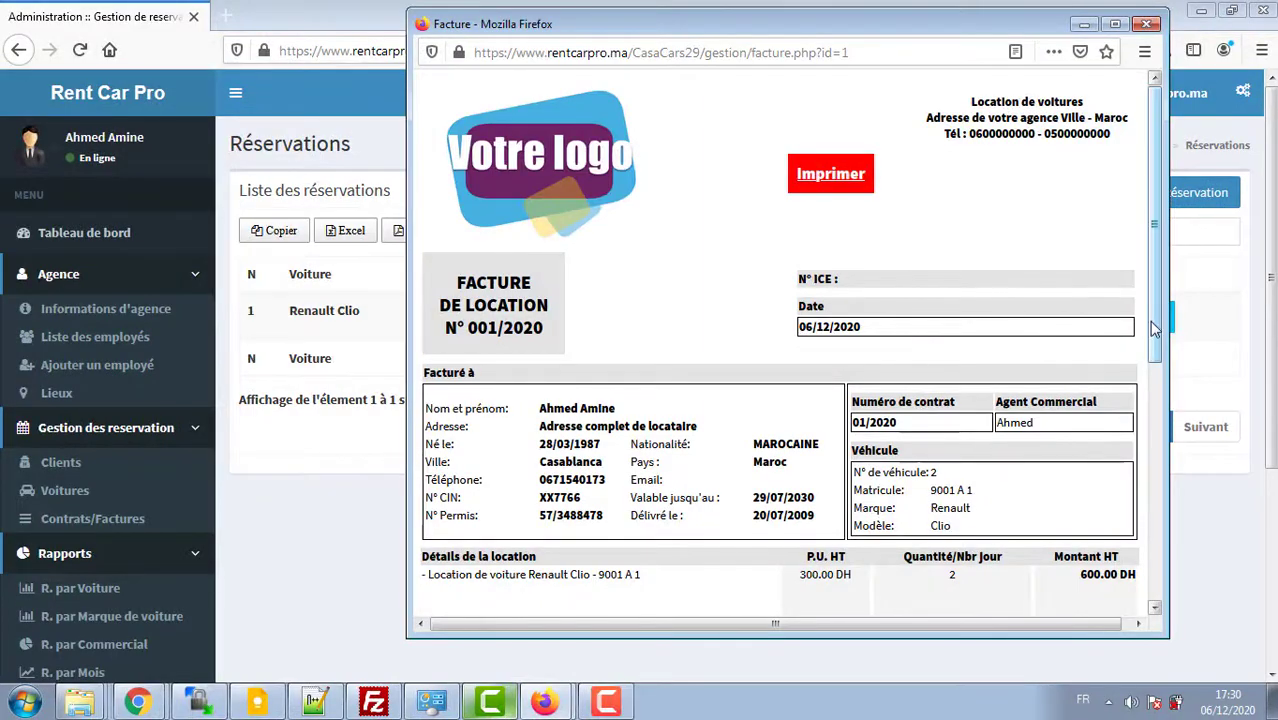
pyautogui.moveTo(1151, 324); pyautogui.dragTo(1144, 487)
pyautogui.moveTo(1203, 563); pyautogui.dragTo(1205, 617)
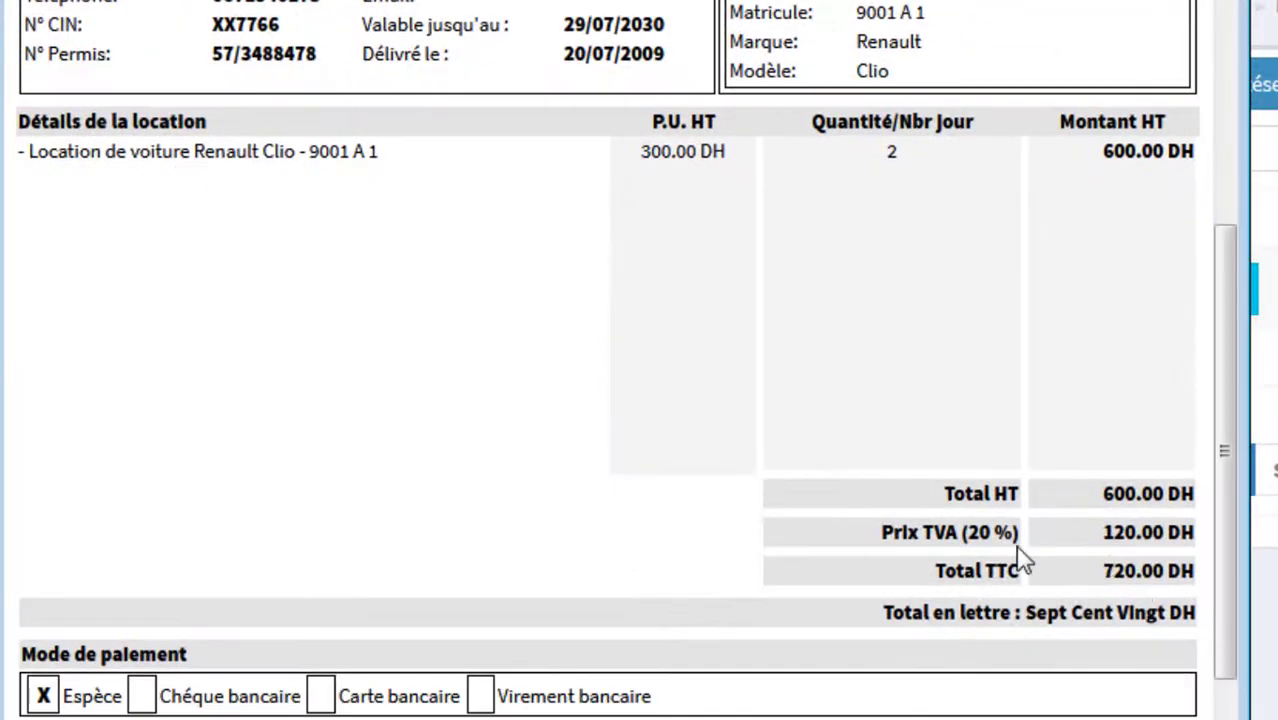
pyautogui.moveTo(968, 565); pyautogui.dragTo(1020, 567)
pyautogui.moveTo(964, 528); pyautogui.dragTo(1022, 540)
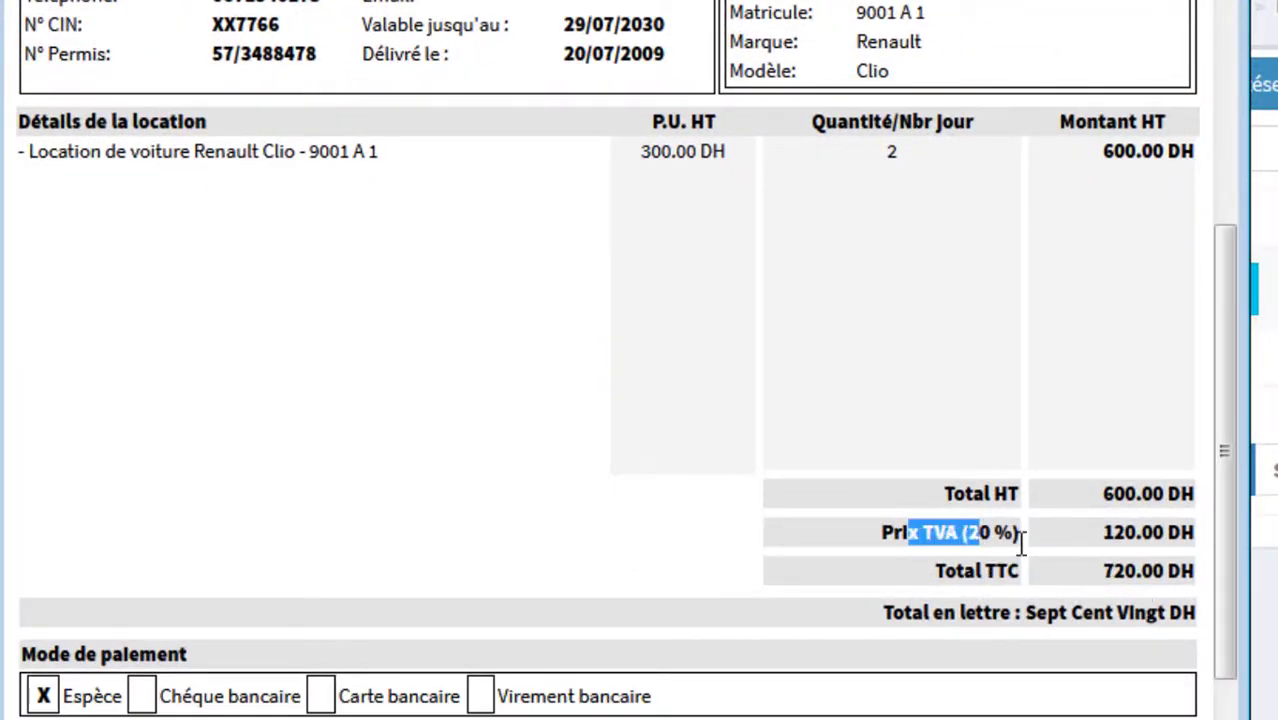
pyautogui.moveTo(1088, 582); pyautogui.dragTo(1125, 582)
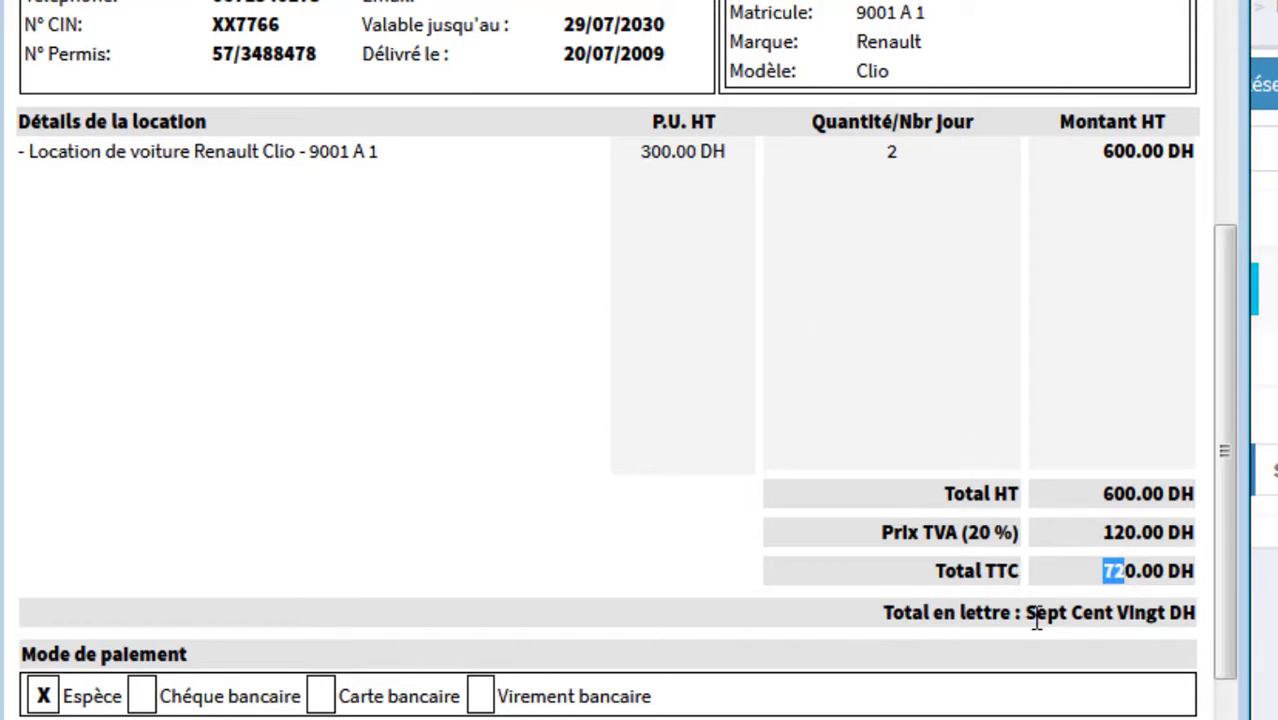
pyautogui.moveTo(1036, 618); pyautogui.dragTo(1160, 608)
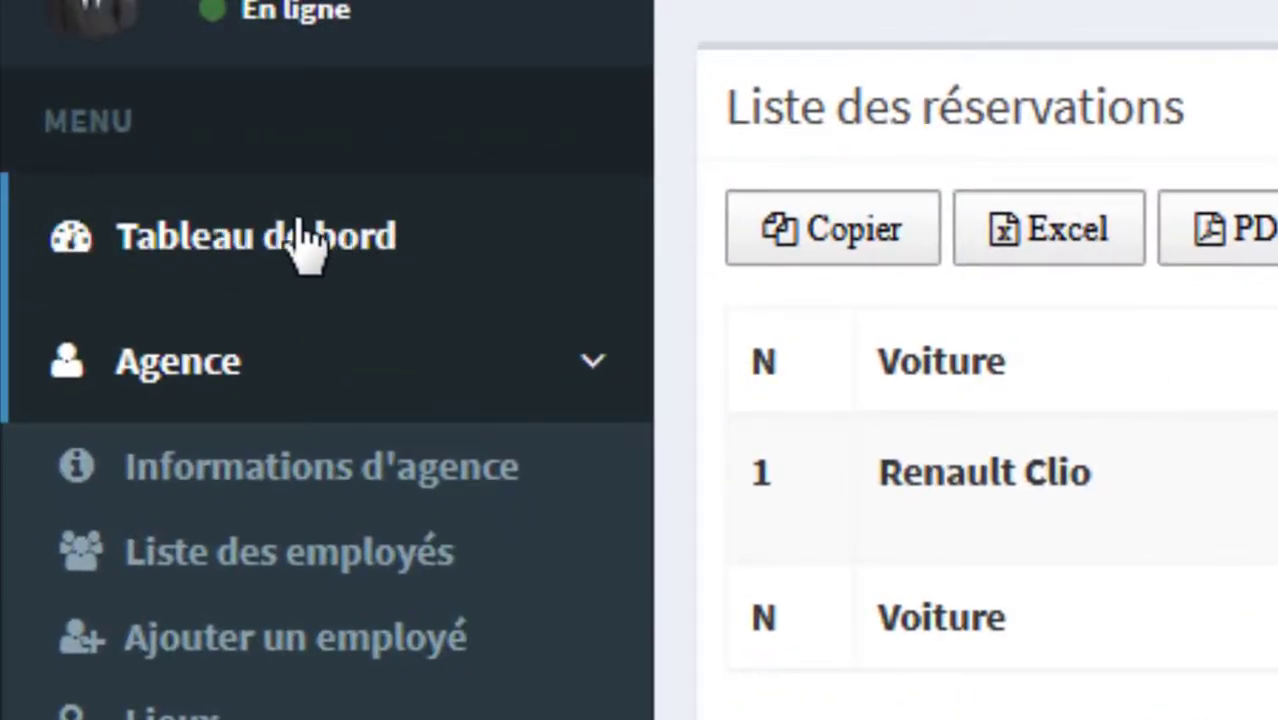
# Step: On the dashboard, check the Renault Clio's return date and 17:30 time and the Dacia Logan entry
pyautogui.click(318, 240)
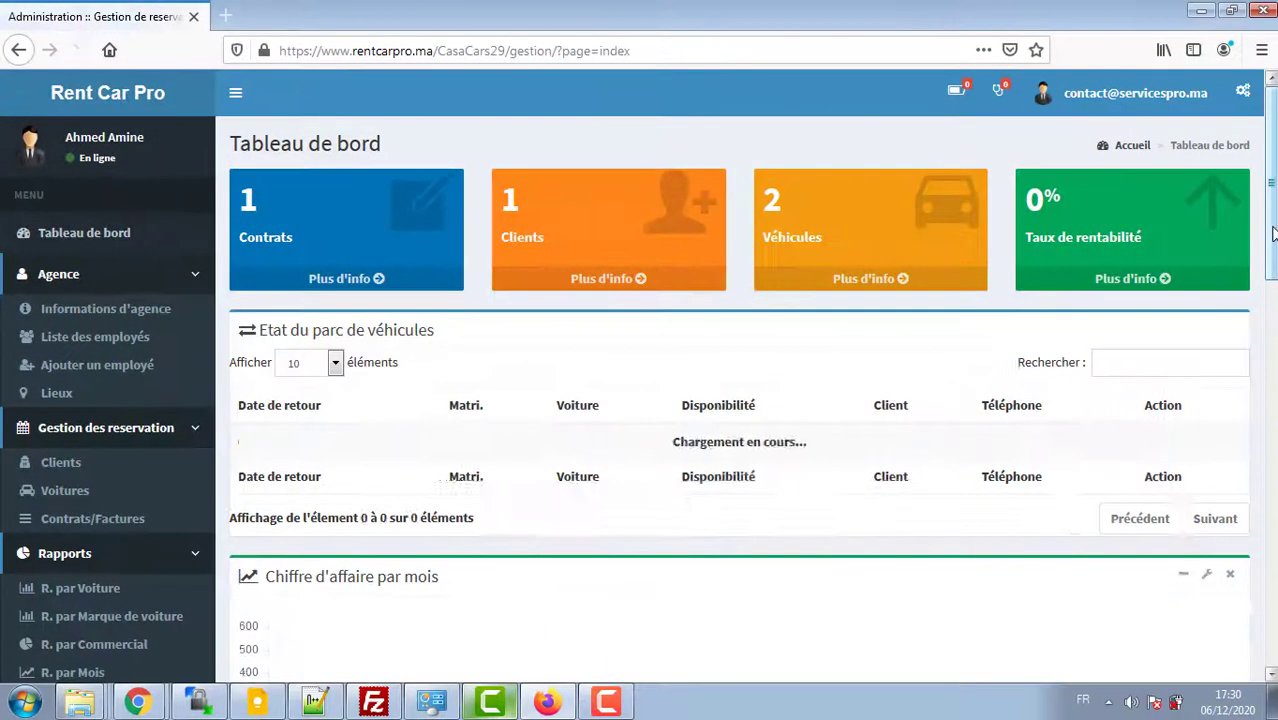
pyautogui.moveTo(1272, 233); pyautogui.dragTo(1272, 267)
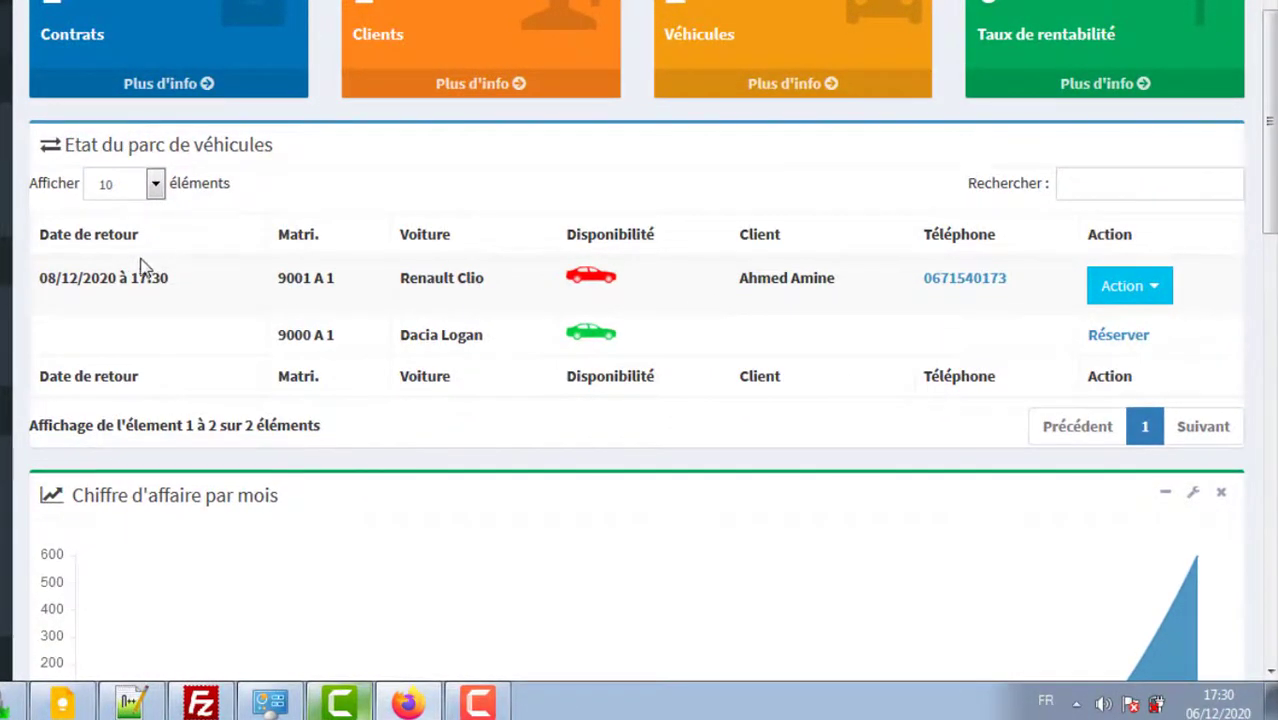
pyautogui.moveTo(107, 278); pyautogui.dragTo(424, 286)
pyautogui.click(624, 283)
pyautogui.moveTo(48, 278); pyautogui.dragTo(180, 280)
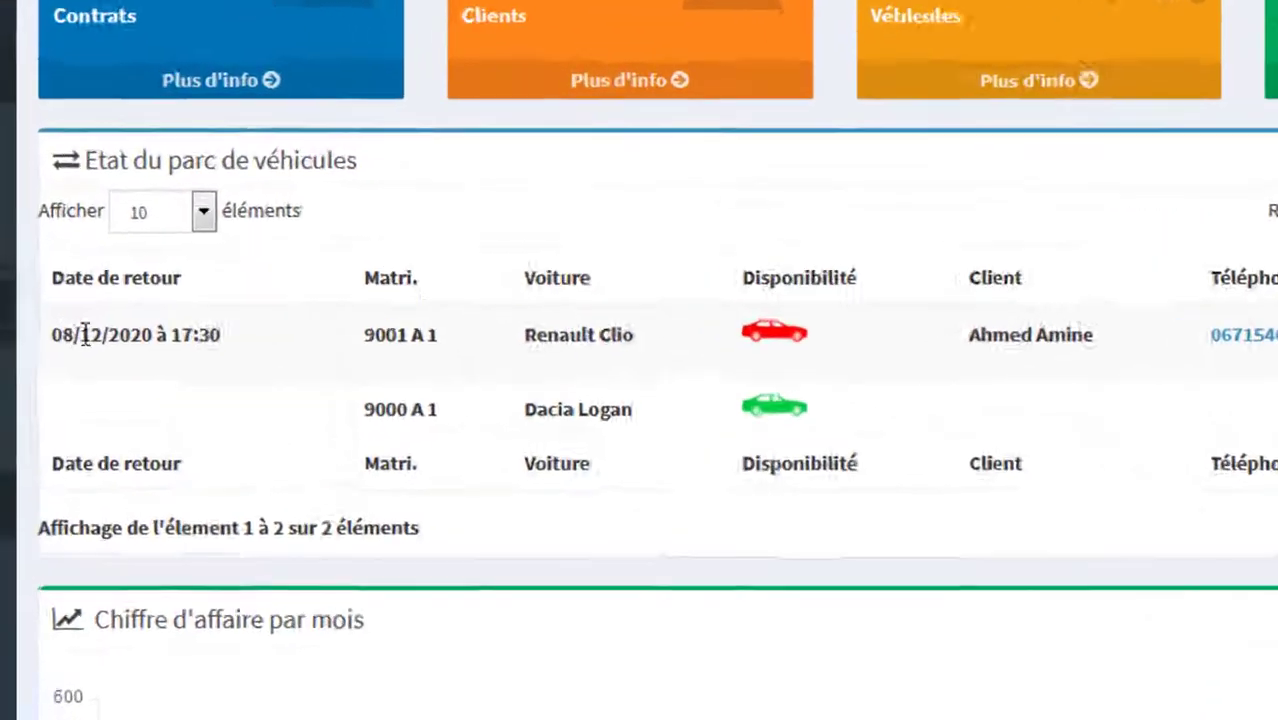
pyautogui.click(314, 394)
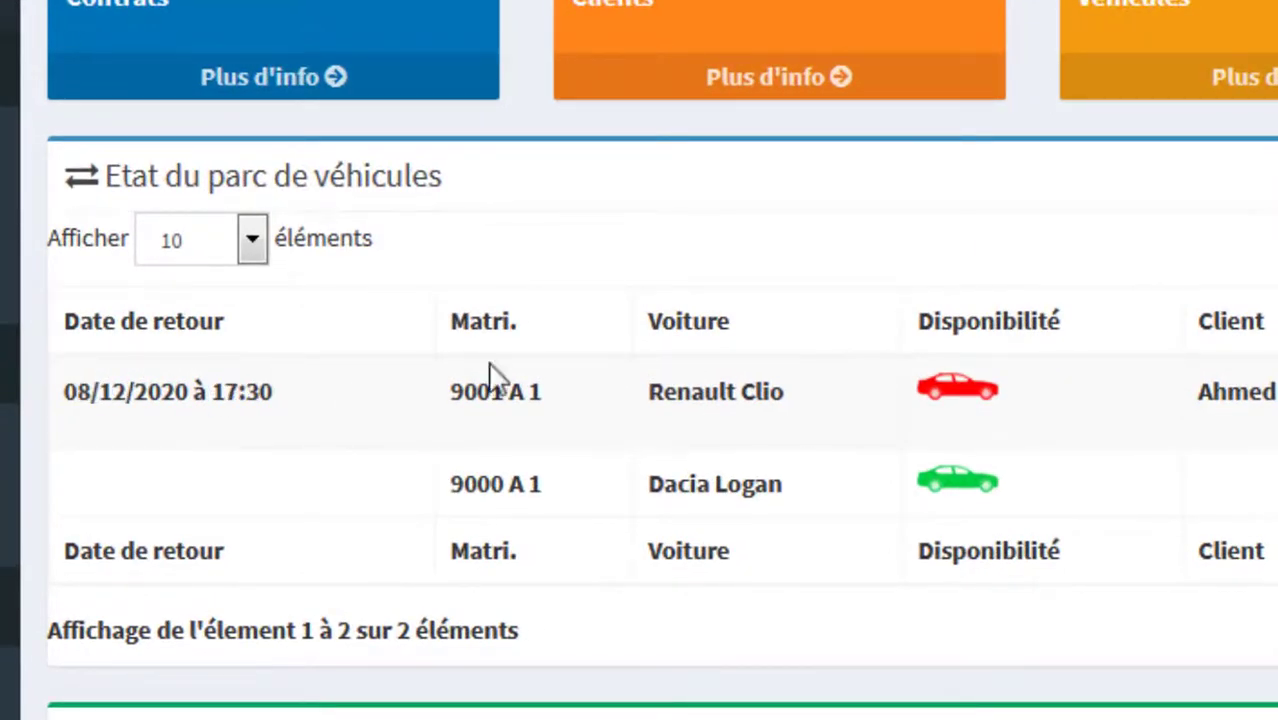
pyautogui.moveTo(784, 484); pyautogui.dragTo(748, 476)
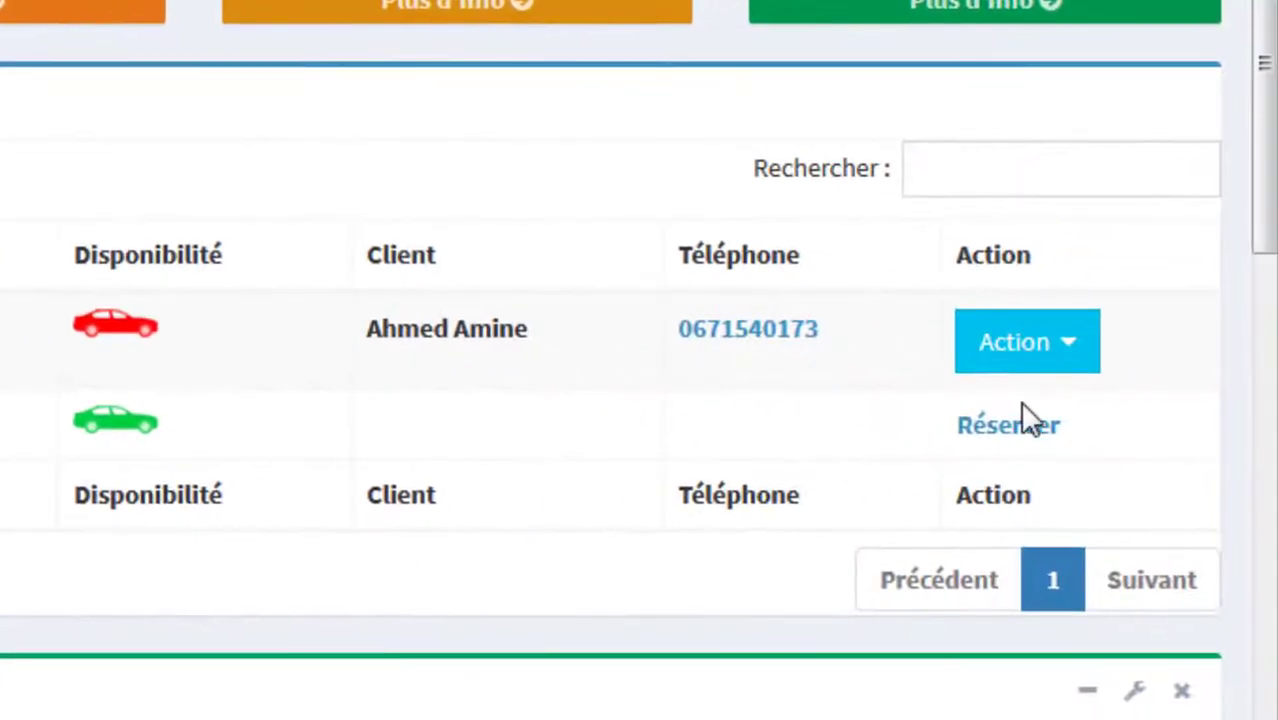
# Step: Open the available car's reservation form, then go back to the dashboard
pyautogui.click(1010, 432)
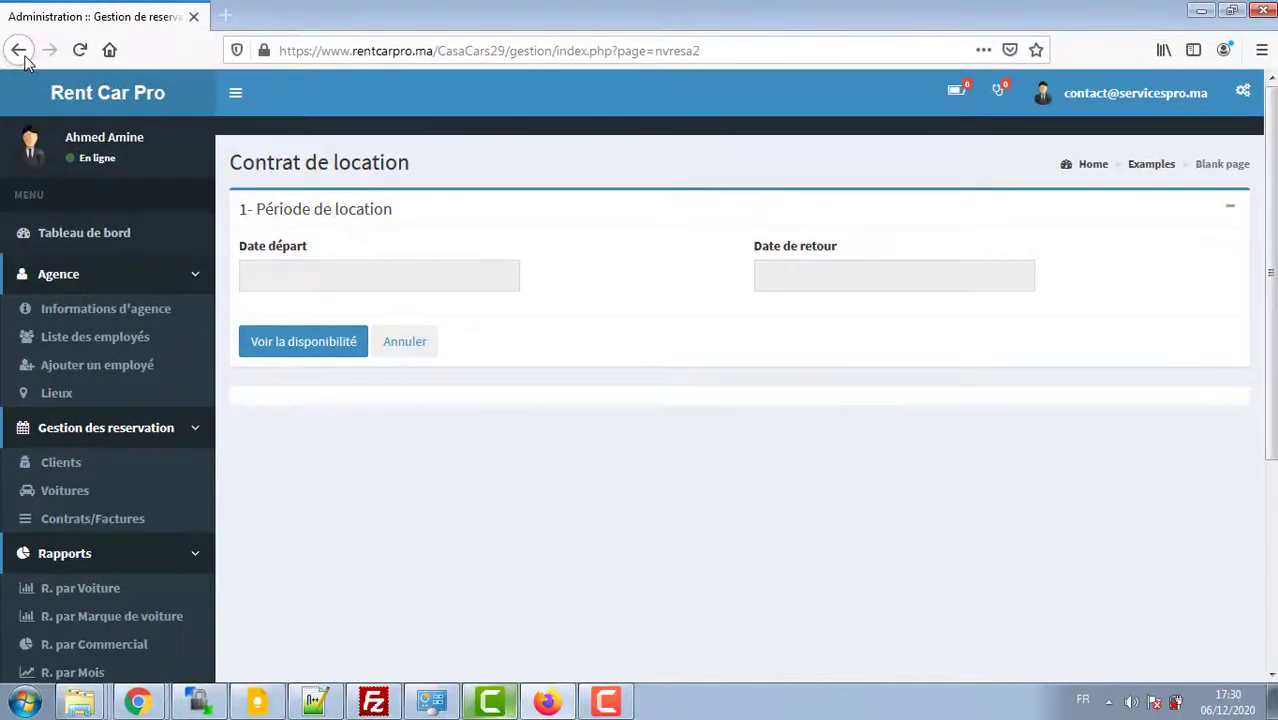
pyautogui.click(21, 53)
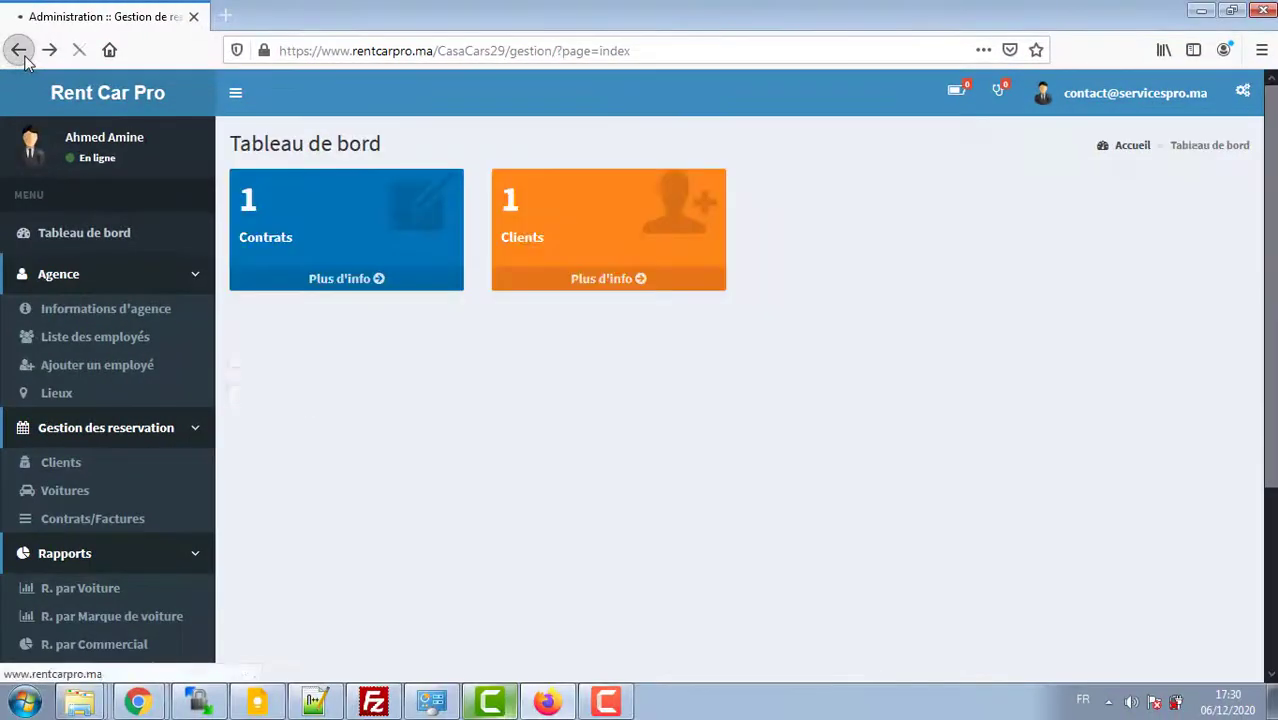
pyautogui.click(21, 52)
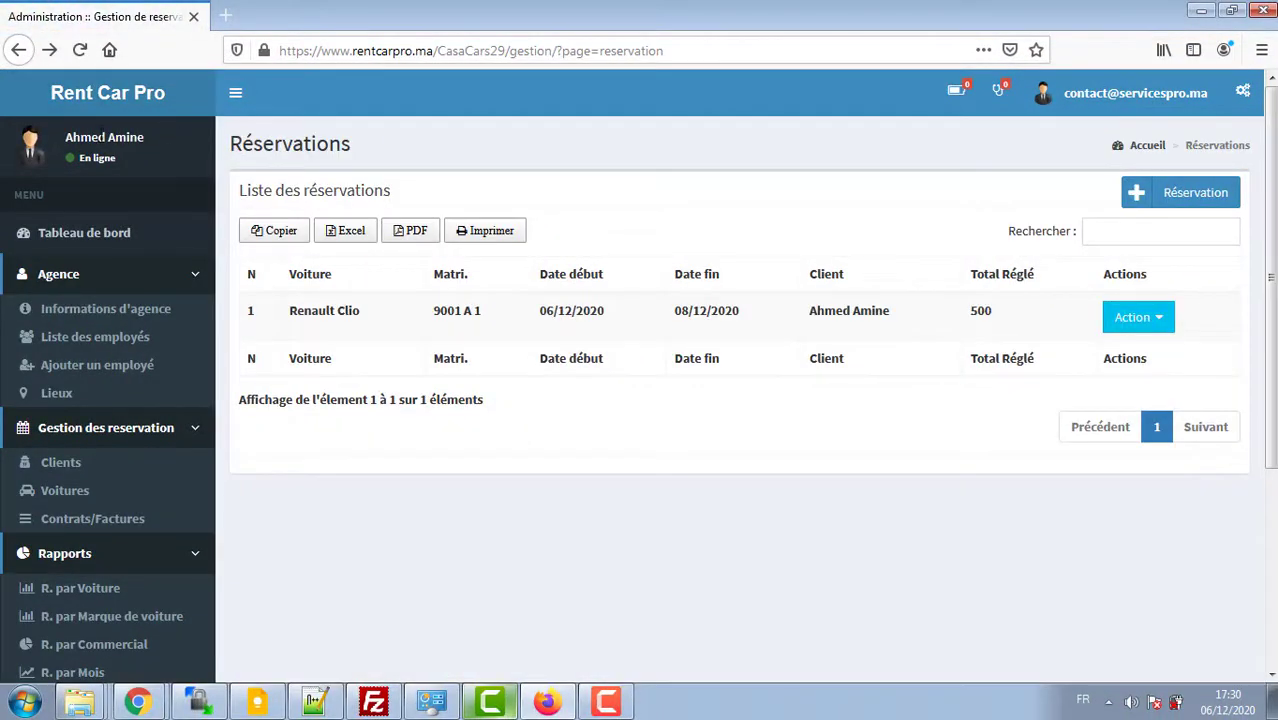
pyautogui.click(88, 106)
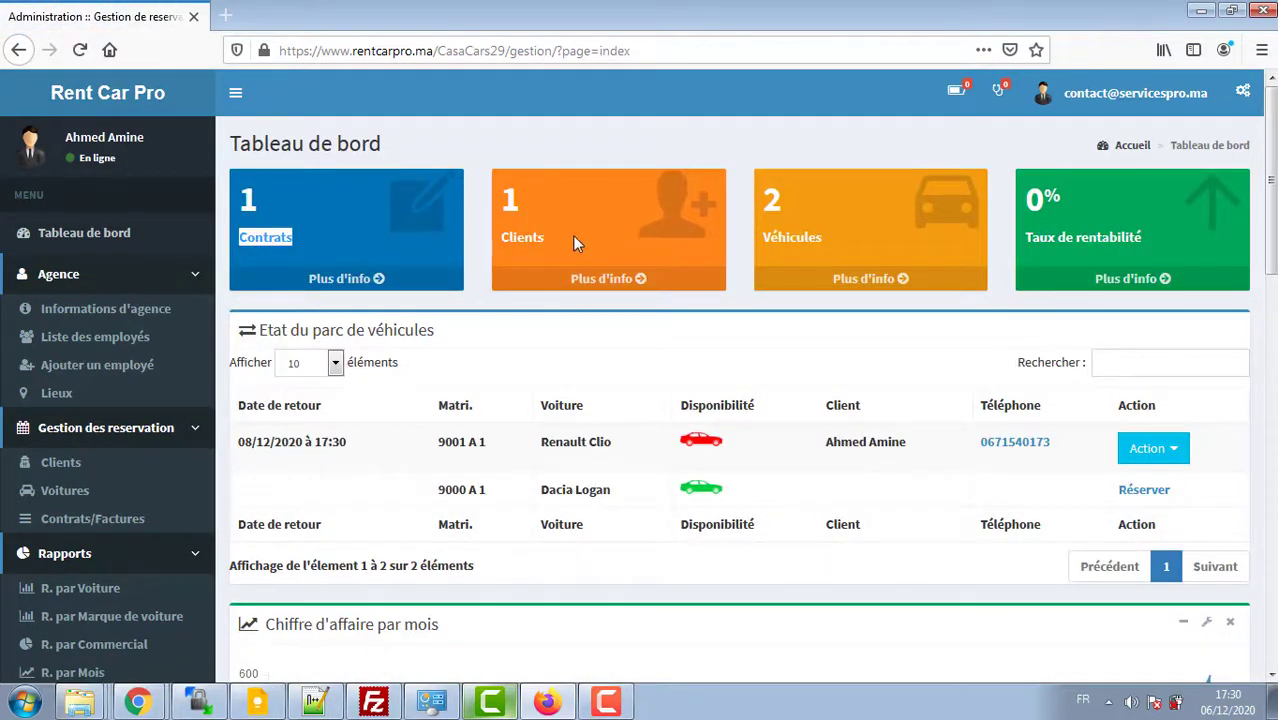
# Step: Scroll through the dashboard's fleet status and revenue charts, then back to the top
pyautogui.moveTo(548, 237); pyautogui.dragTo(511, 238)
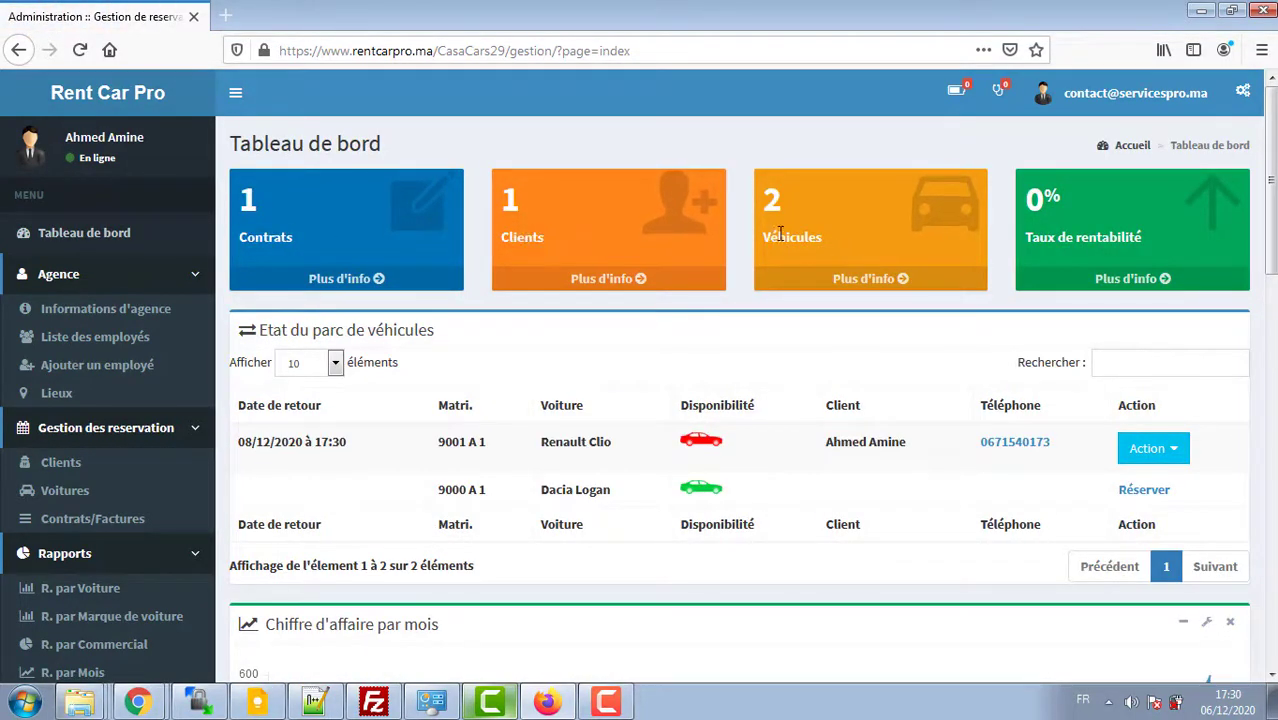
pyautogui.moveTo(1268, 232); pyautogui.dragTo(1268, 347)
pyautogui.moveTo(1216, 345)
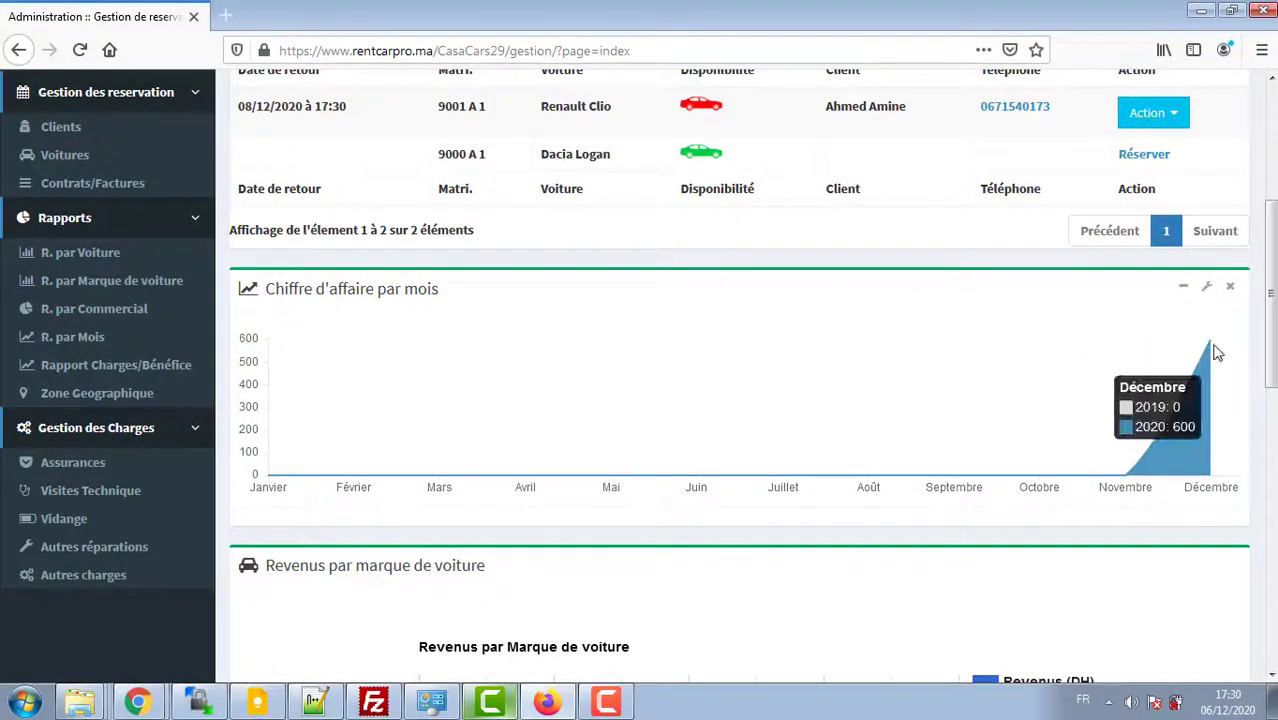
pyautogui.scroll(-5, 1216, 352)
pyautogui.moveTo(473, 360)
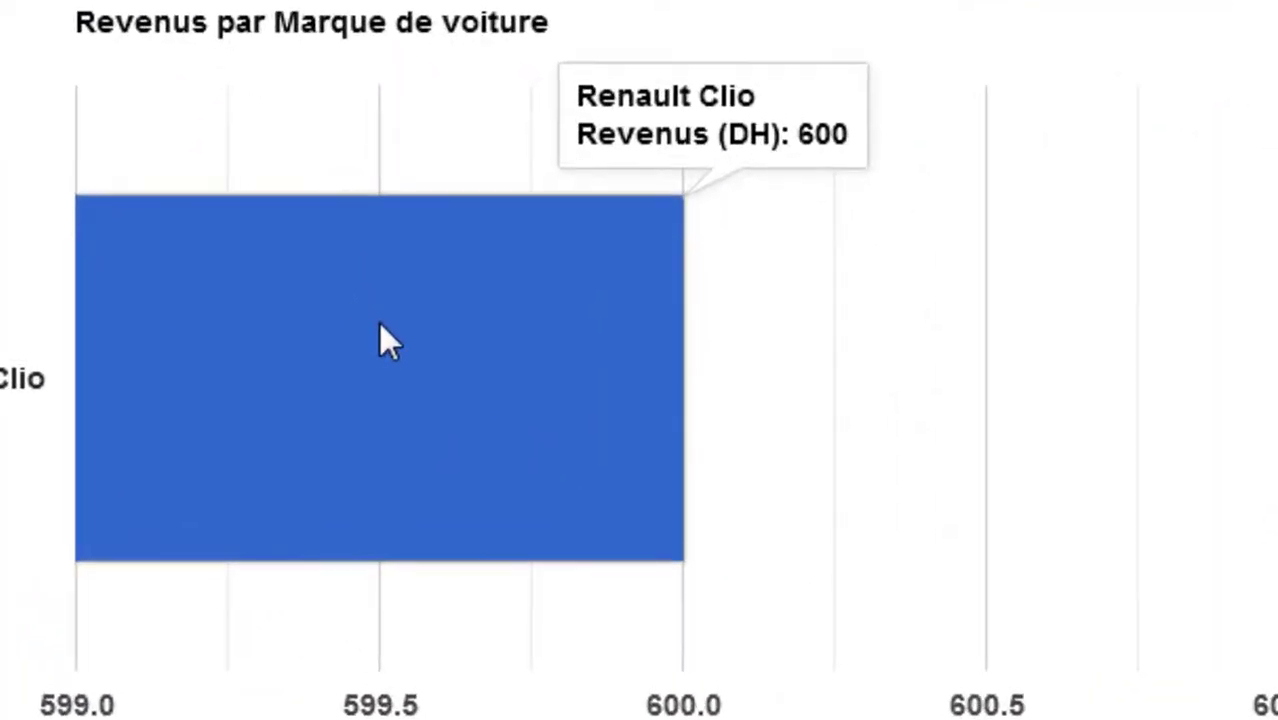
pyautogui.scroll(-5, 1135, 488)
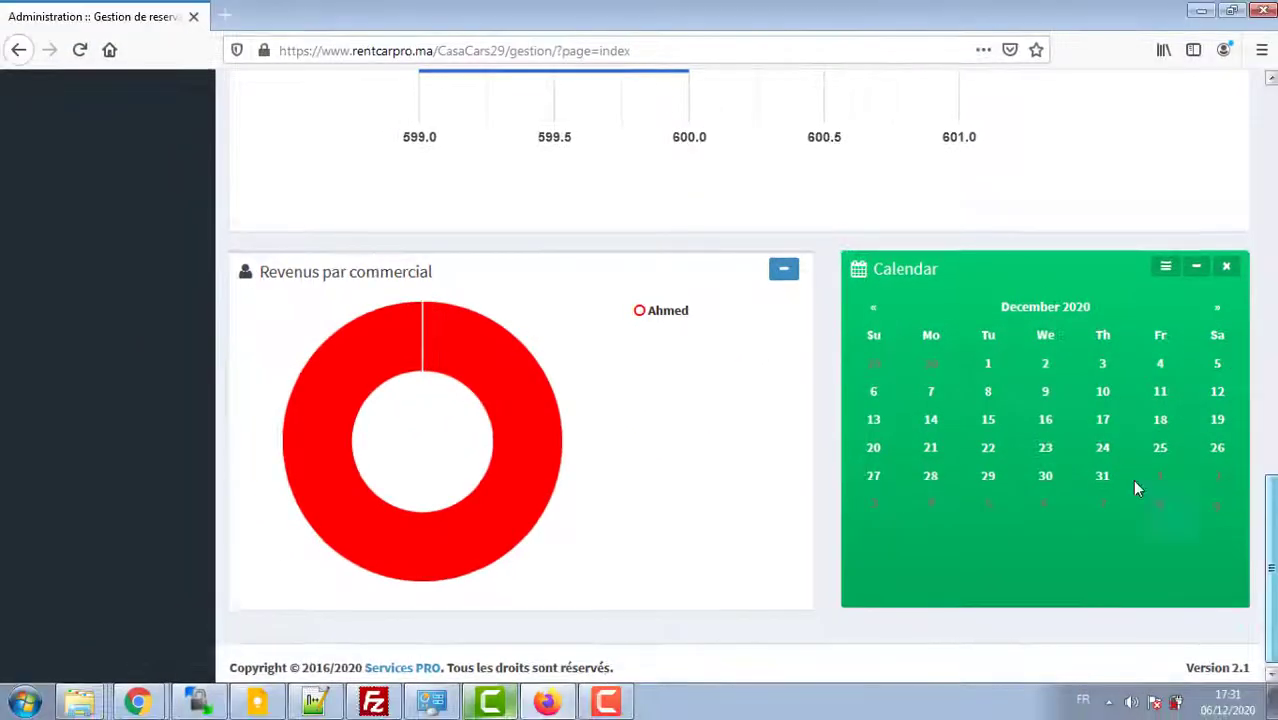
pyautogui.moveTo(1134, 481); pyautogui.dragTo(951, 515)
pyautogui.click(1269, 582)
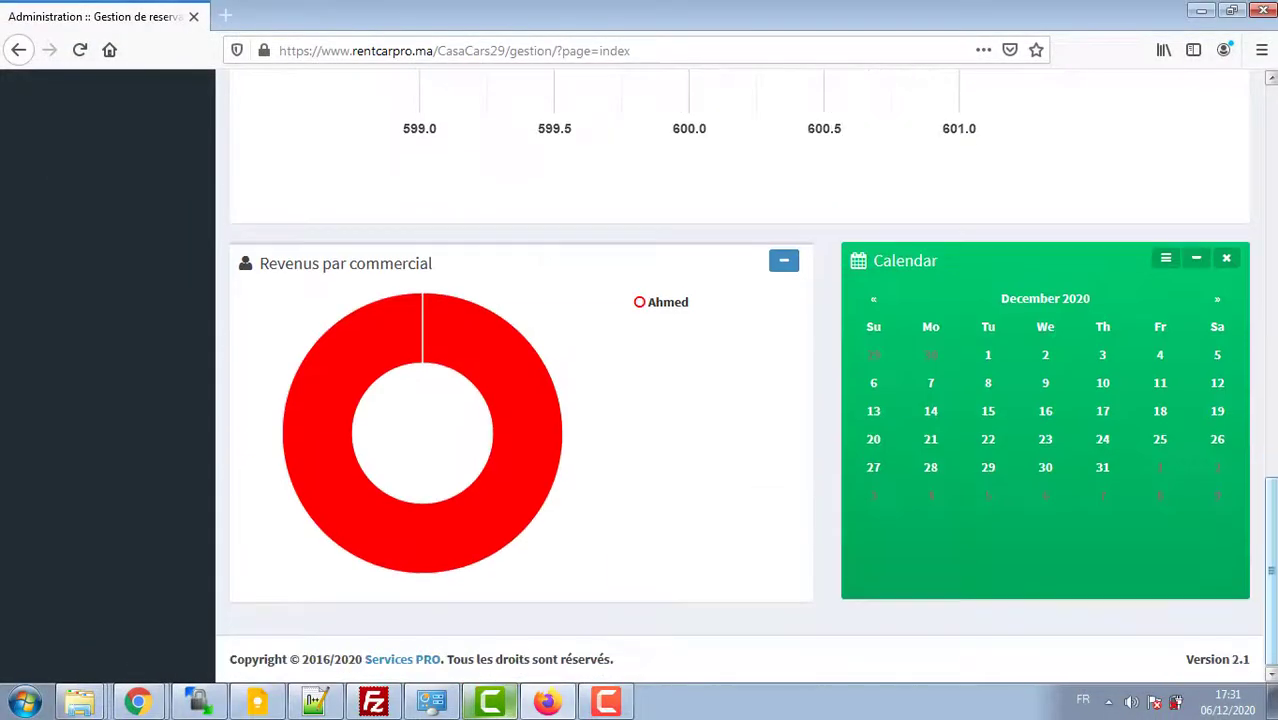
pyautogui.moveTo(516, 408)
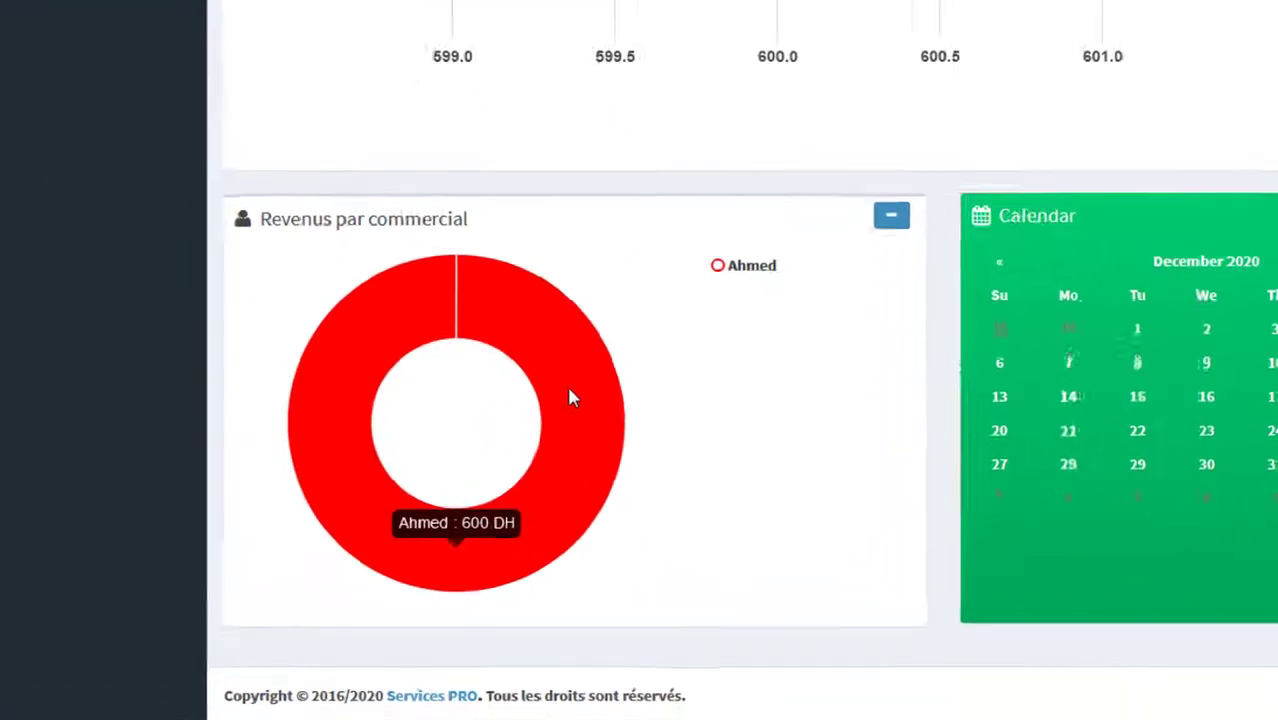
pyautogui.scroll(15, 740, 360)
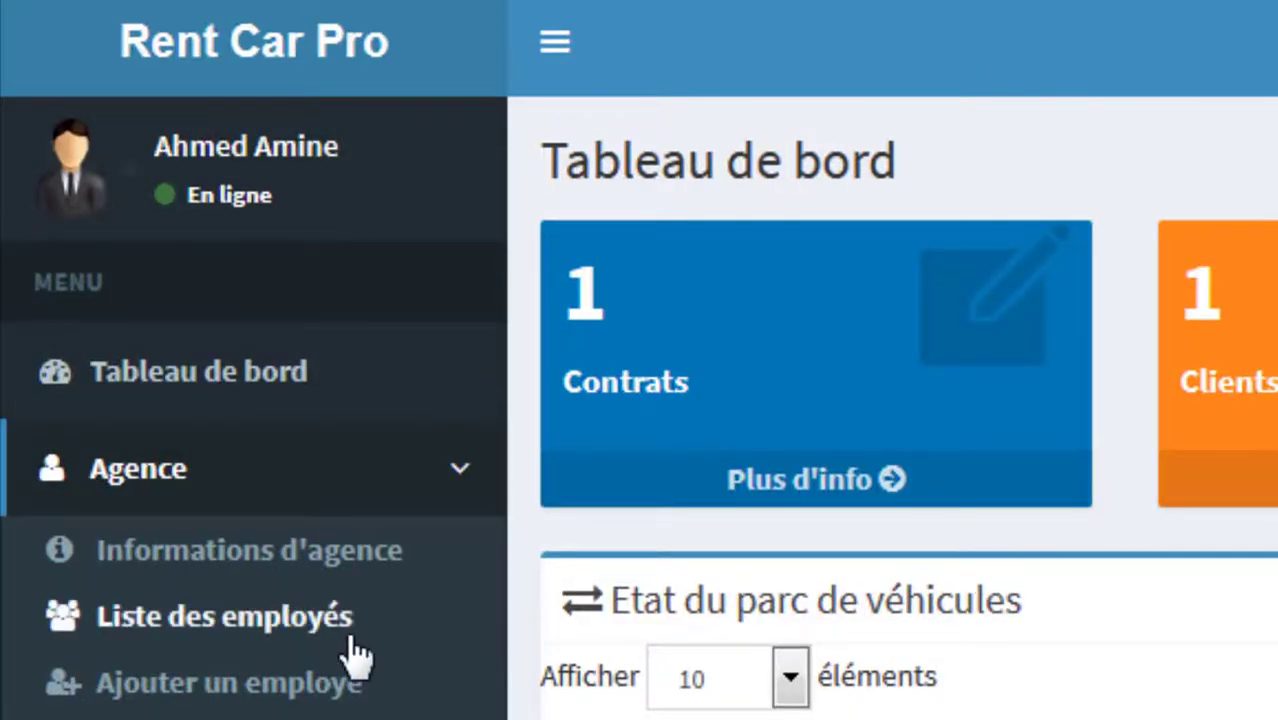
# Step: Start a new user in Liste des employés and enter the identifier, last name, first name and abbreviation
pyautogui.click(340, 600)
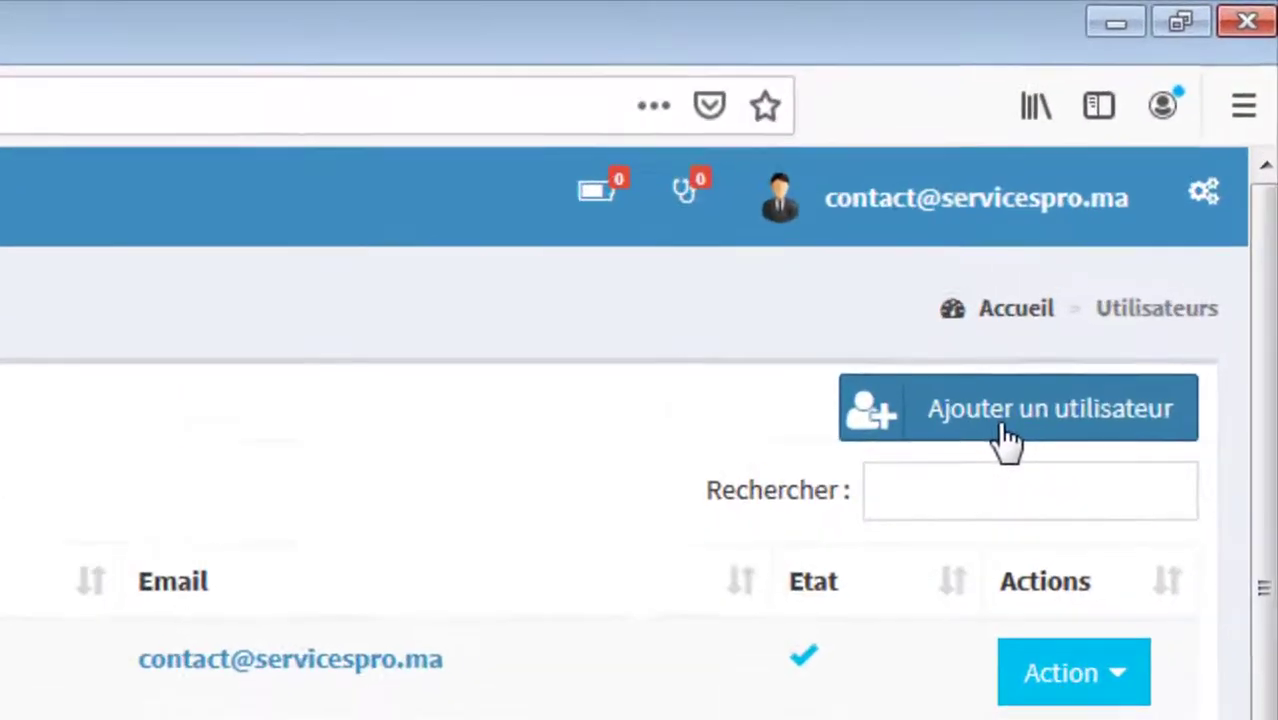
pyautogui.click(1005, 440)
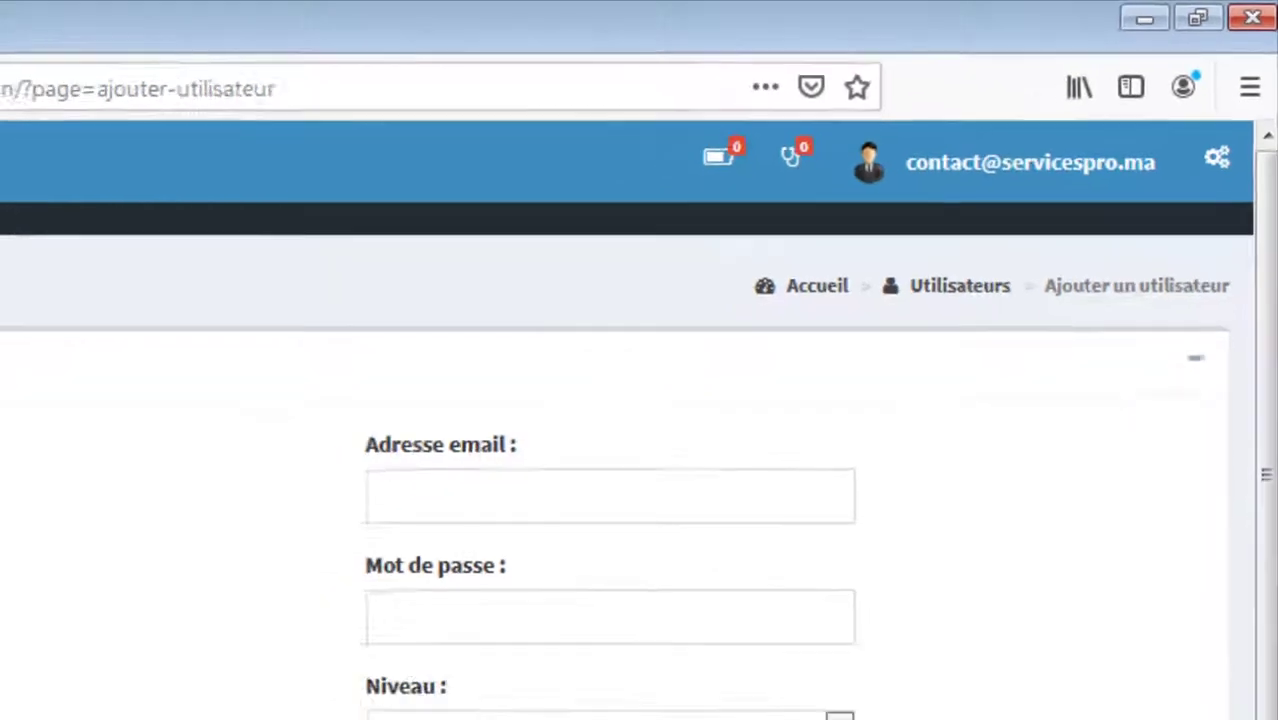
pyautogui.click(385, 287)
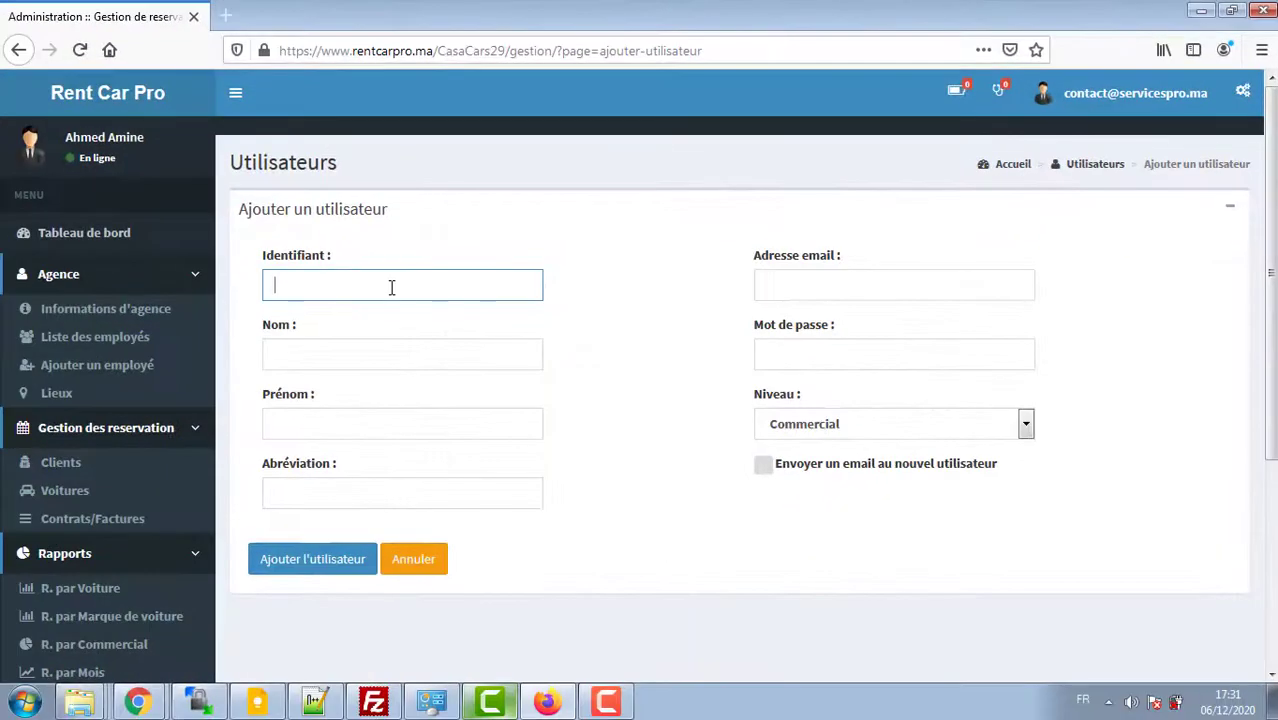
pyautogui.write('Kam')
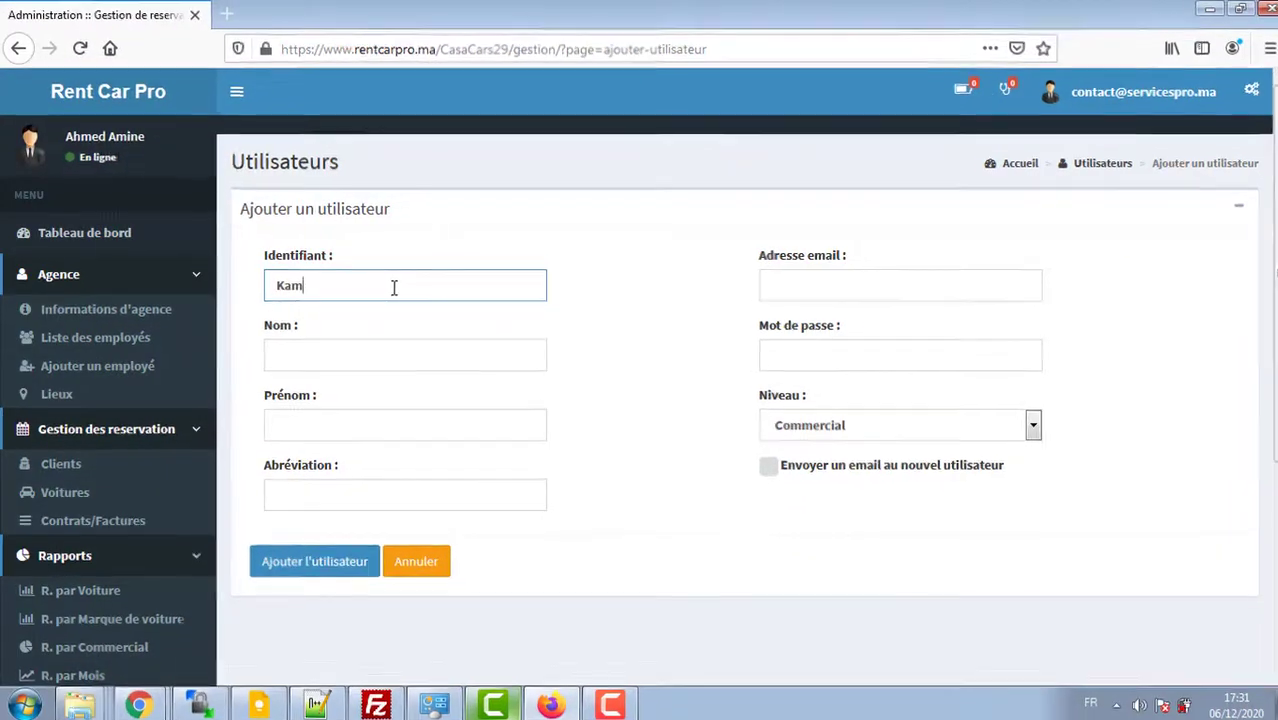
pyautogui.write('a')
pyautogui.press('BackSpace')
pyautogui.press('BackSpace')
pyautogui.press('BackSpace')
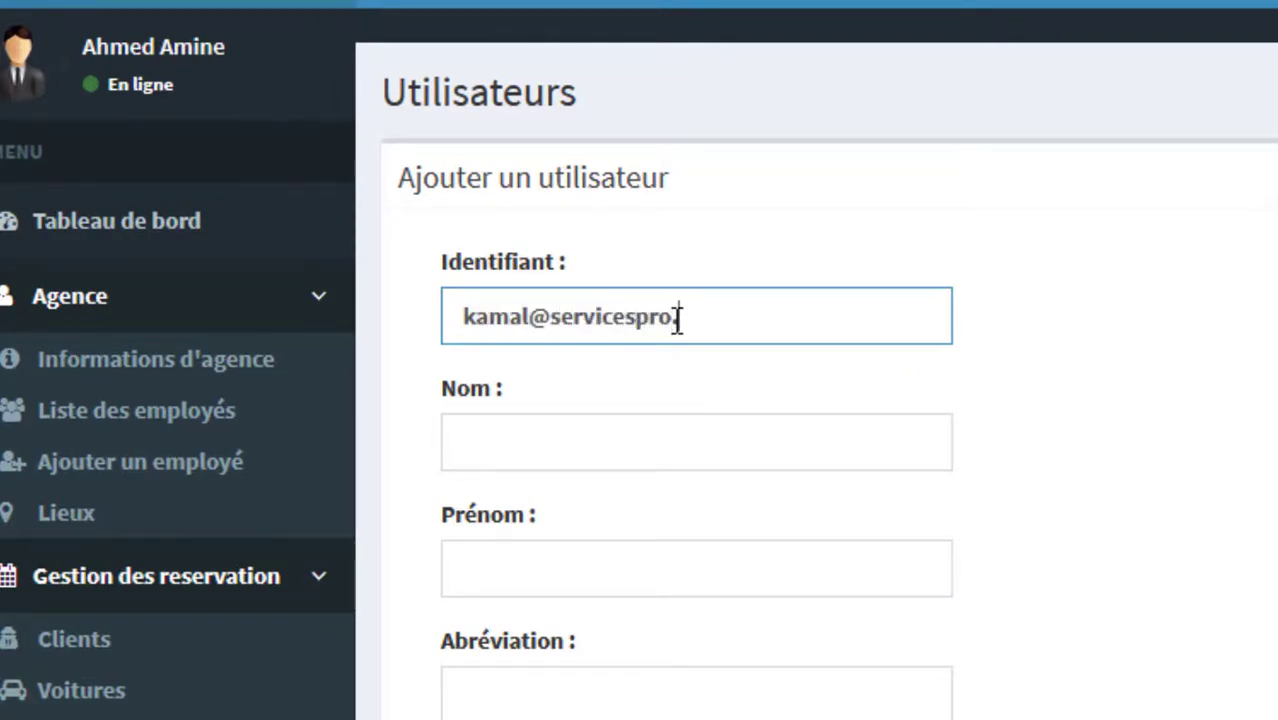
pyautogui.press('Tab')
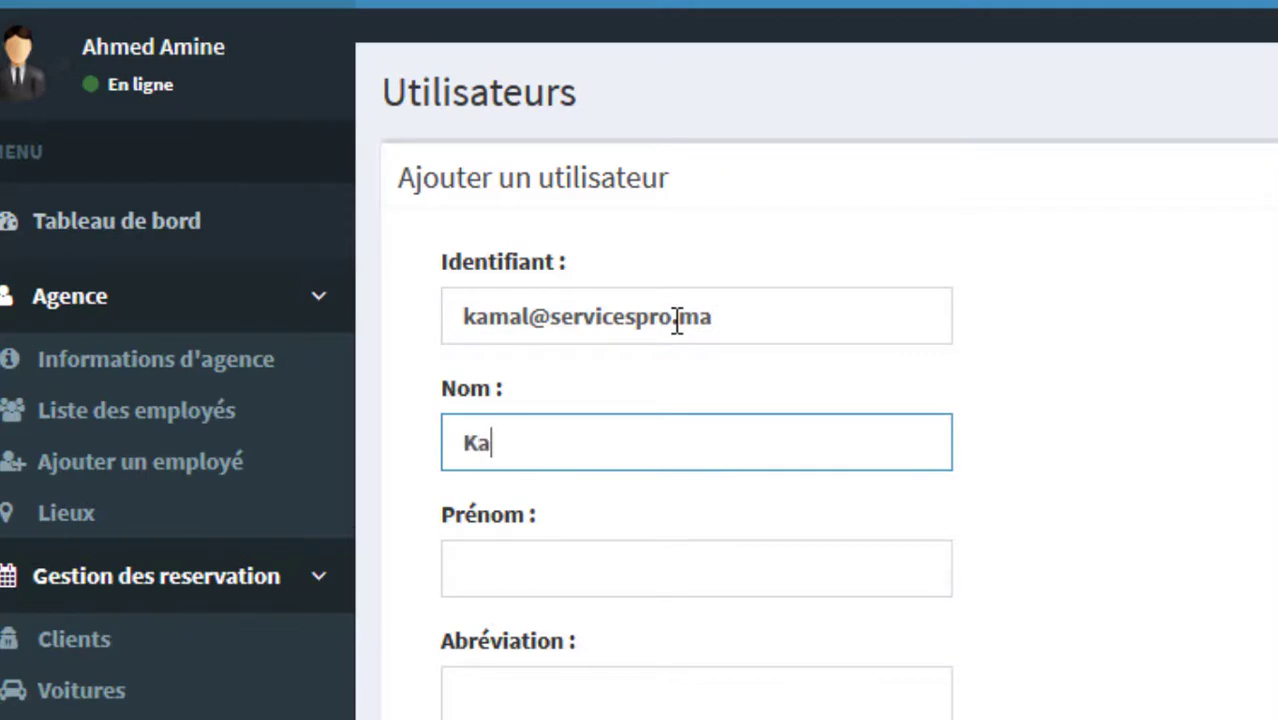
pyautogui.press('Tab')
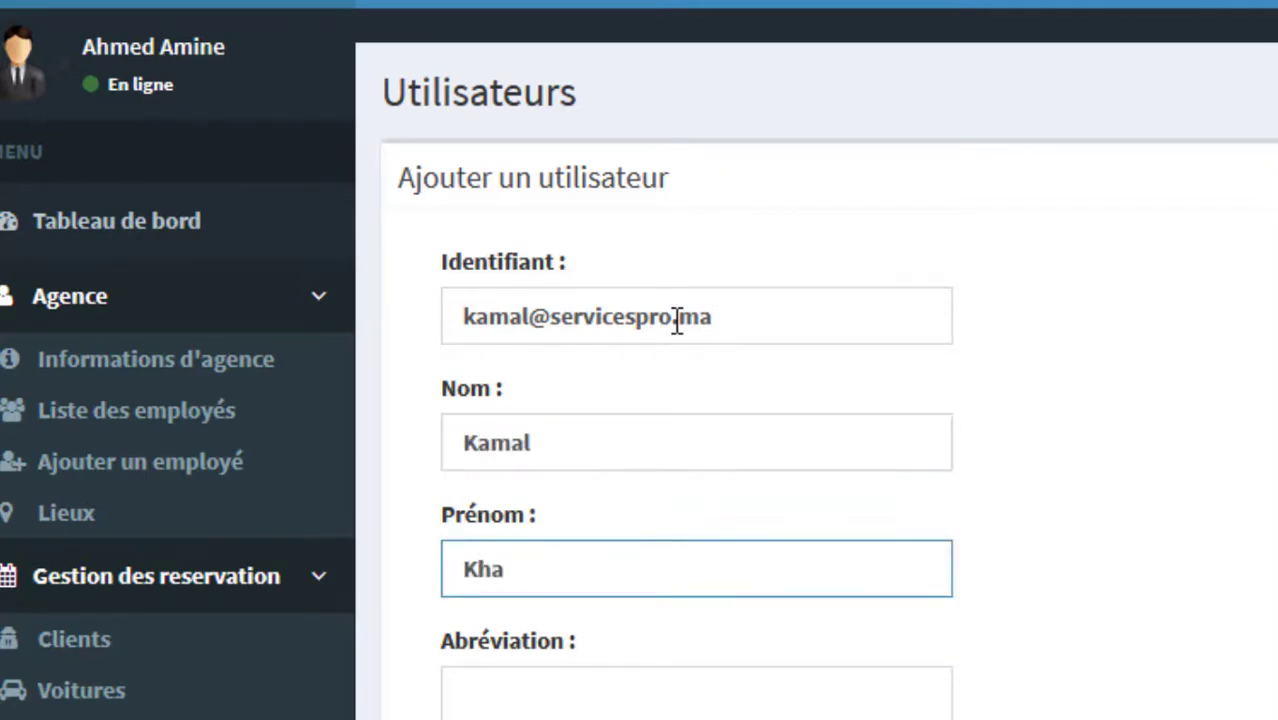
pyautogui.press('Tab')
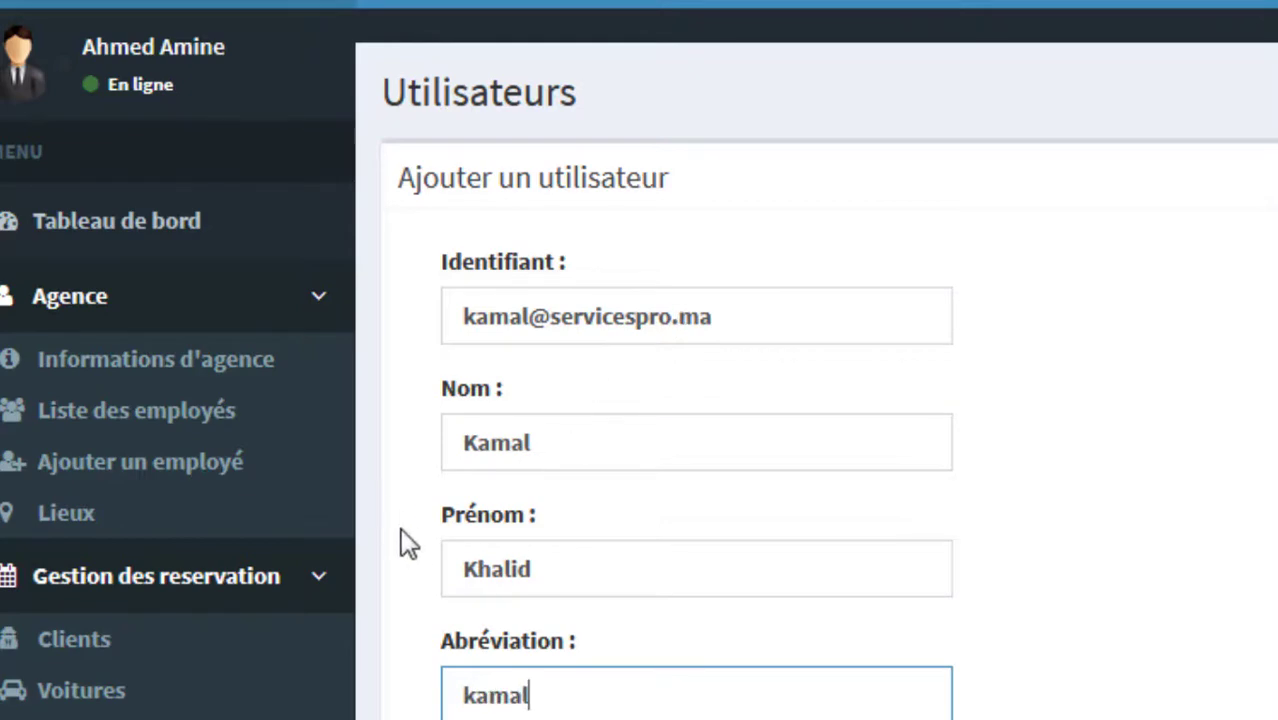
pyautogui.moveTo(447, 641); pyautogui.dragTo(591, 643)
pyautogui.click(613, 641)
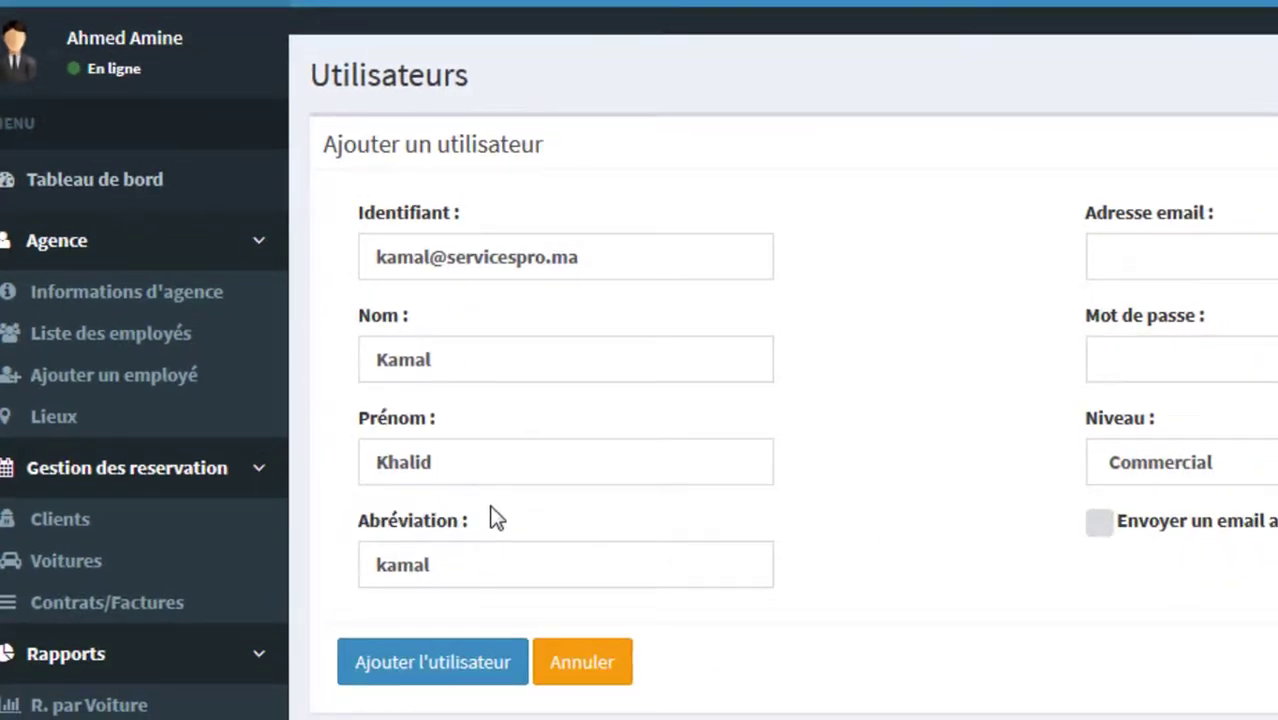
# Step: Reuse the identifier as the e-mail, enter the password, keep level Commercial and save the user
pyautogui.click(1235, 247)
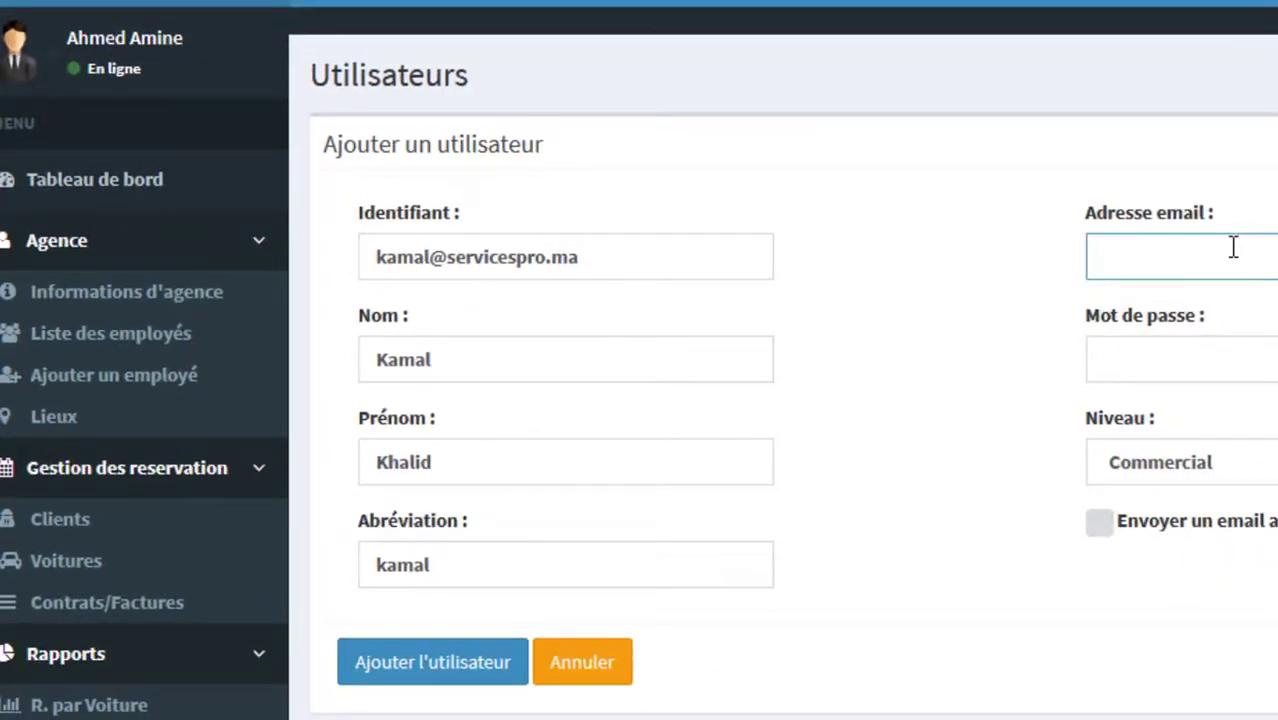
pyautogui.hotkey('shift', 'Tab')
pyautogui.hotkey('ctrl', 'c')
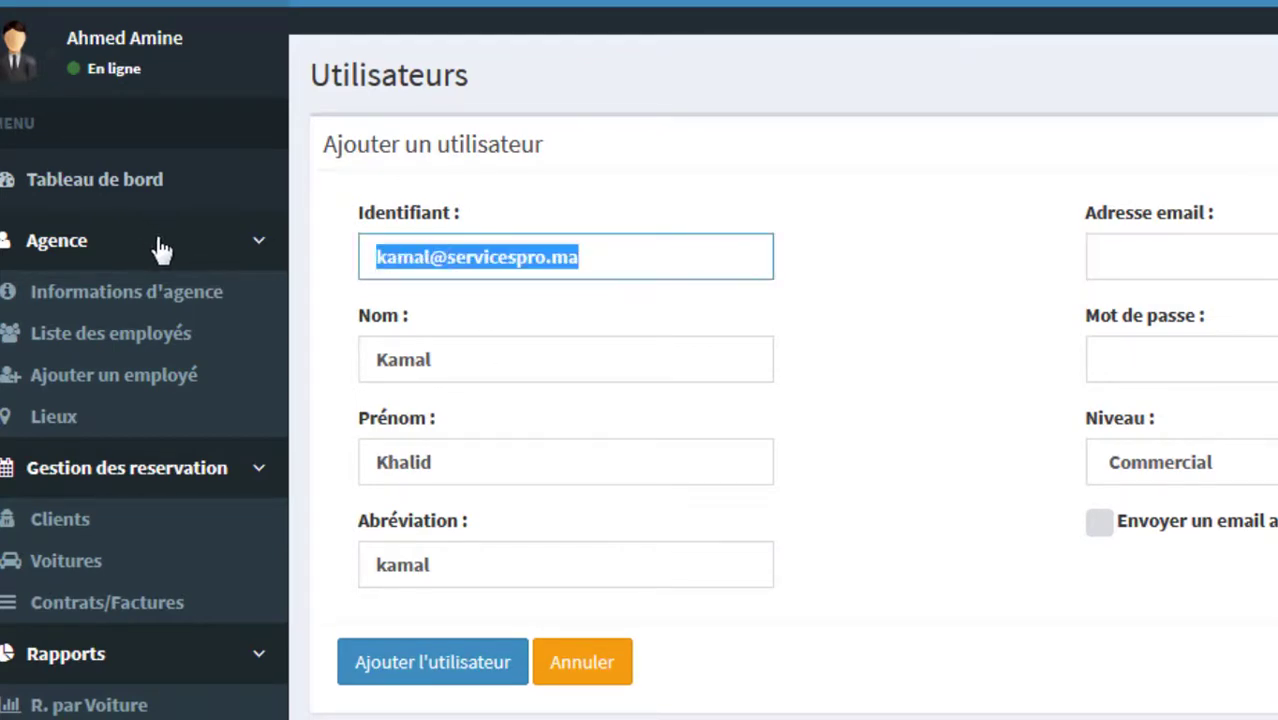
pyautogui.press('Tab')
pyautogui.press('Tab')
pyautogui.press('Tab')
pyautogui.press('Tab')
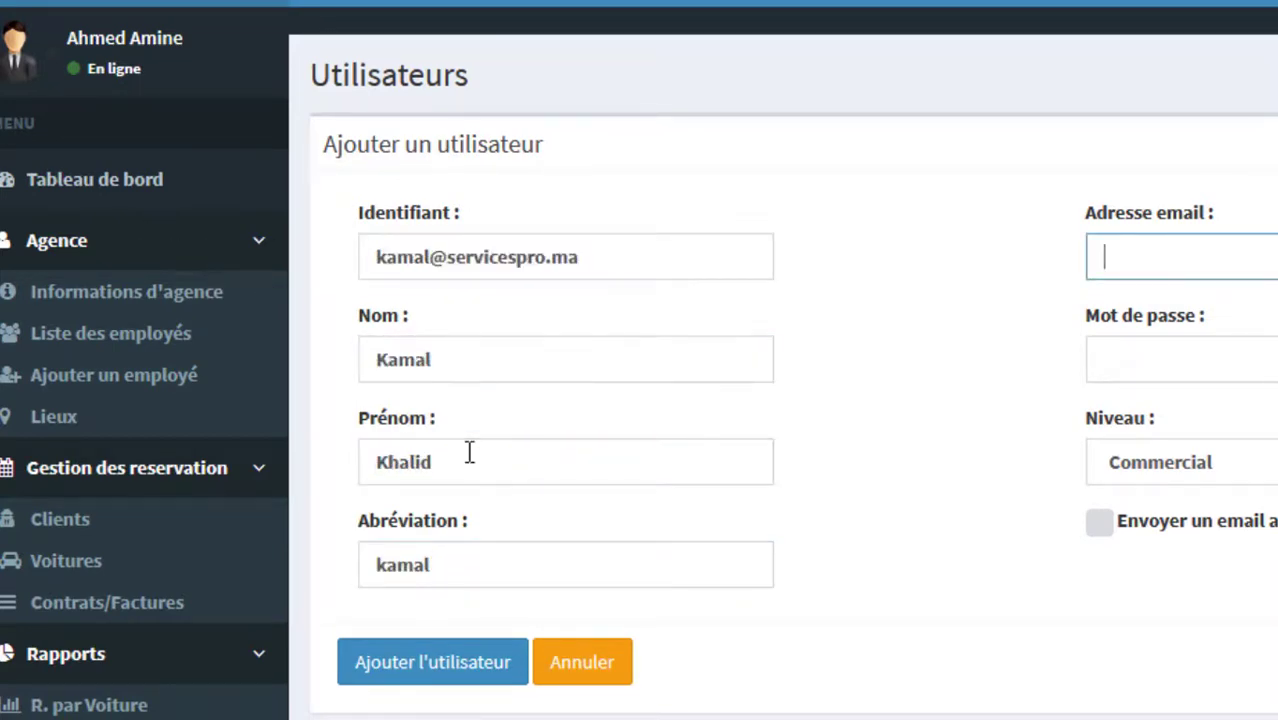
pyautogui.hotkey('ctrl', 'v')
pyautogui.click(1161, 366)
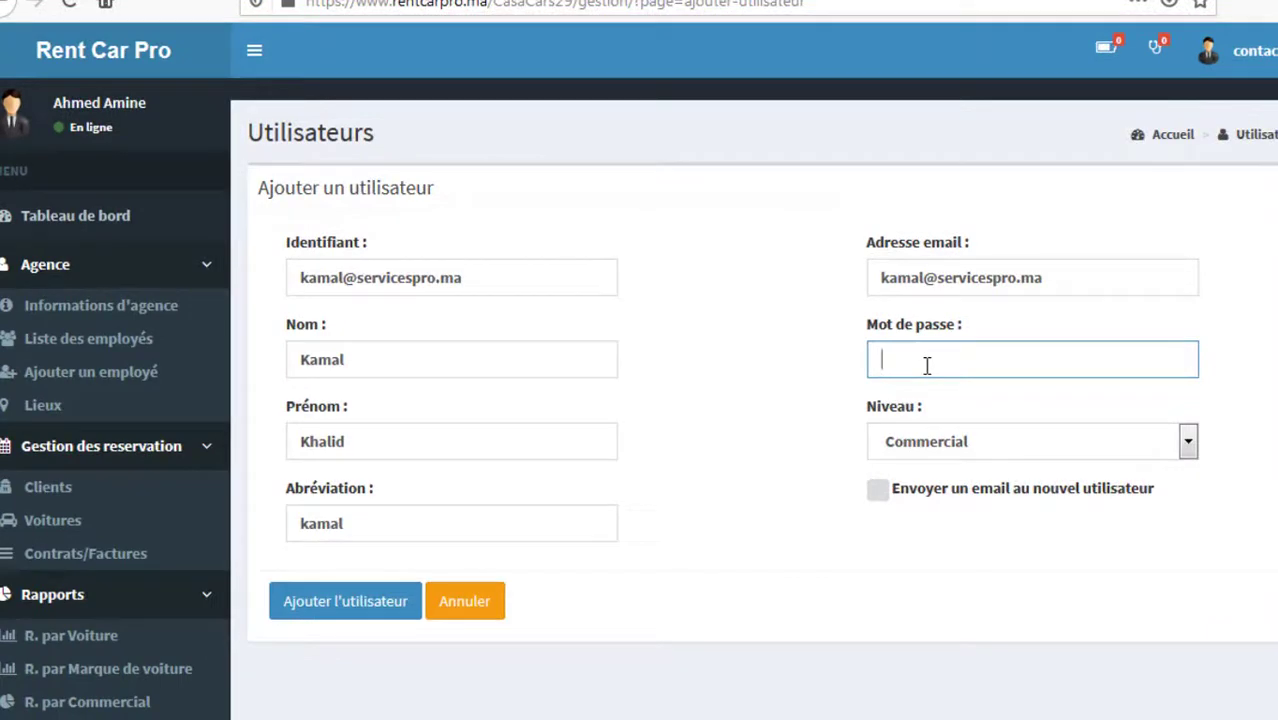
pyautogui.click(973, 450)
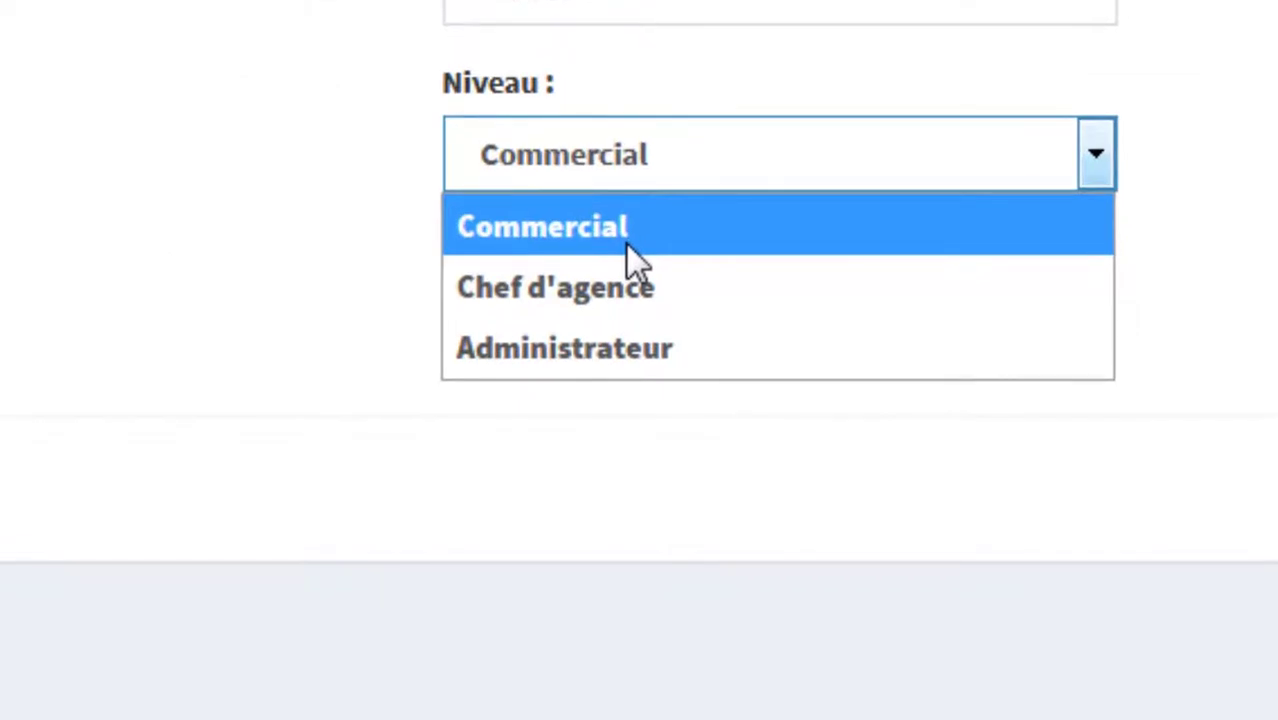
pyautogui.click(950, 484)
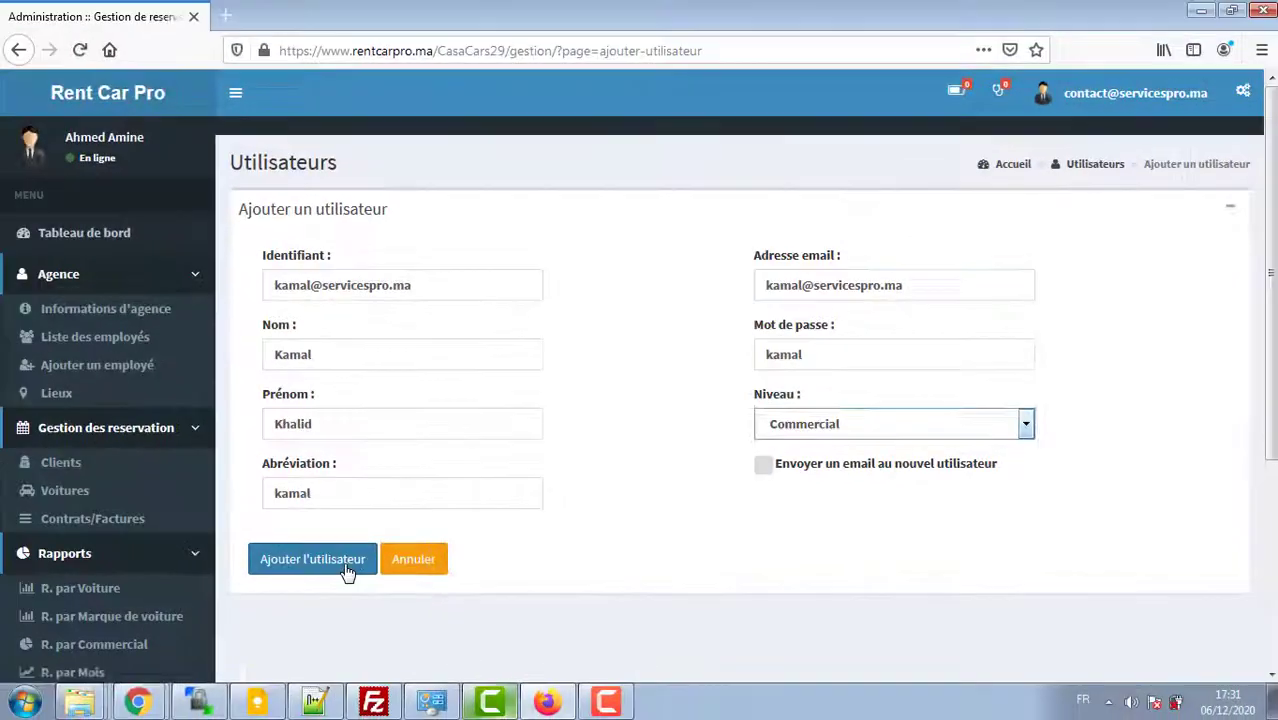
pyautogui.click(345, 571)
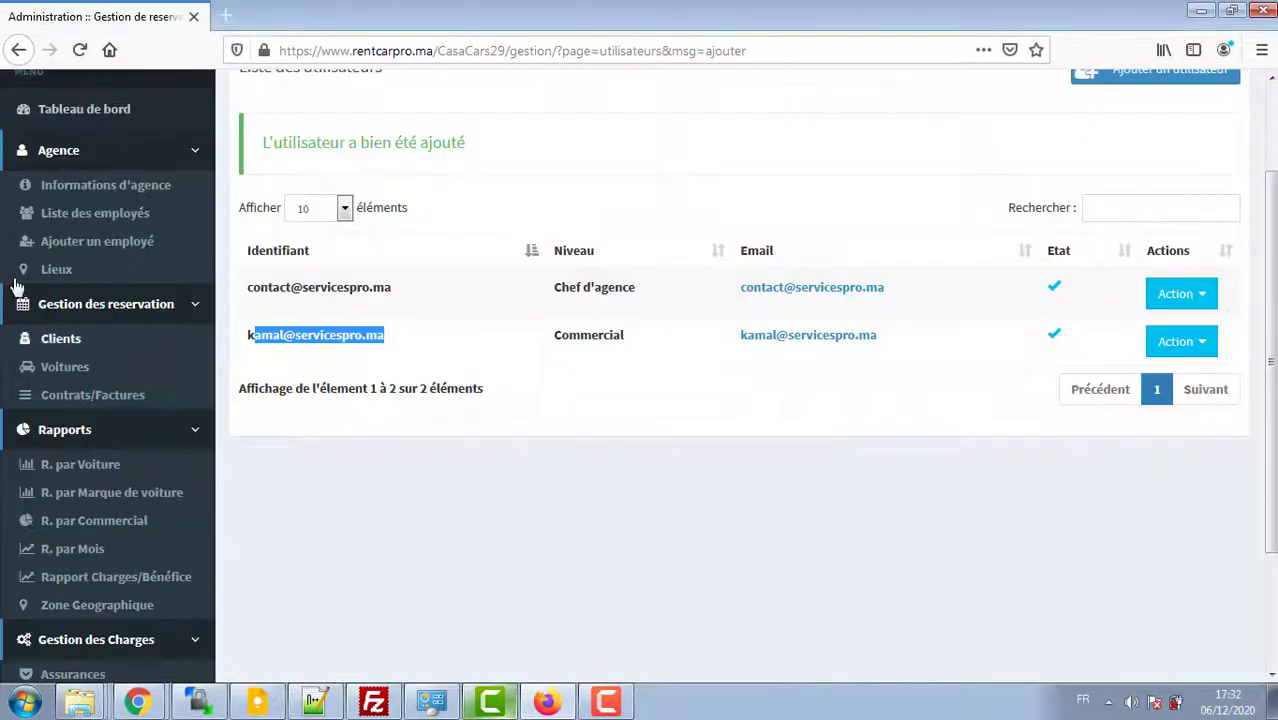
# Step: Visit the reservations page and return to the top of the dashboard
pyautogui.click(296, 352)
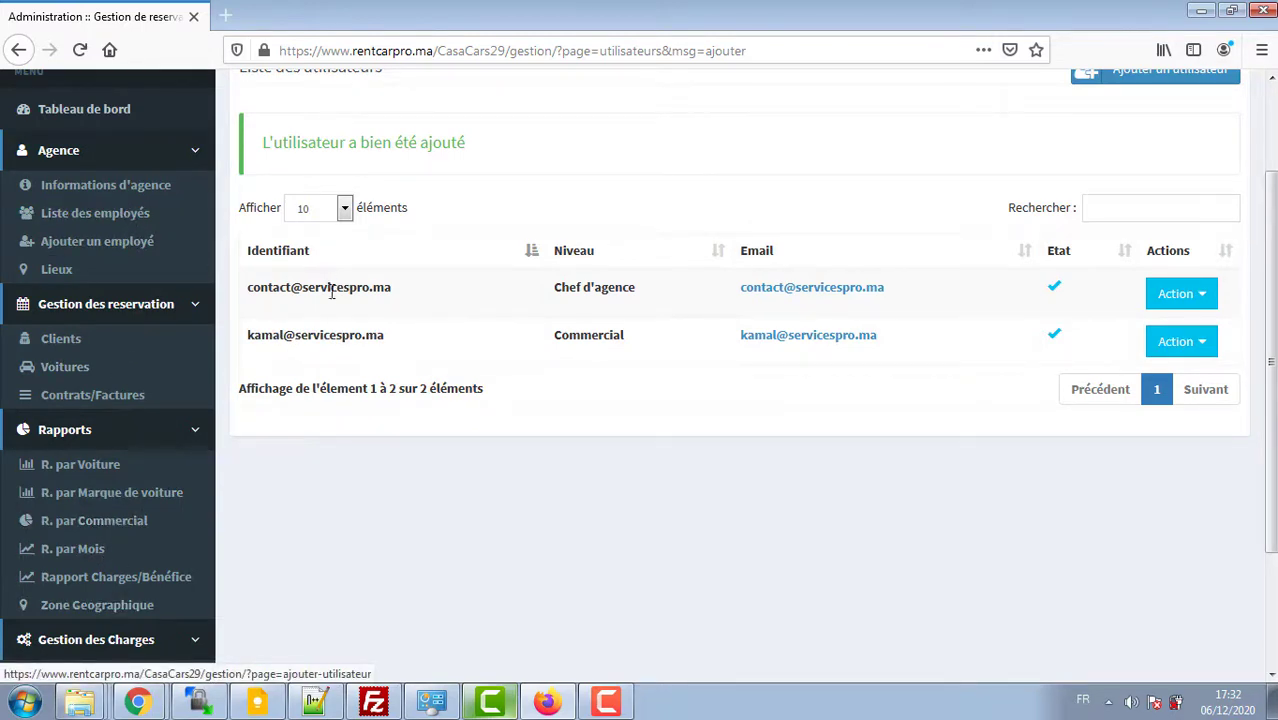
pyautogui.moveTo(248, 335); pyautogui.dragTo(383, 334)
pyautogui.click(405, 352)
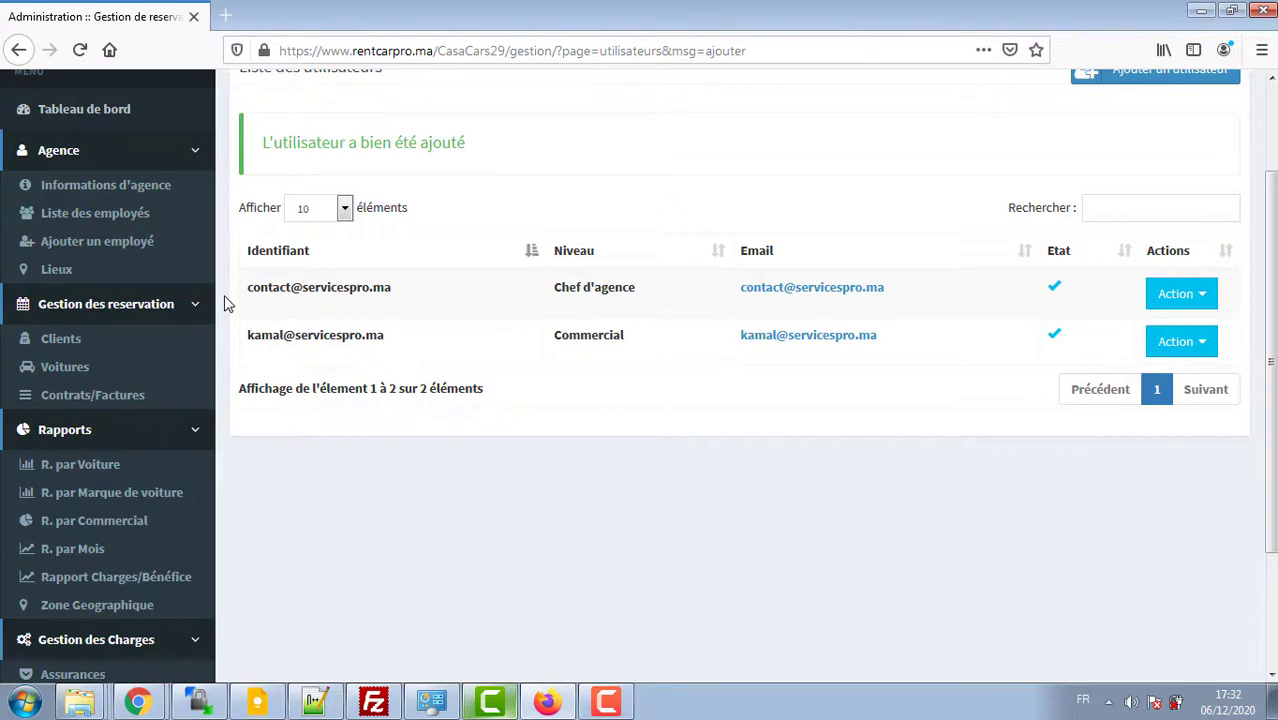
pyautogui.scroll(-3, 224, 303)
pyautogui.click(165, 228)
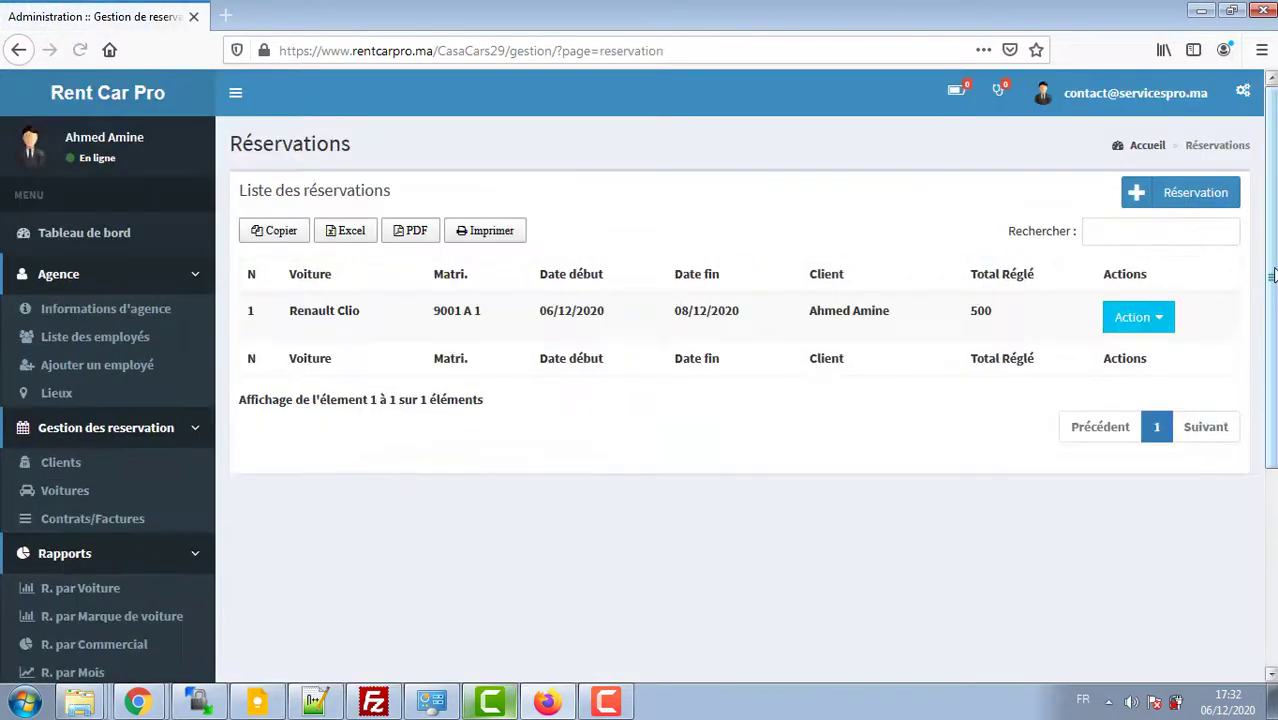
pyautogui.click(105, 100)
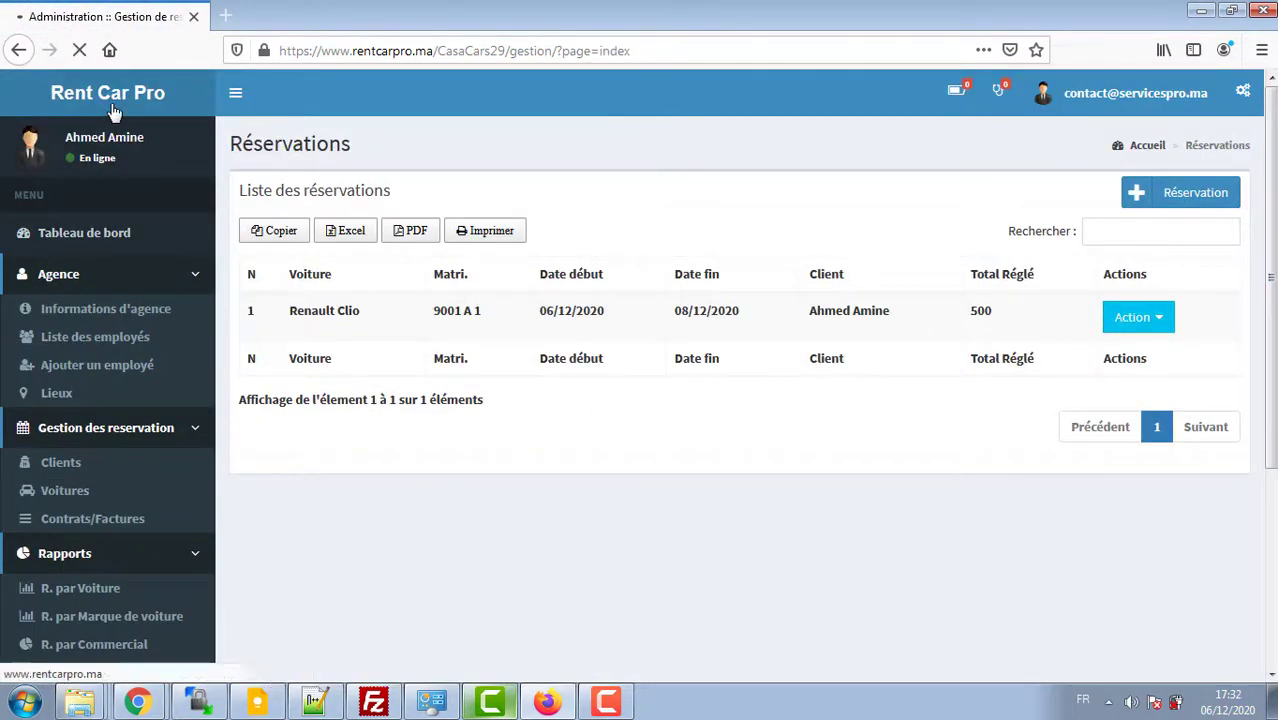
pyautogui.scroll(-7, 740, 450)
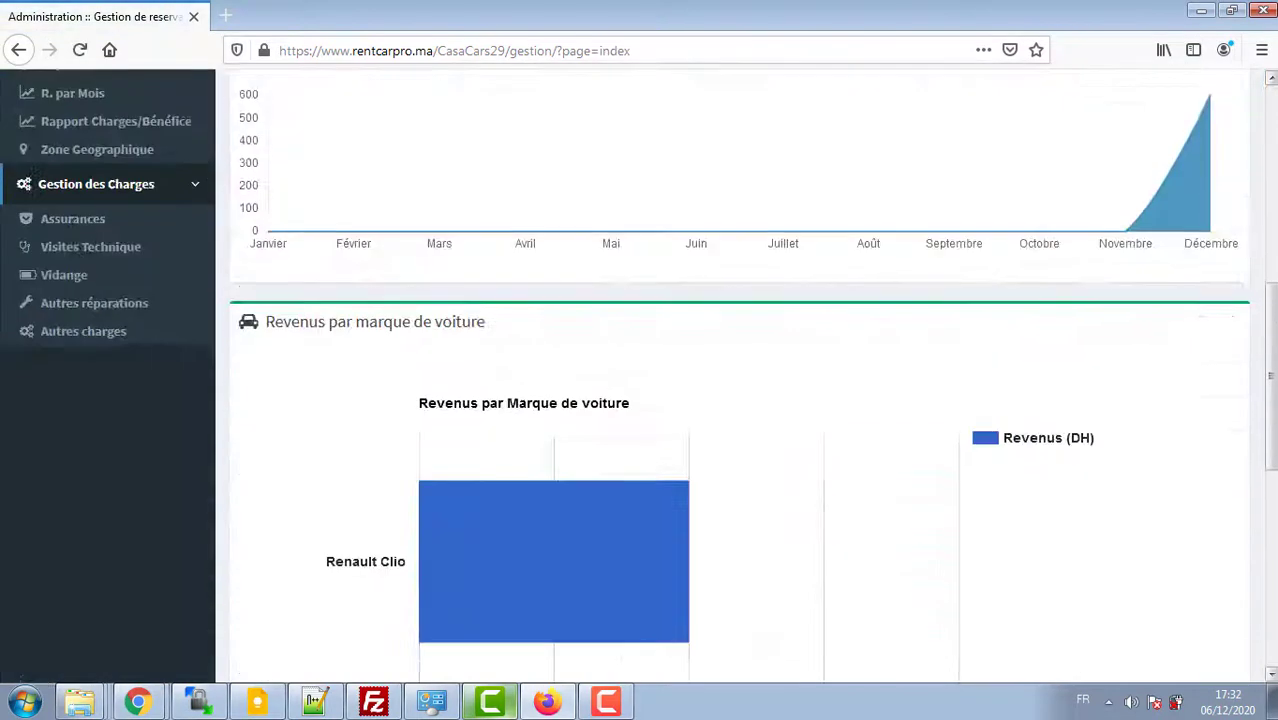
pyautogui.scroll(7, 740, 450)
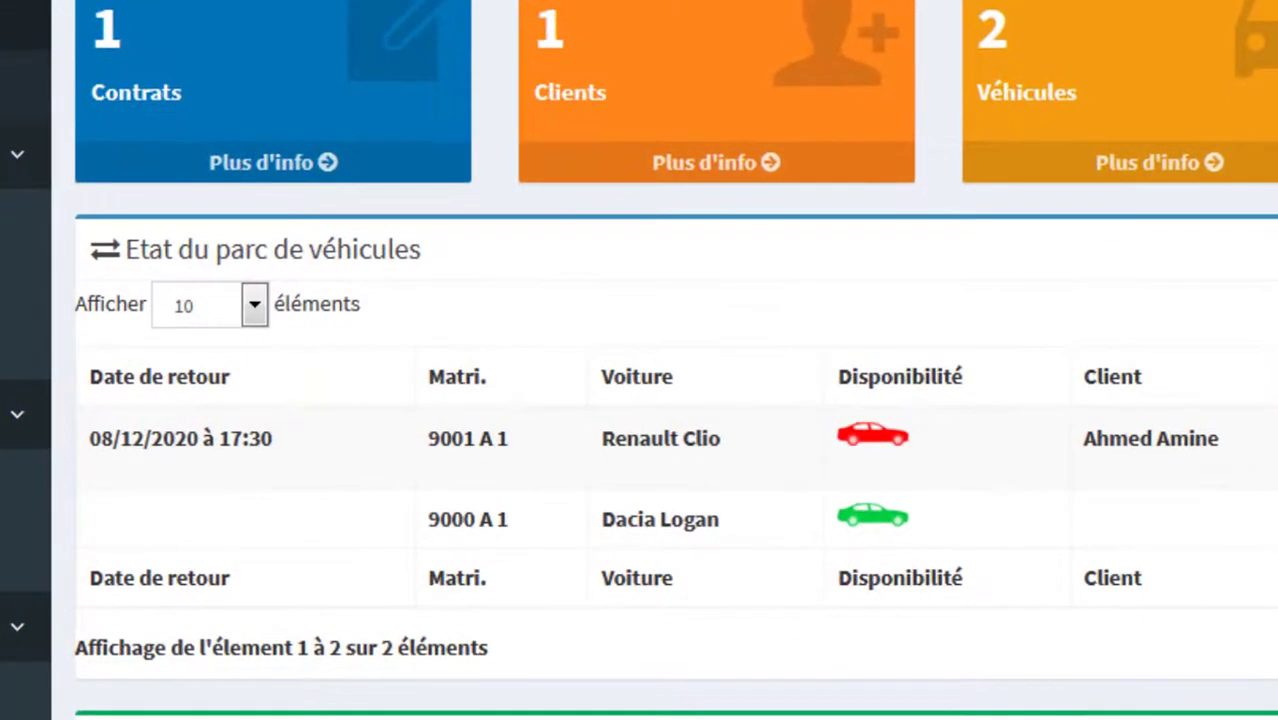
# Step: Check the Renault Clio's current return date and open its Action dropdown
pyautogui.moveTo(231, 440); pyautogui.dragTo(88, 440)
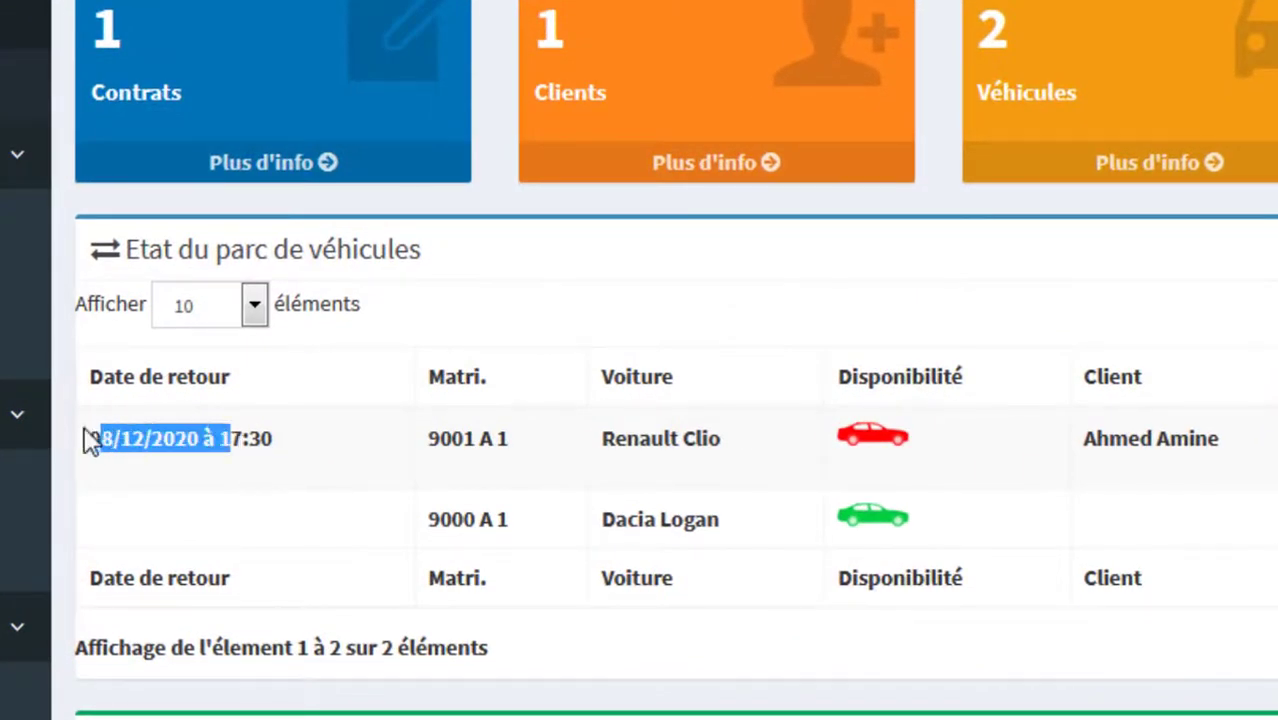
pyautogui.click(112, 440)
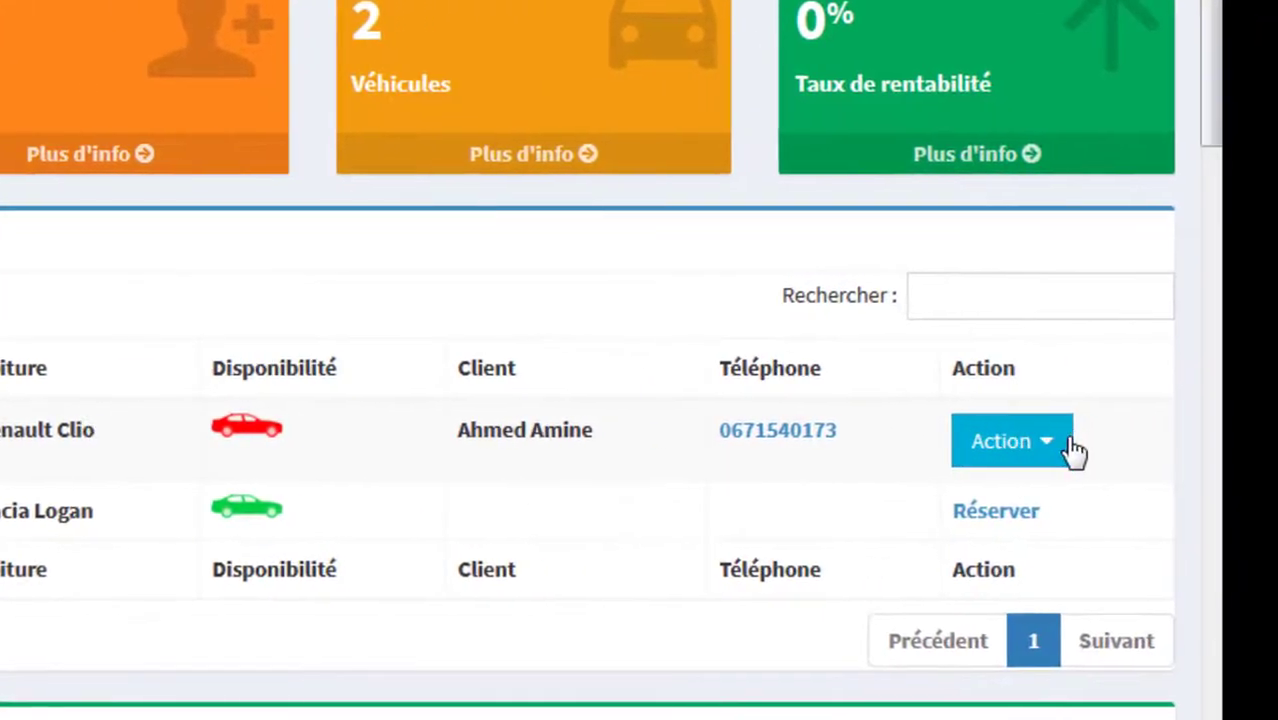
pyautogui.click(1057, 450)
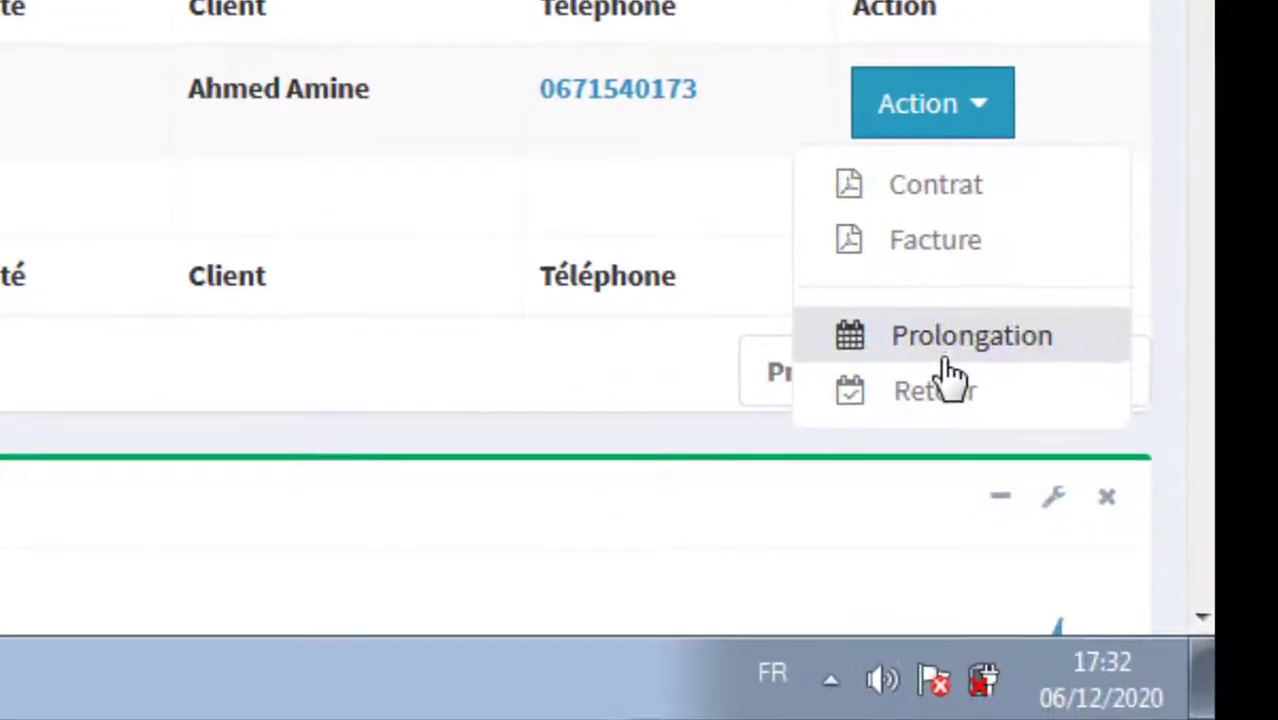
# Step: Start a Prolongation of the Renault Clio rental, with the new end date 11/12/2020
pyautogui.click(948, 355)
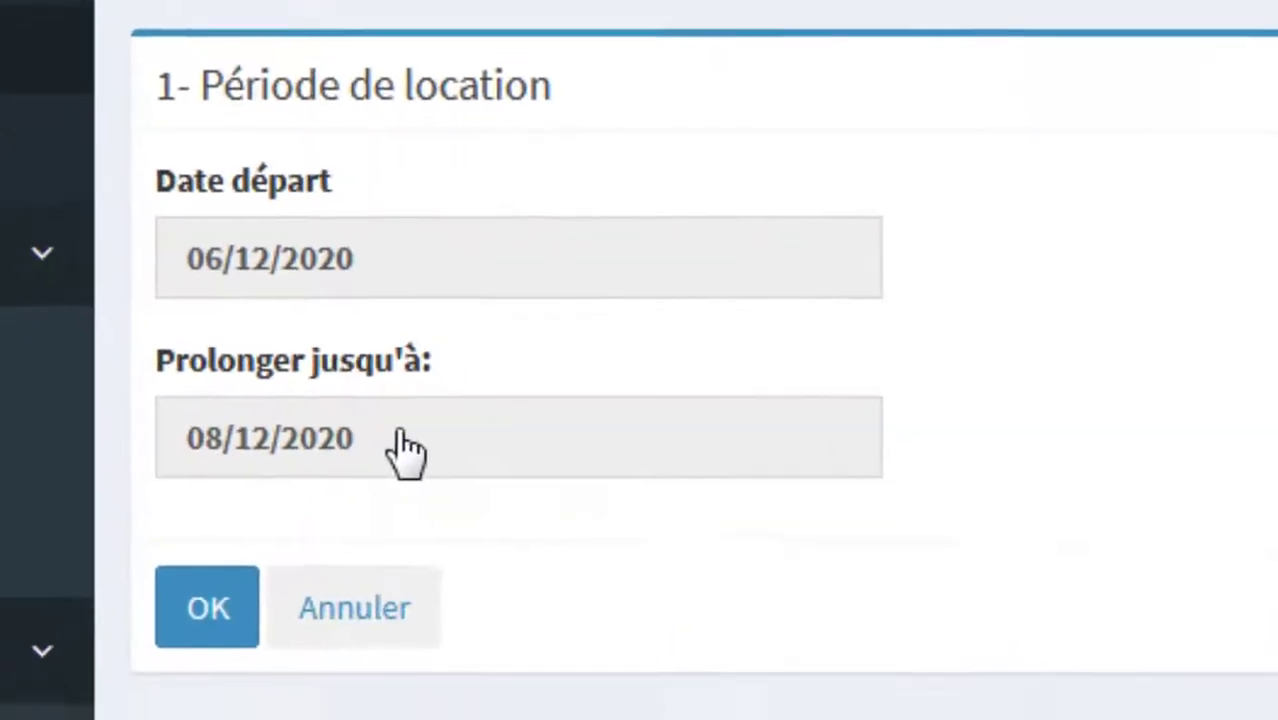
pyautogui.click(336, 350)
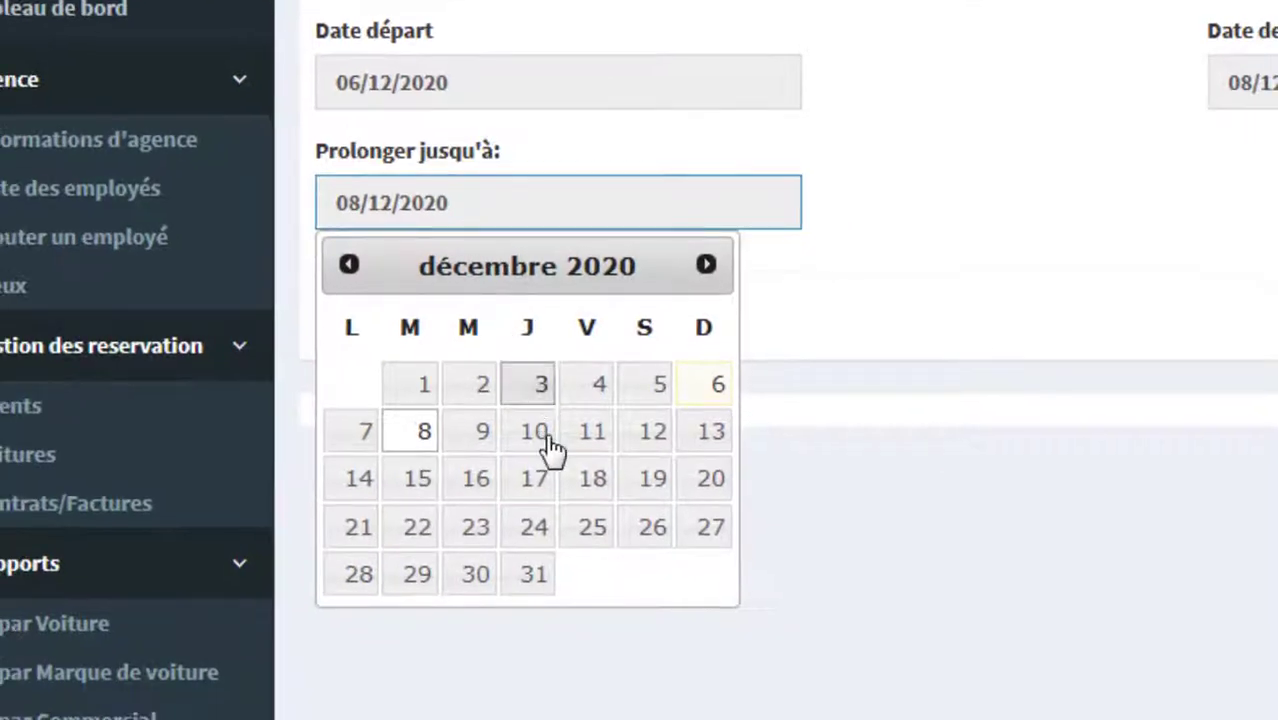
pyautogui.click(591, 432)
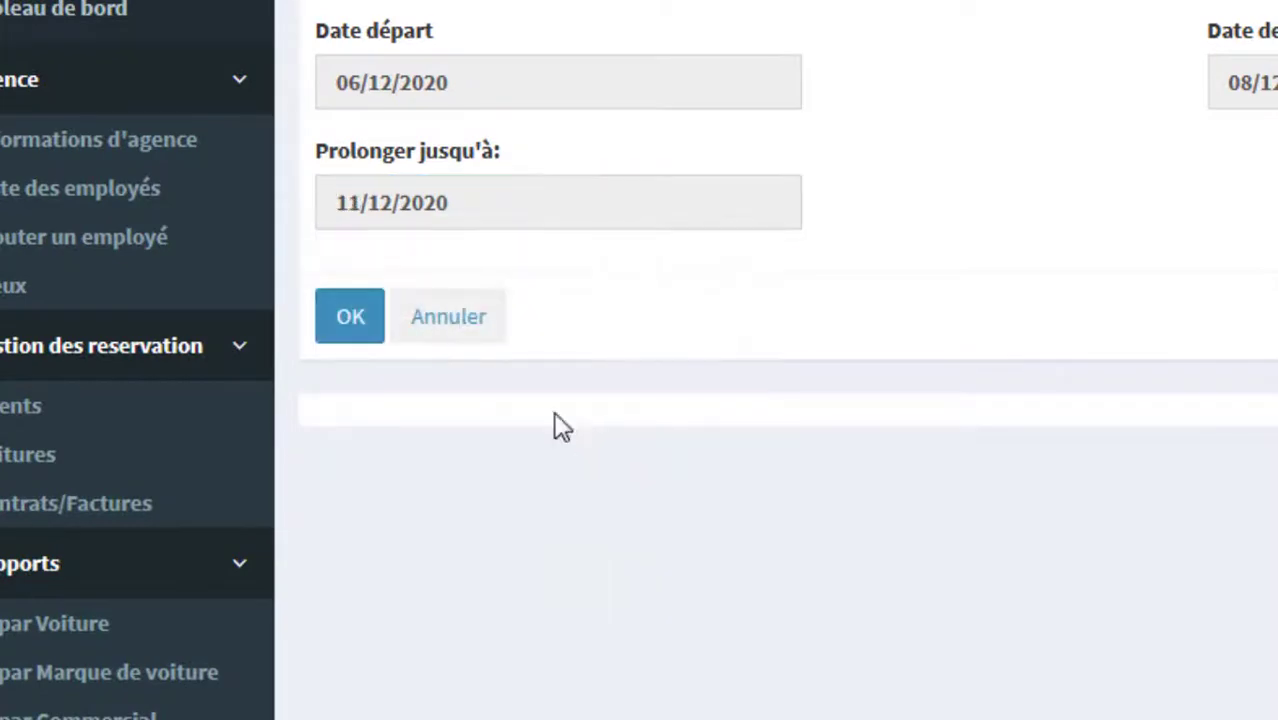
pyautogui.click(360, 318)
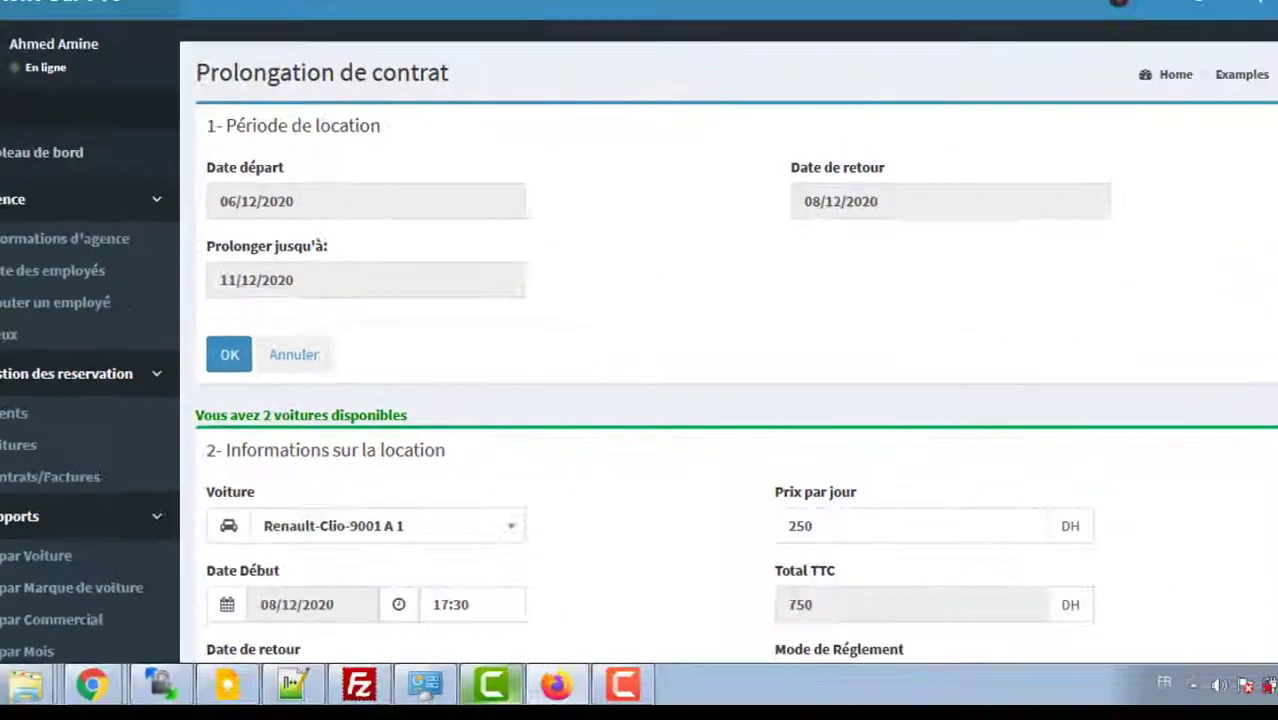
# Step: Record 750 DH paid for the three extra days at 250 DH/day, and validate the extension
pyautogui.scroll(-3, 728, 400)
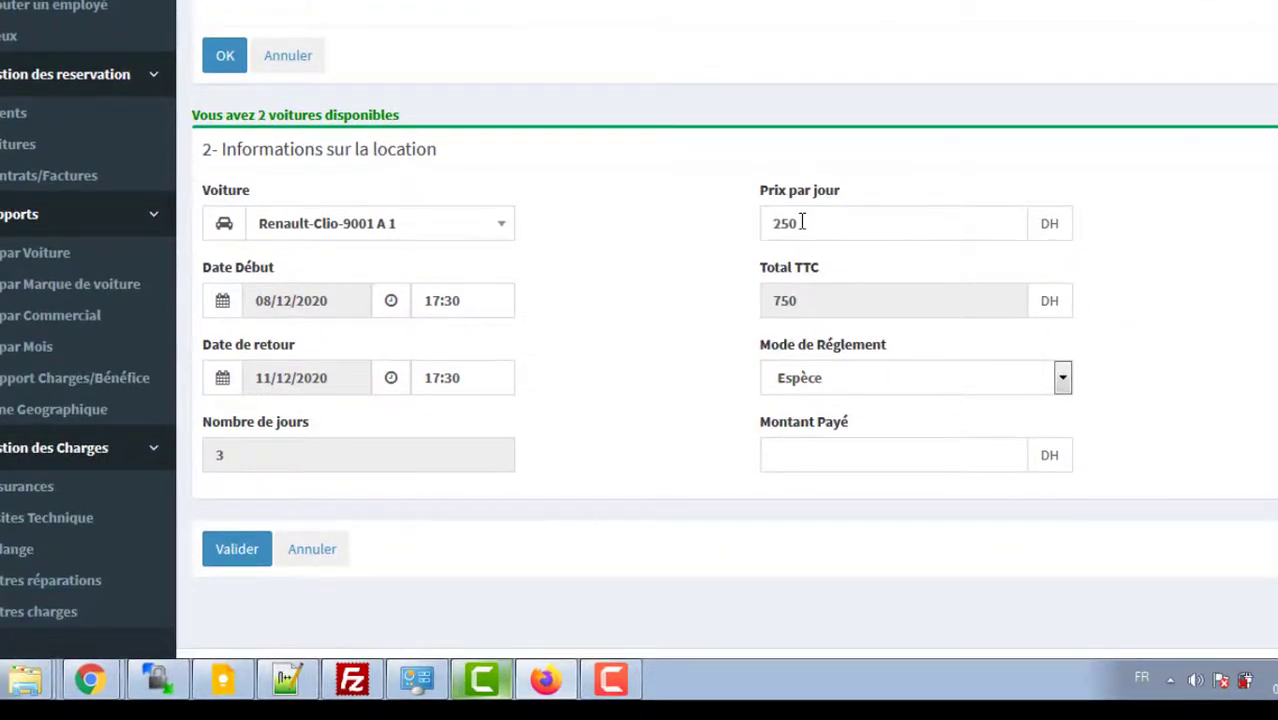
pyautogui.moveTo(801, 222); pyautogui.dragTo(730, 222)
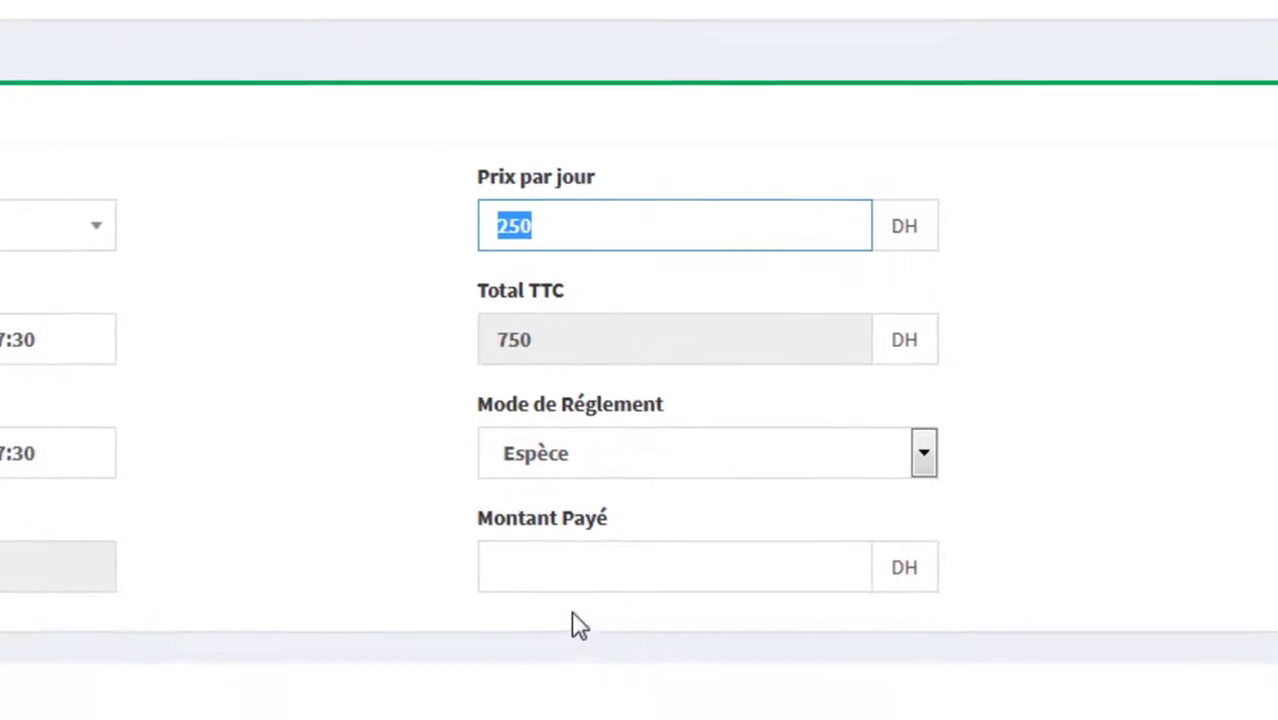
pyautogui.click(609, 687)
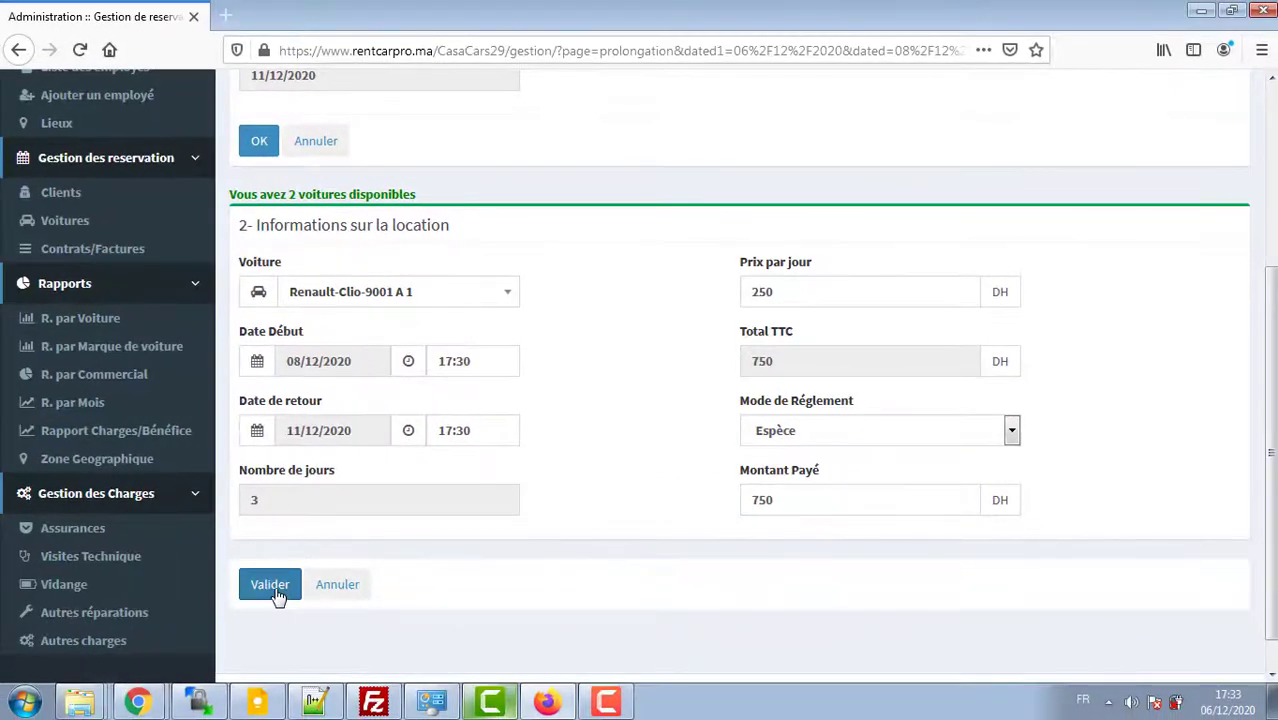
pyautogui.click(270, 586)
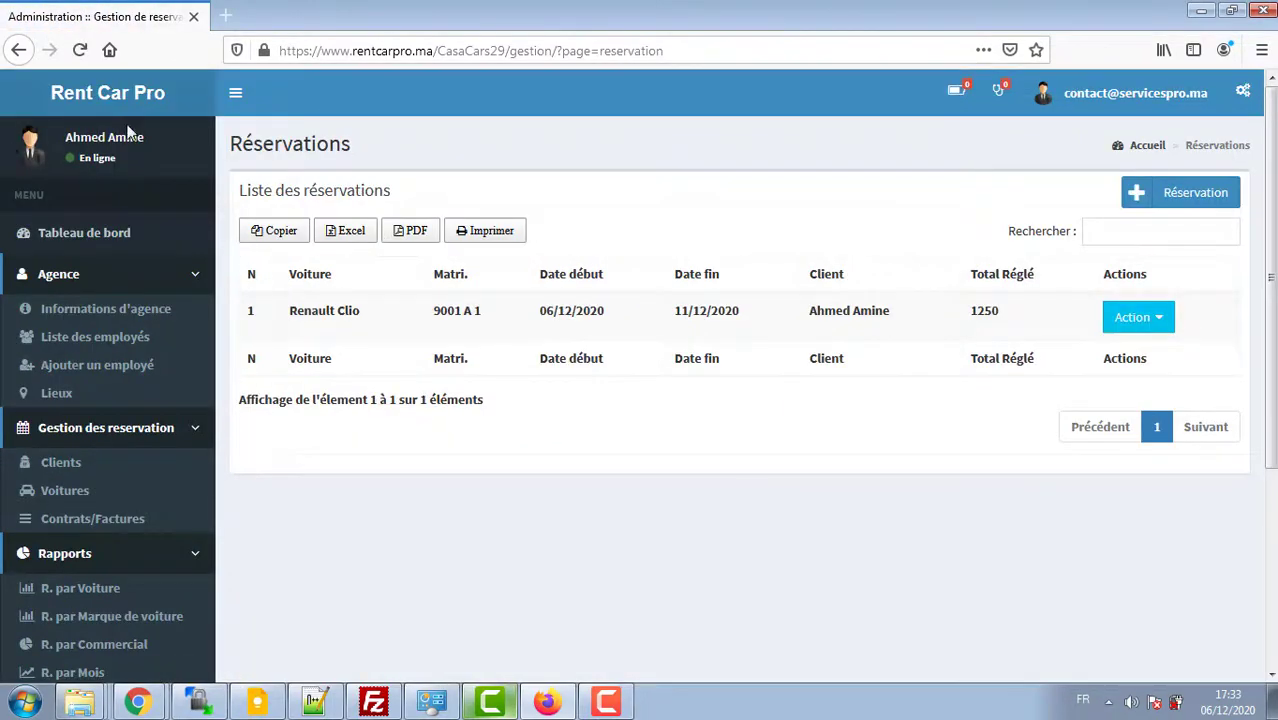
# Step: Check the reservation's new 11/12/2020 end date and open the Renault Clio contract
pyautogui.moveTo(676, 312); pyautogui.dragTo(759, 334)
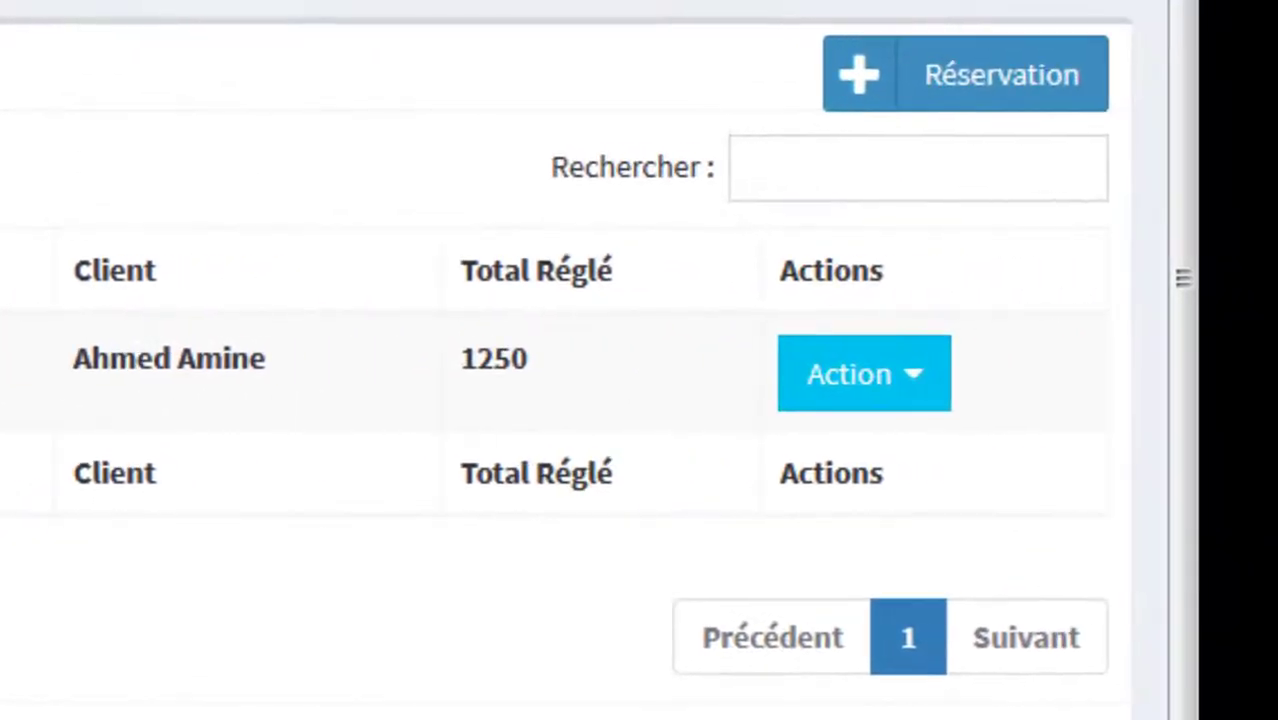
pyautogui.click(905, 378)
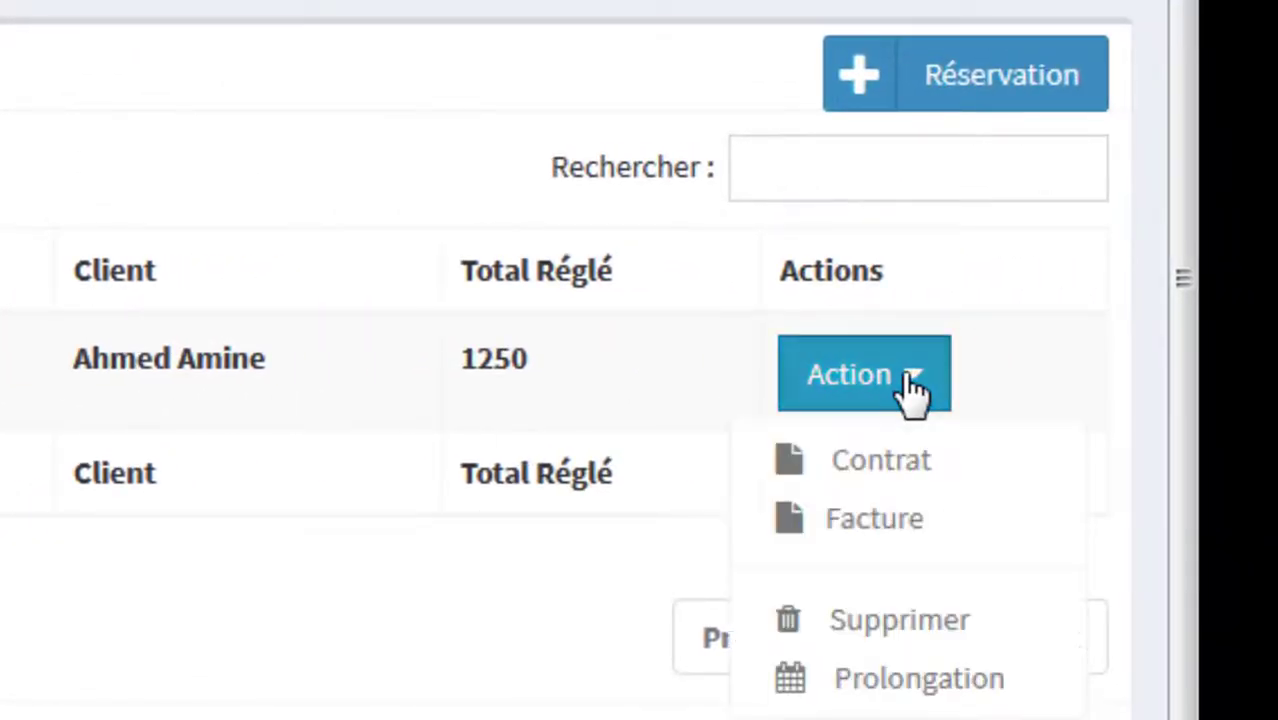
pyautogui.click(866, 462)
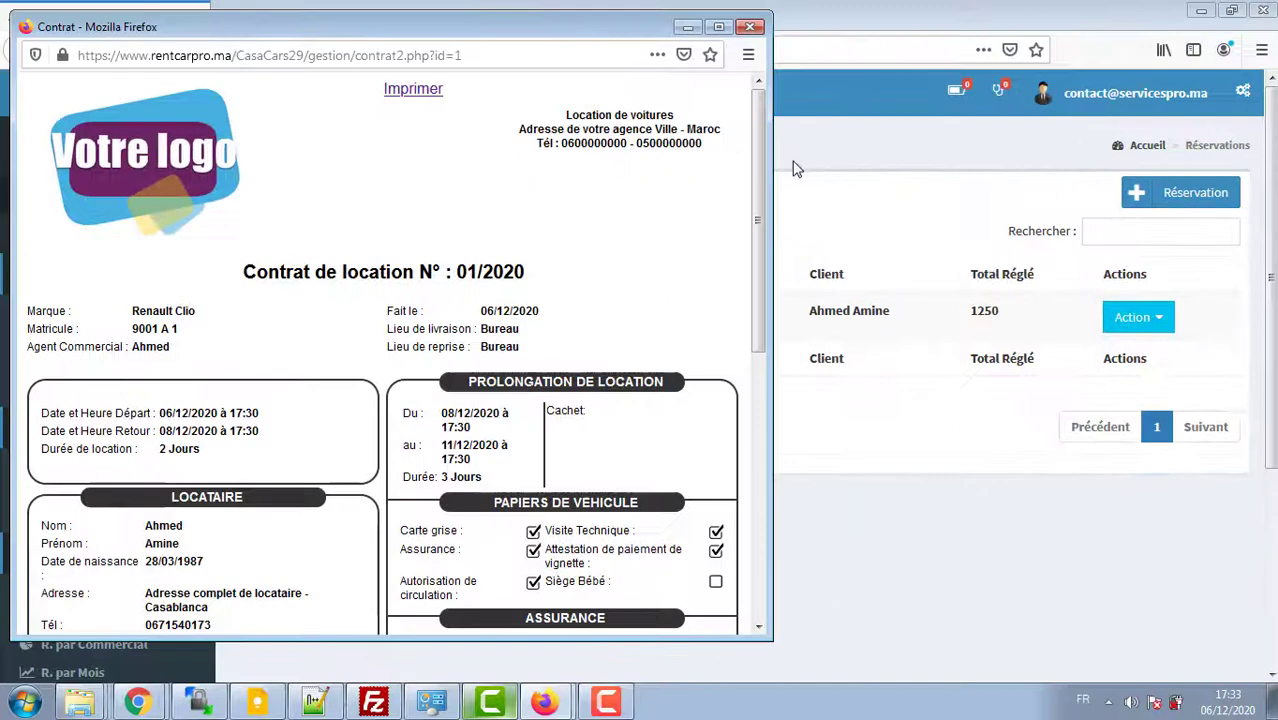
# Step: Review the contract's two-day original rental and three-day extension, then return to the dashboard
pyautogui.hotkey('ctrl', 'a')
pyautogui.click(746, 278)
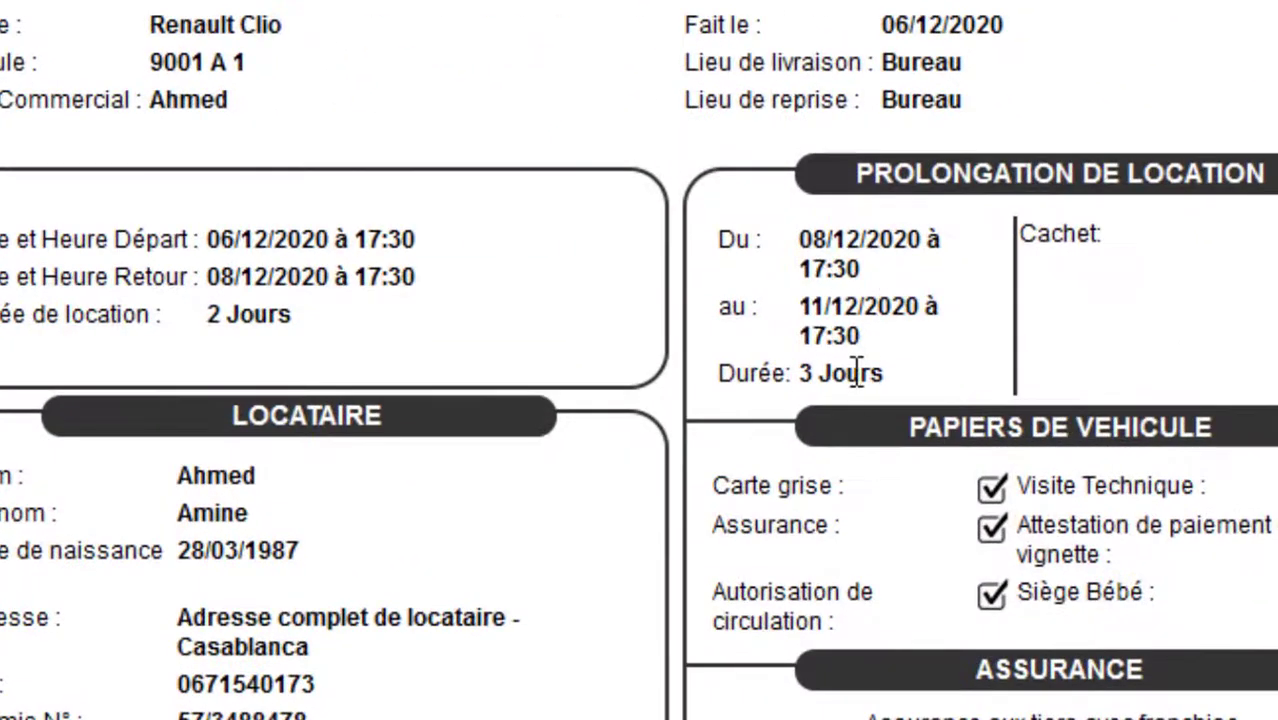
pyautogui.moveTo(465, 480); pyautogui.dragTo(448, 475)
pyautogui.click(788, 365)
pyautogui.moveTo(229, 305); pyautogui.dragTo(362, 322)
pyautogui.click(362, 322)
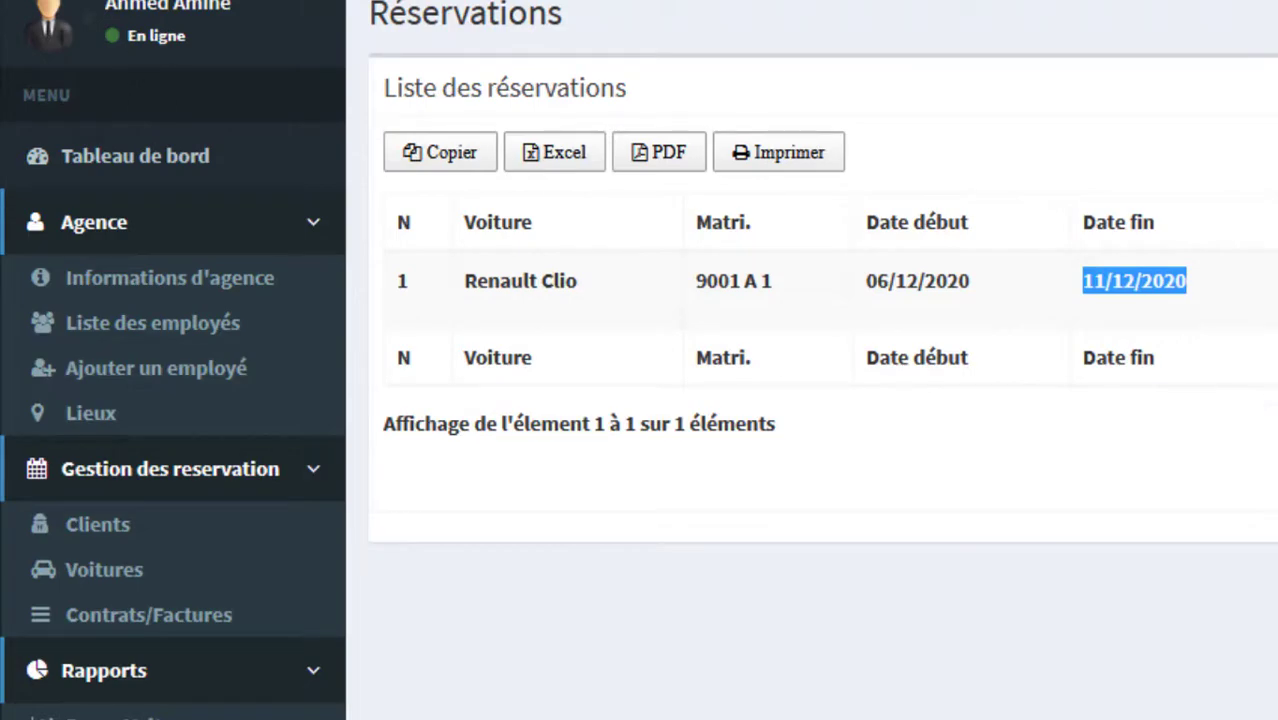
pyautogui.click(132, 32)
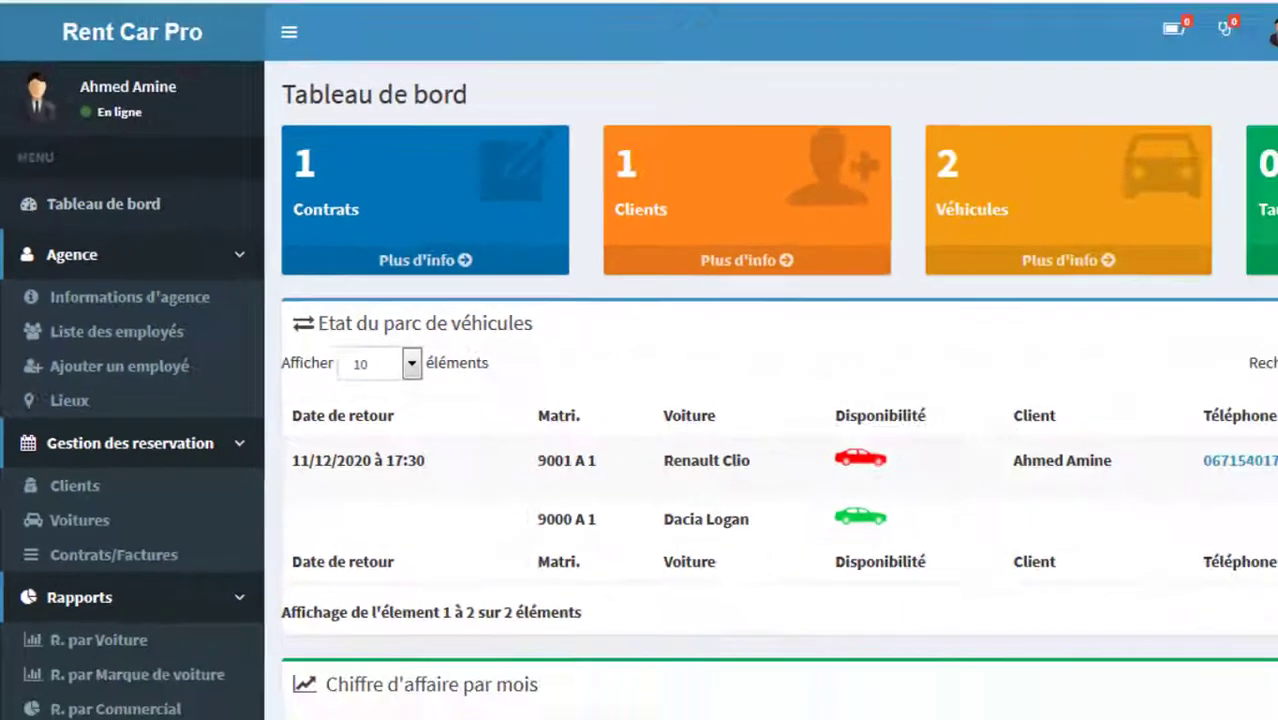
# Step: Check the Renault Clio's updated 11/12/2020 return date and open its Retour form
pyautogui.scroll(-3, 640, 400)
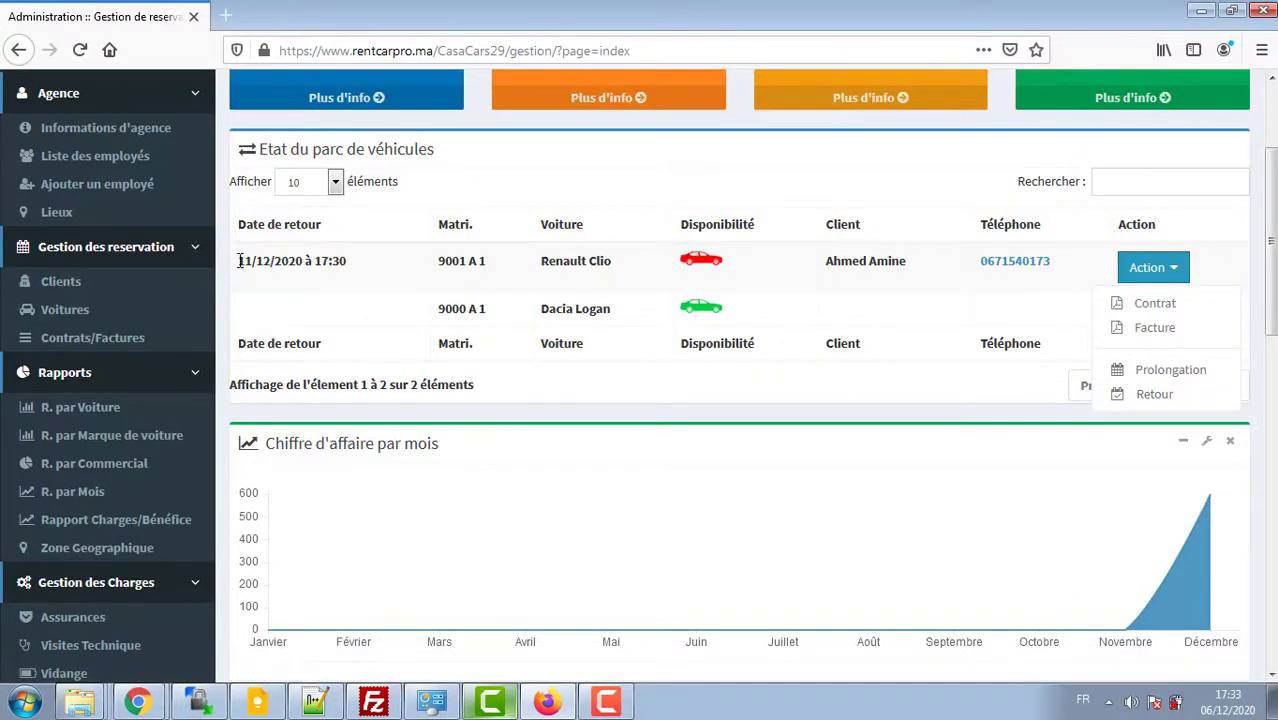
pyautogui.moveTo(240, 261); pyautogui.dragTo(293, 265)
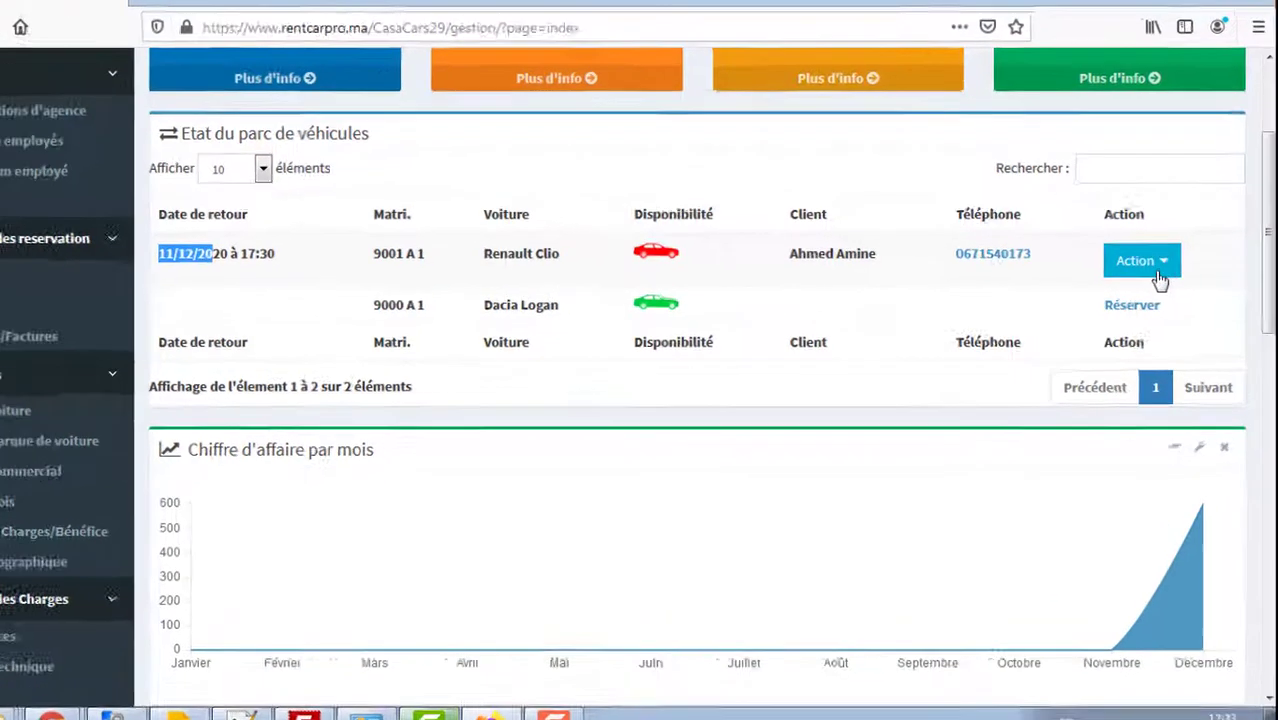
pyautogui.click(1153, 267)
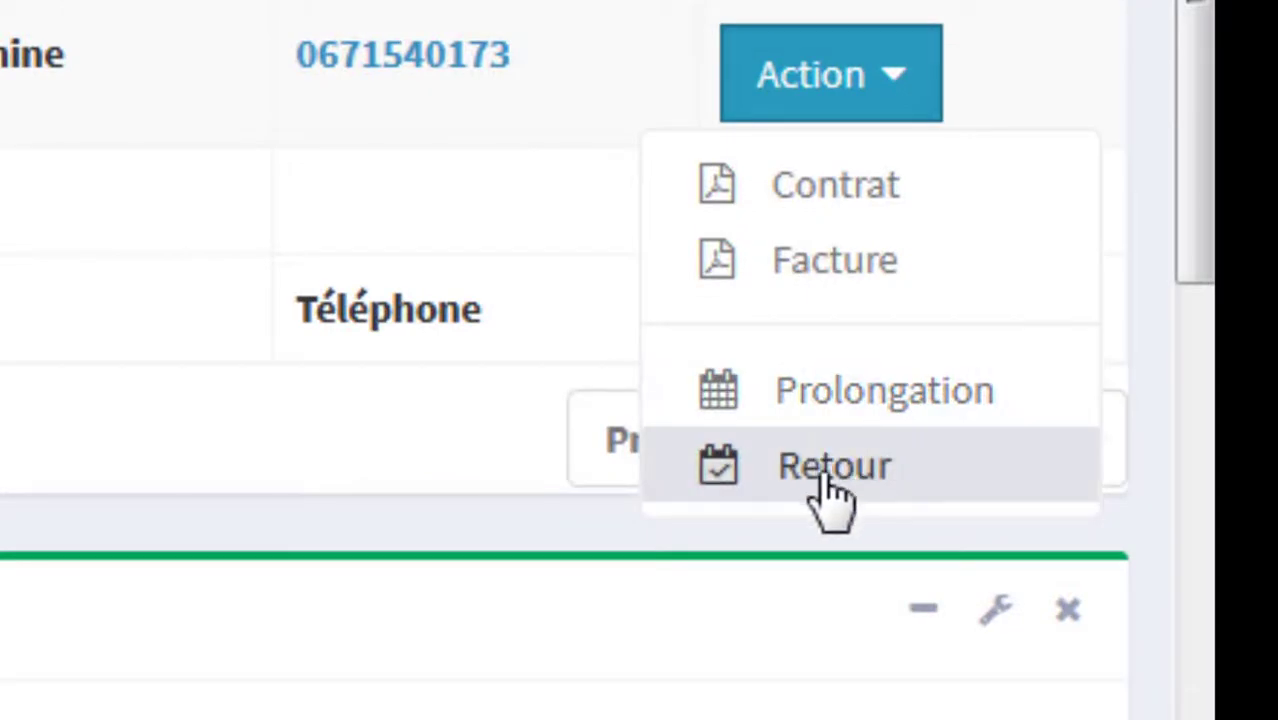
pyautogui.click(825, 472)
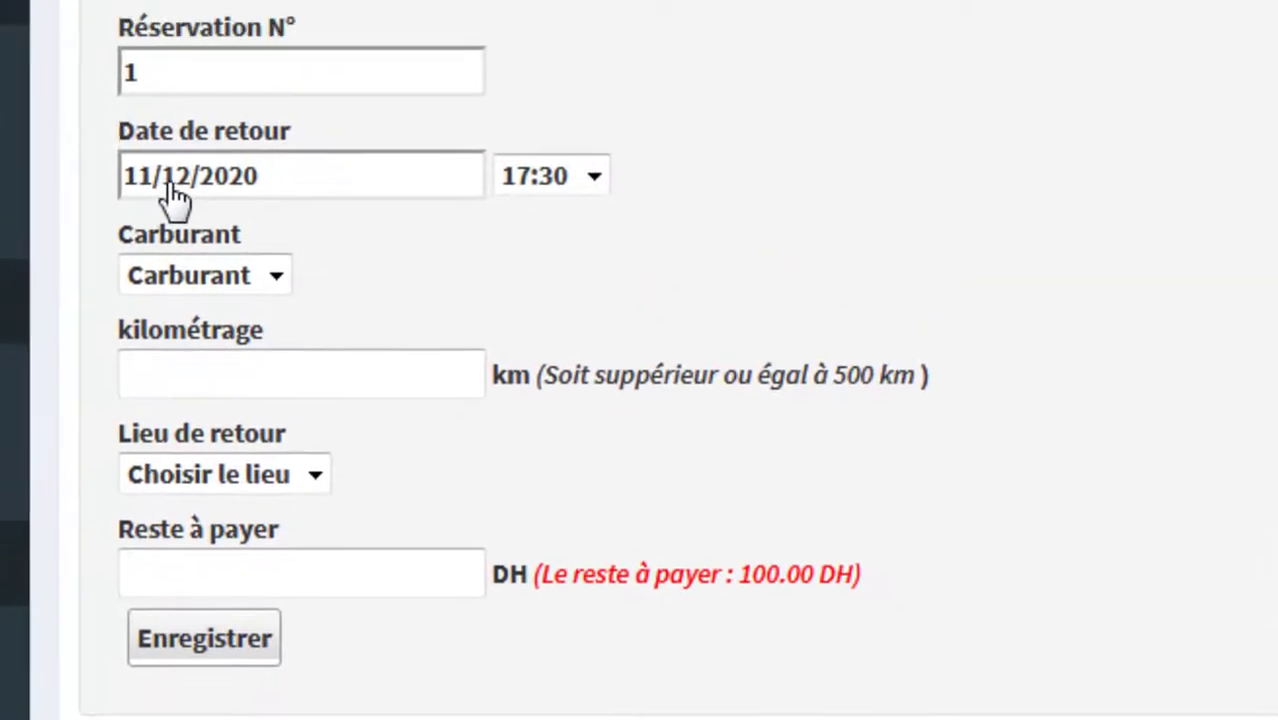
# Step: Set the returned fuel level to 0/8 and the mileage to 600 km
pyautogui.click(270, 296)
pyautogui.click(190, 719)
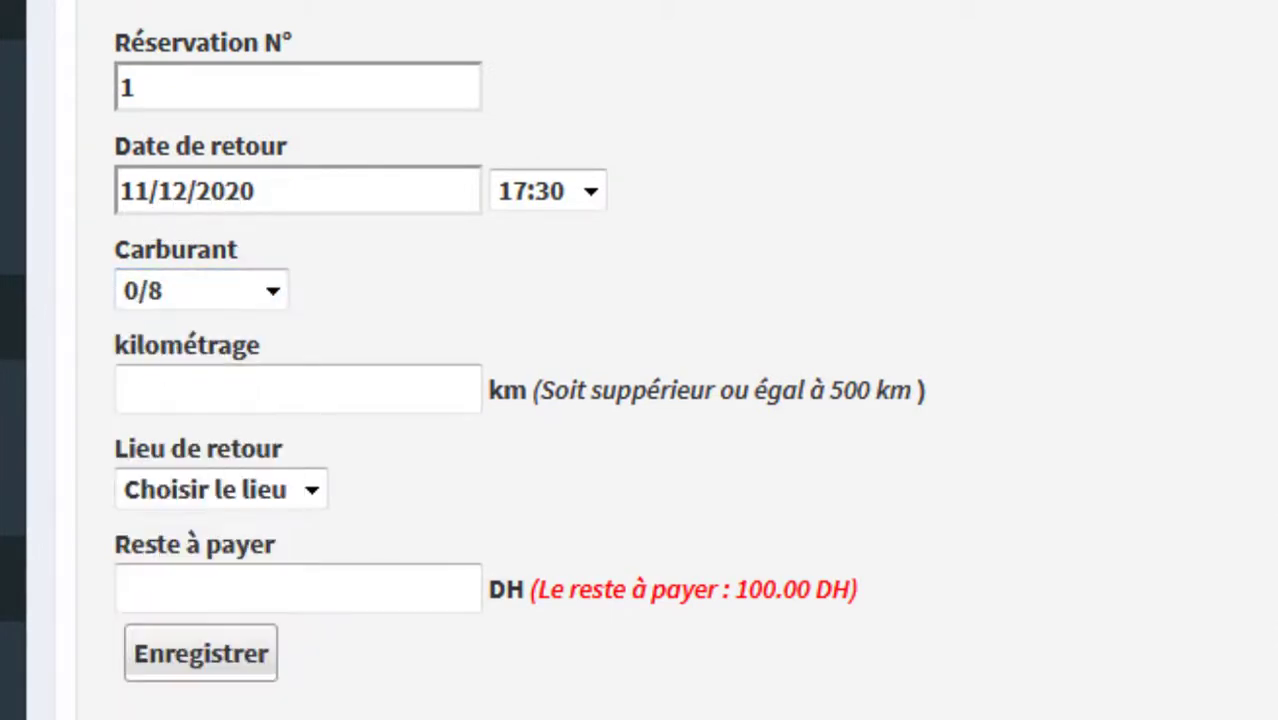
pyautogui.click(333, 405)
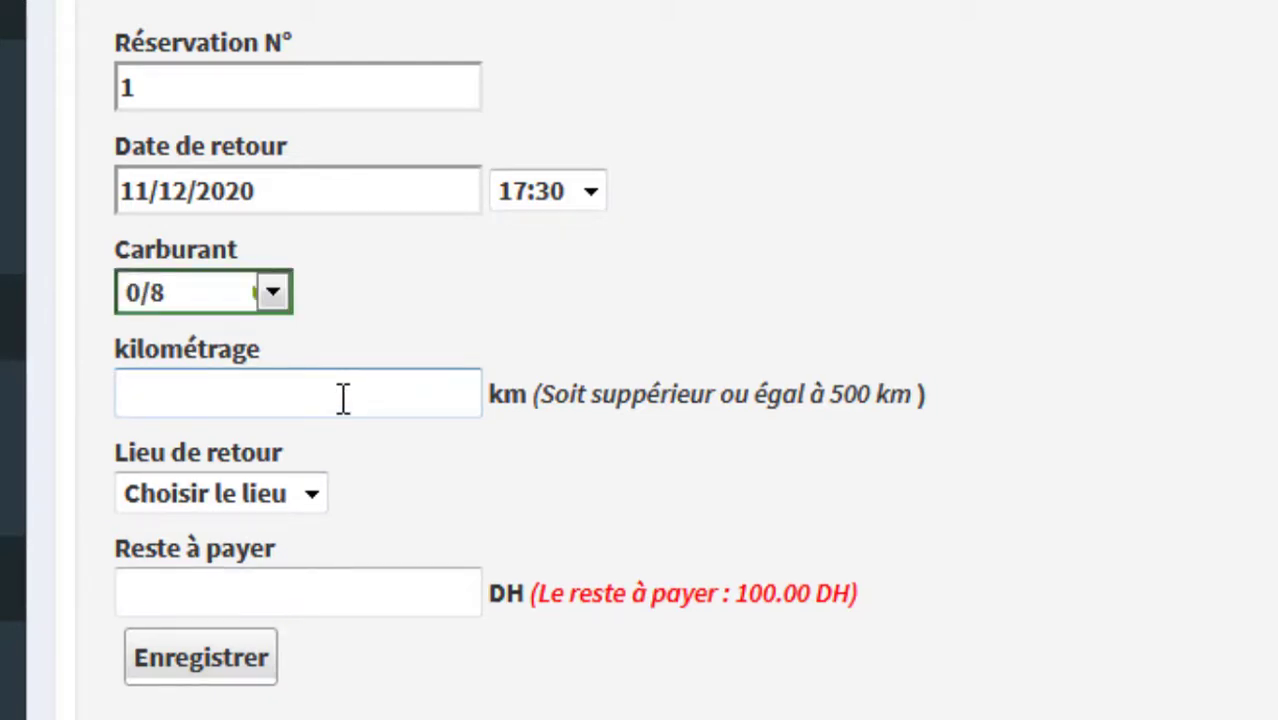
pyautogui.moveTo(827, 394); pyautogui.dragTo(882, 392)
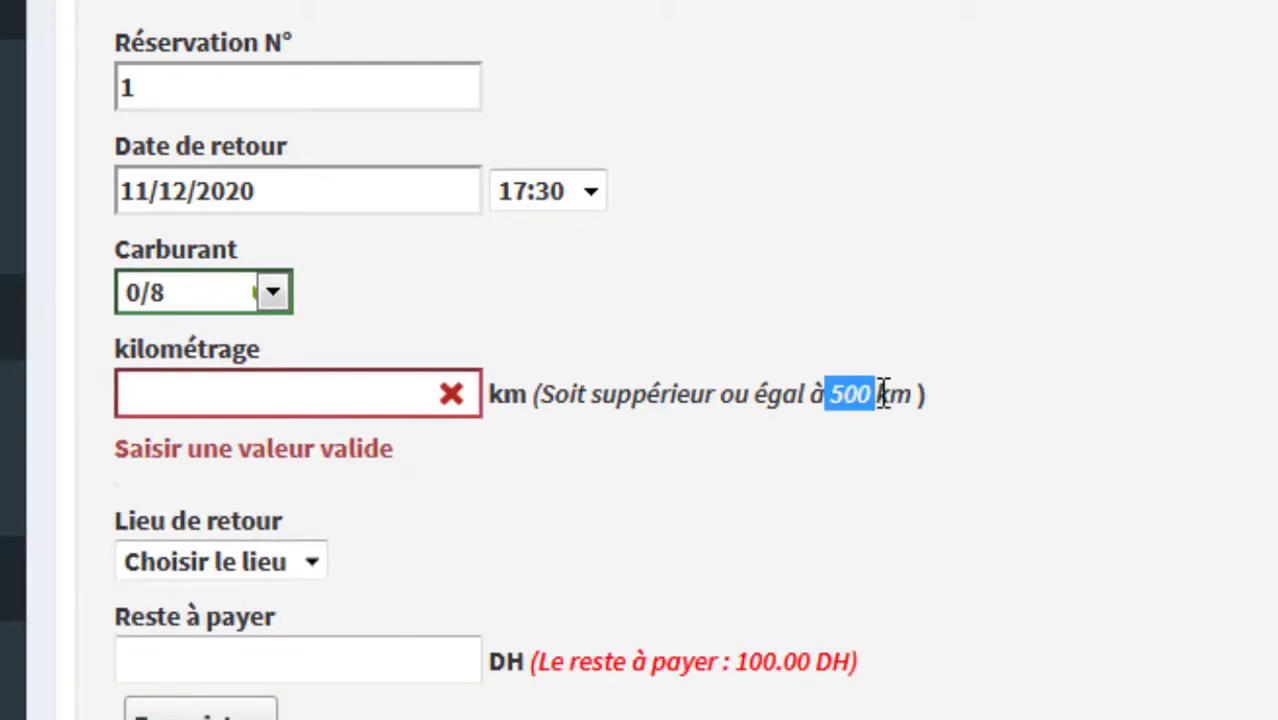
pyautogui.click(381, 400)
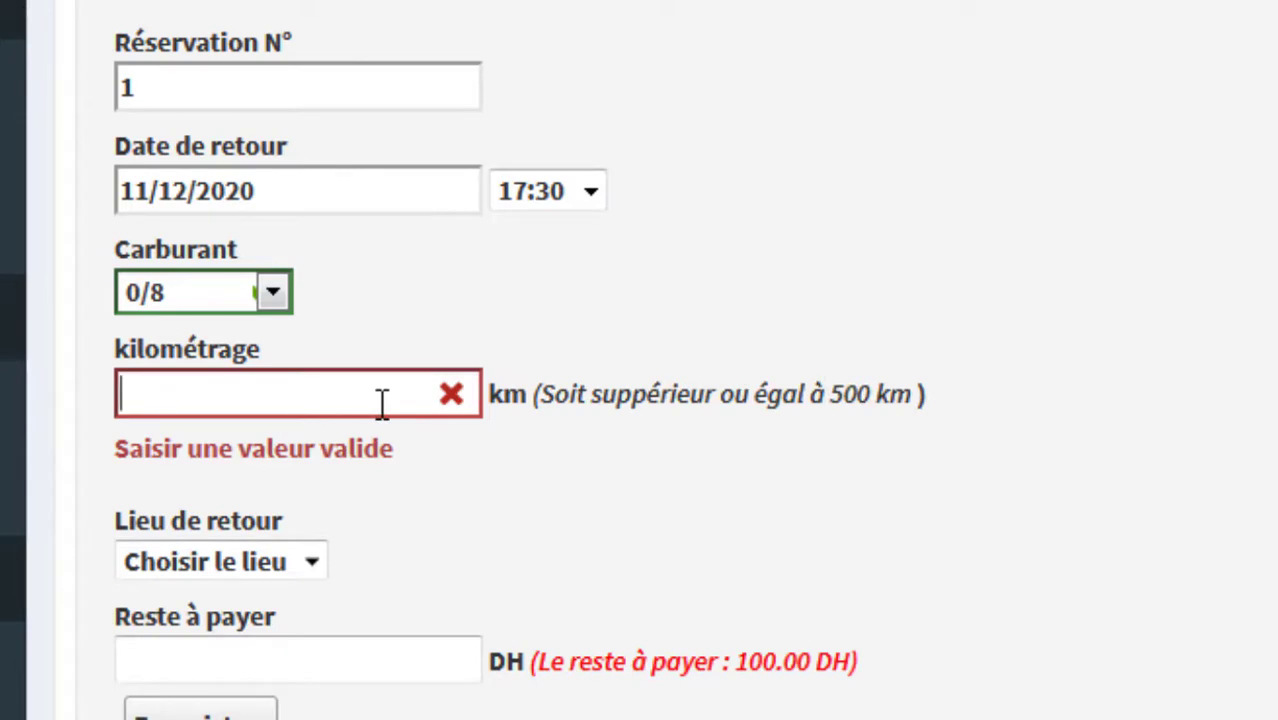
pyautogui.write('-àà')
pyautogui.press('BackSpace')
pyautogui.press('BackSpace')
pyautogui.press('BackSpace')
pyautogui.write('600')
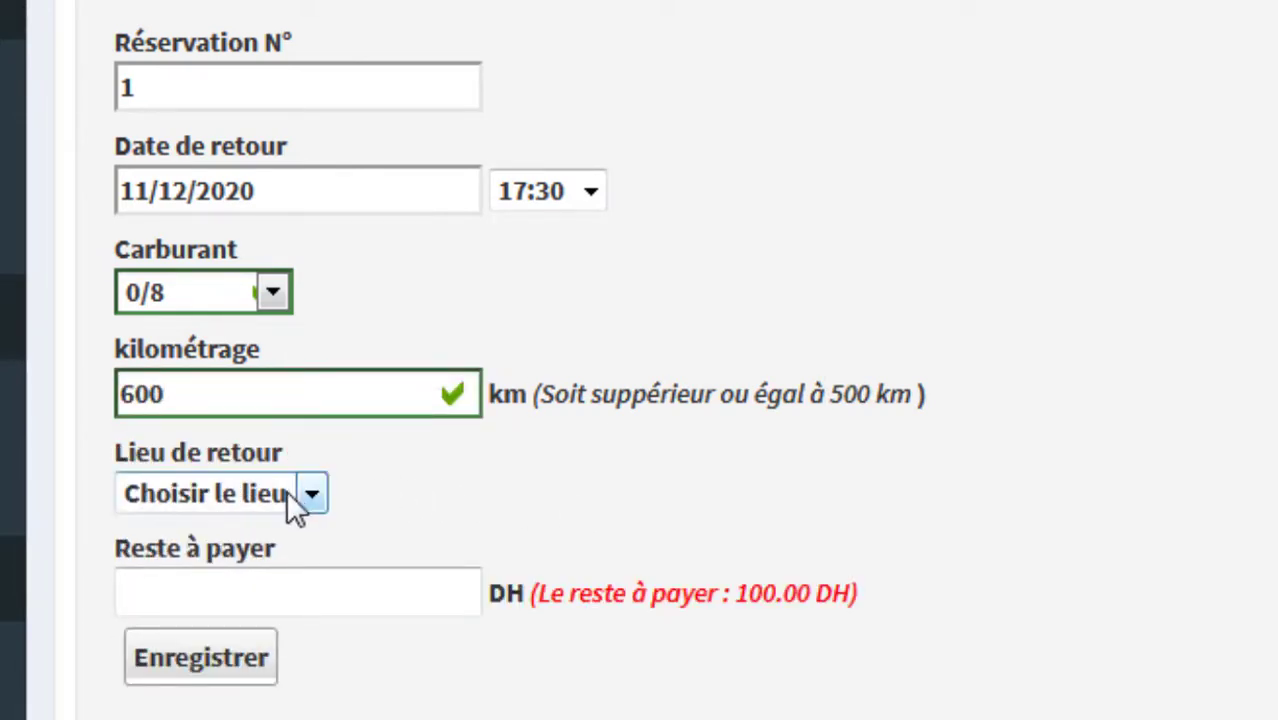
# Step: Choose Bureau as the return place, enter the 100 DH balance paid, and save the return
pyautogui.click(288, 494)
pyautogui.click(244, 590)
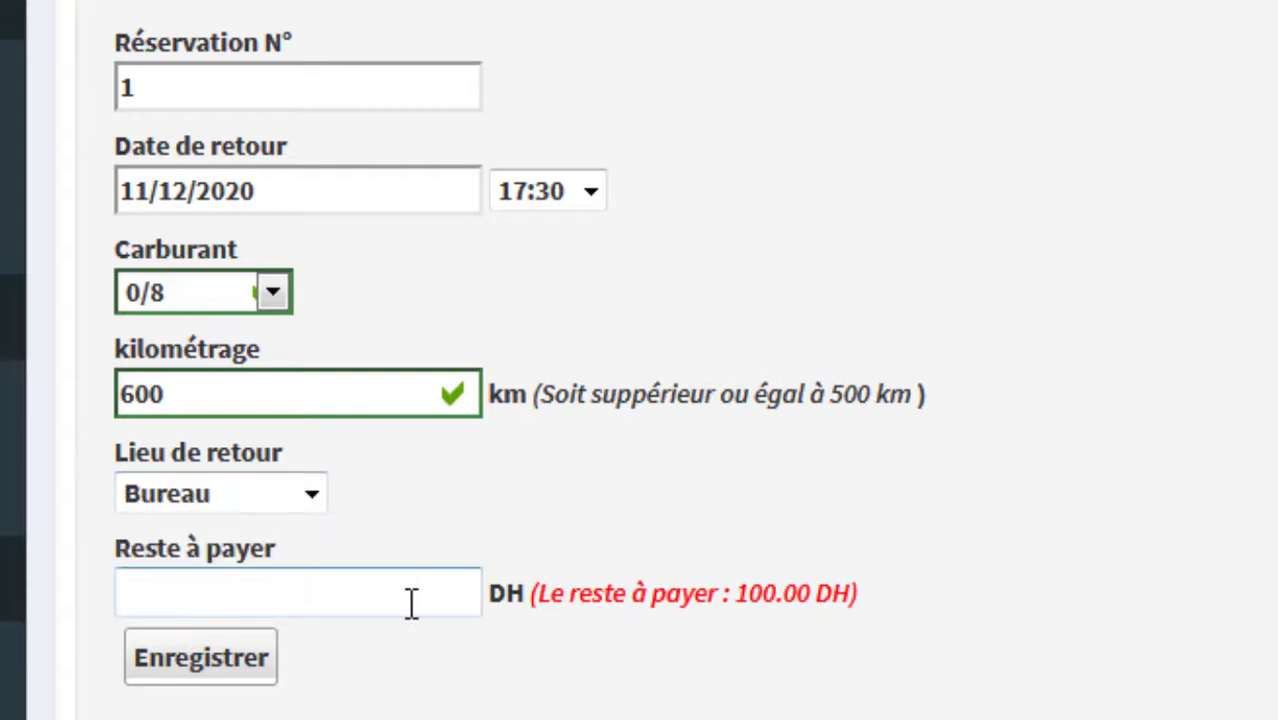
pyautogui.doubleClick(737, 597)
pyautogui.moveTo(724, 597); pyautogui.dragTo(864, 608)
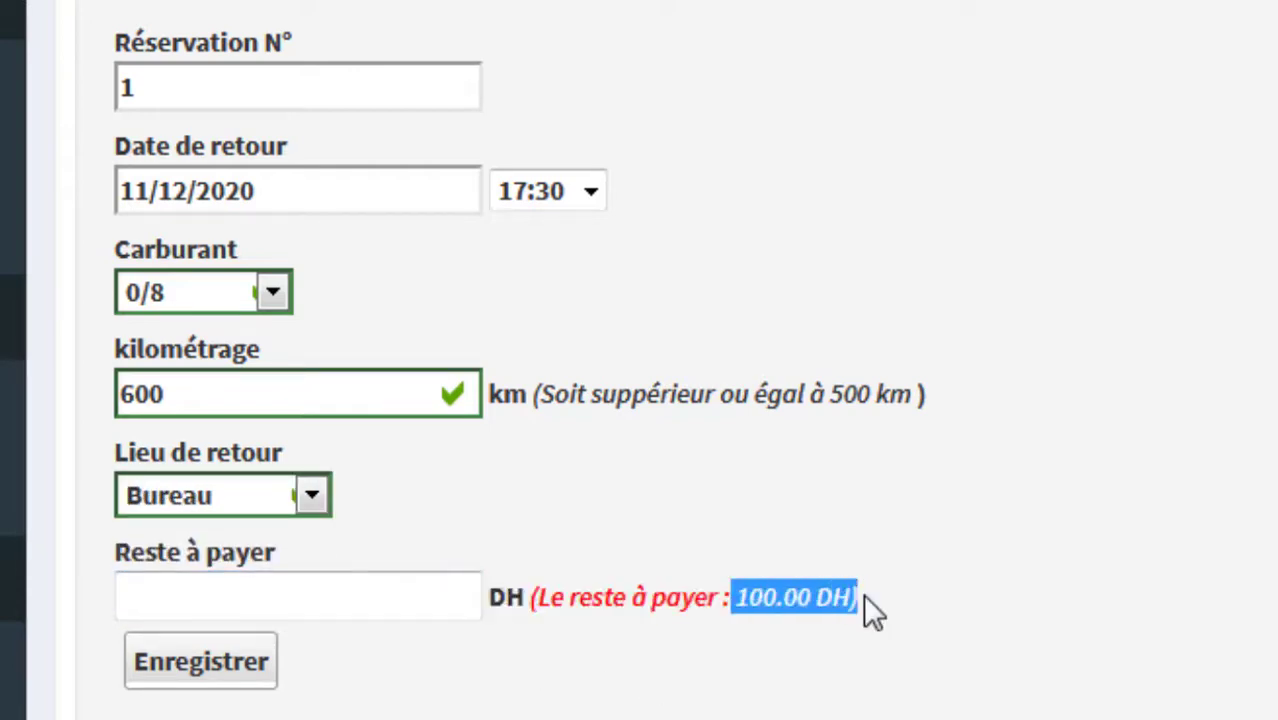
pyautogui.click(776, 582)
pyautogui.moveTo(722, 597); pyautogui.dragTo(833, 611)
pyautogui.click(368, 594)
pyautogui.write('100')
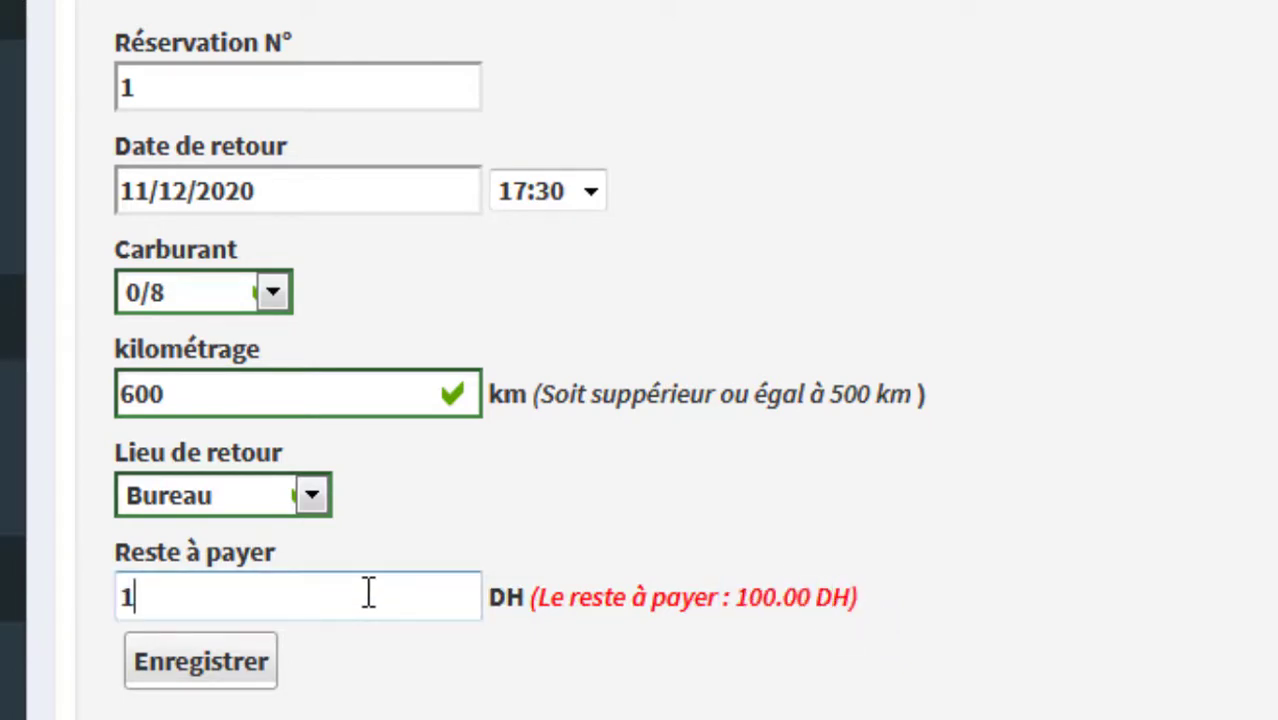
pyautogui.click(248, 674)
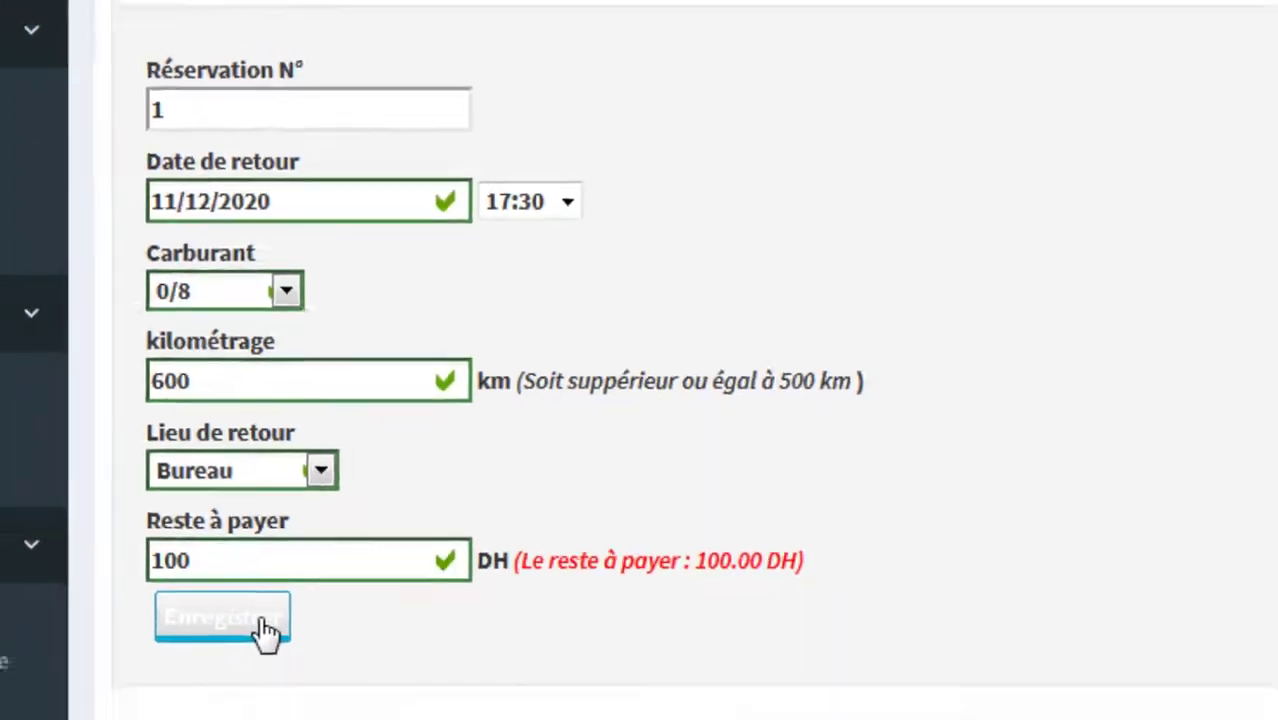